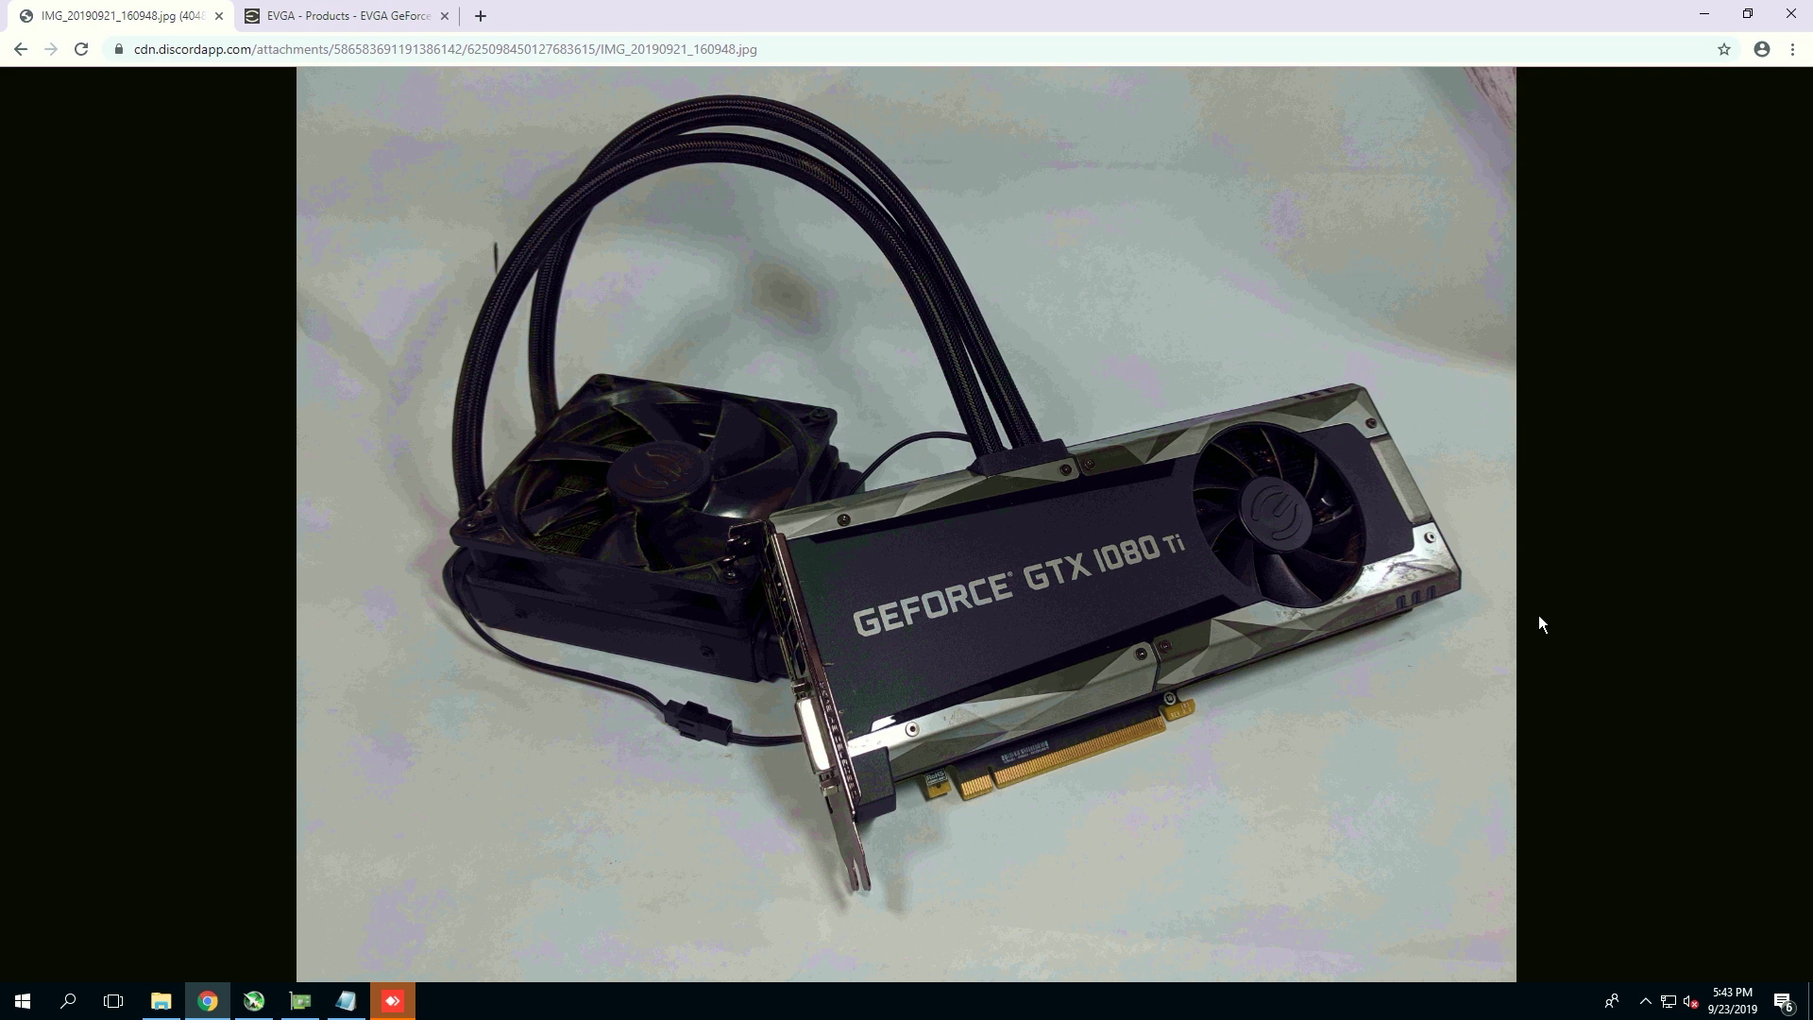
Step: View the EVGA GTX 1080 Ti SC2 HYBRID product page, minimize the browser and bring up the 1080 Ti Hashrates.txt notes
{"action": "left_click", "coordinate": [342, 19]}
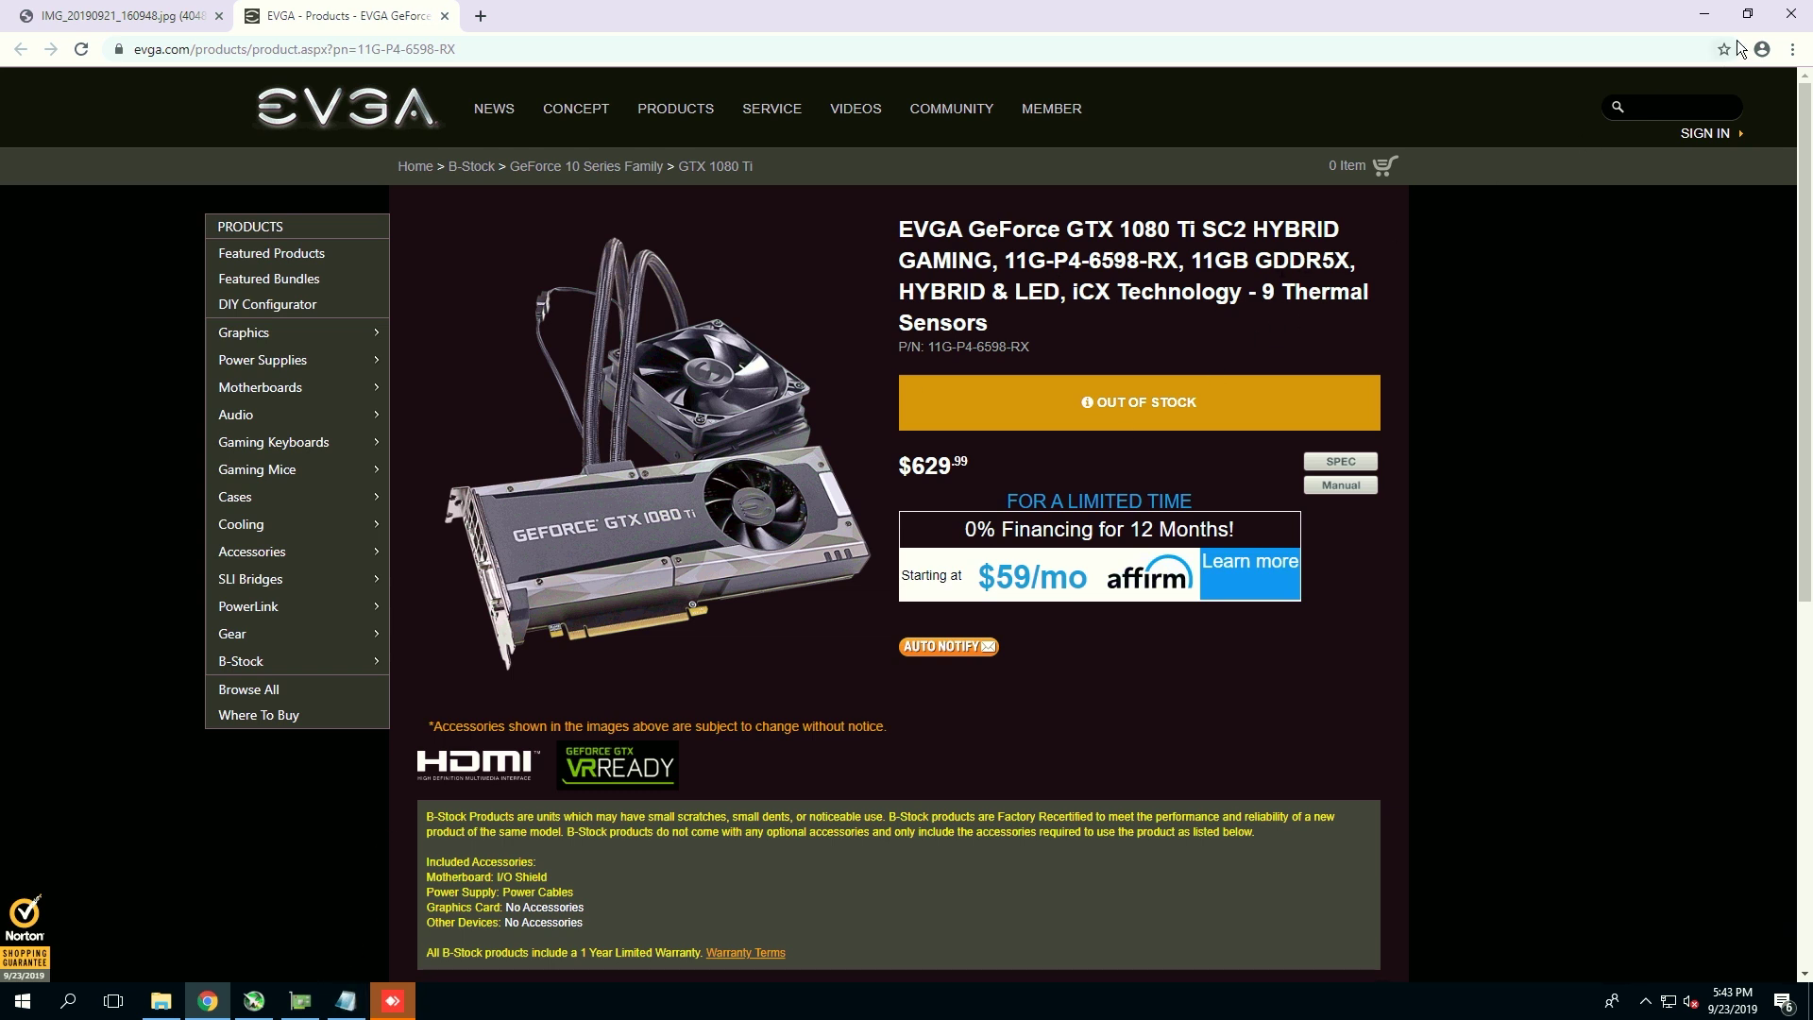
{"action": "left_click", "coordinate": [1705, 13]}
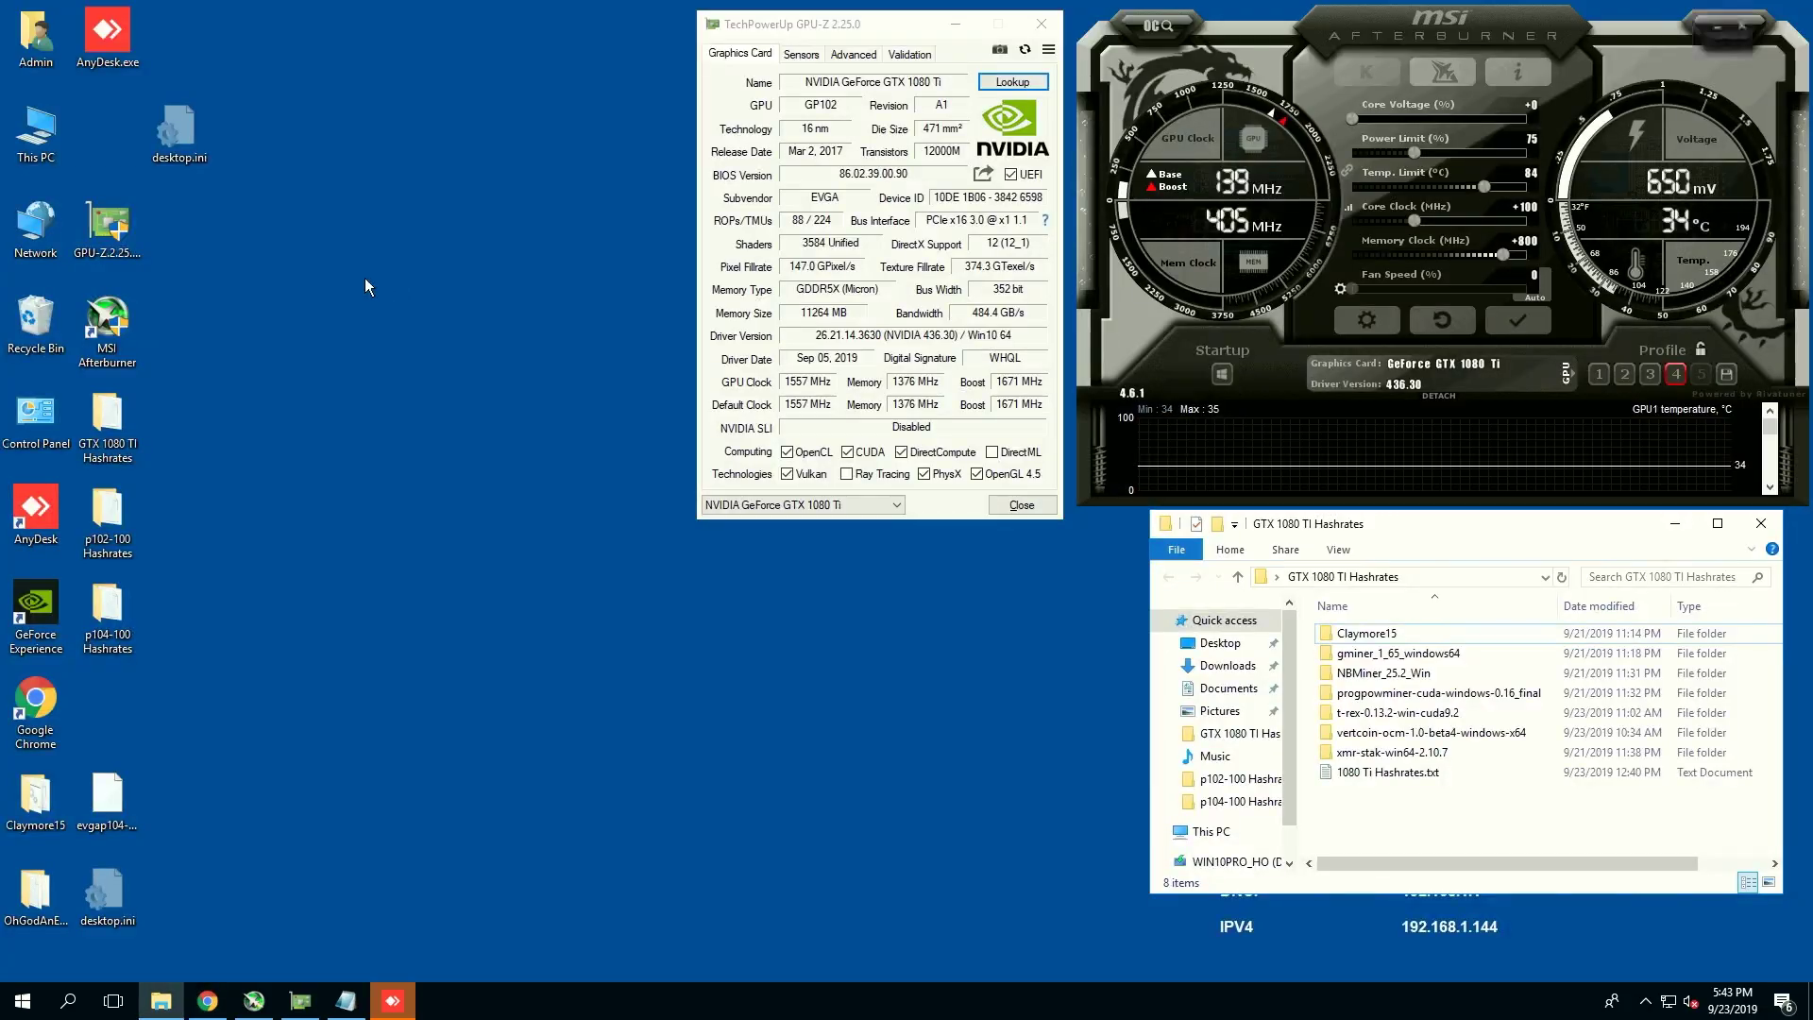
{"action": "left_click", "coordinate": [346, 1001]}
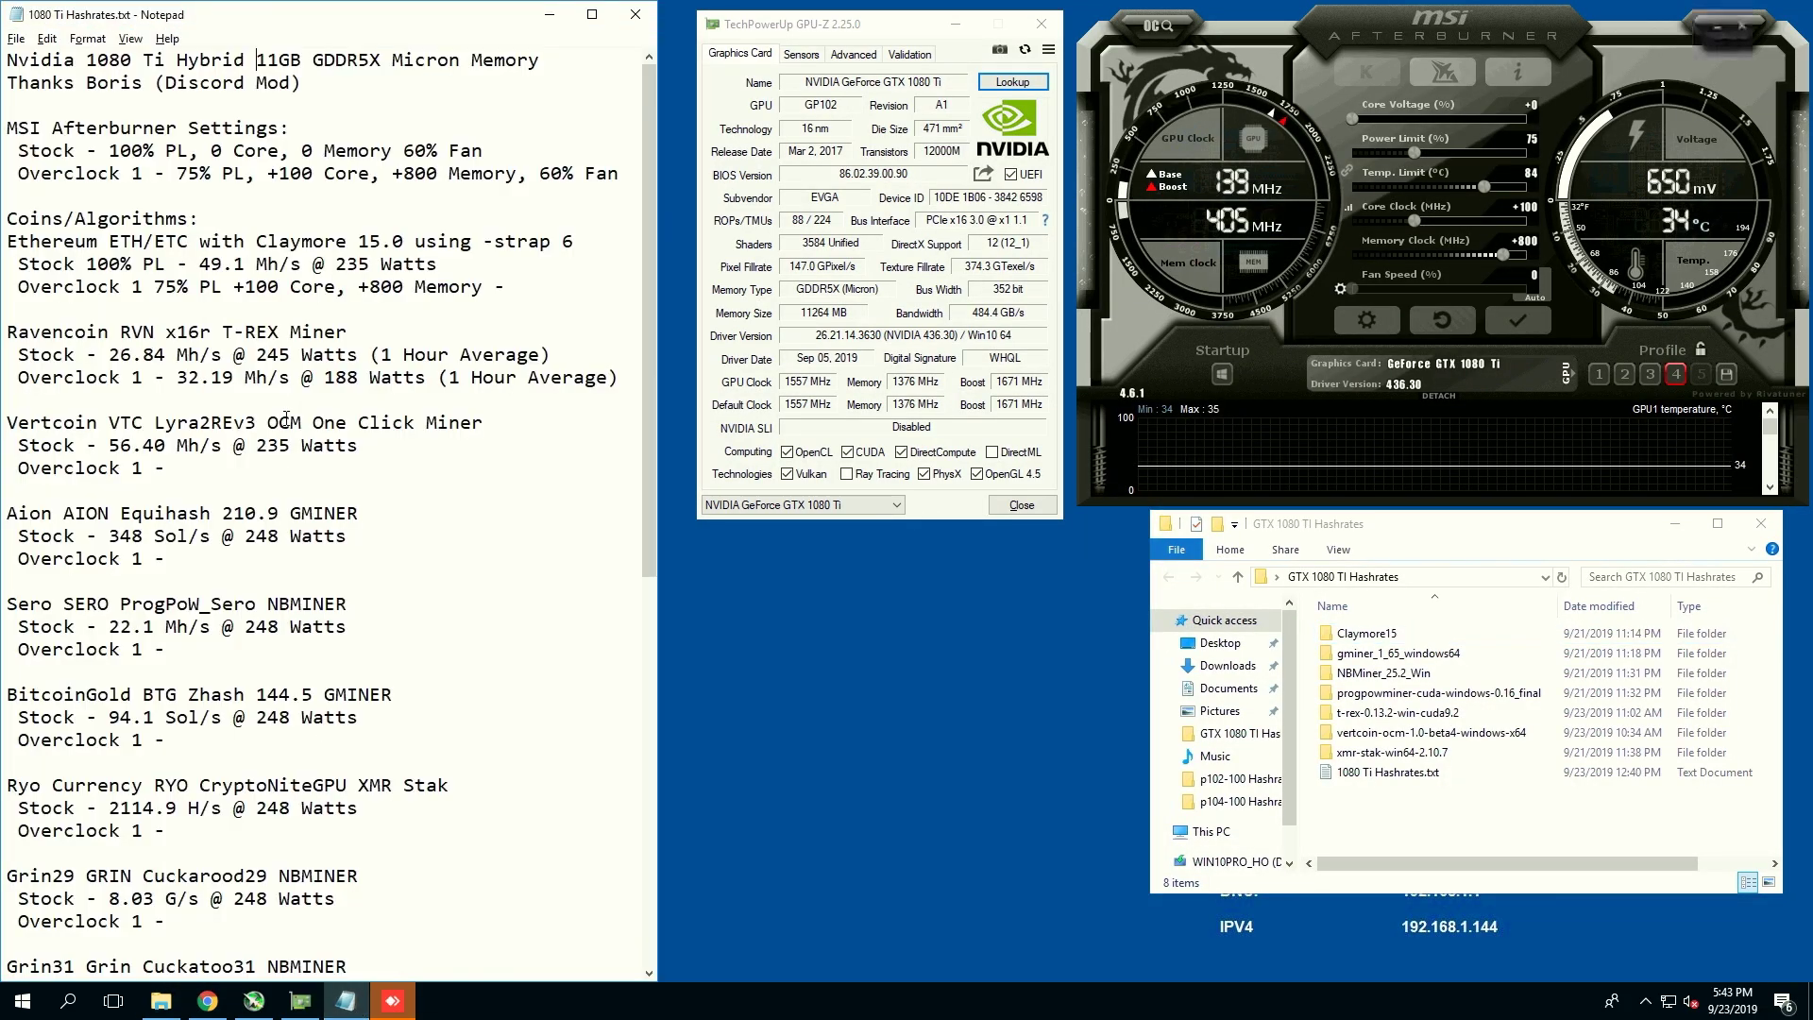
Step: Review the stock and Overclock 1 lines under MSI Afterburner Settings in the notes, highlighting the power limit, core, memory and fan values
{"action": "left_click", "coordinate": [424, 79]}
{"action": "left_click_drag", "start_coordinate": [115, 84], "coordinate": [142, 81]}
{"action": "left_click", "coordinate": [15, 150]}
{"action": "left_click_drag", "start_coordinate": [15, 150], "coordinate": [355, 133]}
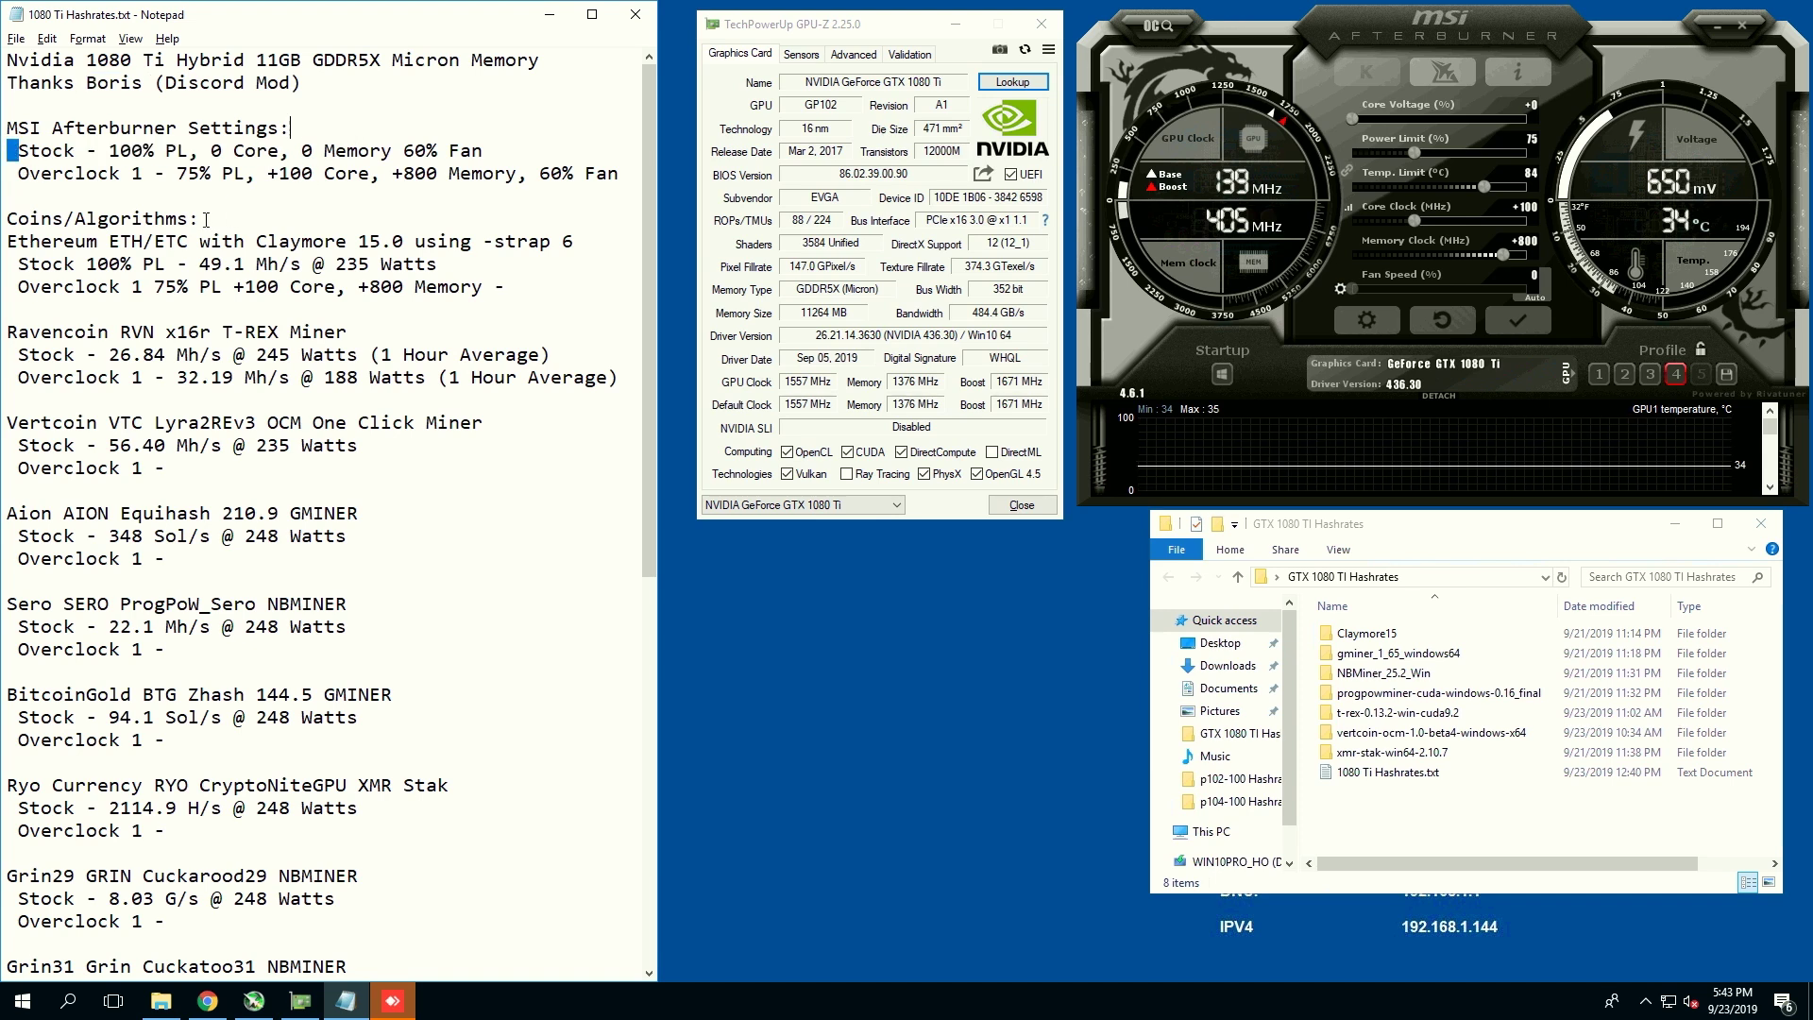
{"action": "left_click", "coordinate": [41, 176]}
{"action": "left_click_drag", "start_coordinate": [18, 151], "coordinate": [208, 153]}
{"action": "left_click", "coordinate": [150, 170]}
{"action": "left_click_drag", "start_coordinate": [17, 172], "coordinate": [167, 172]}
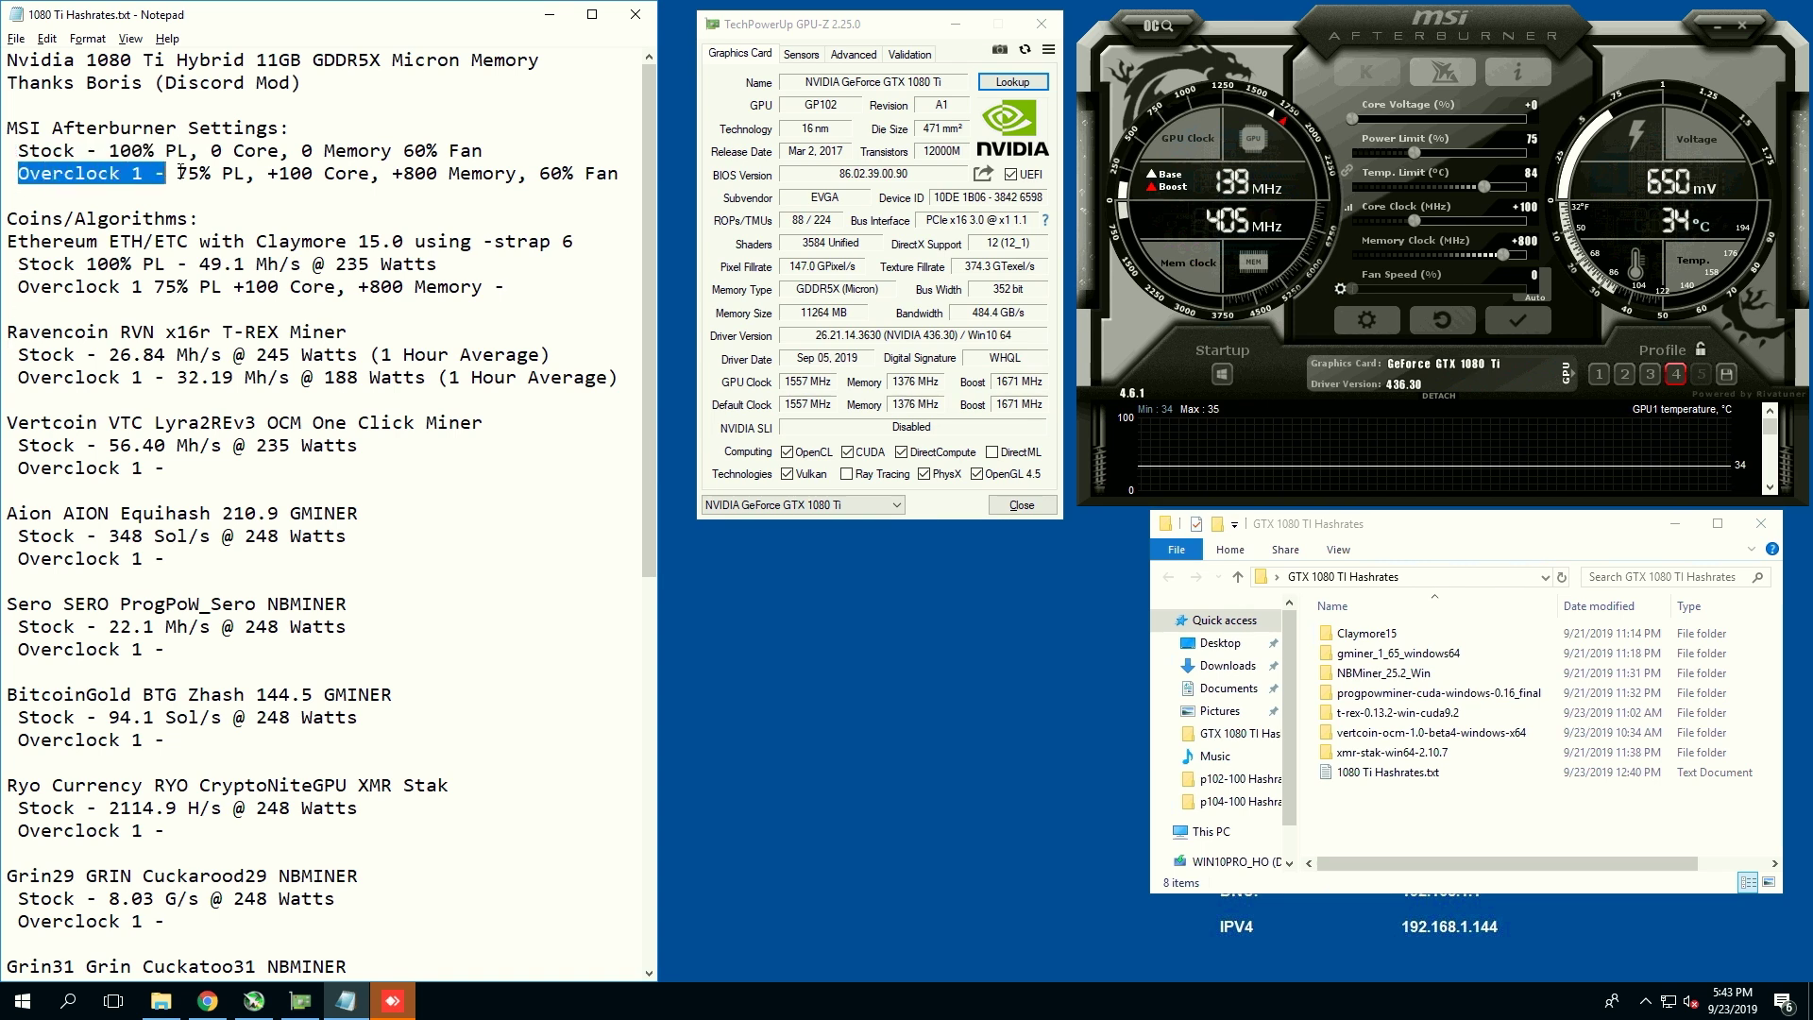
{"action": "left_click", "coordinate": [179, 174]}
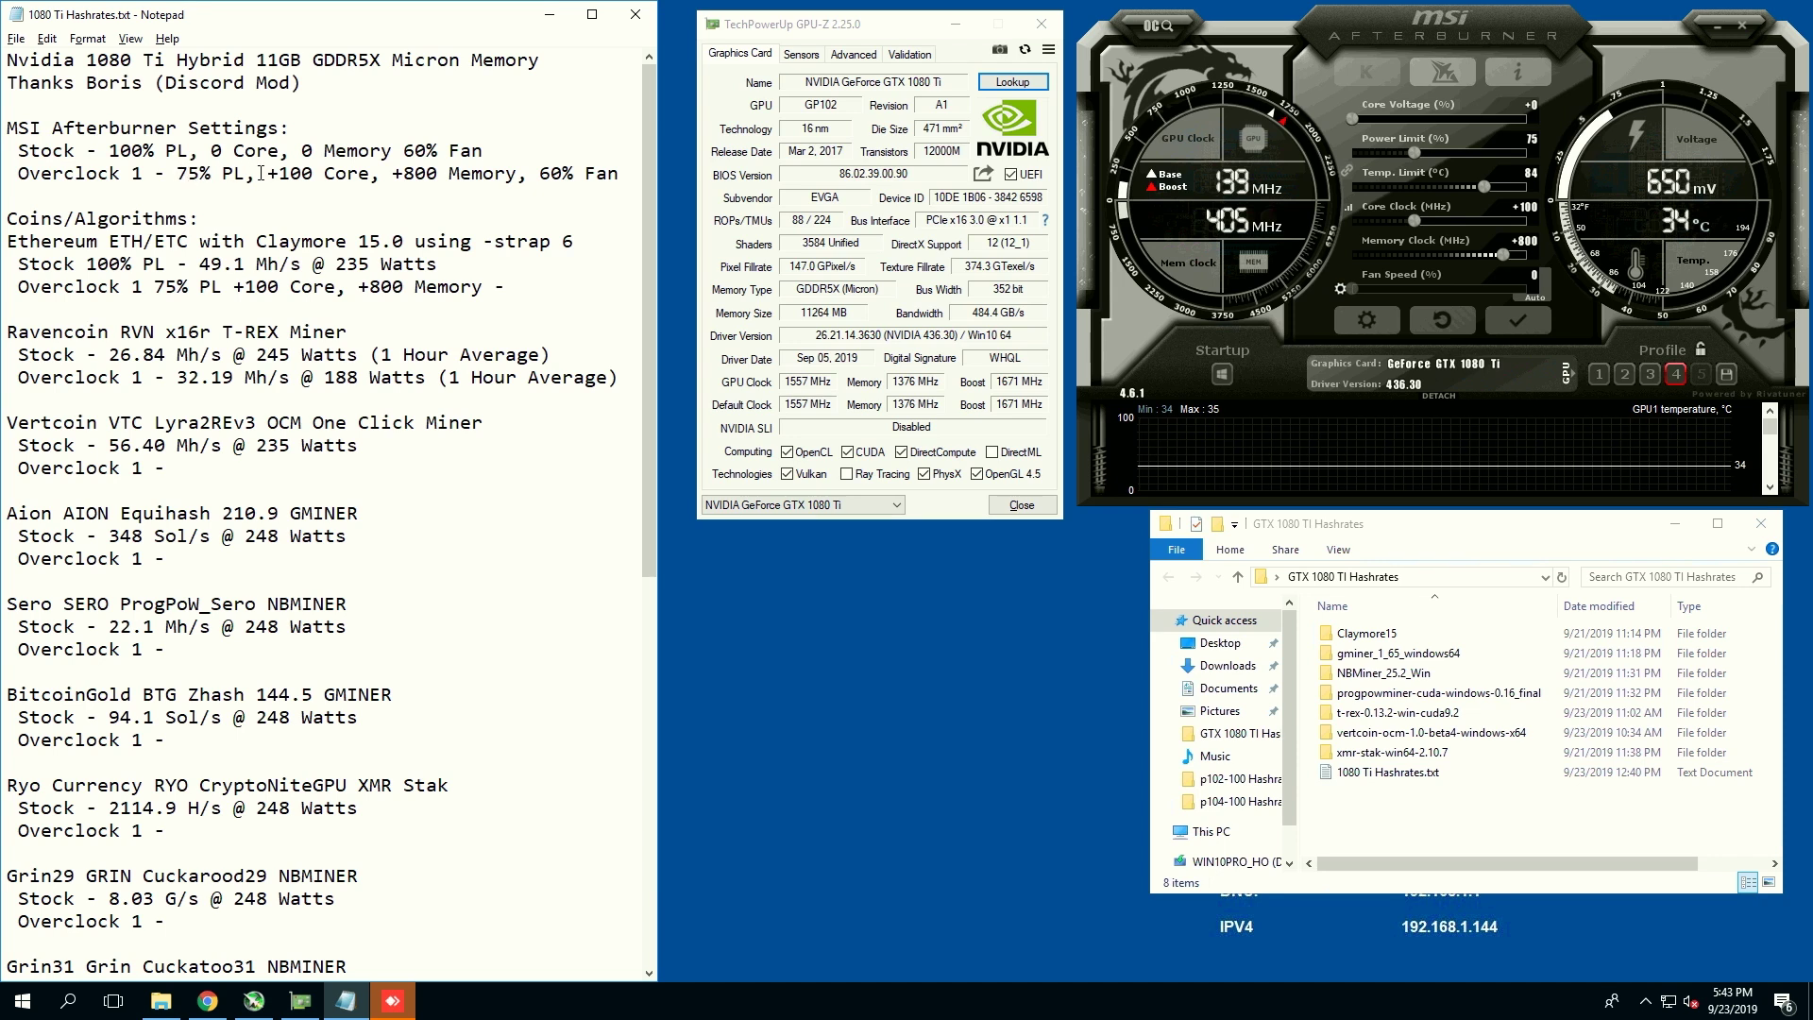
{"action": "left_click_drag", "start_coordinate": [278, 173], "coordinate": [337, 173]}
{"action": "left_click_drag", "start_coordinate": [519, 173], "coordinate": [154, 168]}
{"action": "left_click", "coordinate": [180, 171]}
{"action": "left_click_drag", "start_coordinate": [178, 173], "coordinate": [624, 174]}
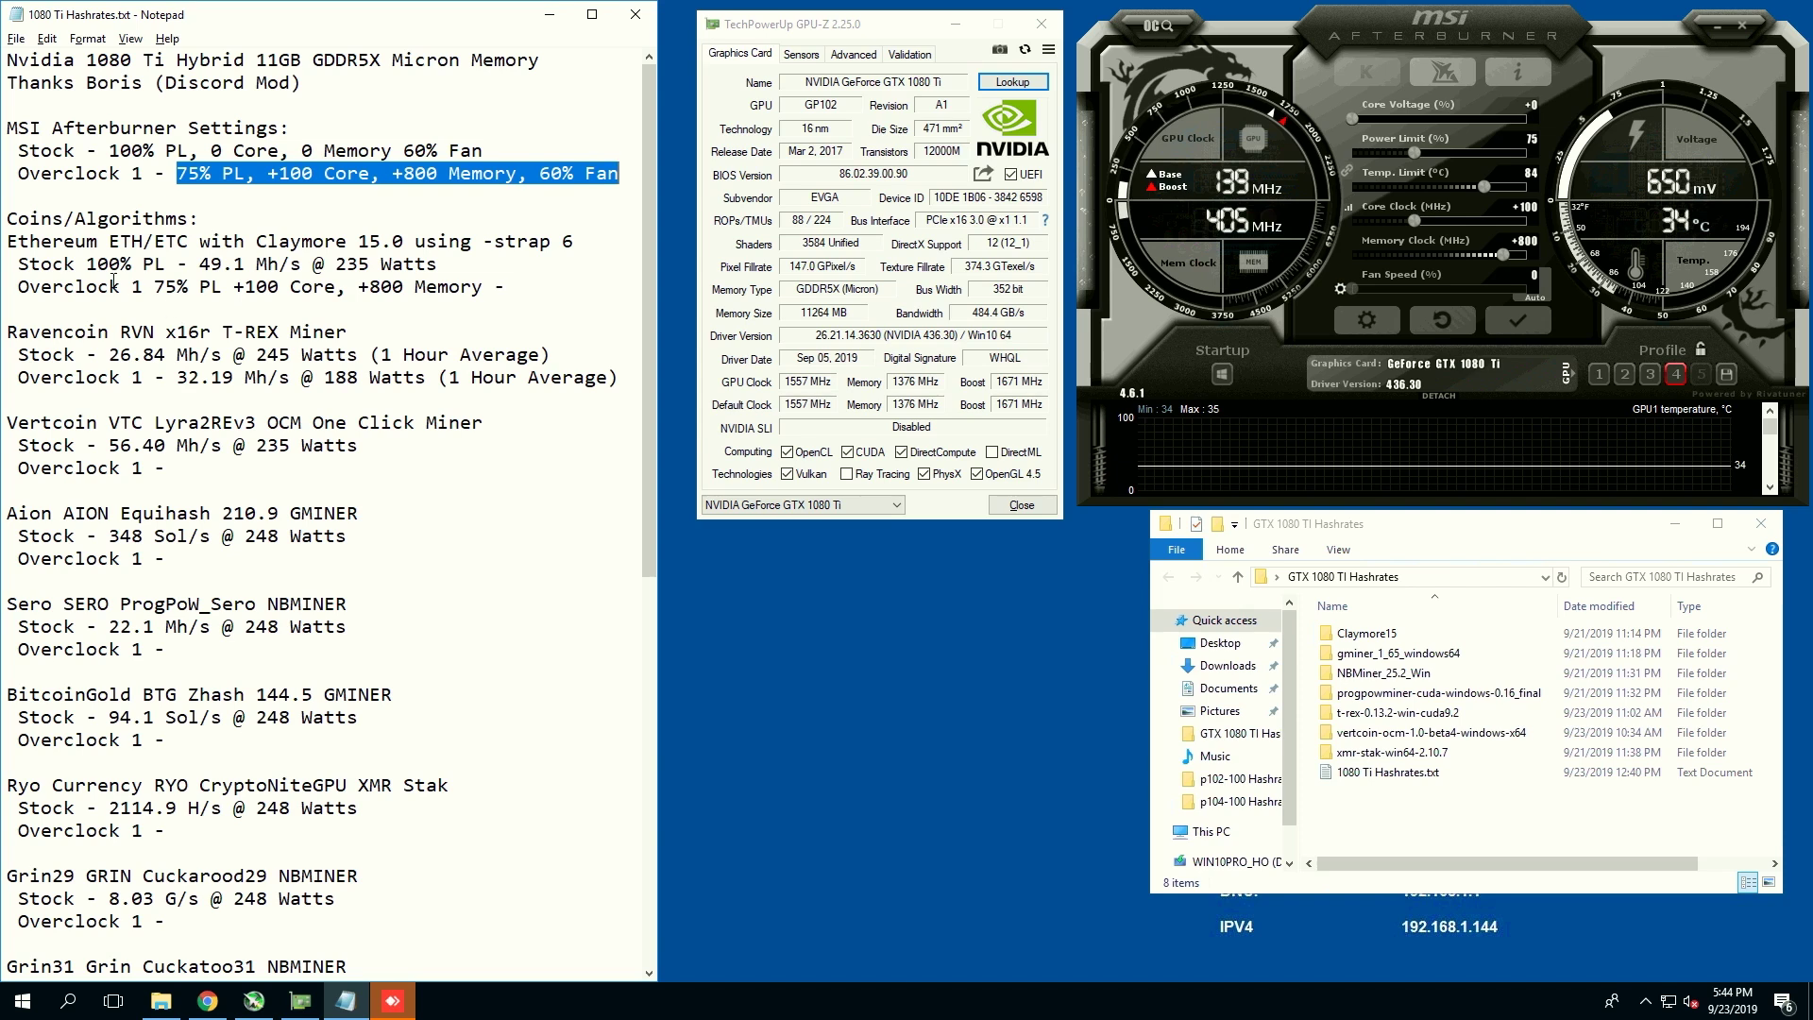
Step: Read through the Coins/Algorithms list in the notes from Ethereum to Bytom and return to the Ravencoin overclock entry
{"action": "left_click", "coordinate": [75, 265]}
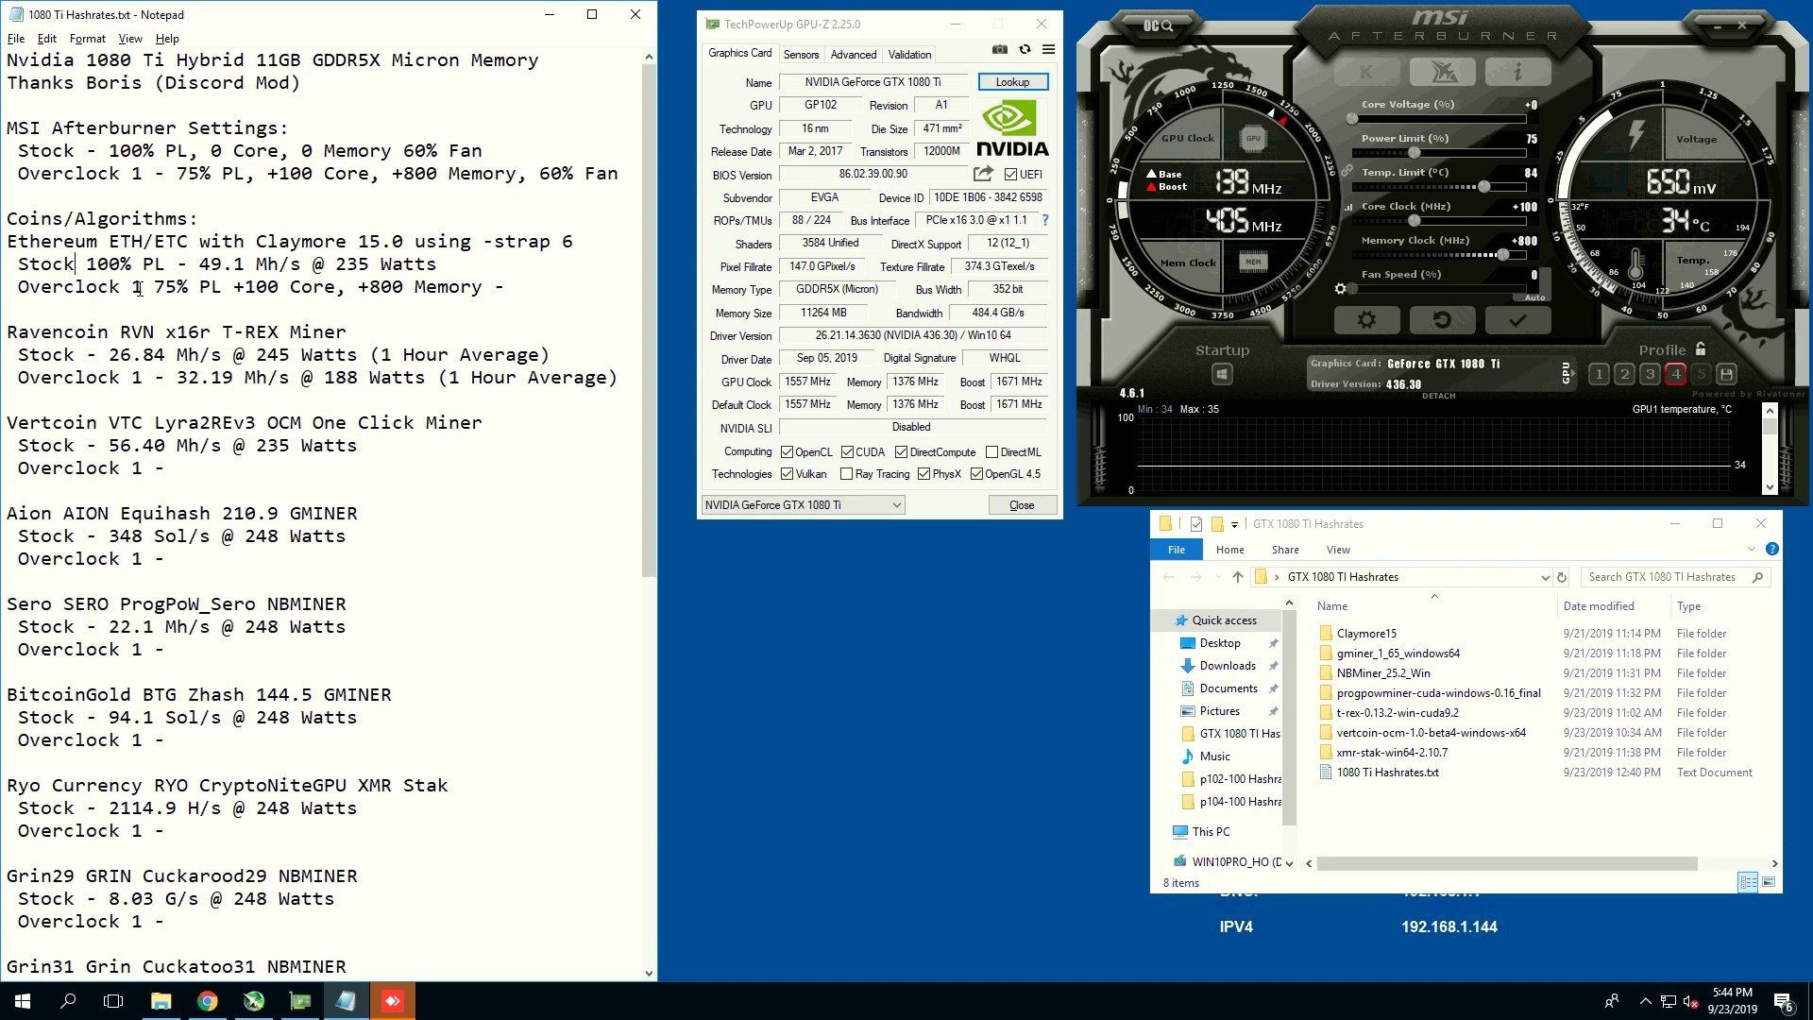
{"action": "scroll", "coordinate": [159, 434], "scroll_direction": "down", "scroll_amount": 10}
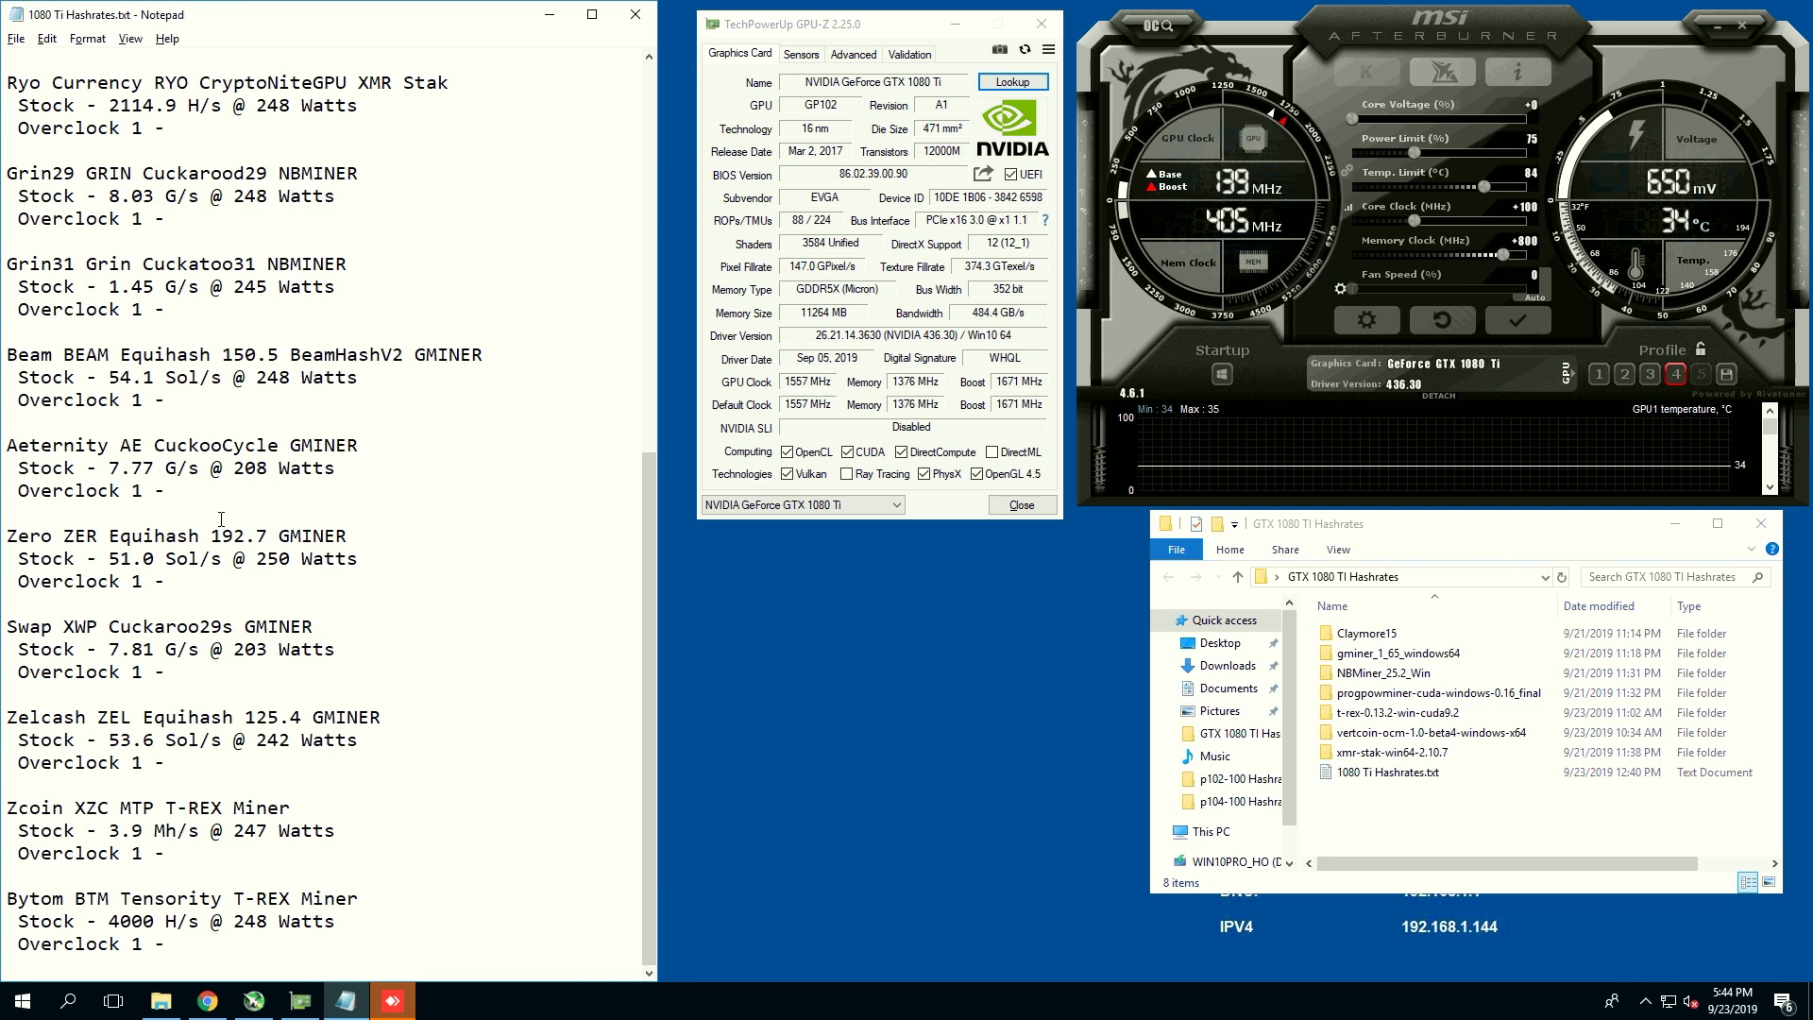
{"action": "scroll", "coordinate": [221, 518], "scroll_direction": "up", "scroll_amount": 9}
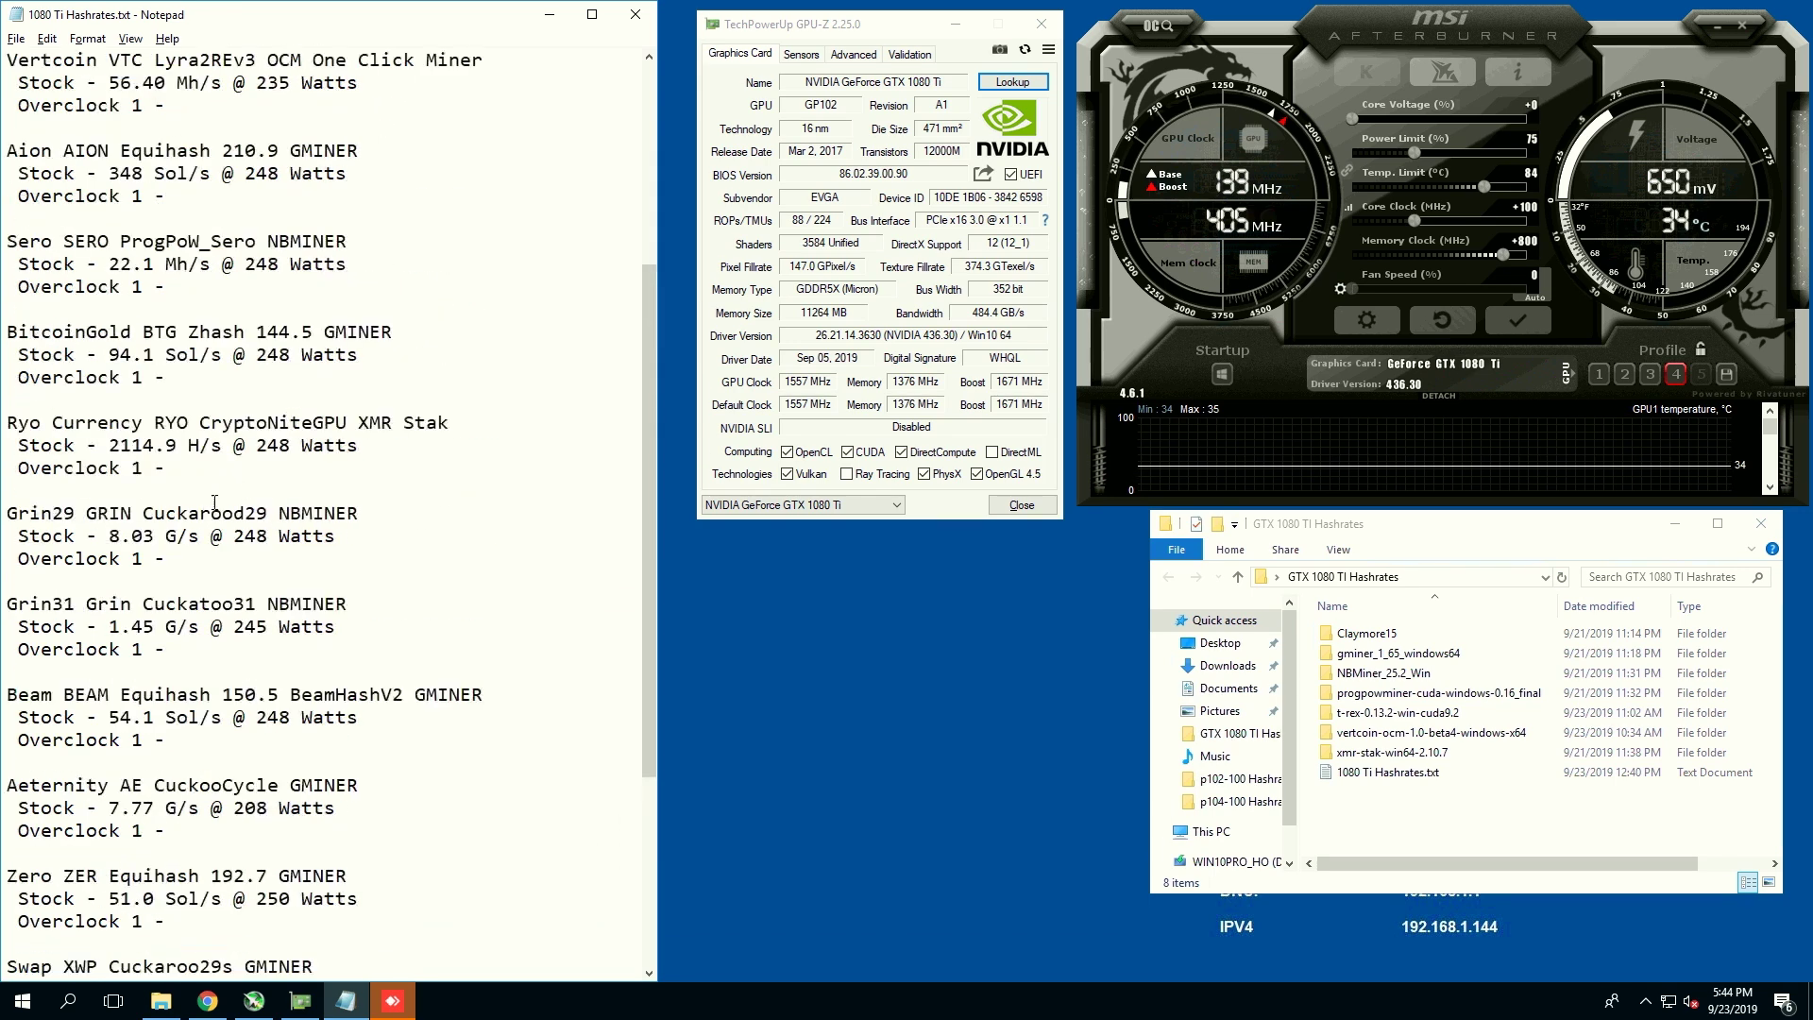
{"action": "scroll", "coordinate": [216, 501], "scroll_direction": "up", "scroll_amount": 2}
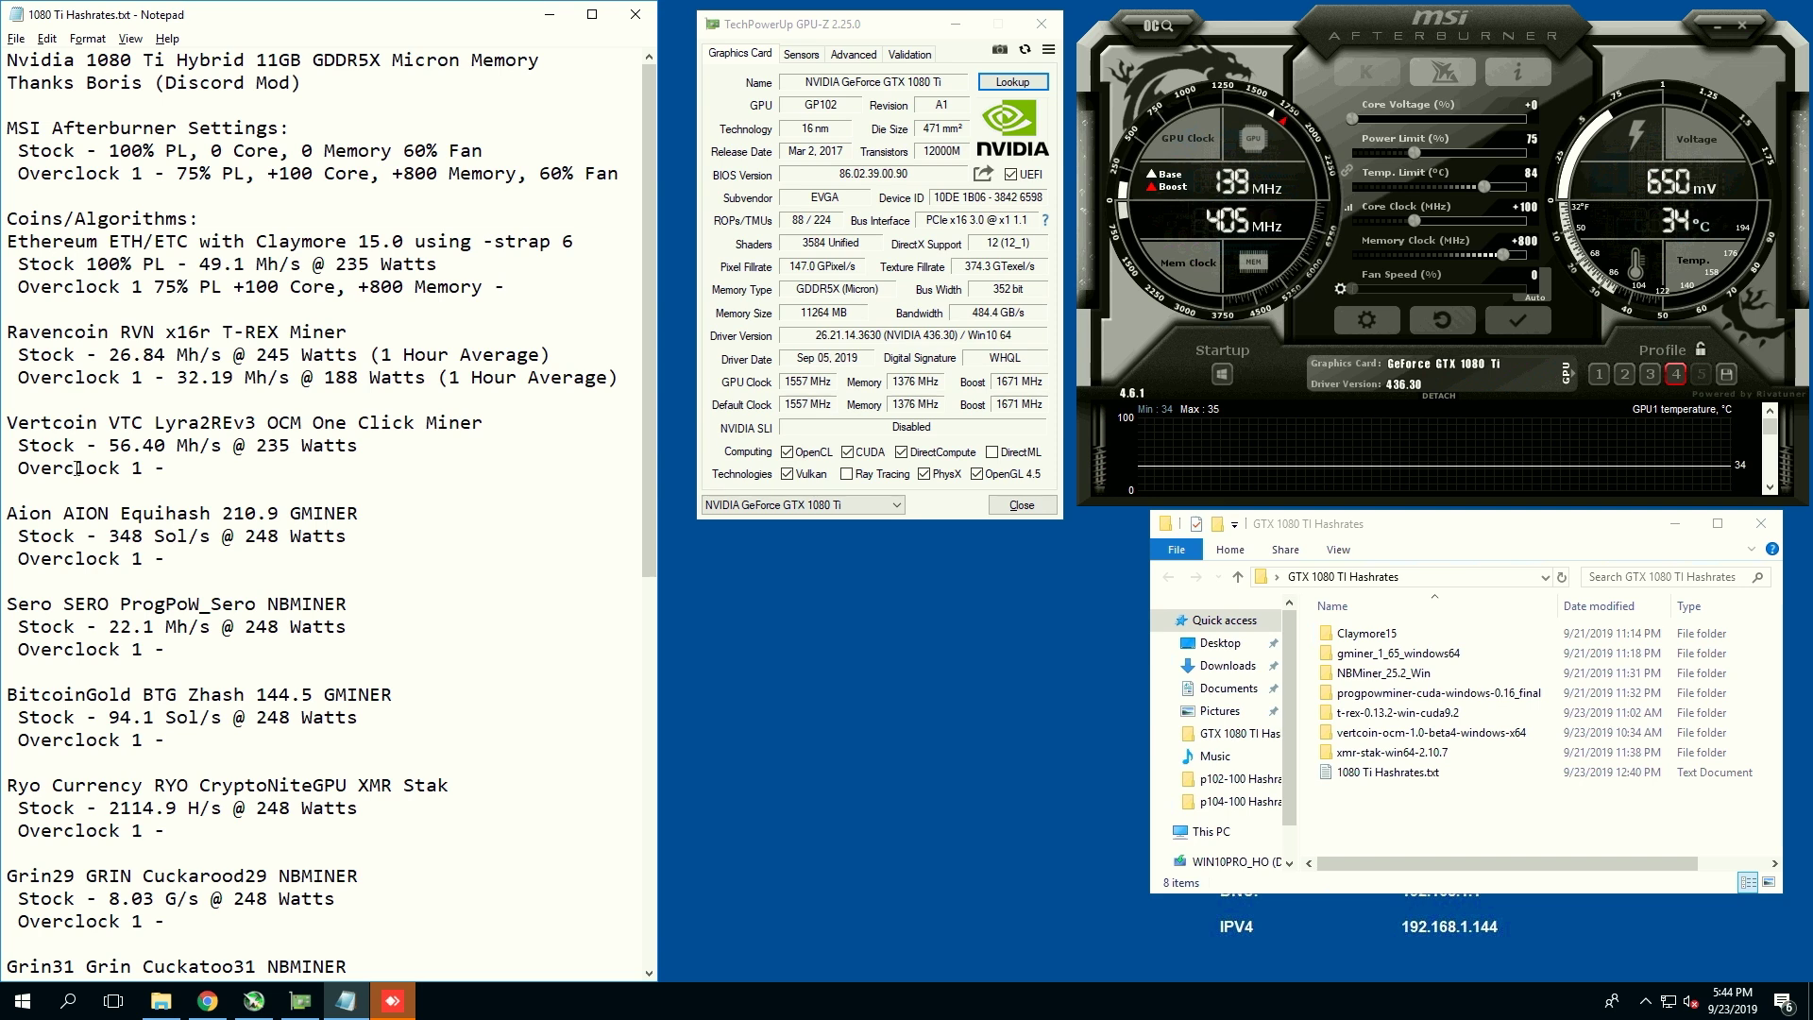
{"action": "scroll", "coordinate": [76, 469], "scroll_direction": "down", "scroll_amount": 2}
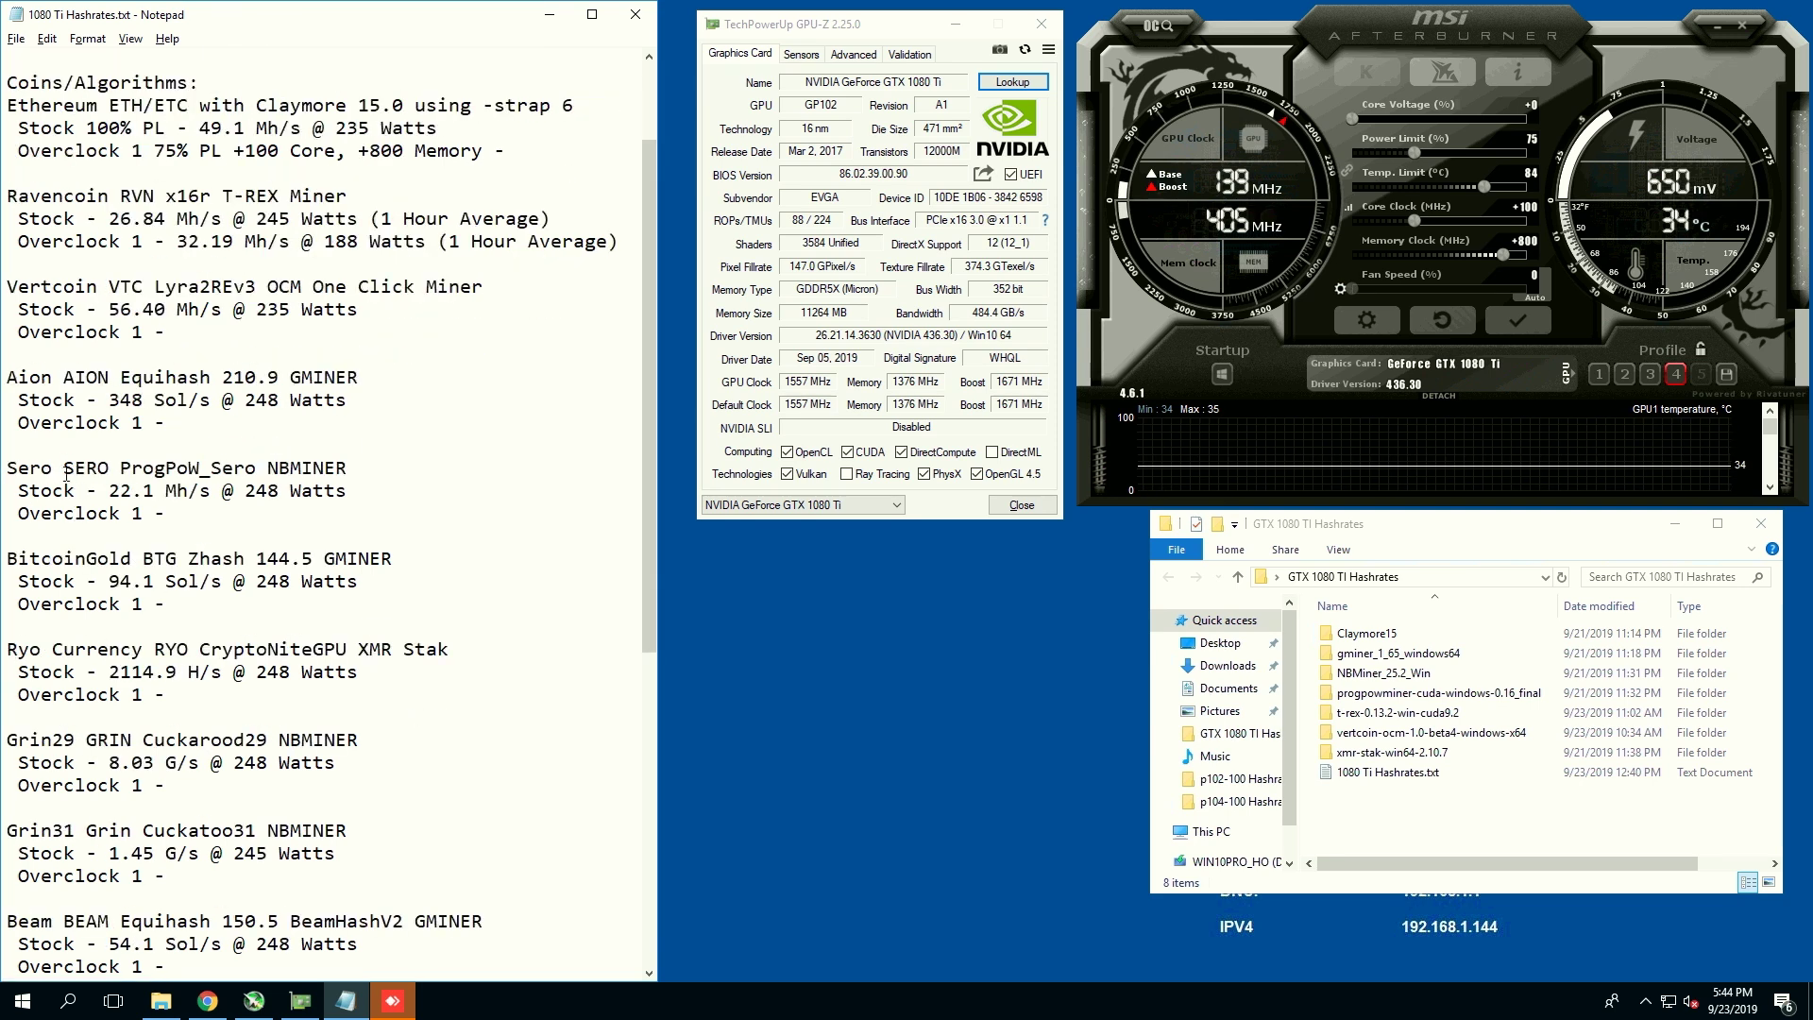
{"action": "scroll", "coordinate": [114, 570], "scroll_direction": "down", "scroll_amount": 3}
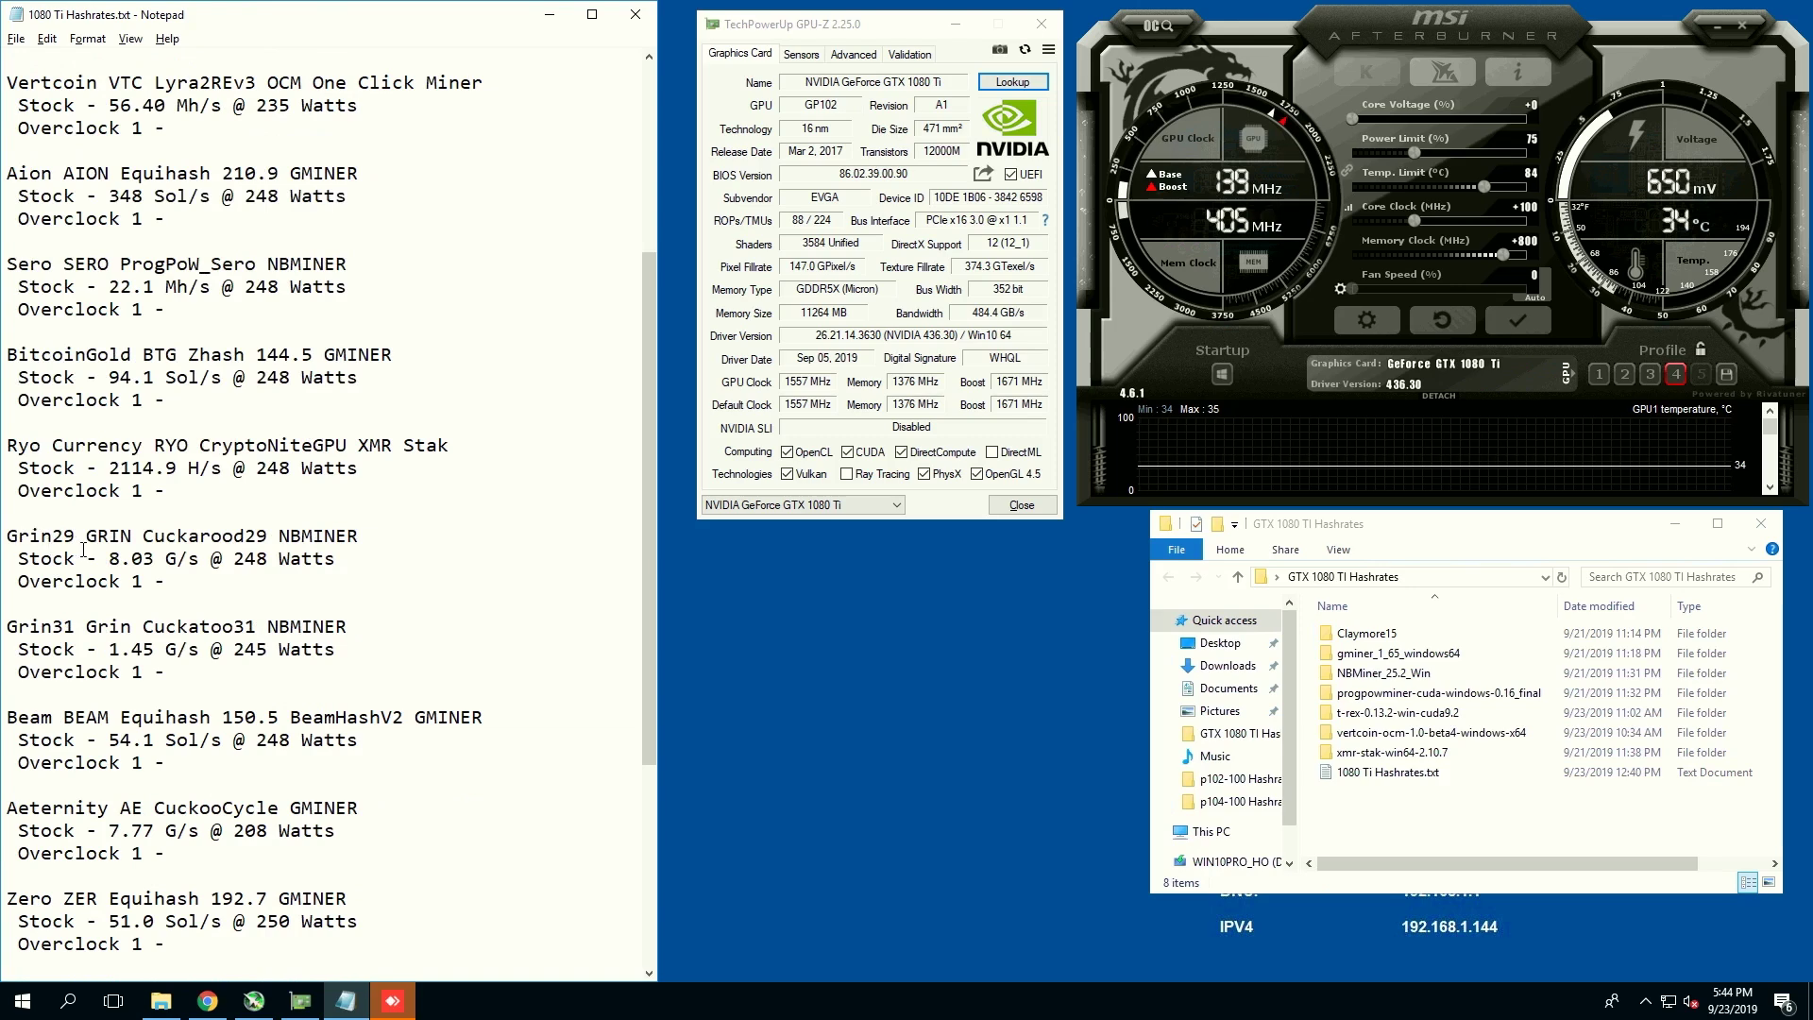
{"action": "scroll", "coordinate": [66, 656], "scroll_direction": "down", "scroll_amount": 3}
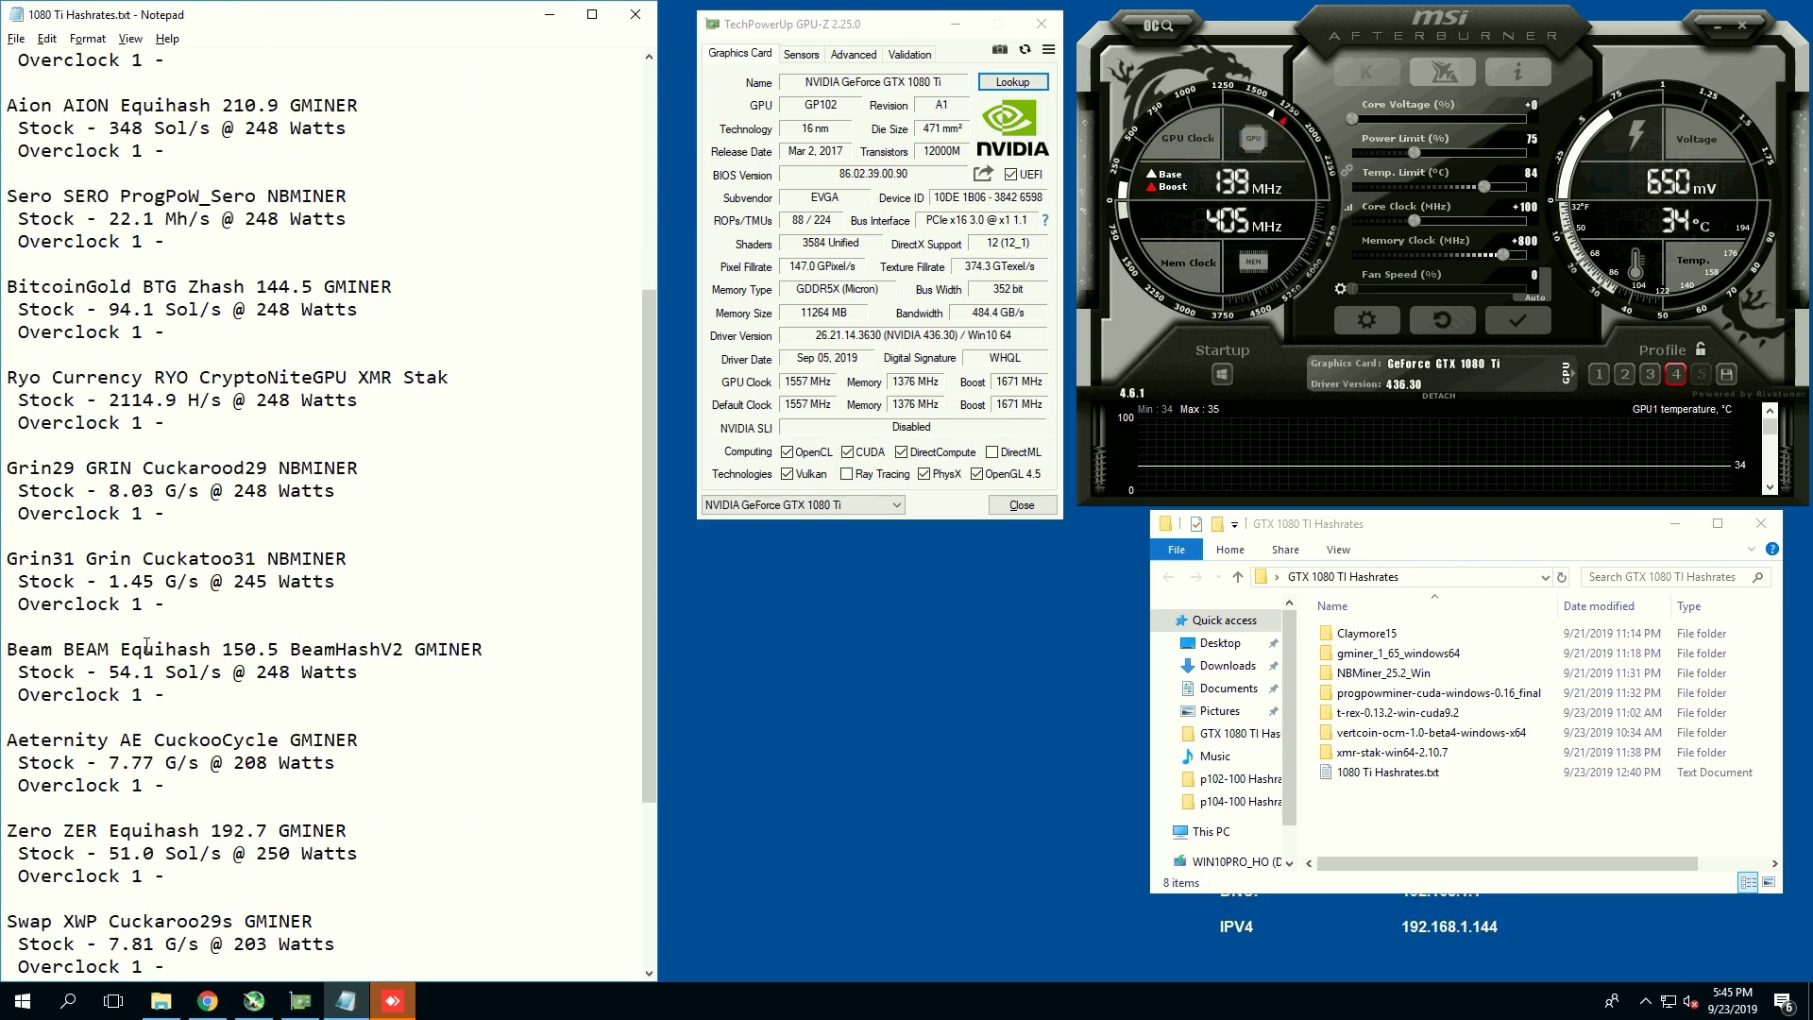
{"action": "scroll", "coordinate": [56, 643], "scroll_direction": "down", "scroll_amount": 1}
{"action": "scroll", "coordinate": [87, 581], "scroll_direction": "down", "scroll_amount": 1}
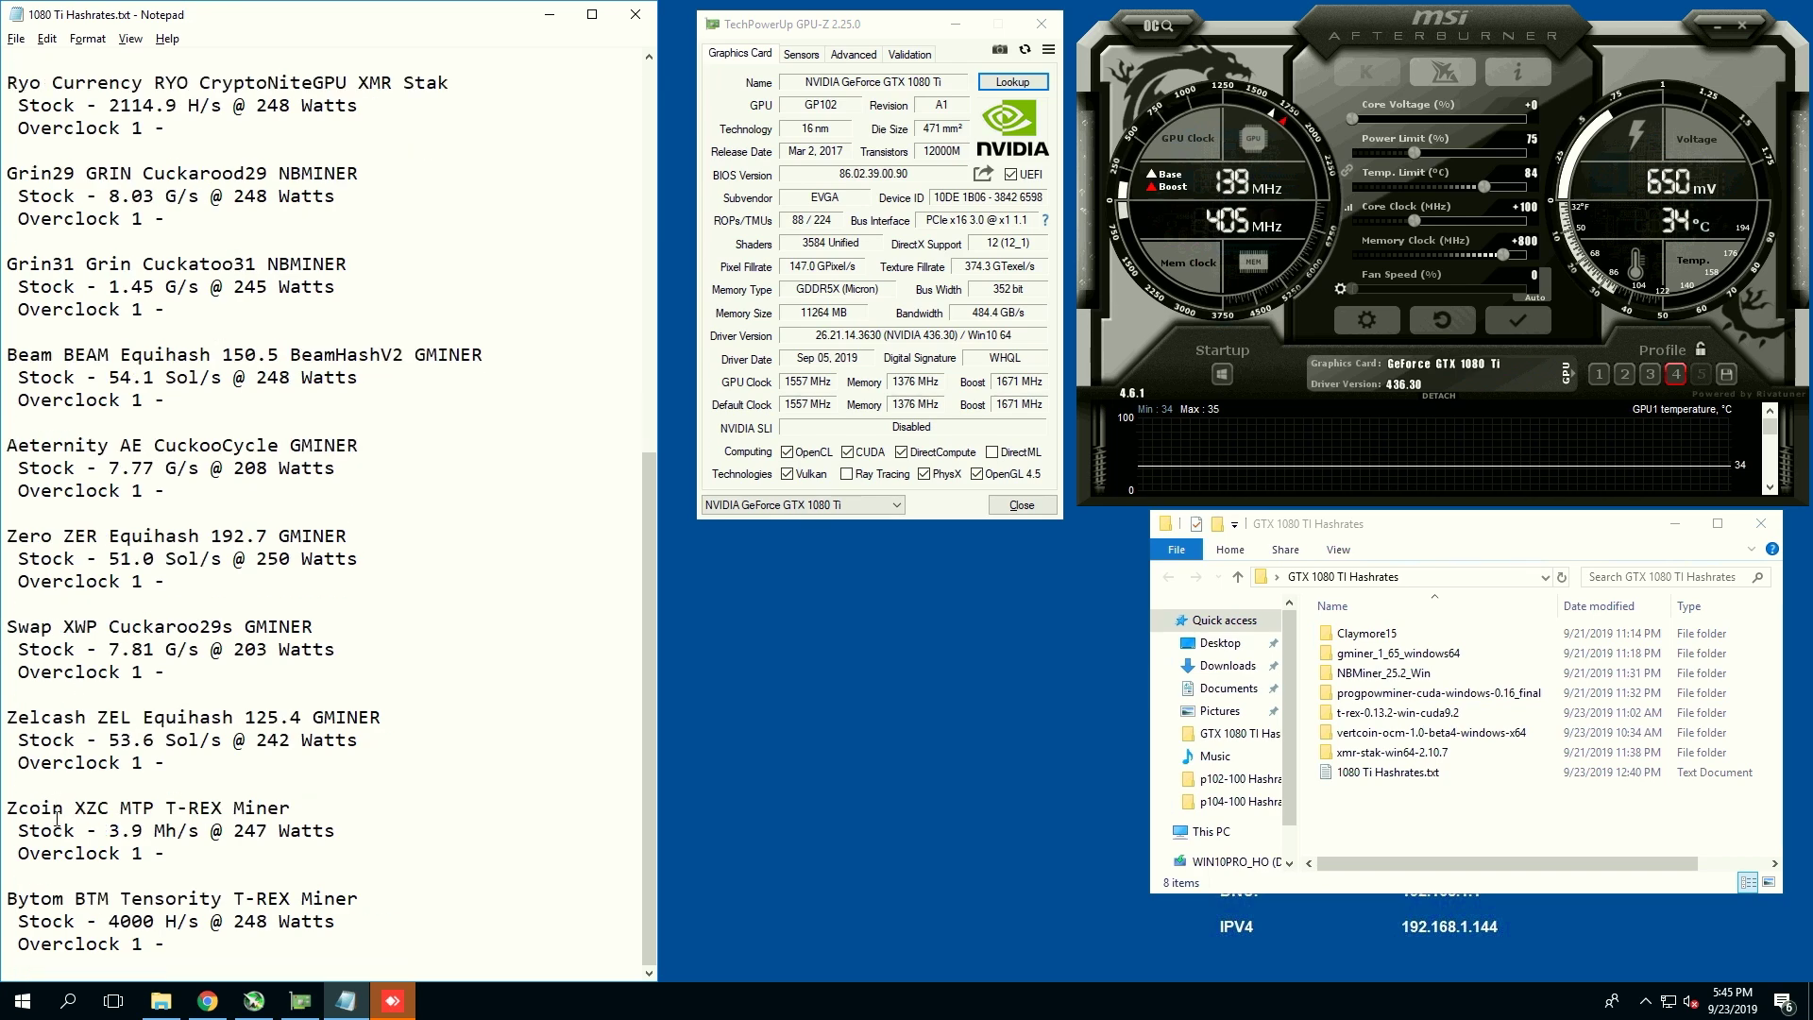
{"action": "scroll", "coordinate": [121, 916], "scroll_direction": "up", "scroll_amount": 10}
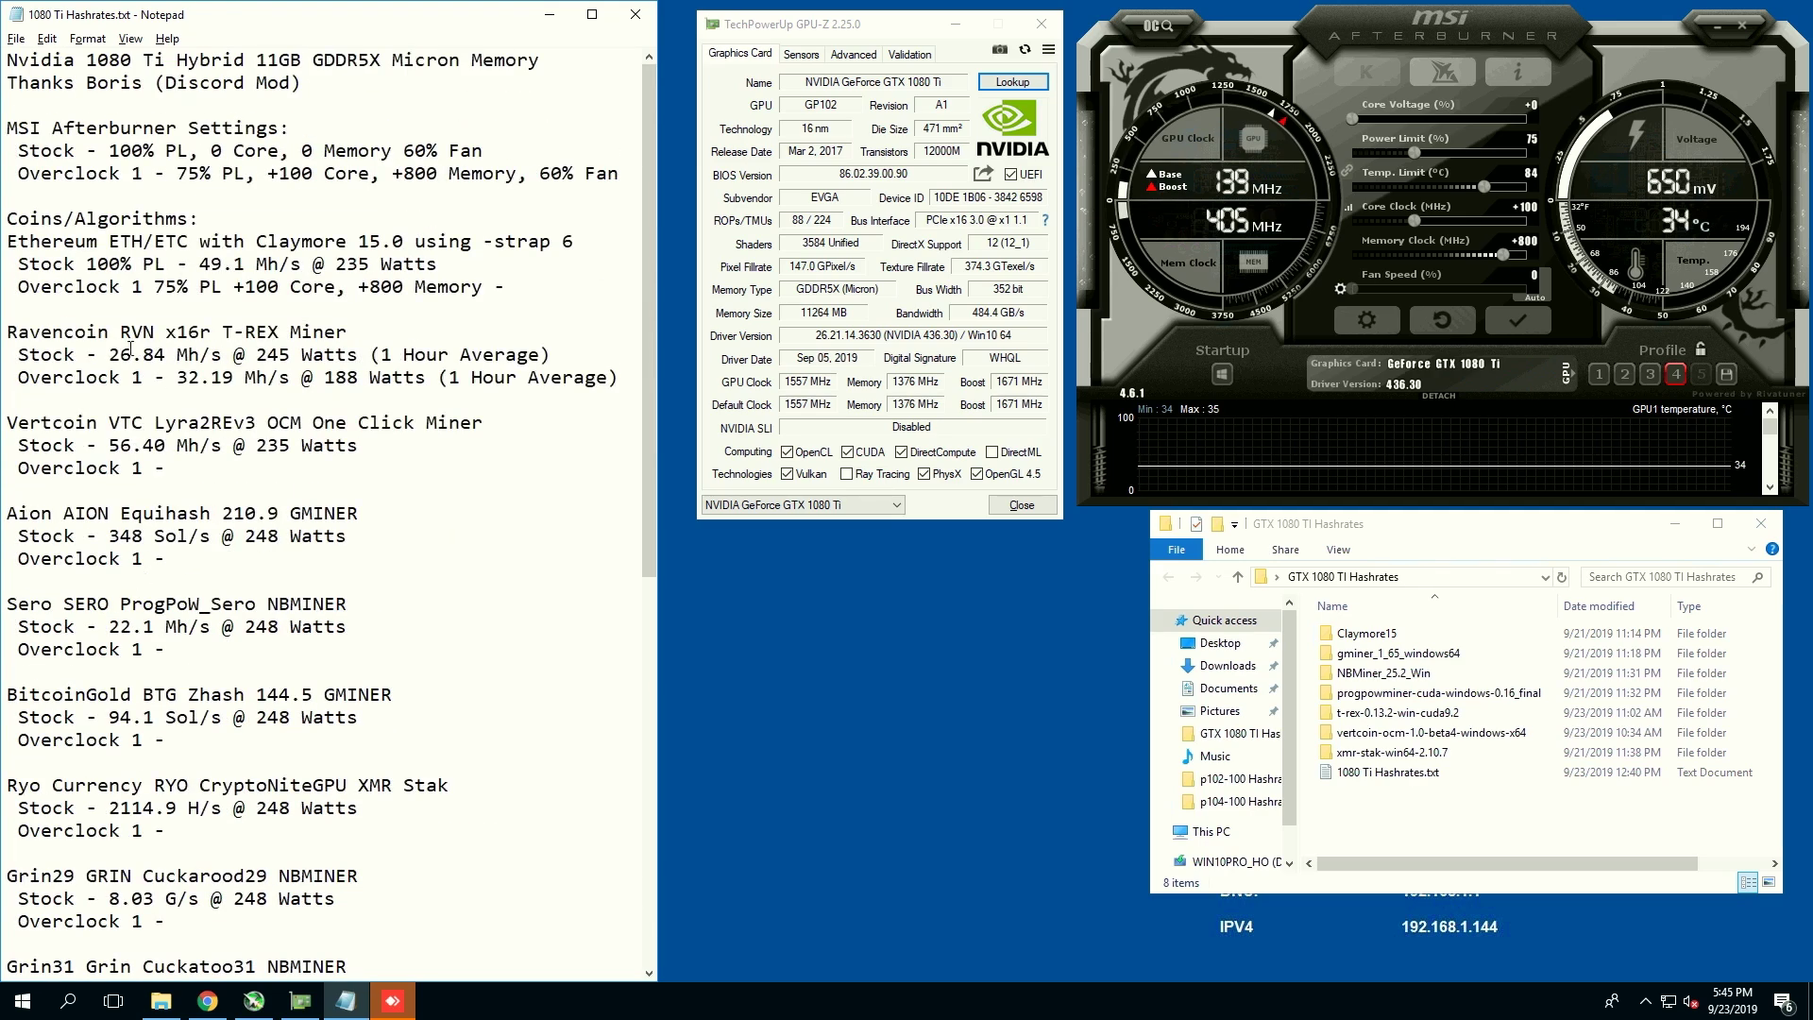
{"action": "left_click_drag", "start_coordinate": [153, 378], "coordinate": [29, 378]}
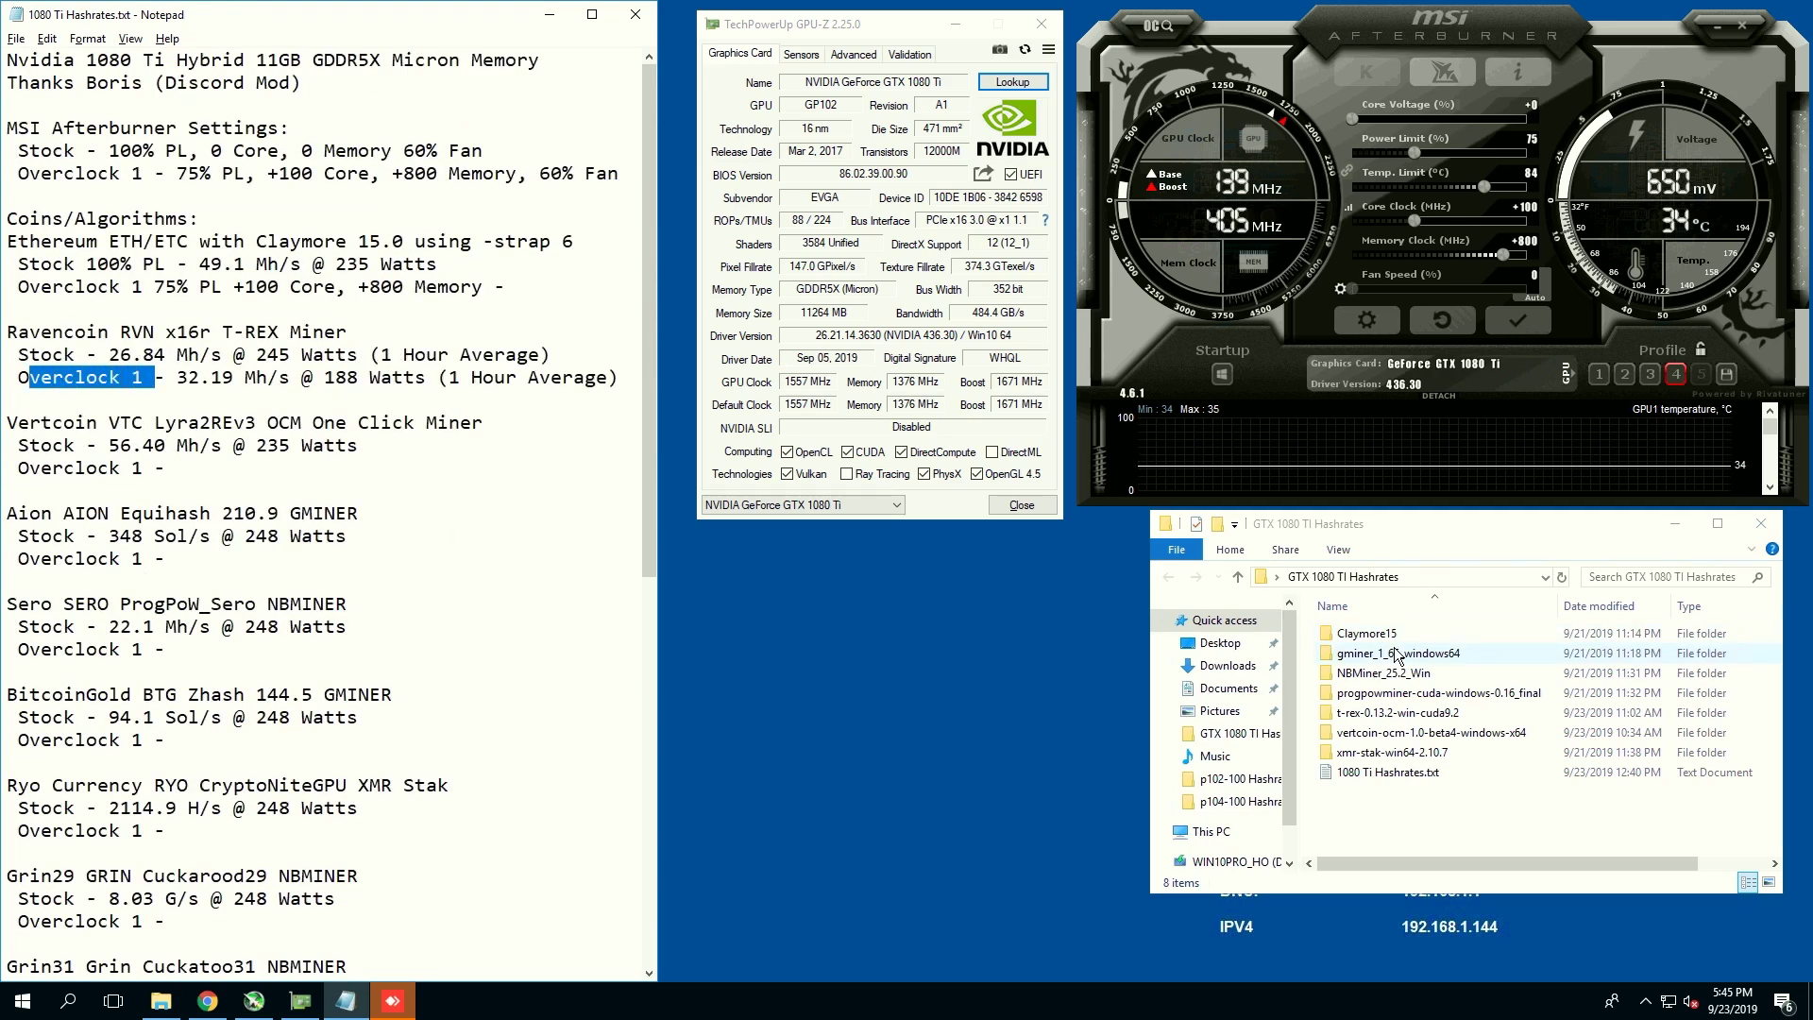
{"action": "left_click", "coordinate": [475, 286]}
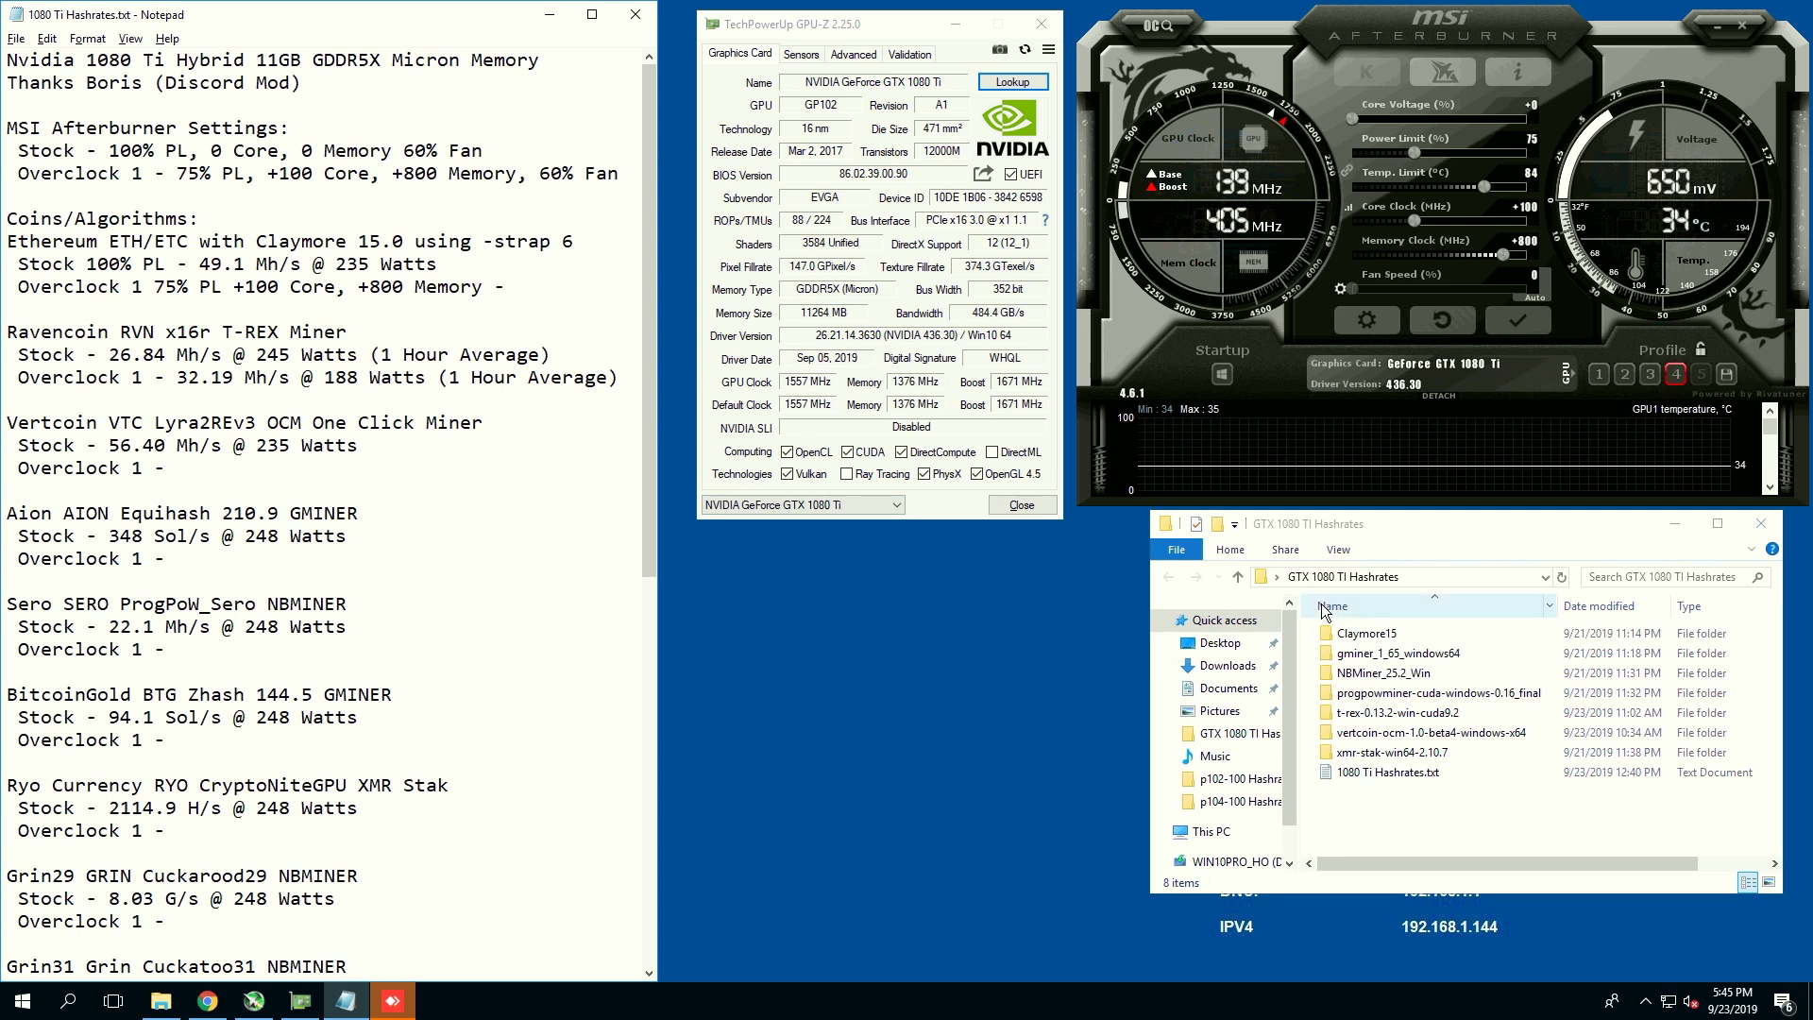
Step: Open start.bat from the Claymore15 folder for editing, check its -strap 6 option, and close the file
{"action": "left_click", "coordinate": [1343, 638]}
{"action": "double_click", "coordinate": [1343, 638]}
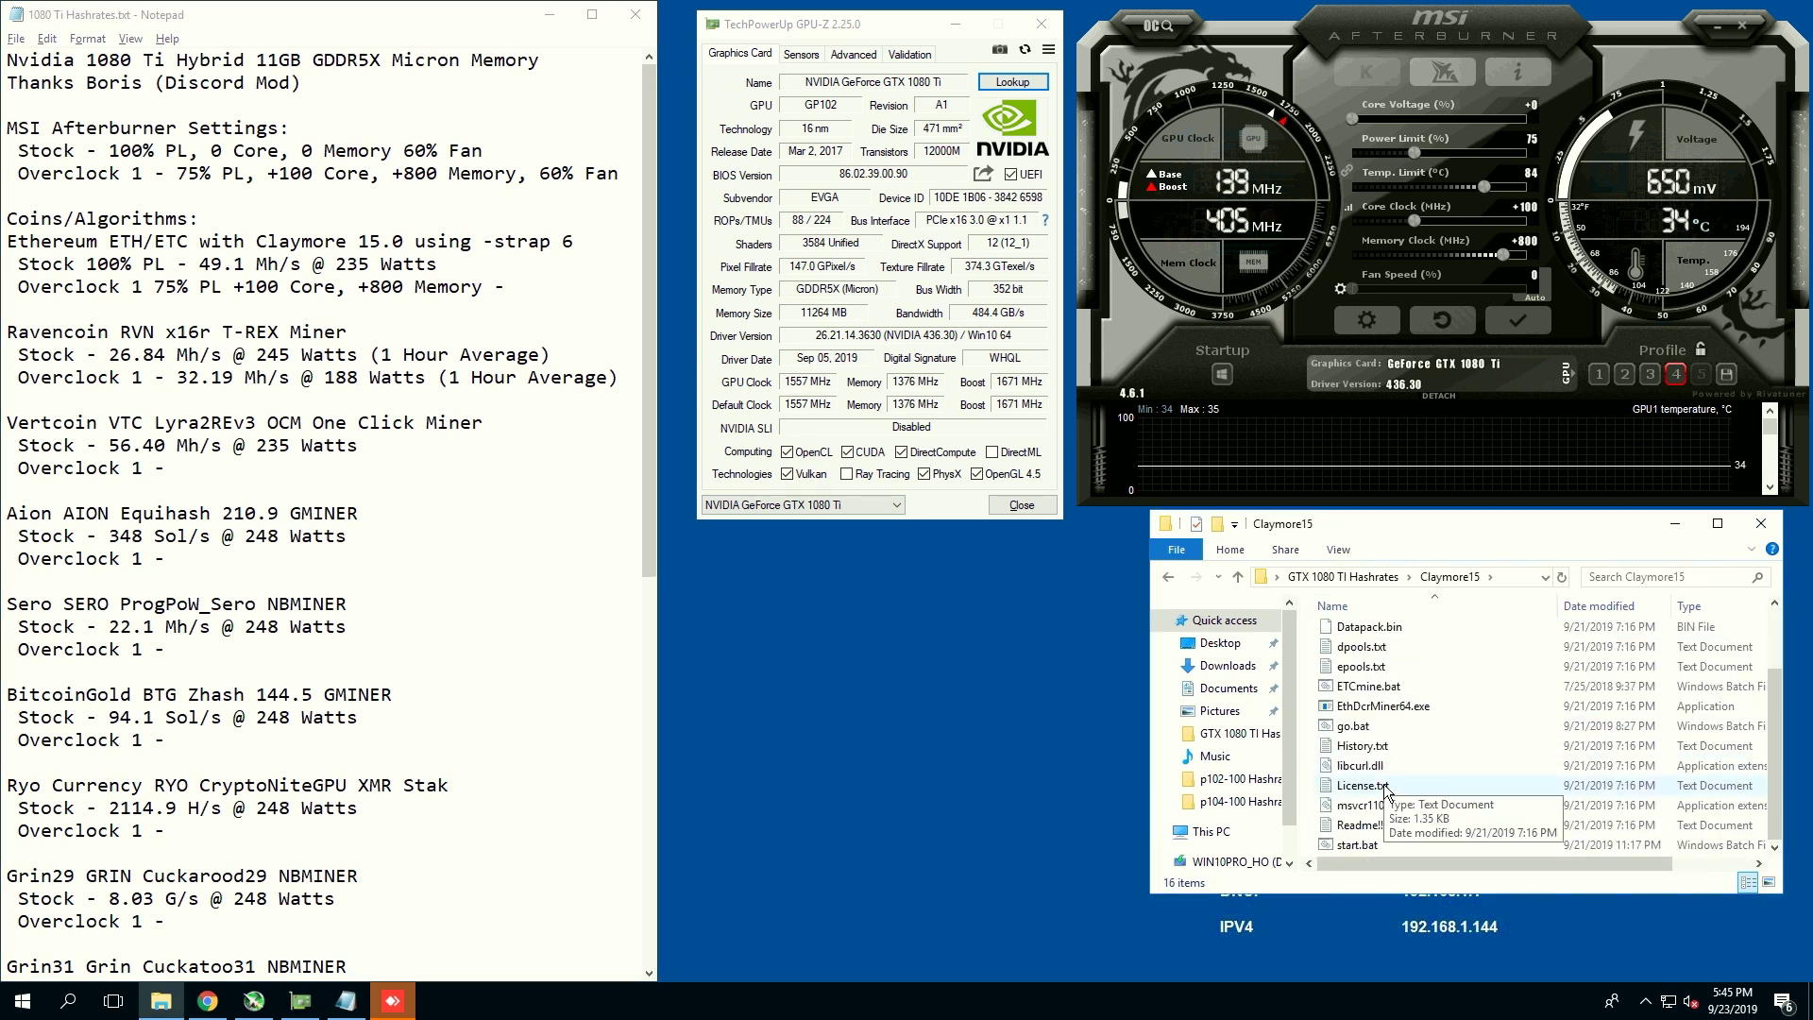
{"action": "right_click", "coordinate": [1374, 845]}
{"action": "left_click", "coordinate": [1435, 501]}
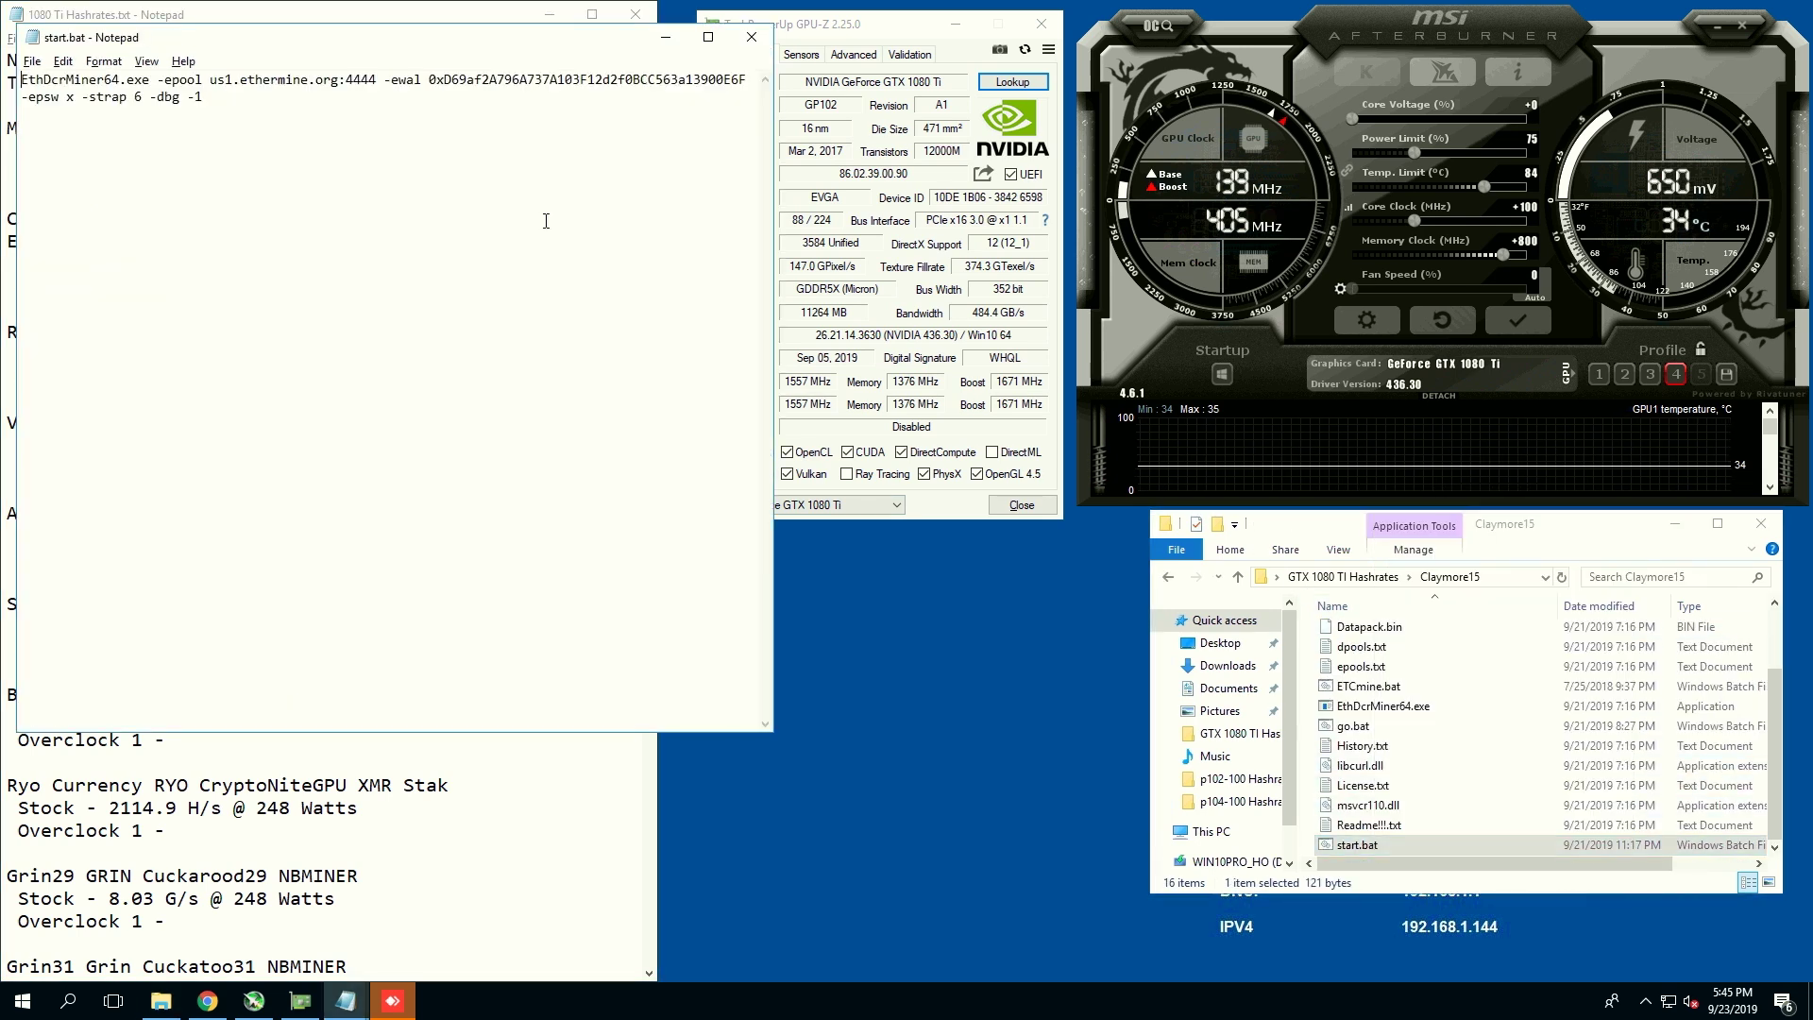
{"action": "left_click_drag", "start_coordinate": [387, 29], "coordinate": [1042, 491]}
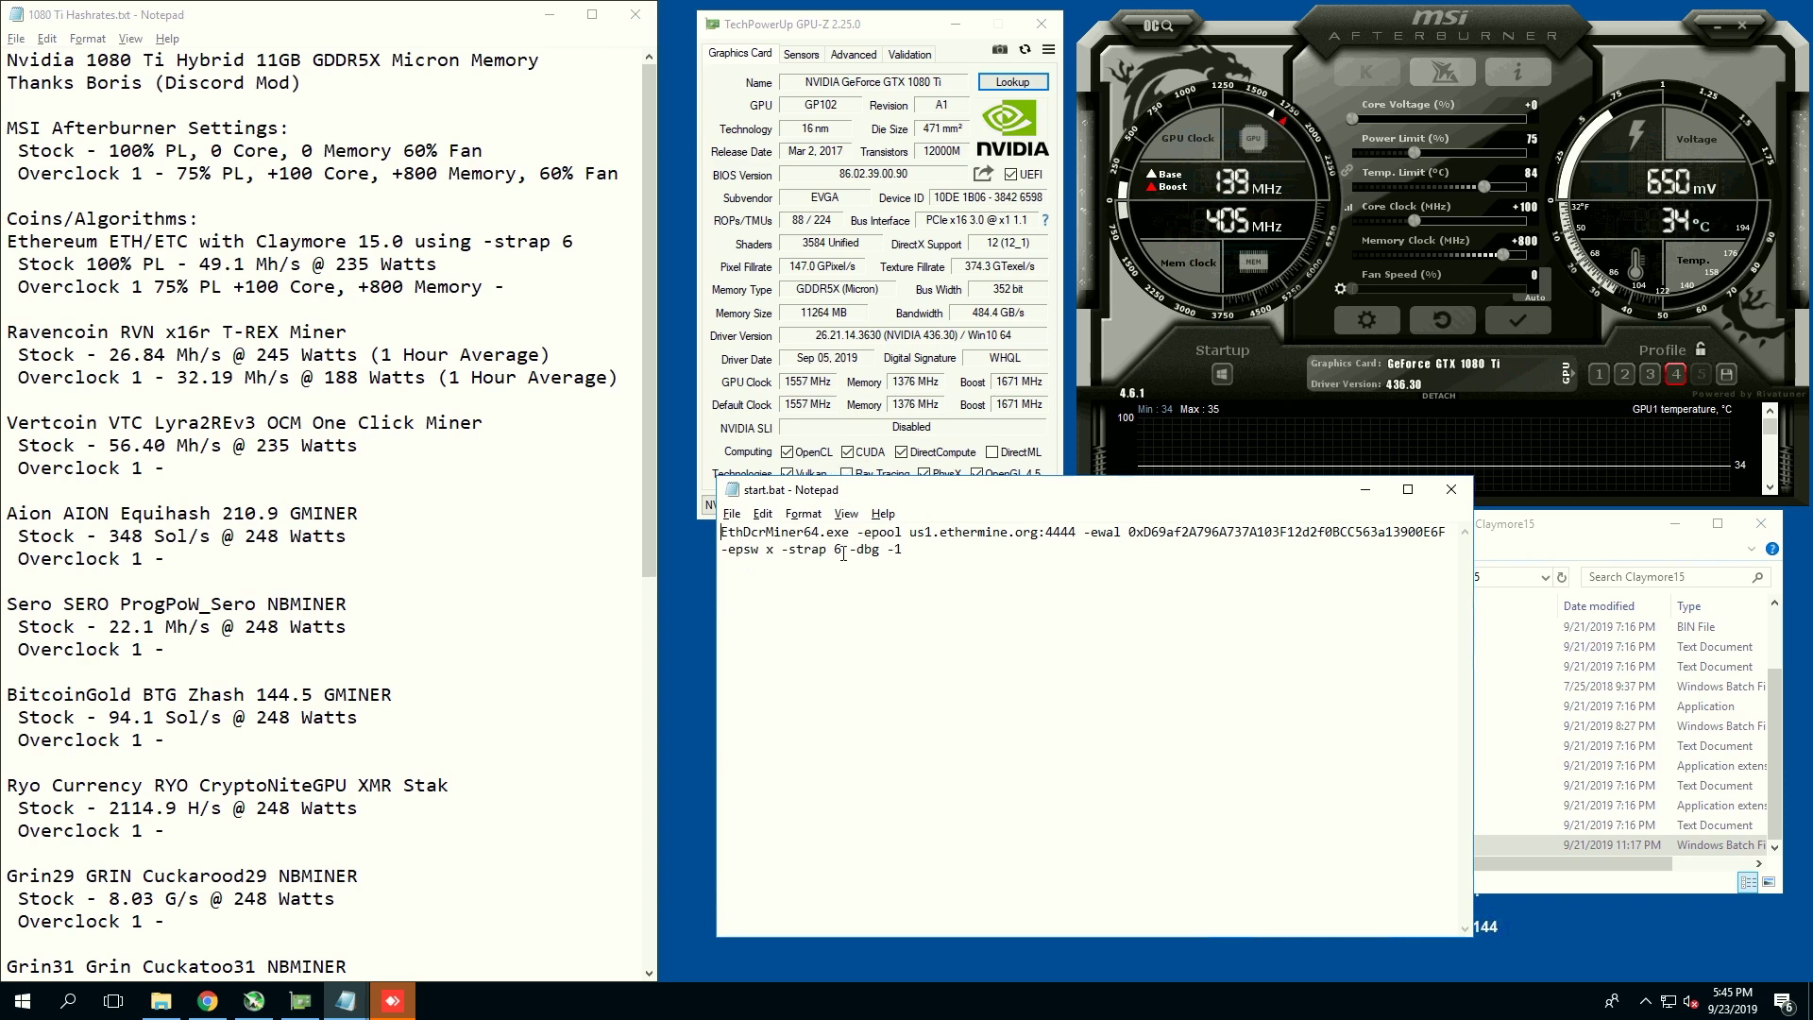
{"action": "left_click_drag", "start_coordinate": [843, 549], "coordinate": [781, 551]}
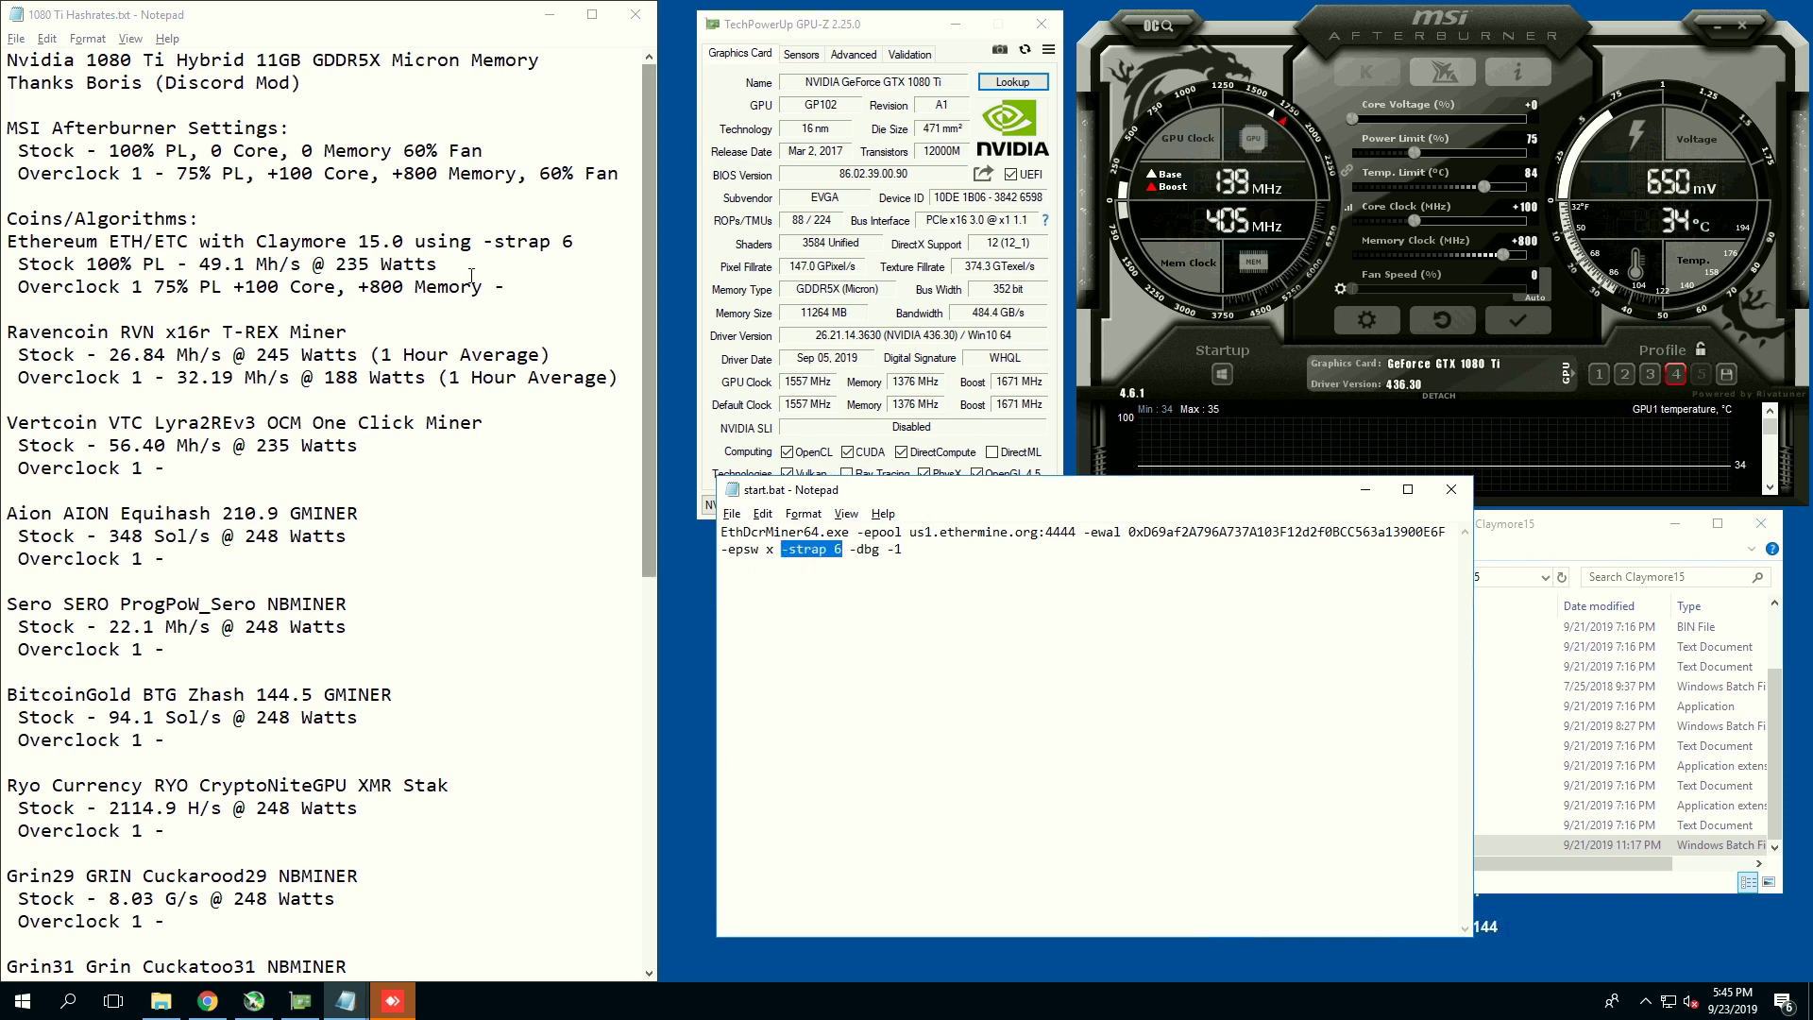
{"action": "left_click", "coordinate": [1452, 489]}
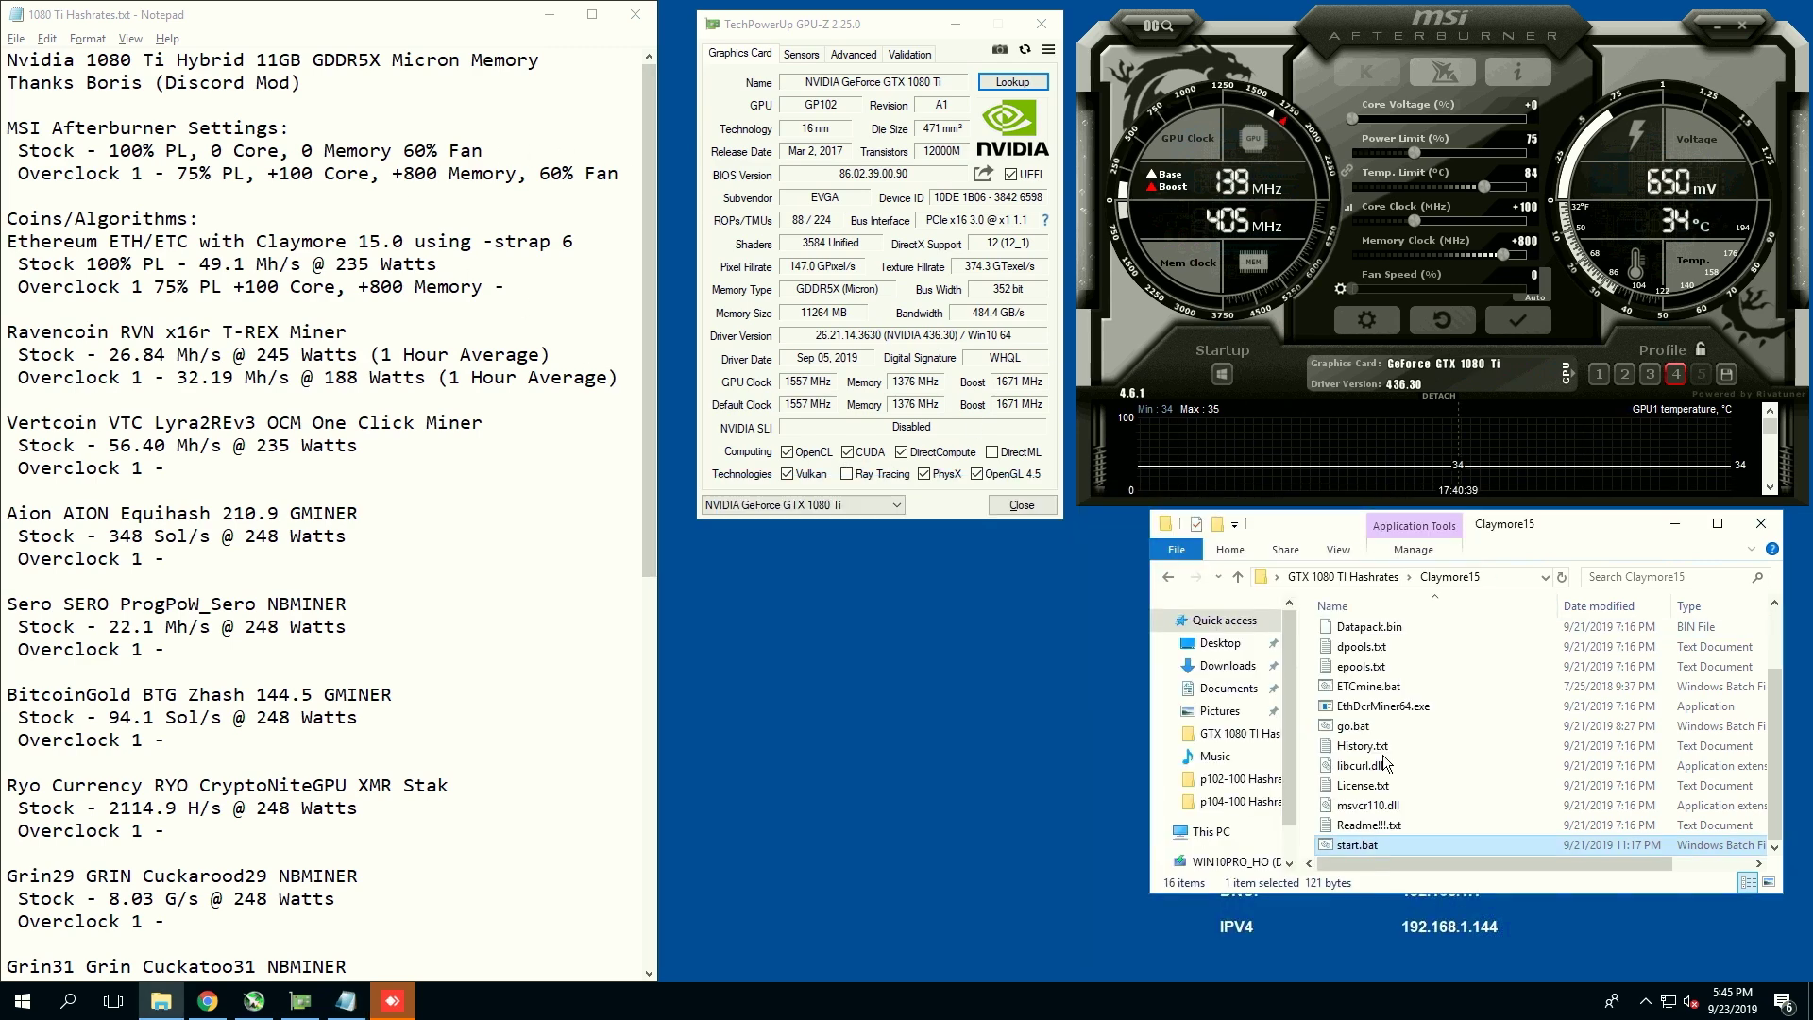
Step: Run start.bat to start the Claymore miner, place its console beside the notes, and highlight +100 Core in the Ethereum overclock line
{"action": "double_click", "coordinate": [1348, 847]}
{"action": "left_click_drag", "start_coordinate": [661, 192], "coordinate": [1137, 509]}
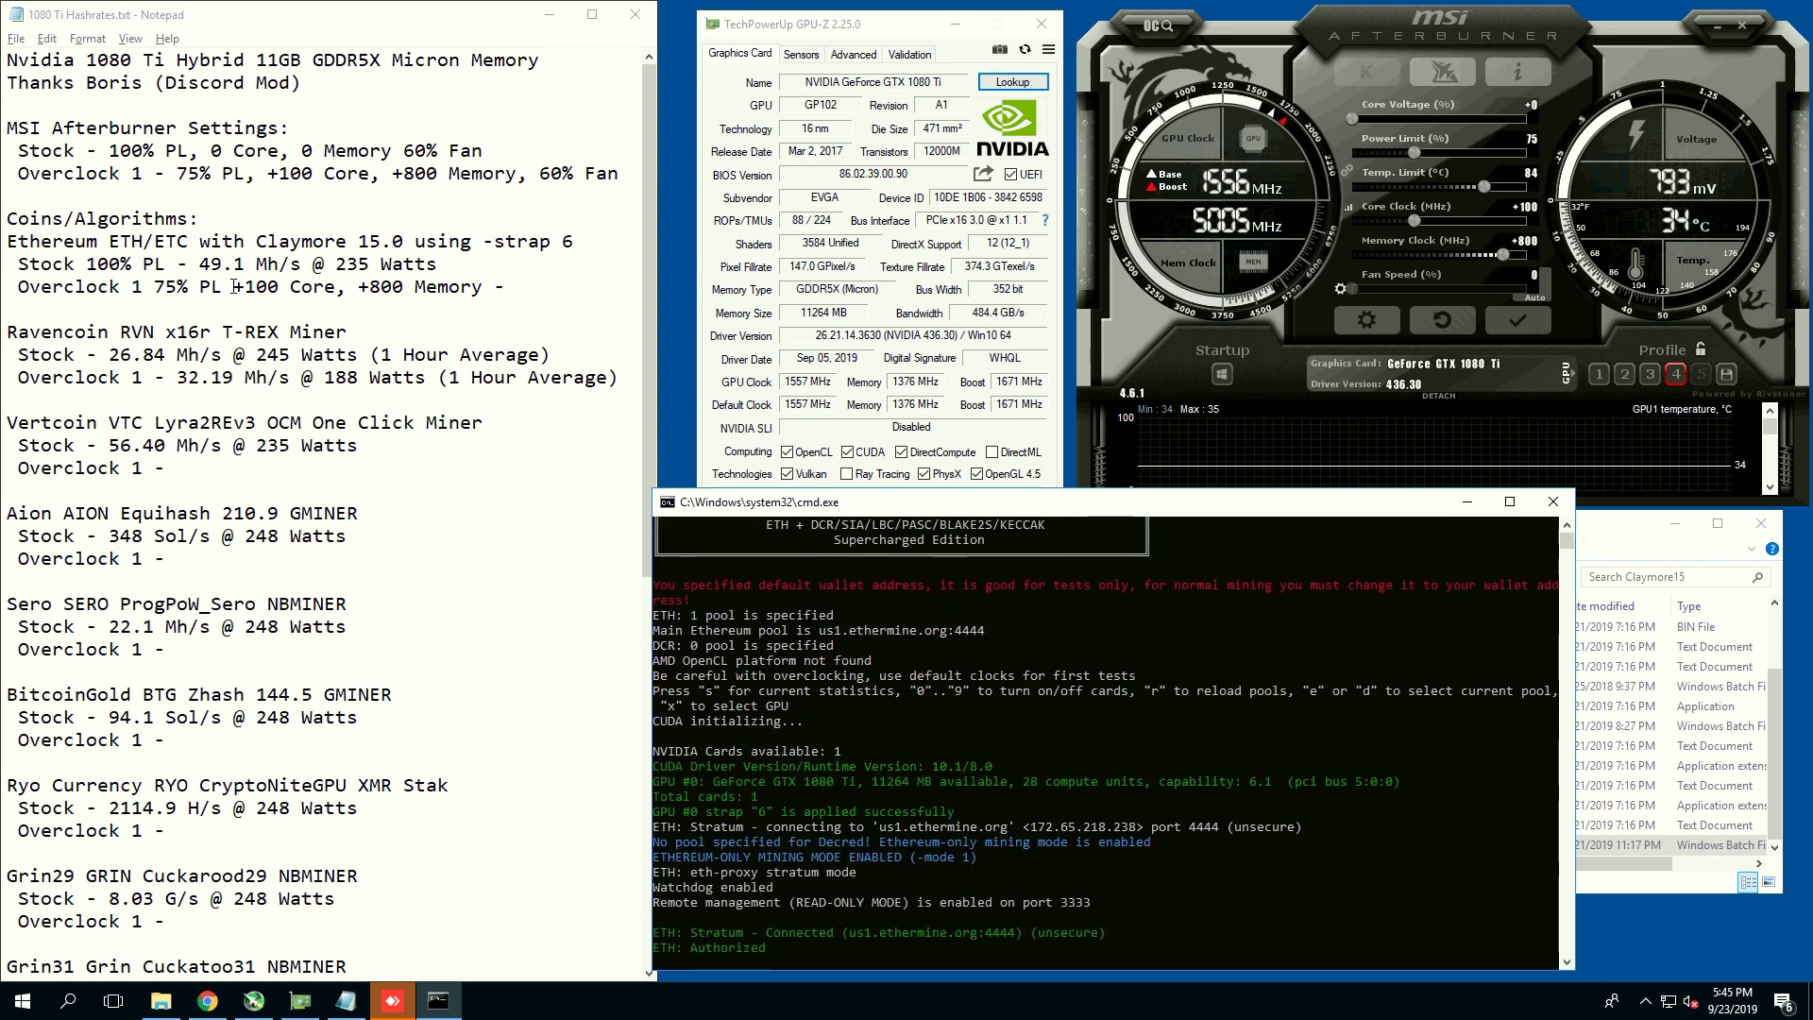
{"action": "left_click_drag", "start_coordinate": [233, 286], "coordinate": [324, 280]}
{"action": "left_click", "coordinate": [336, 286]}
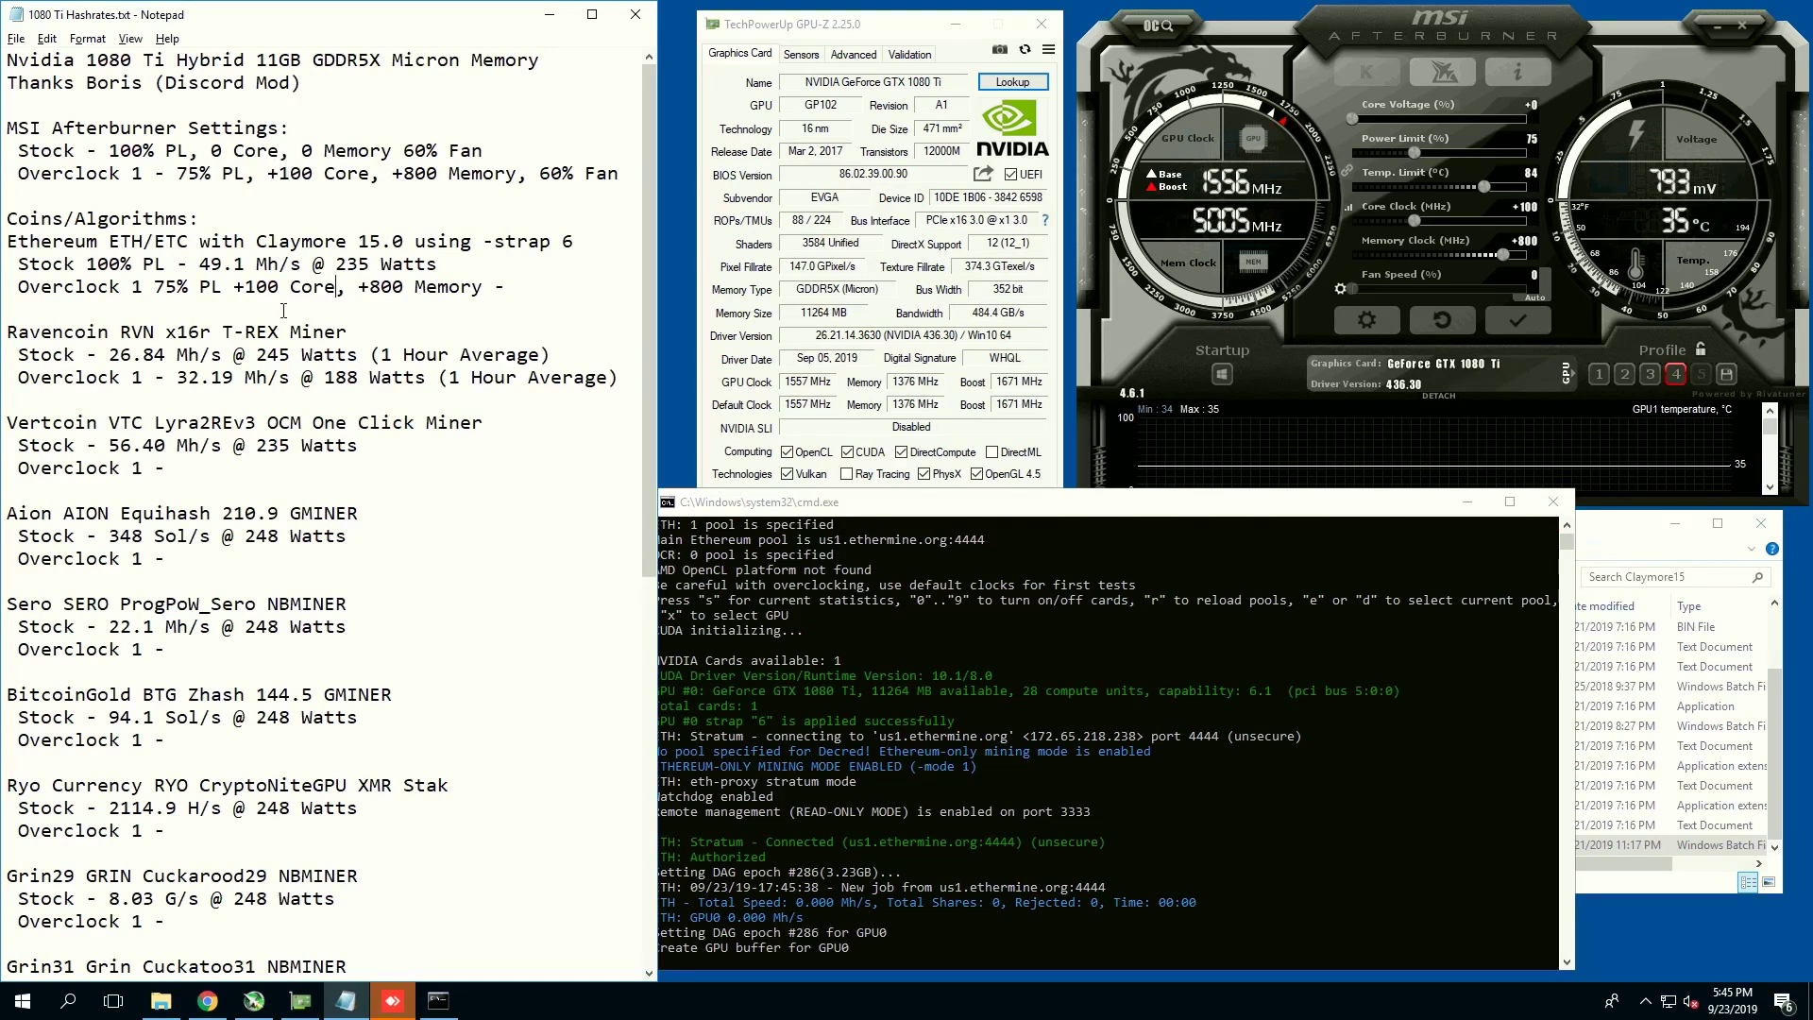
{"action": "left_click_drag", "start_coordinate": [233, 286], "coordinate": [346, 286]}
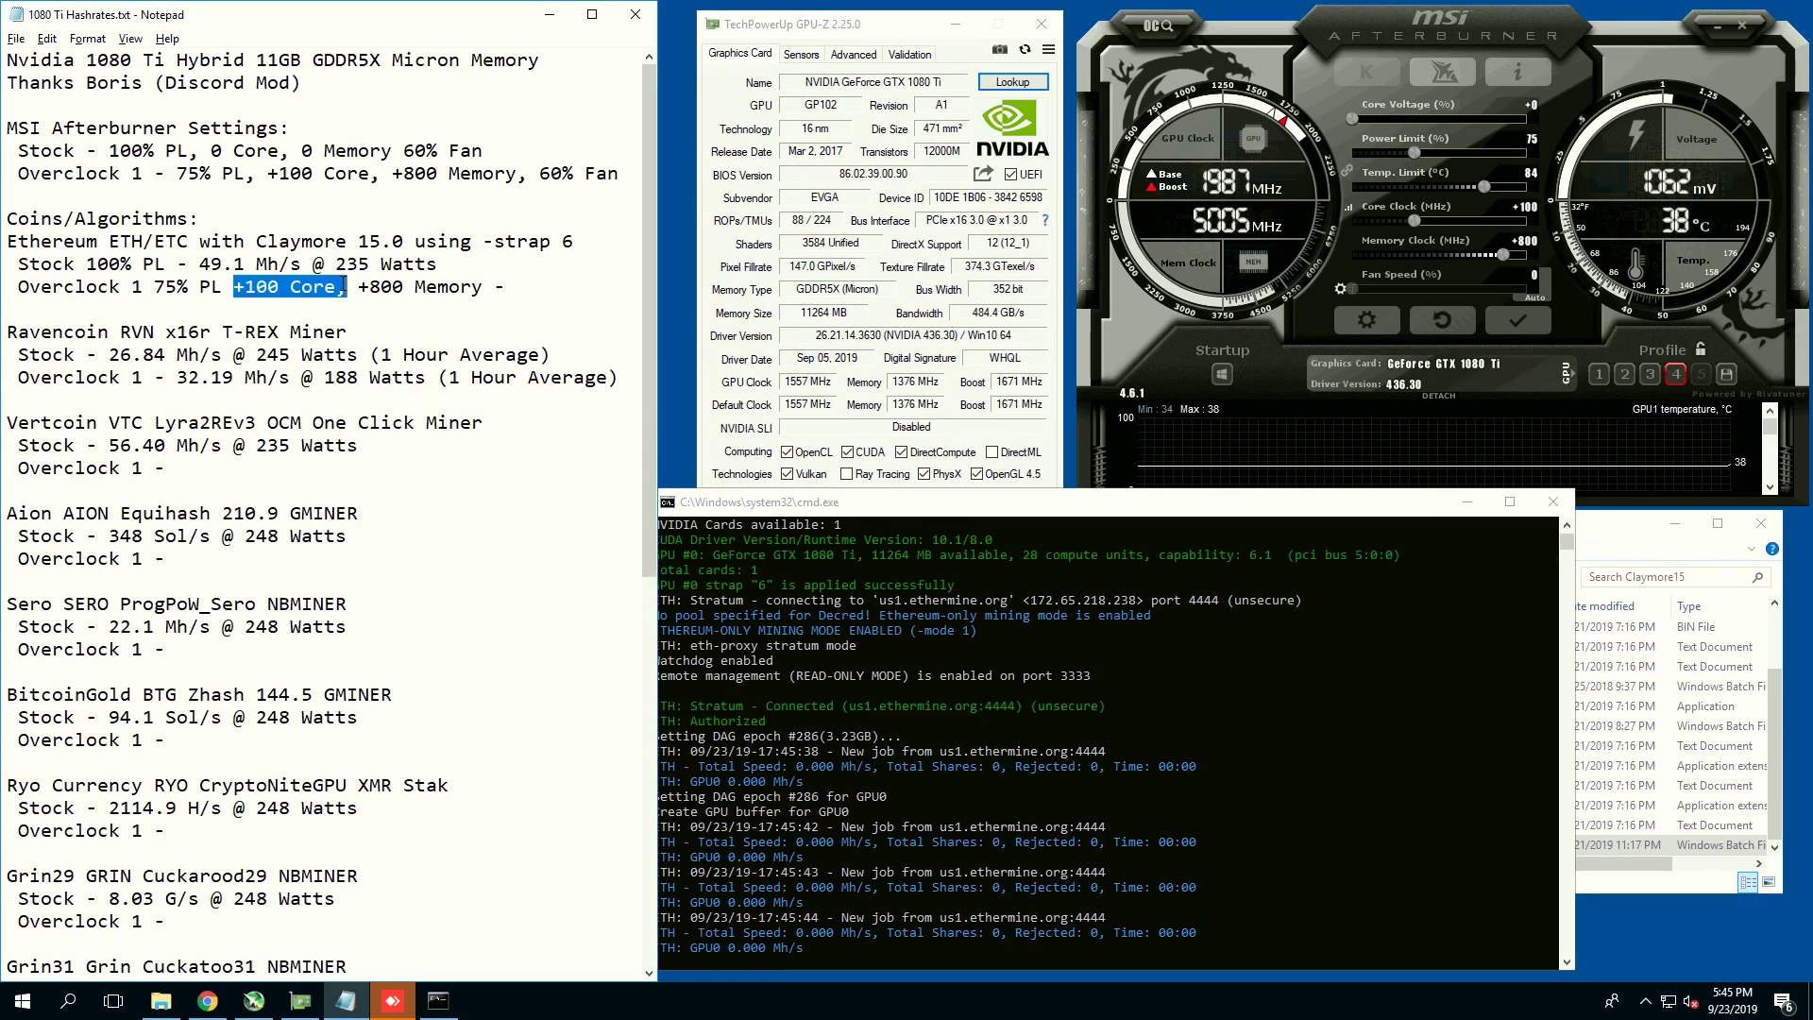
Step: Check the miner's output and apply the overclock of 75% power limit, +100 core and +800 memory in MSI Afterburner
{"action": "left_click", "coordinate": [854, 640]}
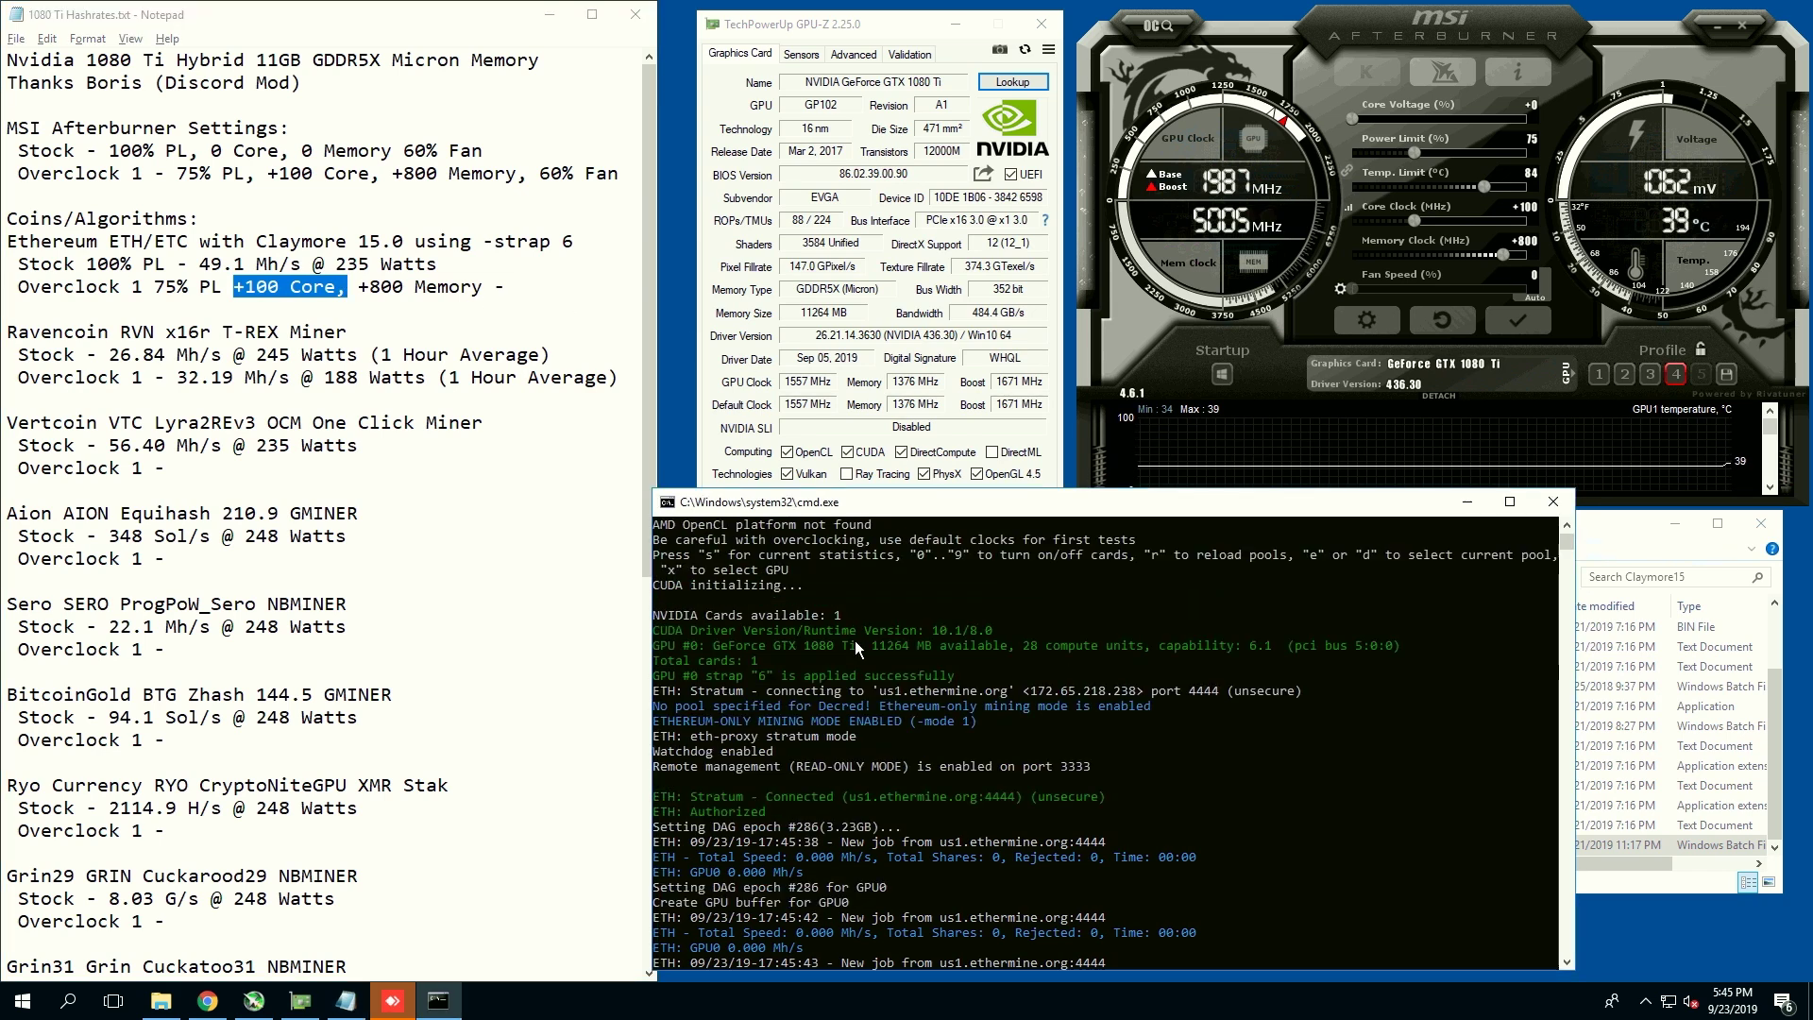
{"action": "scroll", "coordinate": [771, 620], "scroll_direction": "up", "scroll_amount": 2}
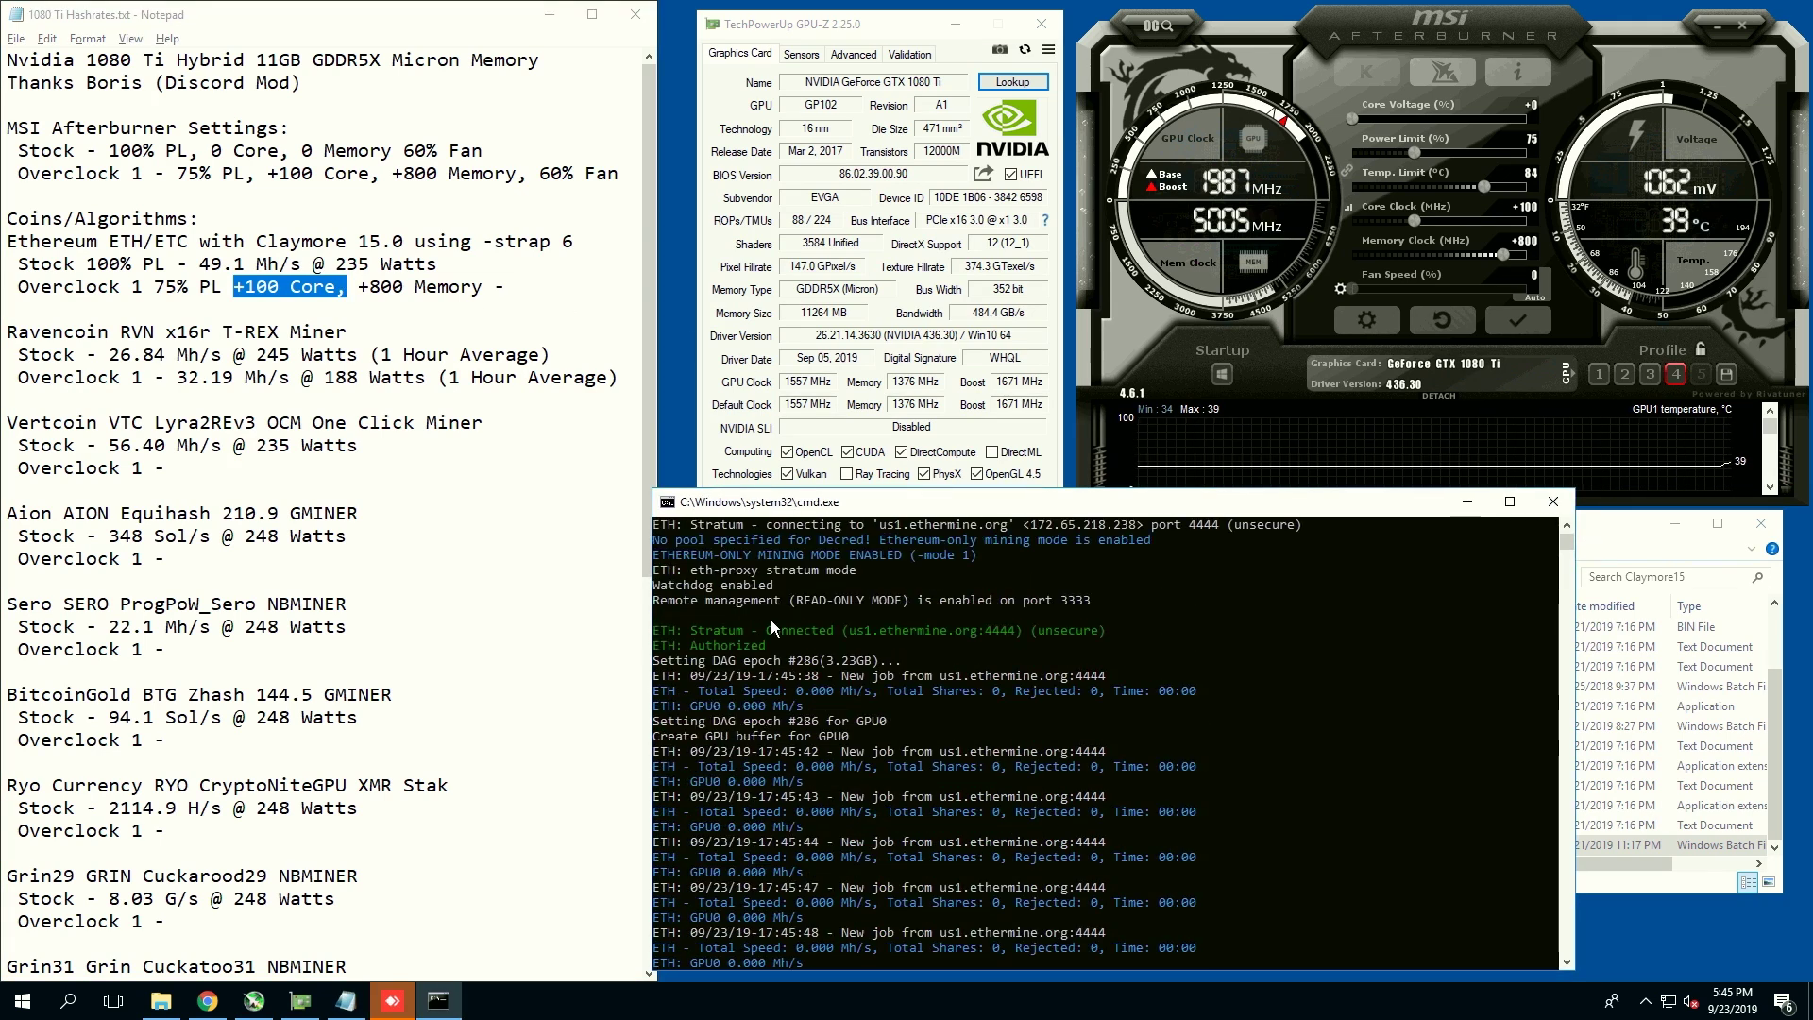
{"action": "scroll", "coordinate": [771, 620], "scroll_direction": "up", "scroll_amount": 2}
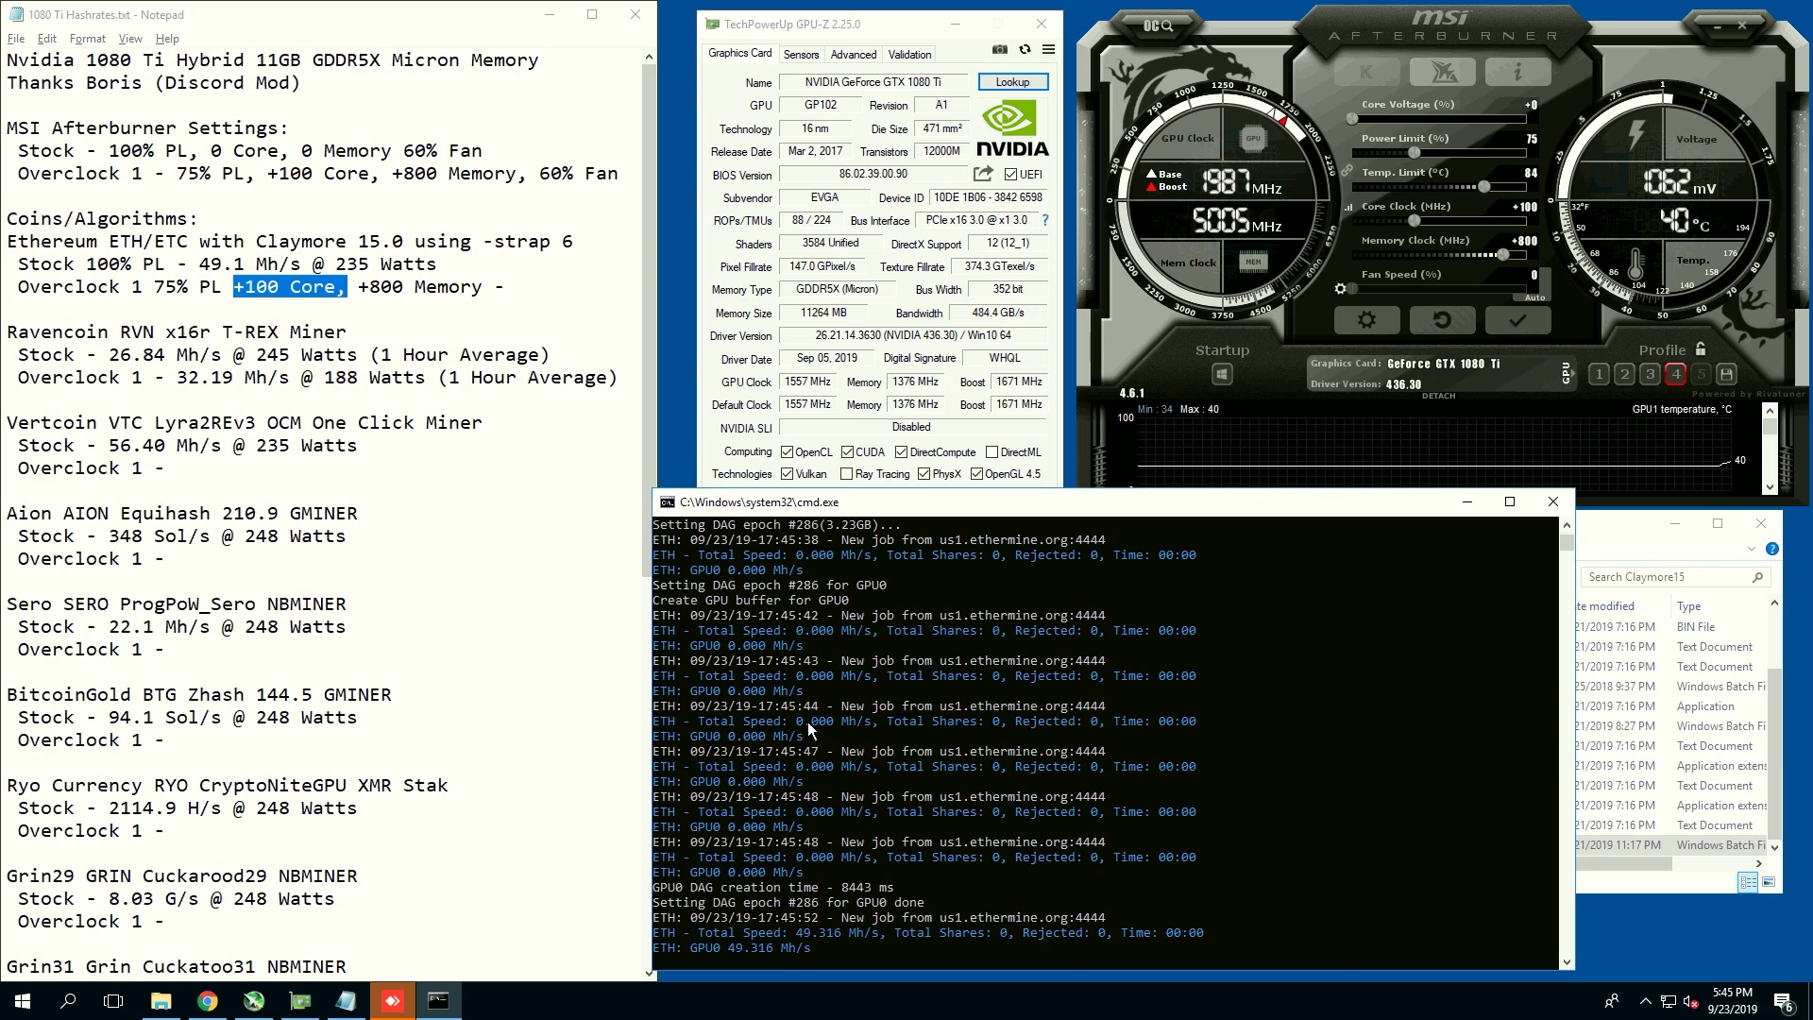
{"action": "left_click", "coordinate": [1537, 319]}
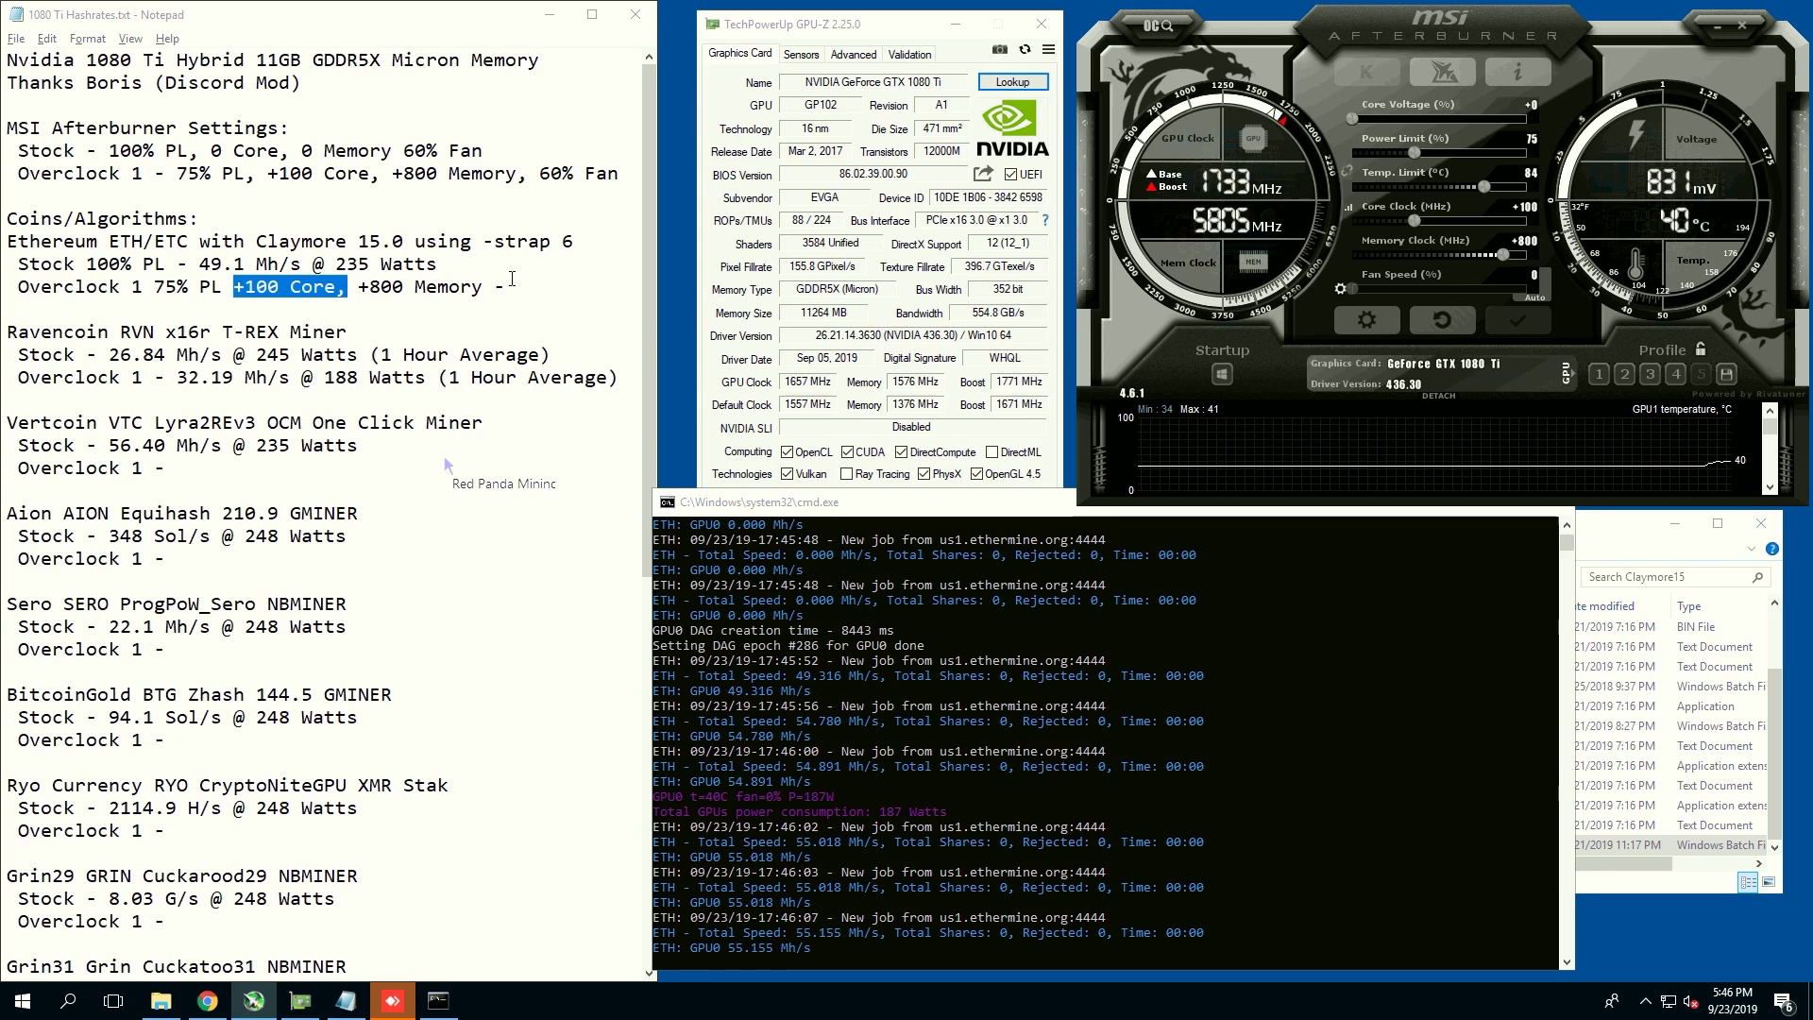
Step: Record 55mh/s @ 187 Watts on the Ethereum overclock line in the notes and widen the window so the line fits
{"action": "left_click", "coordinate": [515, 280]}
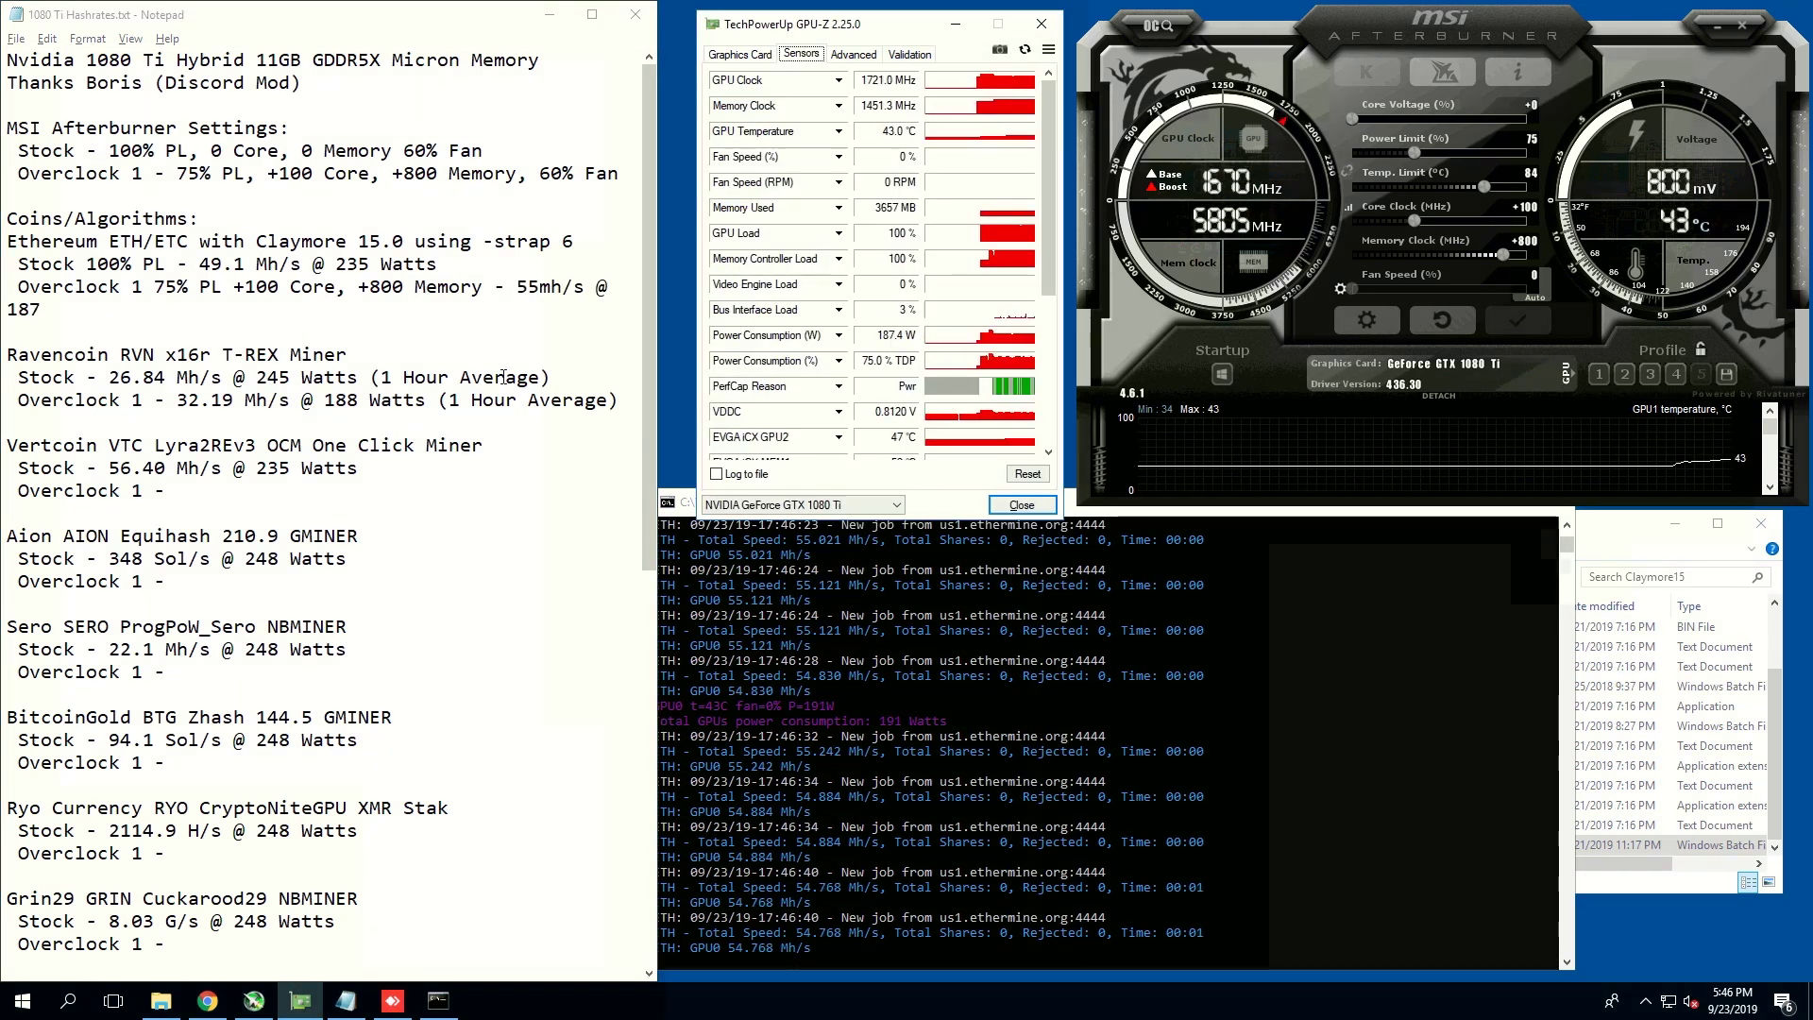
{"action": "left_click", "coordinate": [518, 308]}
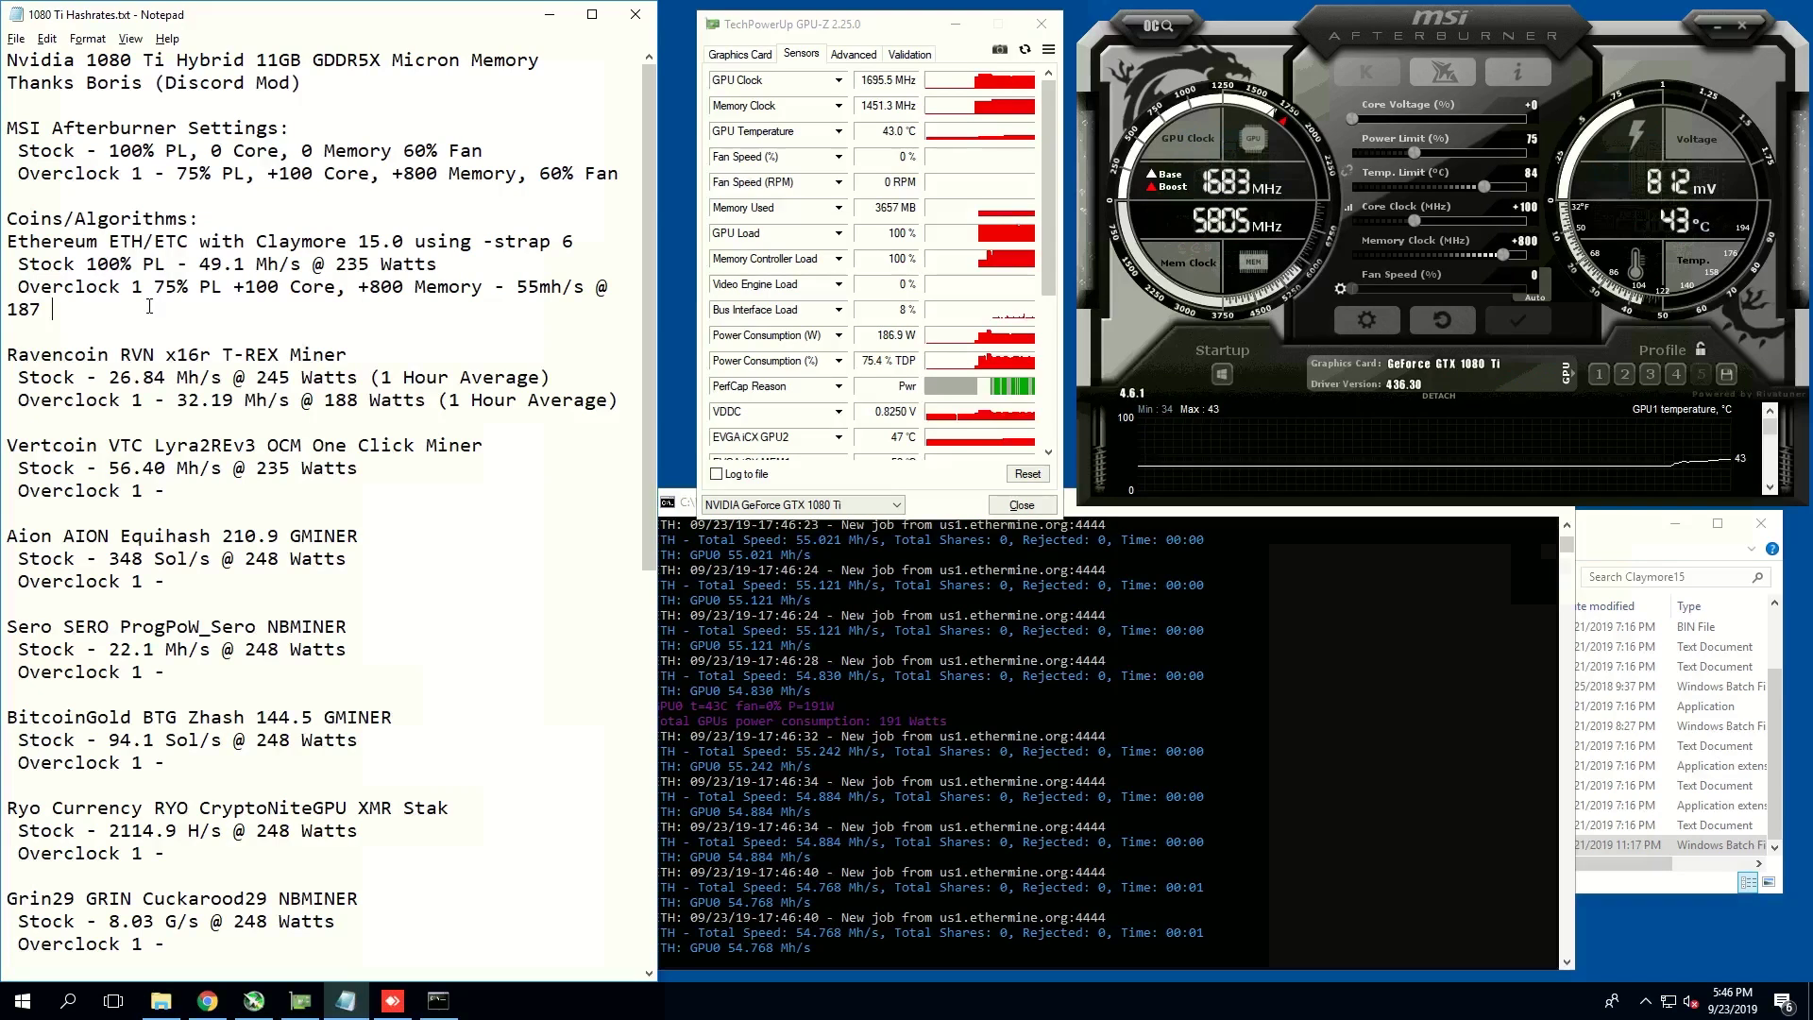
{"action": "type", "text": "Watts"}
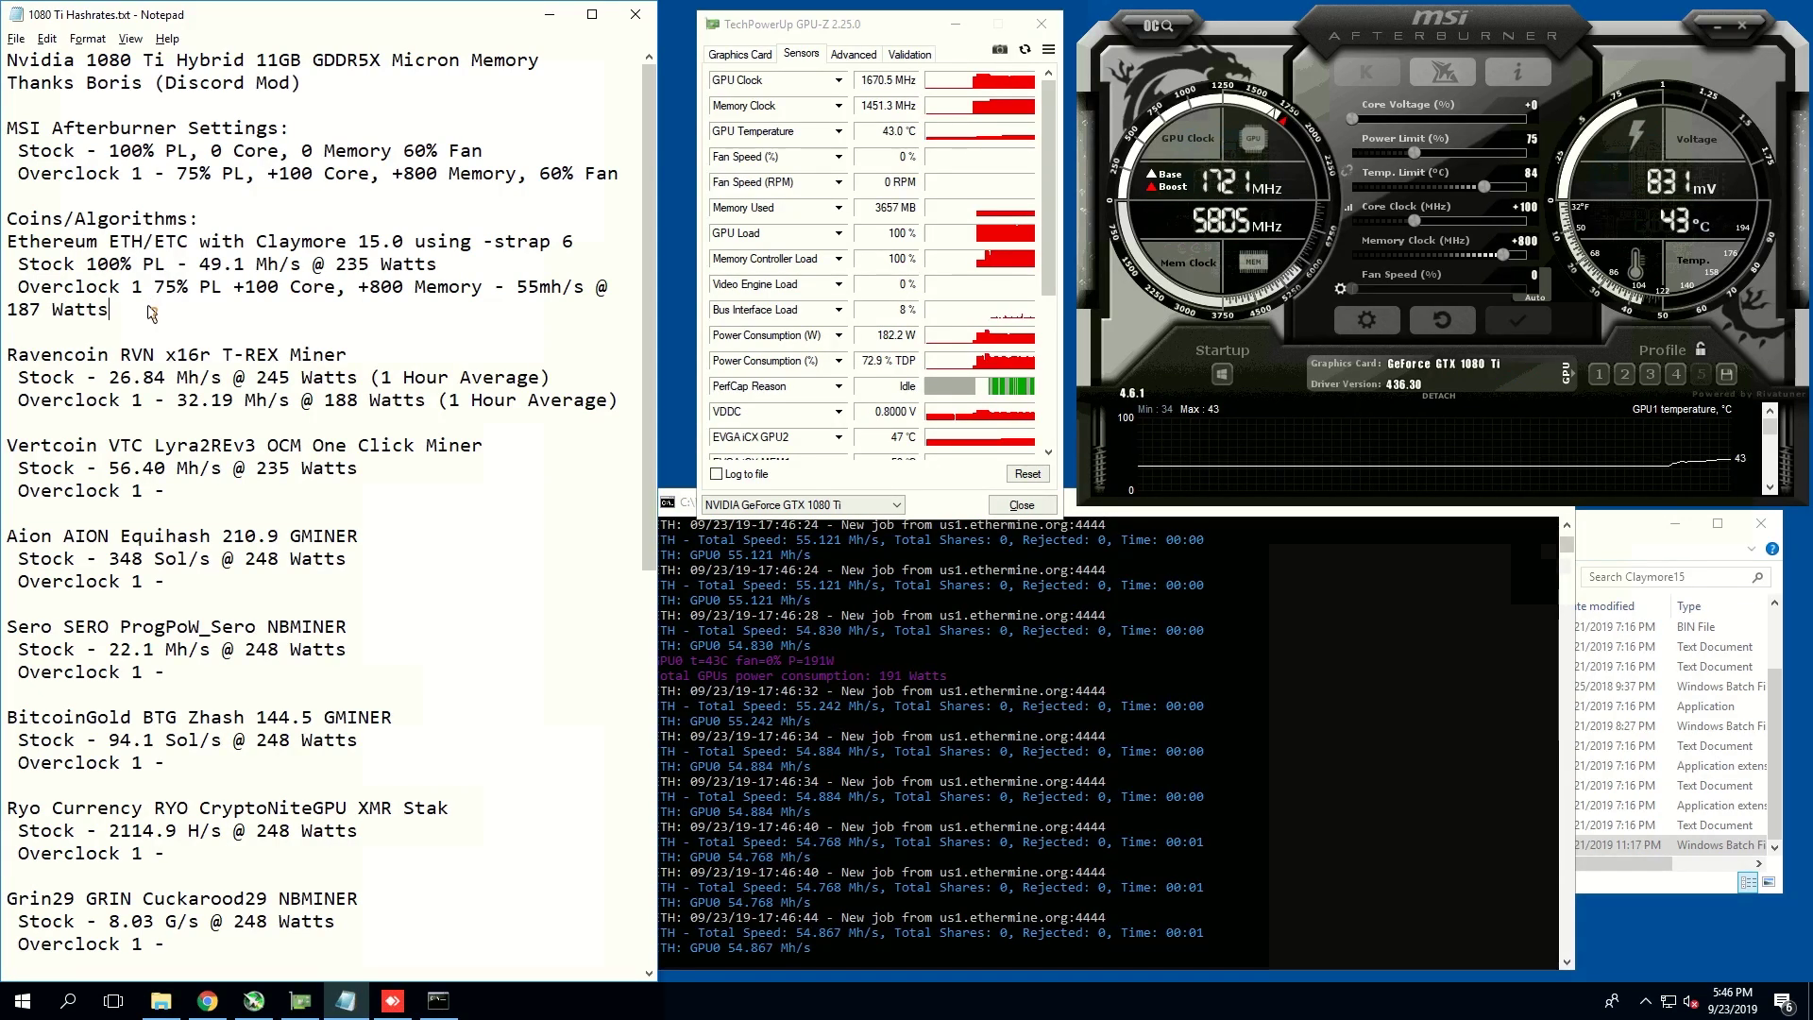
{"action": "left_click_drag", "start_coordinate": [661, 348], "coordinate": [802, 348]}
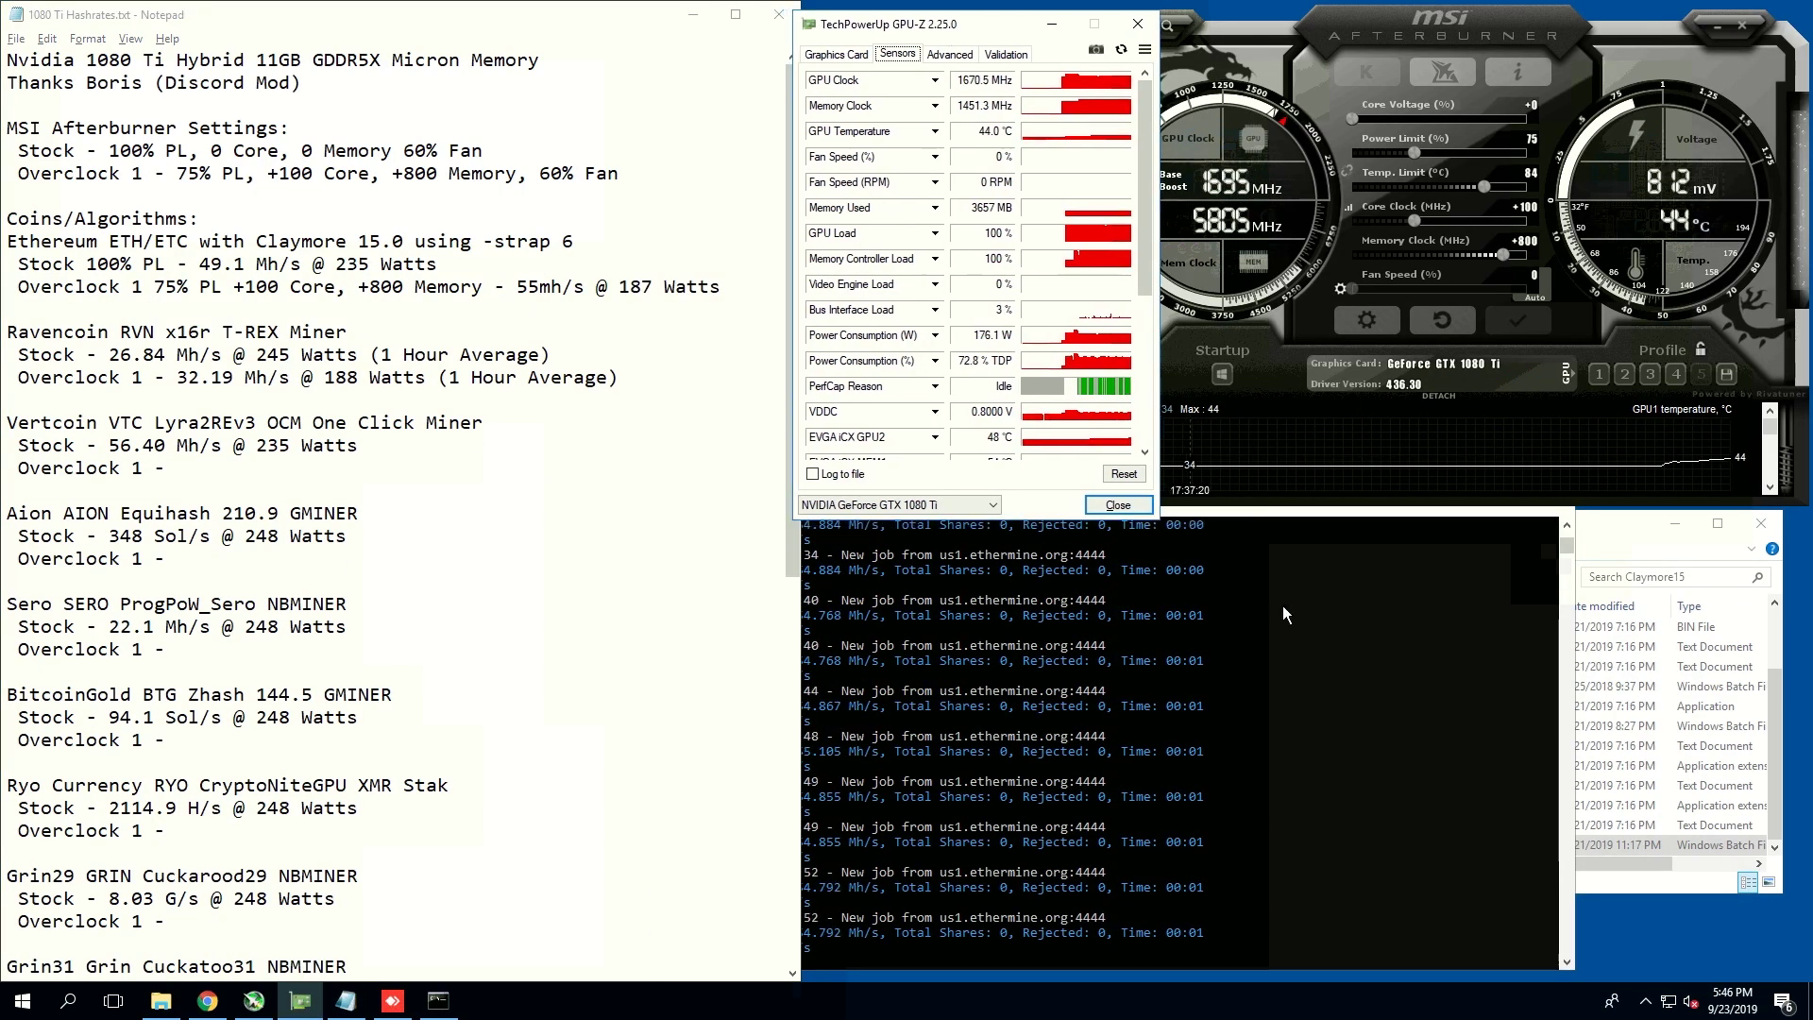
Step: Stop the running Claymore miner in its console window
{"action": "left_click", "coordinate": [1277, 511]}
{"action": "key", "text": "ctrl+c"}
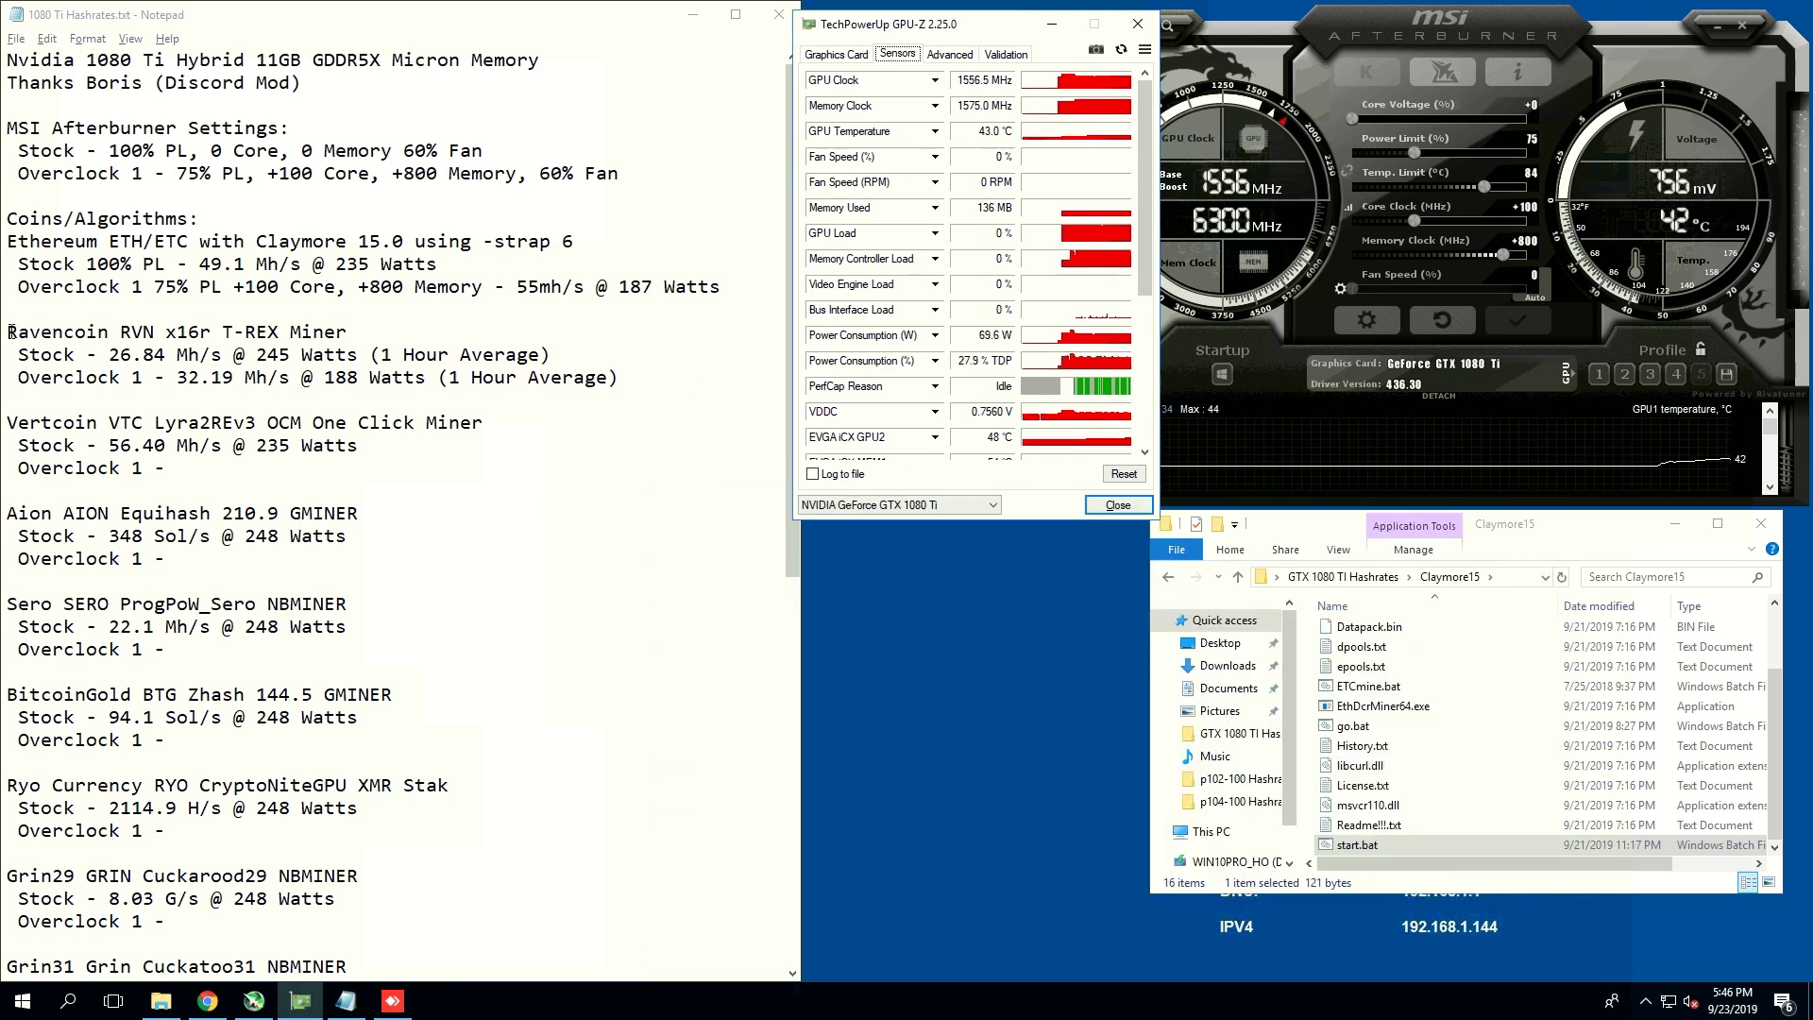
Step: Review the Ravencoin stock and overclock results in the notes, highlighting the hashrate and wattage figures
{"action": "left_click_drag", "start_coordinate": [10, 332], "coordinate": [633, 380]}
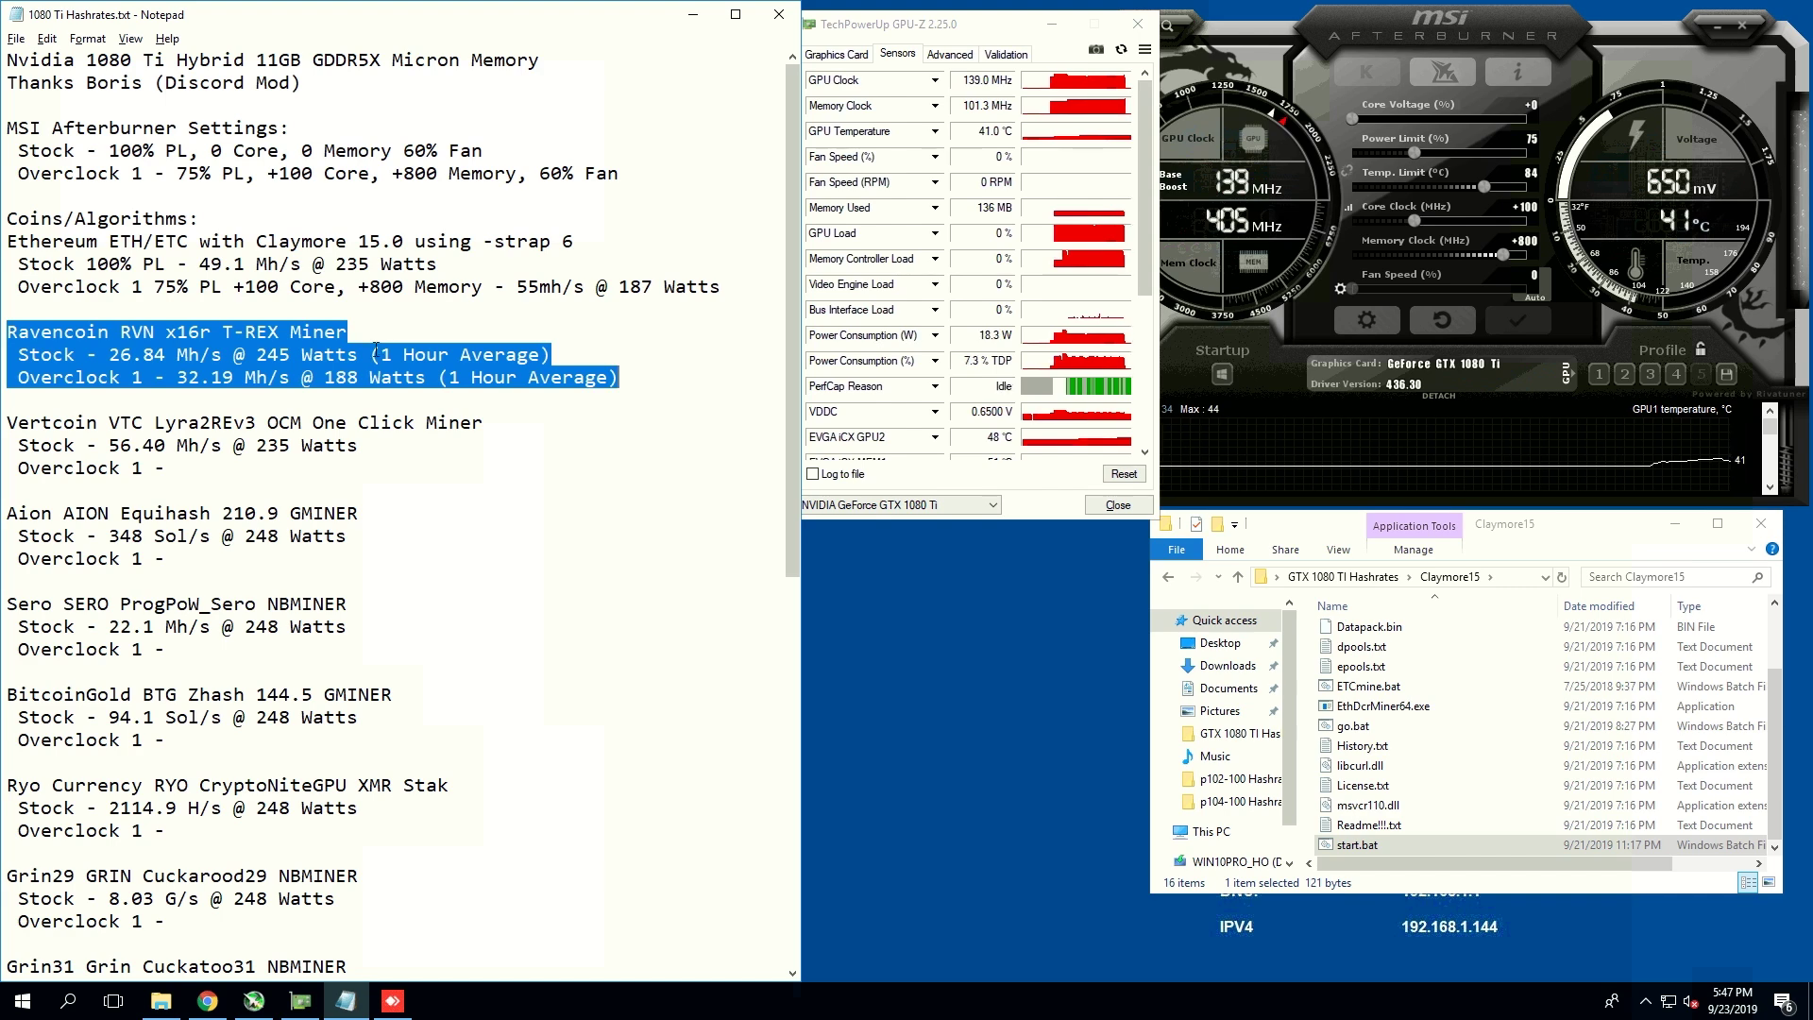
{"action": "left_click", "coordinate": [290, 376]}
{"action": "left_click_drag", "start_coordinate": [290, 377], "coordinate": [142, 377]}
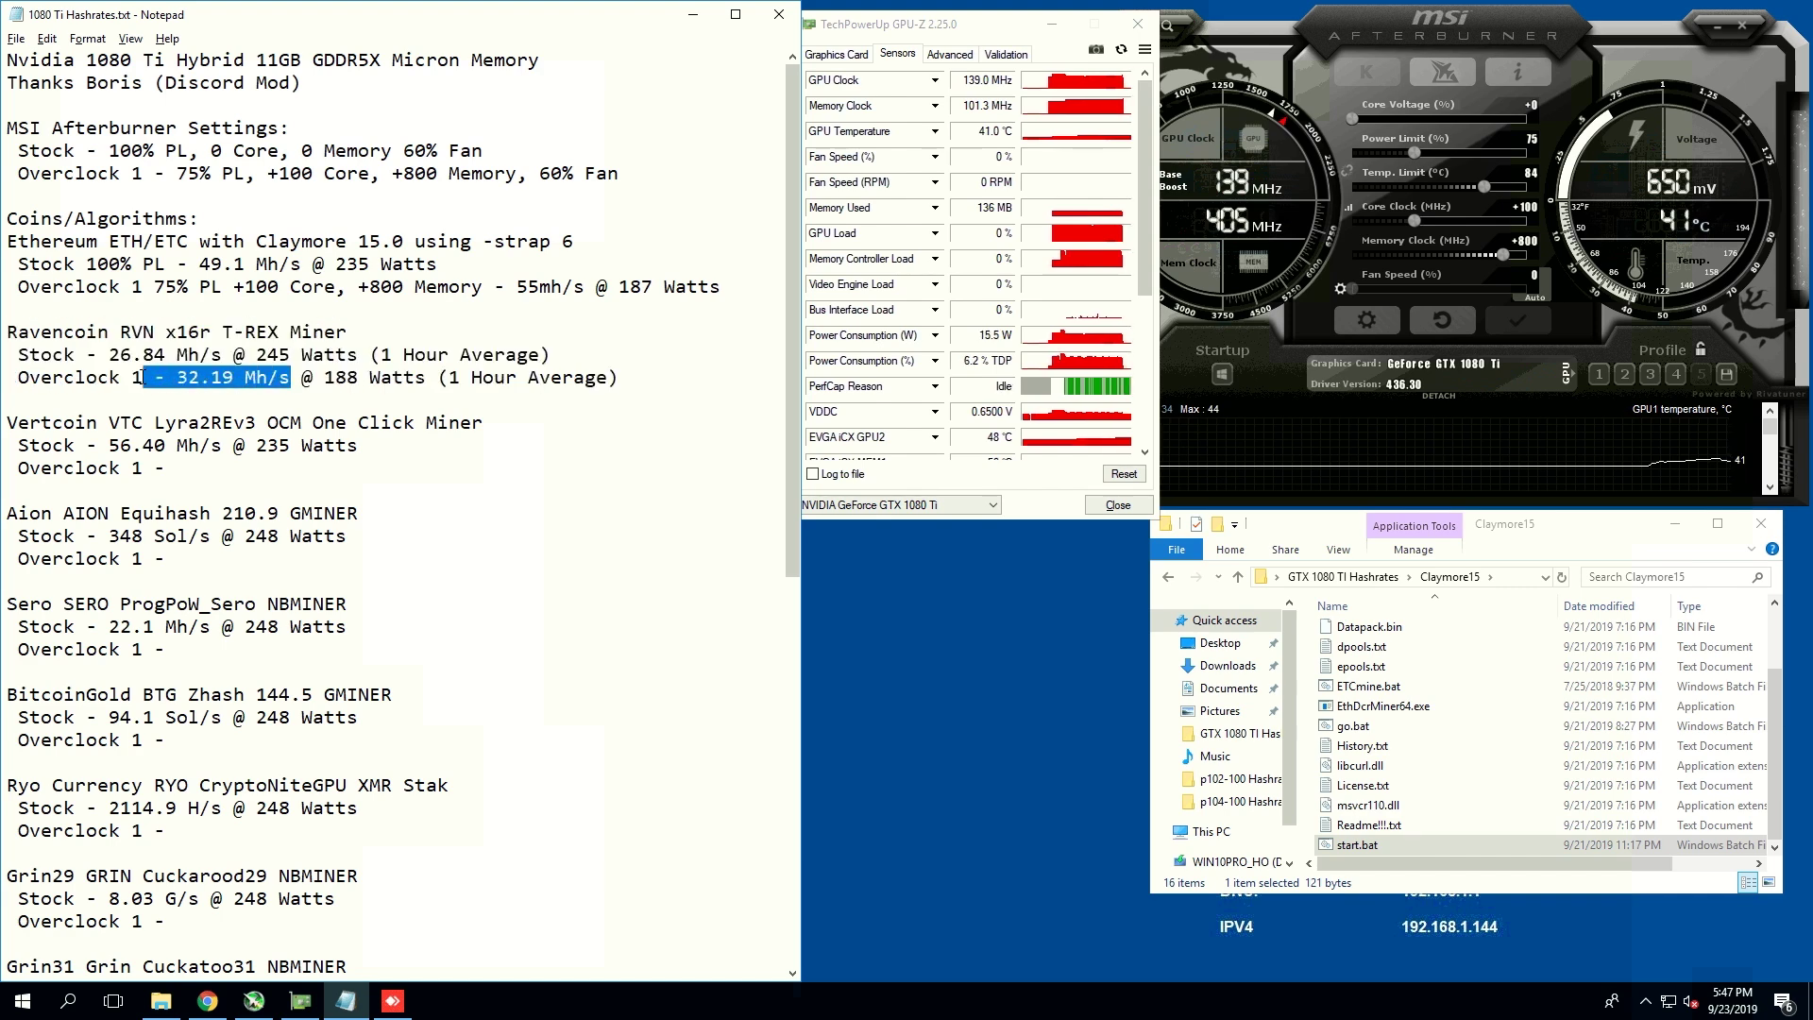
{"action": "left_click", "coordinate": [42, 358]}
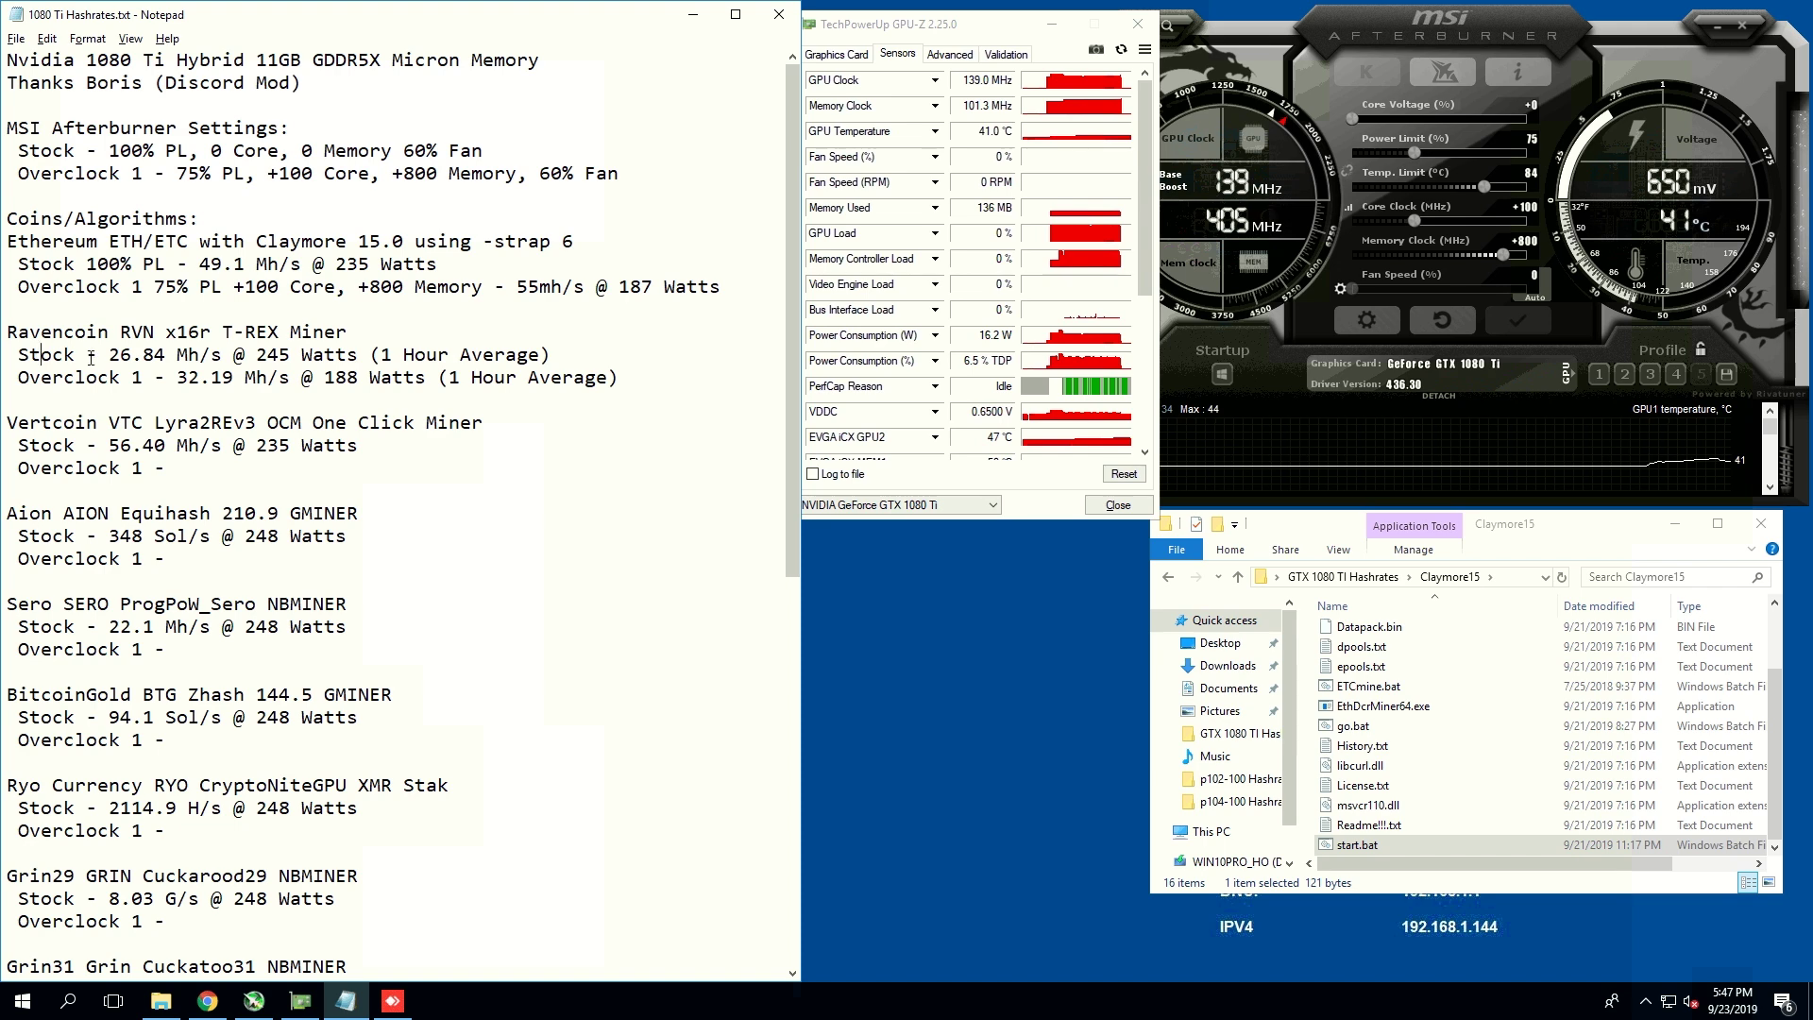
{"action": "left_click_drag", "start_coordinate": [120, 354], "coordinate": [349, 356]}
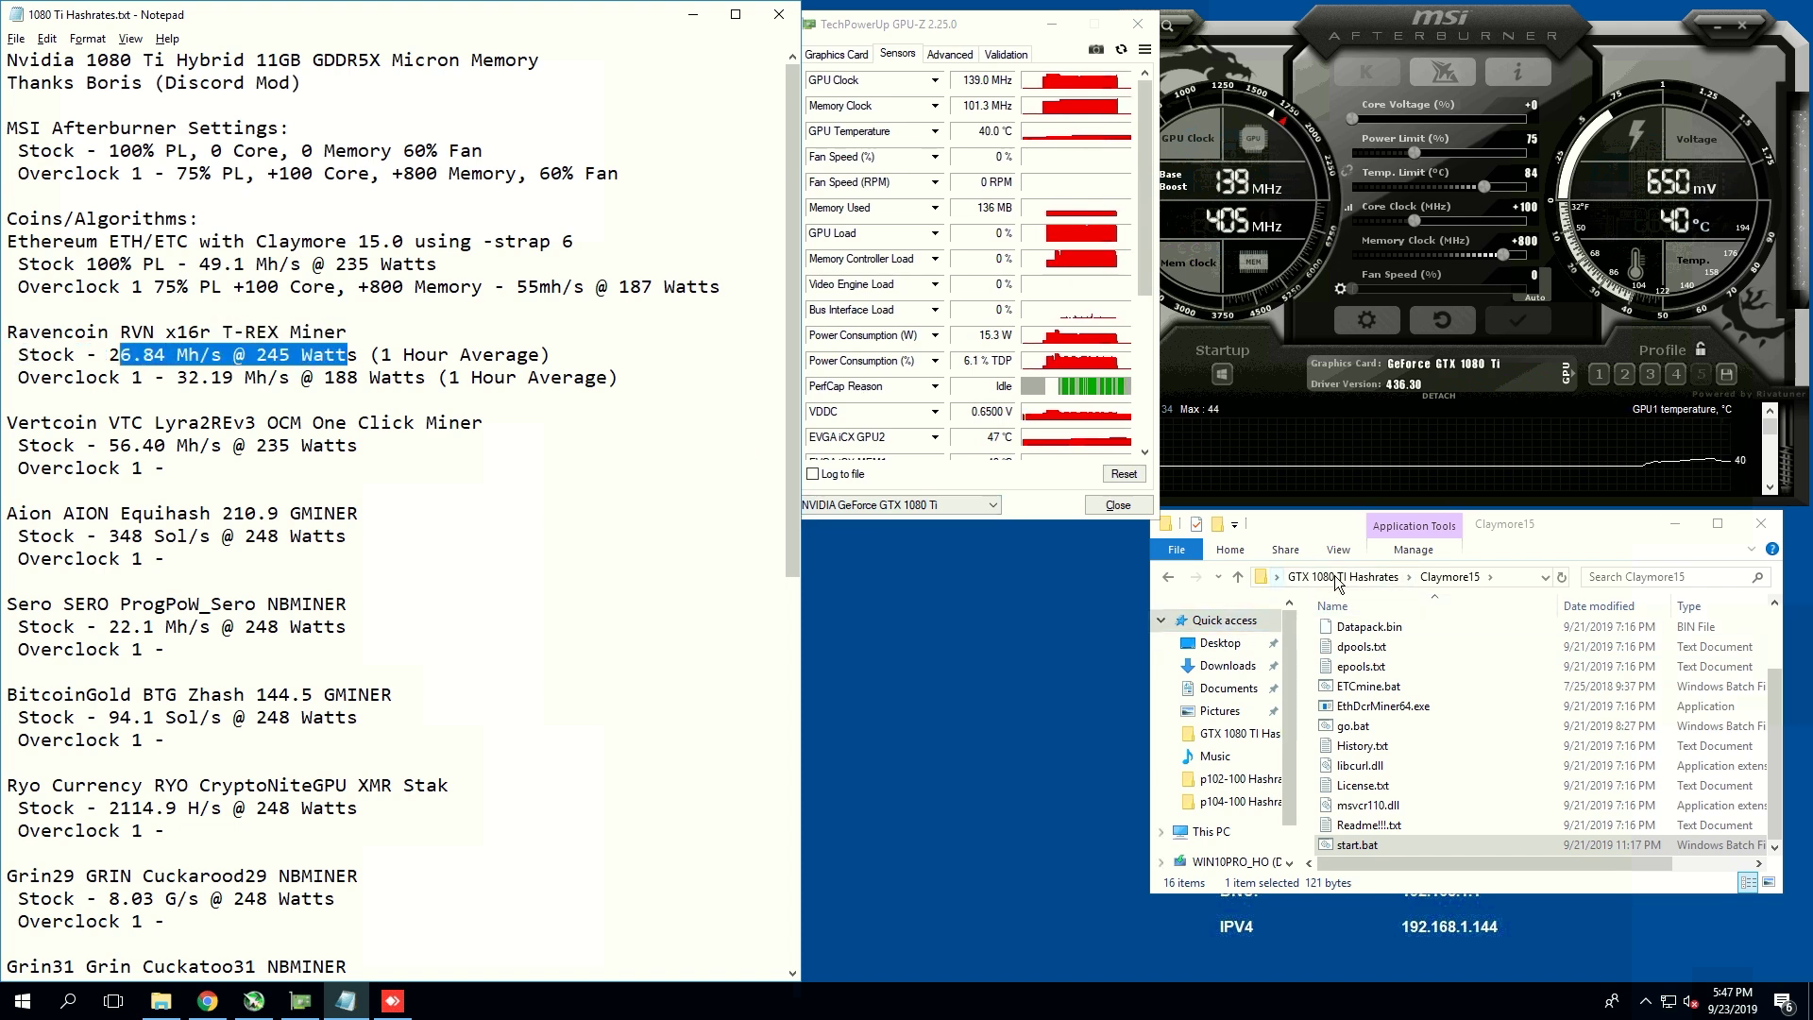
Step: Highlight the Ravencoin overclock result in the notes, and launch vertcoin-ocm.exe from the vertcoin-ocm-1.0-beta4-windows-x64 folder, moving its window below the GPU sensor readings
{"action": "left_click", "coordinate": [1168, 576]}
{"action": "double_click", "coordinate": [1389, 739]}
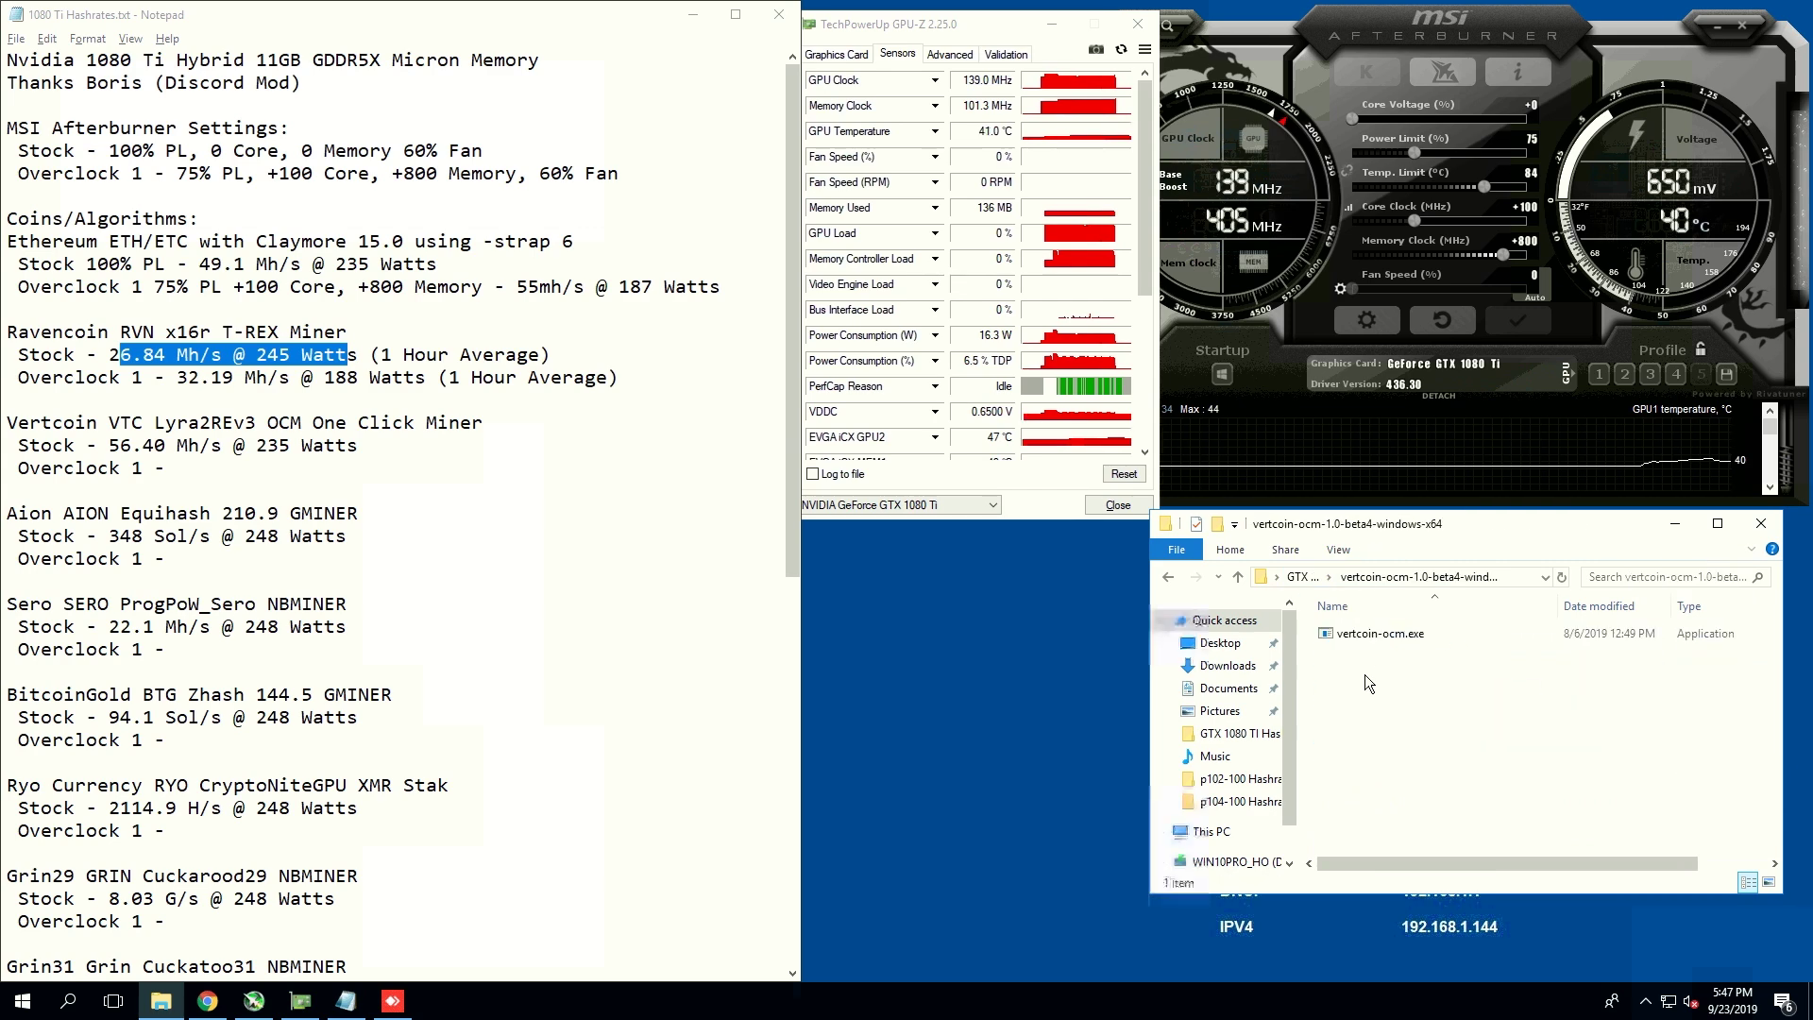
{"action": "left_click", "coordinate": [169, 383]}
{"action": "left_click_drag", "start_coordinate": [381, 377], "coordinate": [185, 377]}
{"action": "left_click_drag", "start_coordinate": [621, 377], "coordinate": [441, 378]}
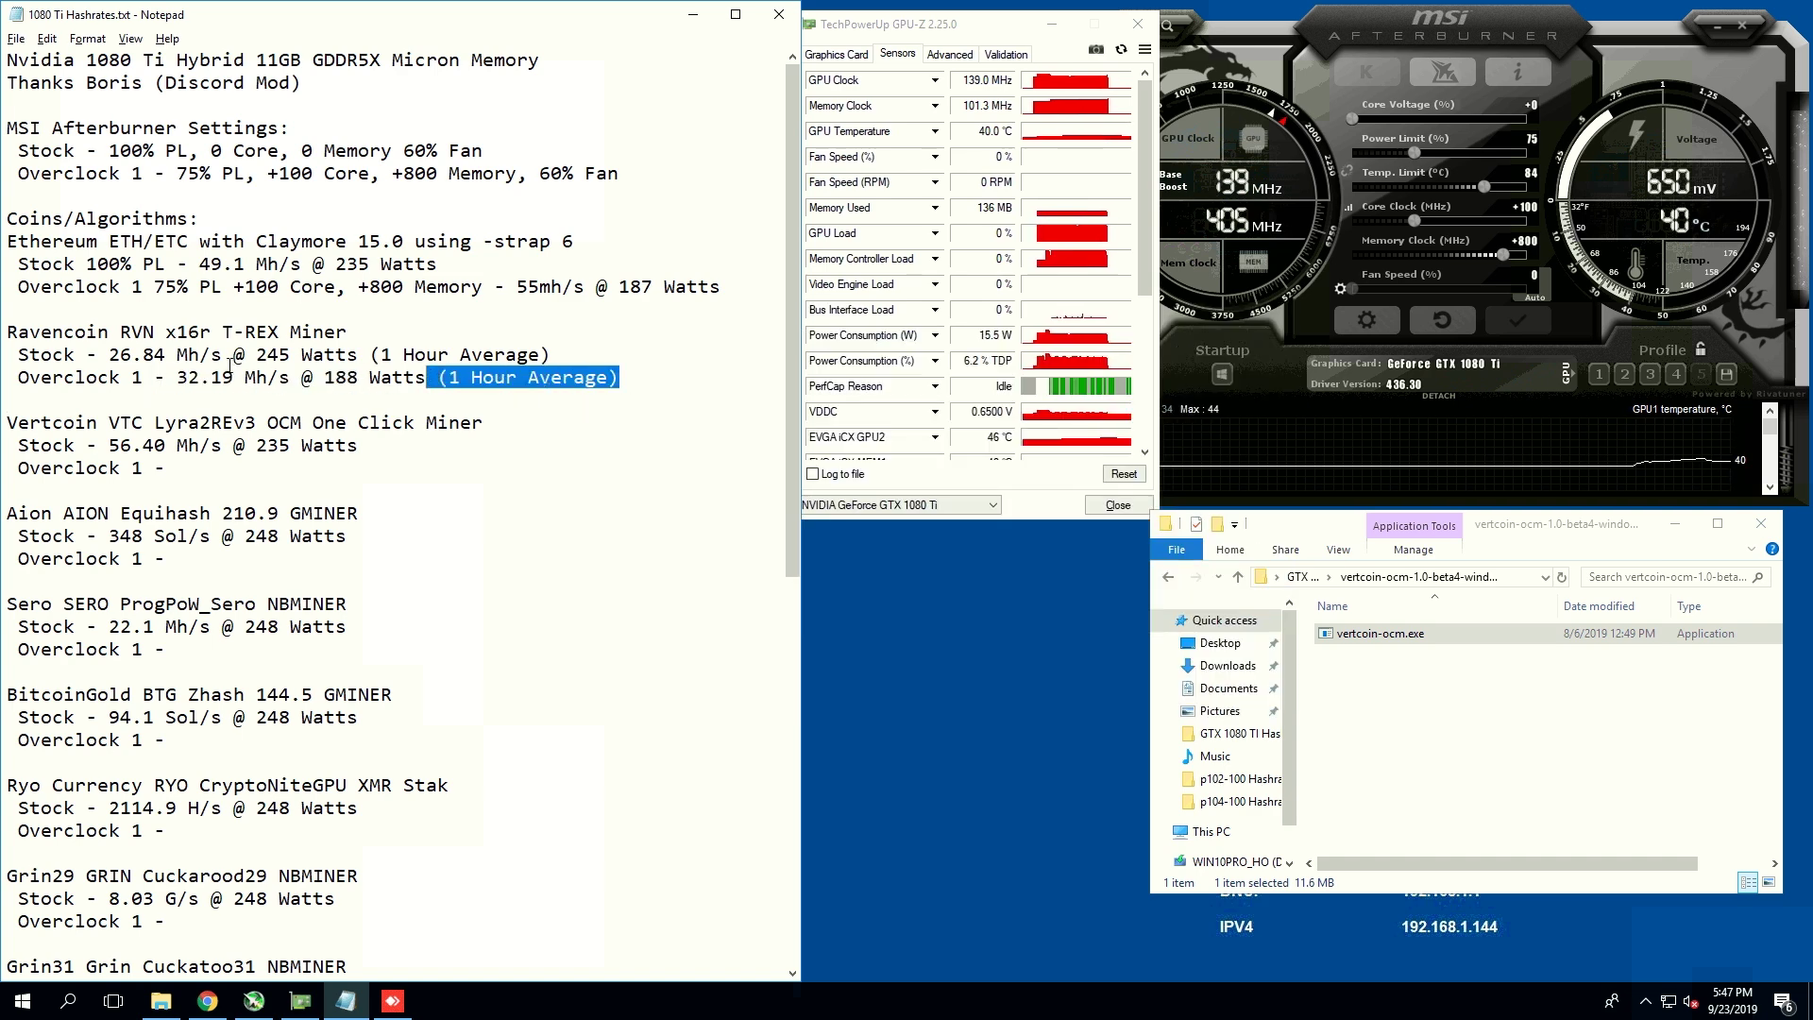
{"action": "left_click_drag", "start_coordinate": [291, 378], "coordinate": [189, 379]}
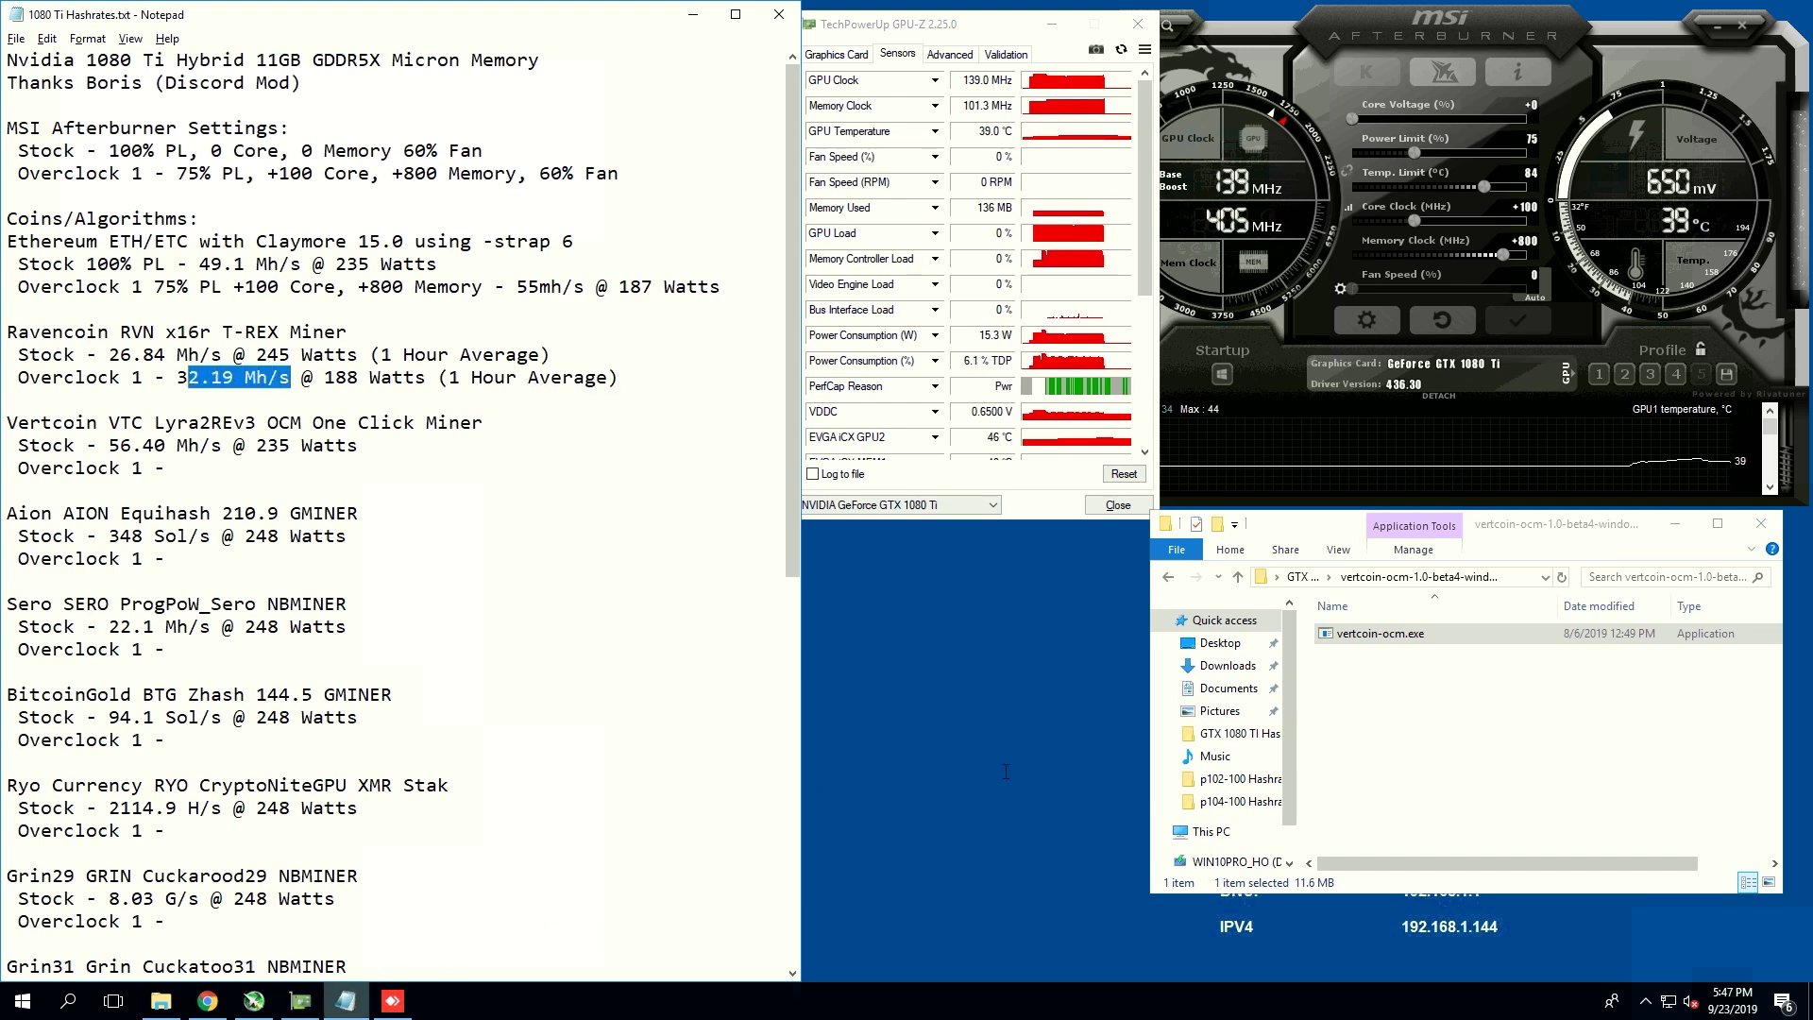
{"action": "double_click", "coordinate": [1395, 643]}
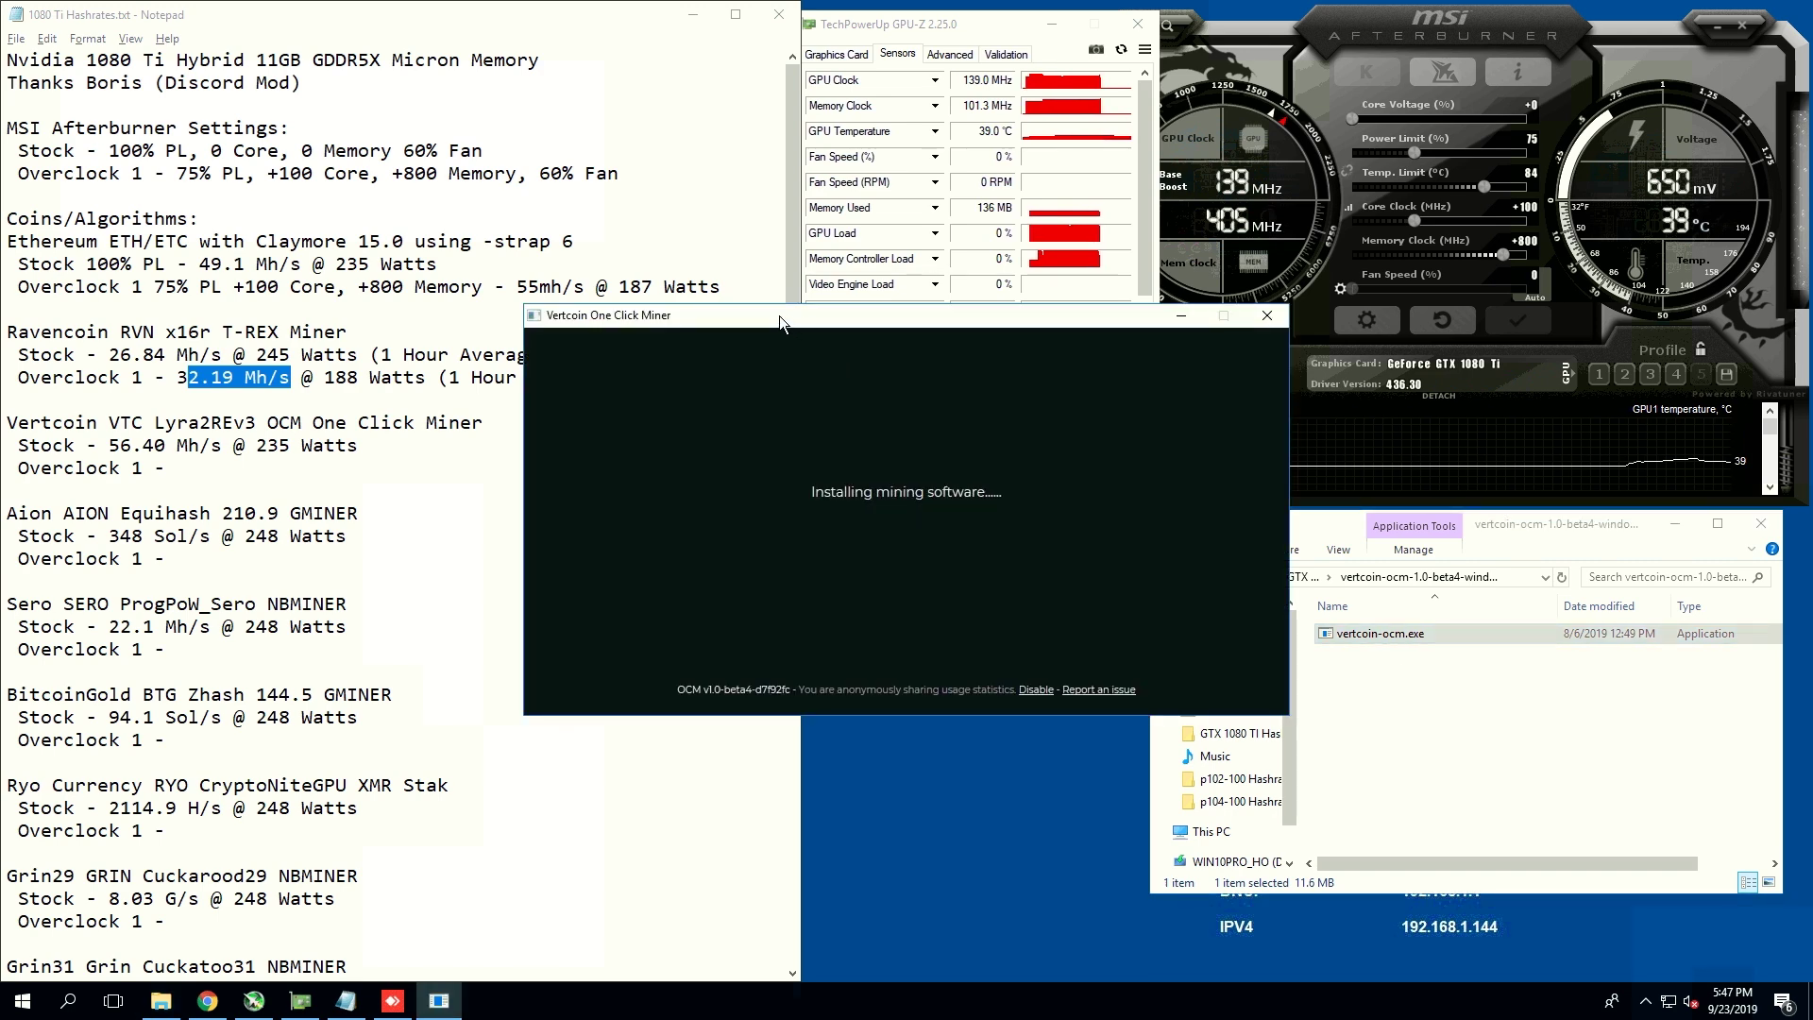
{"action": "left_click_drag", "start_coordinate": [779, 316], "coordinate": [893, 568]}
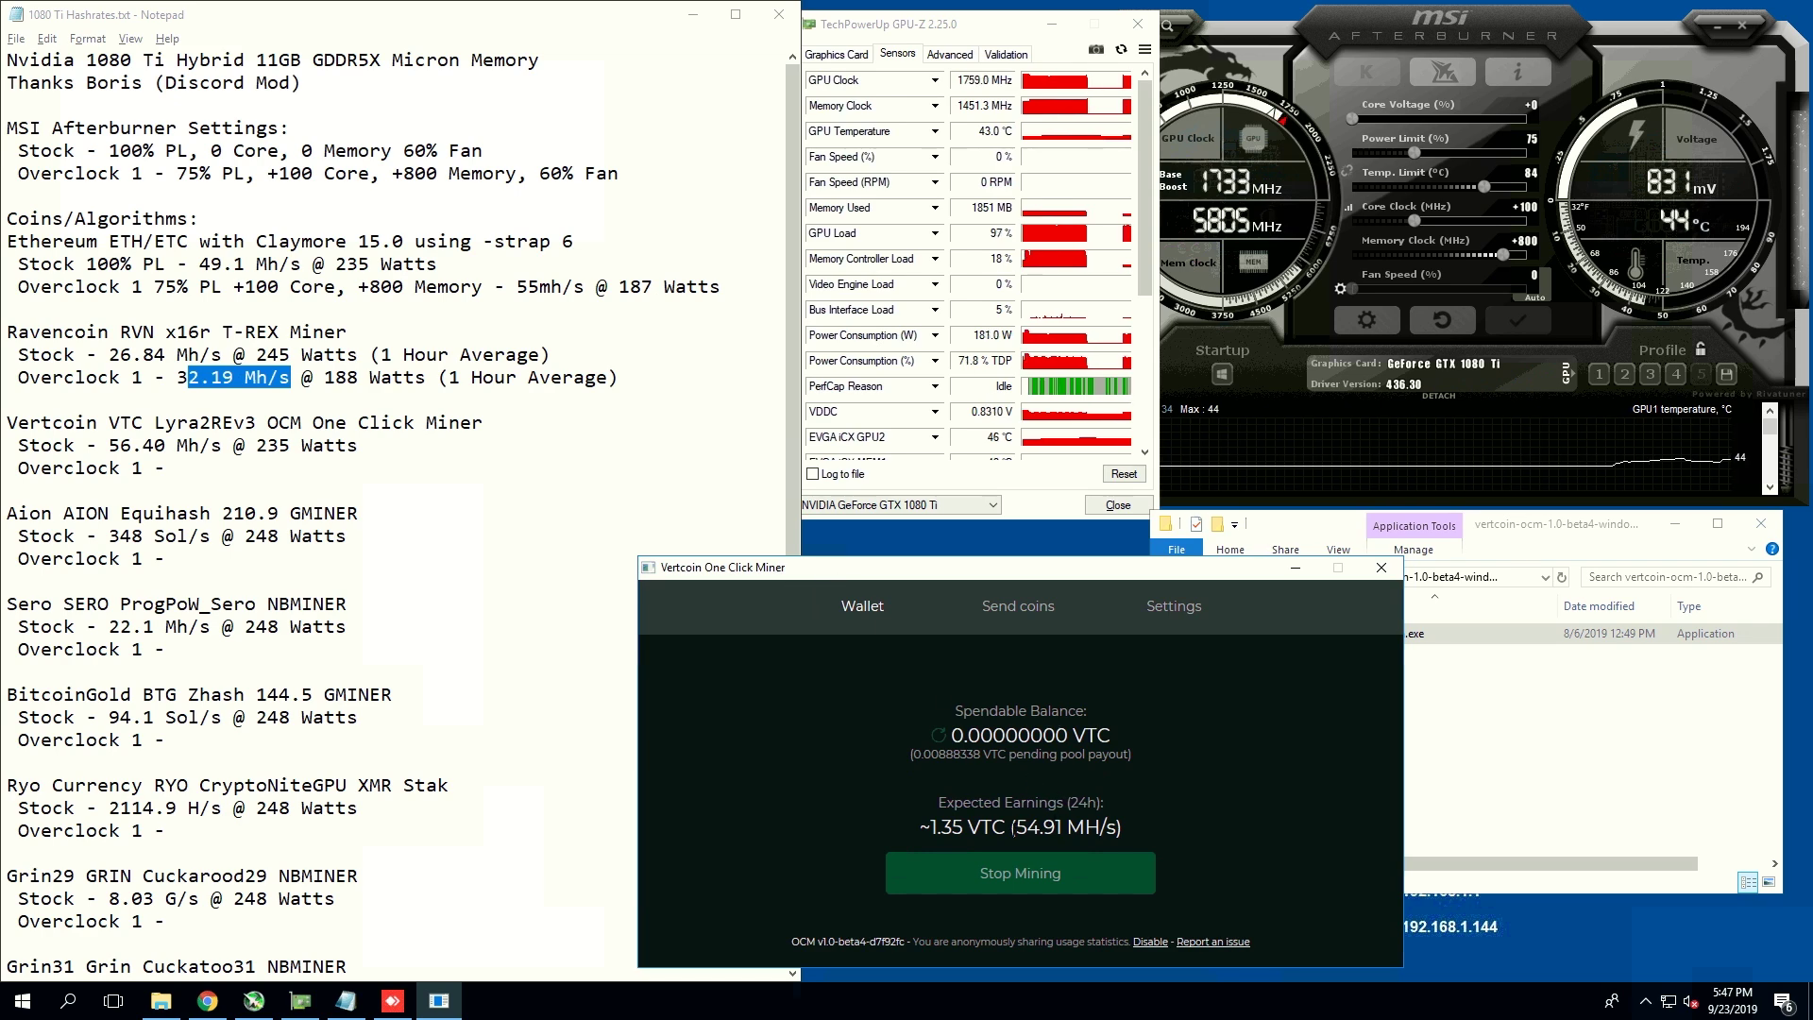
Step: Record 54.91 Mh/s @ 186 Watts on the Vertcoin overclock line in the notes and close the Vertcoin One Click Miner
{"action": "left_click", "coordinate": [227, 465]}
{"action": "type", "text": "54."}
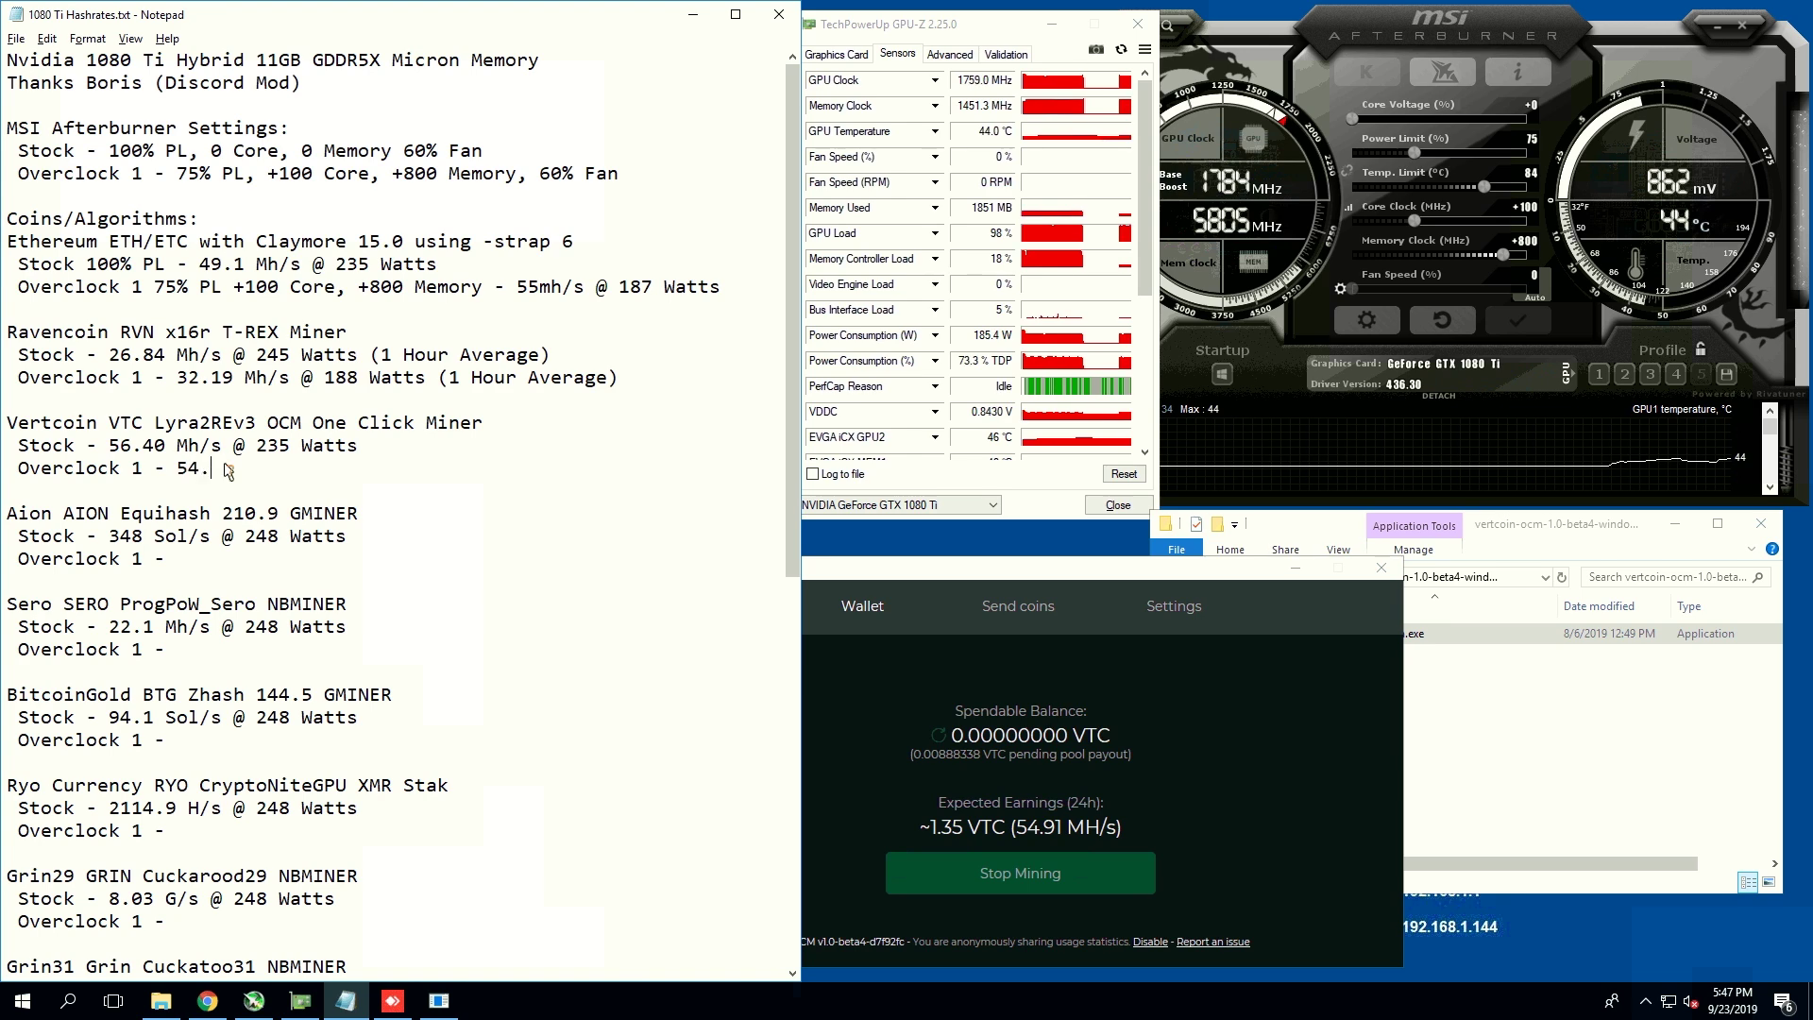
{"action": "type", "text": "91 Mh/s @"}
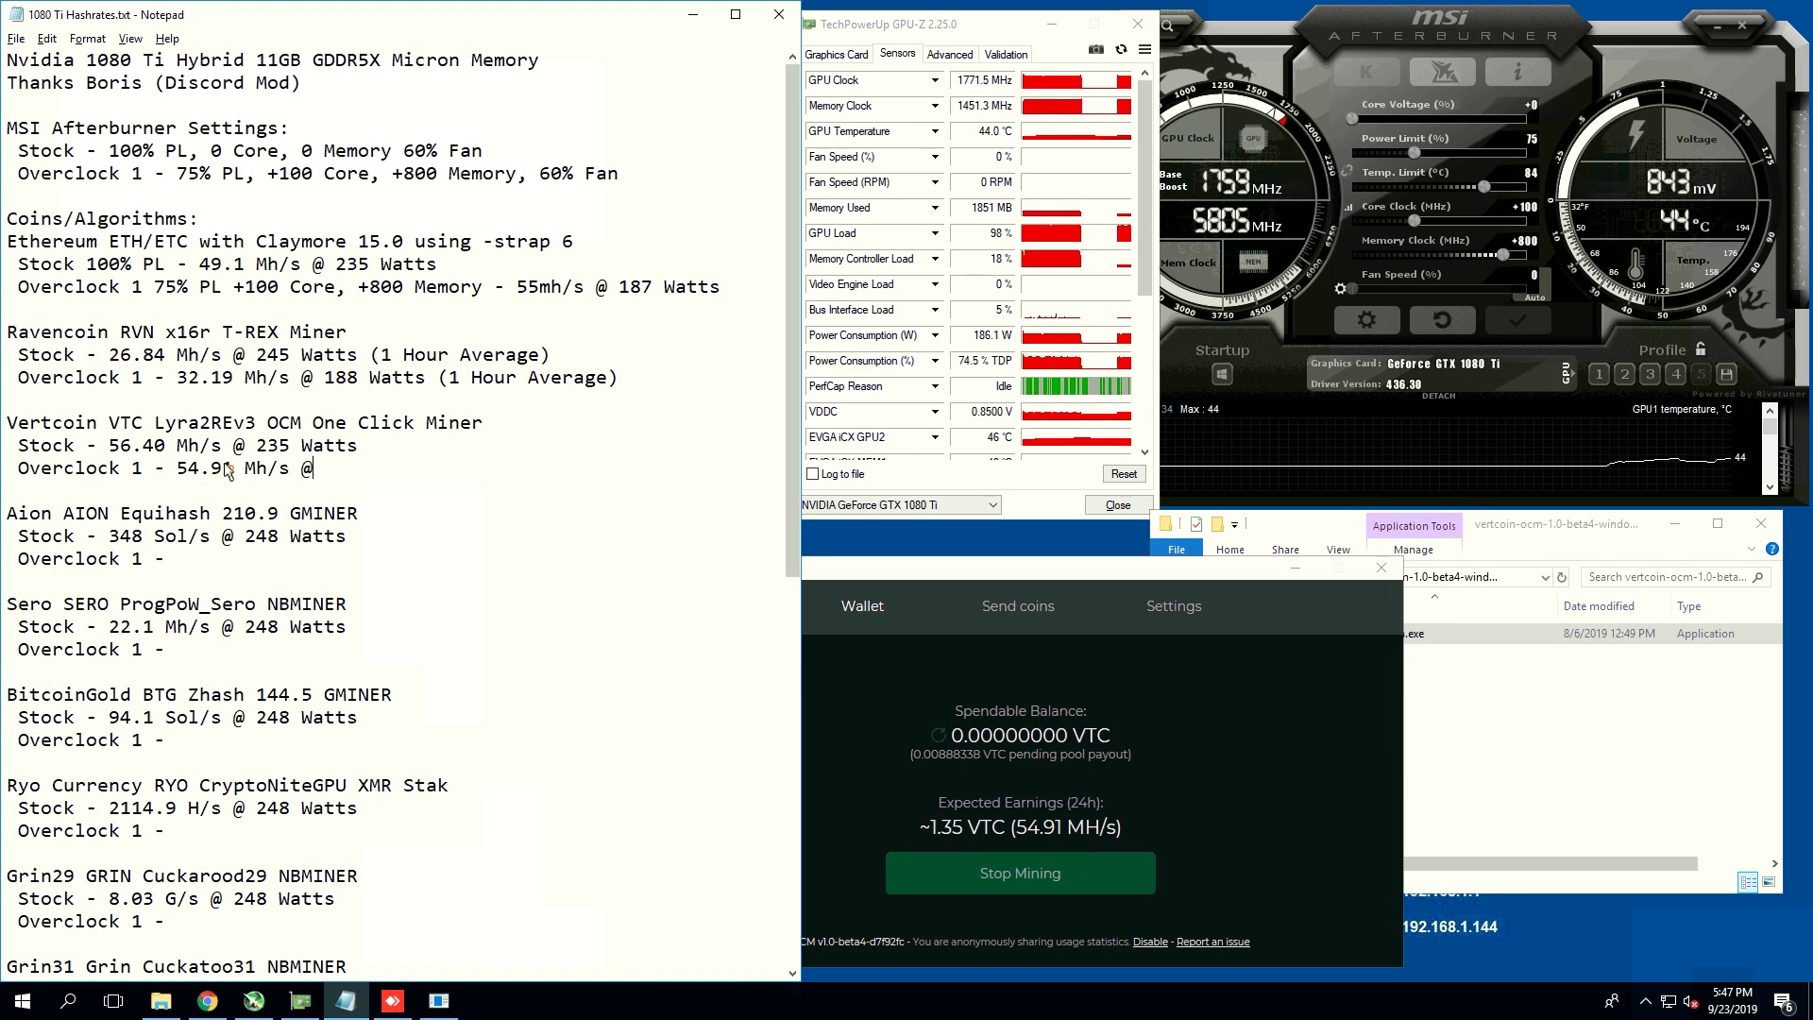
{"action": "type", "text": " 186 Watts"}
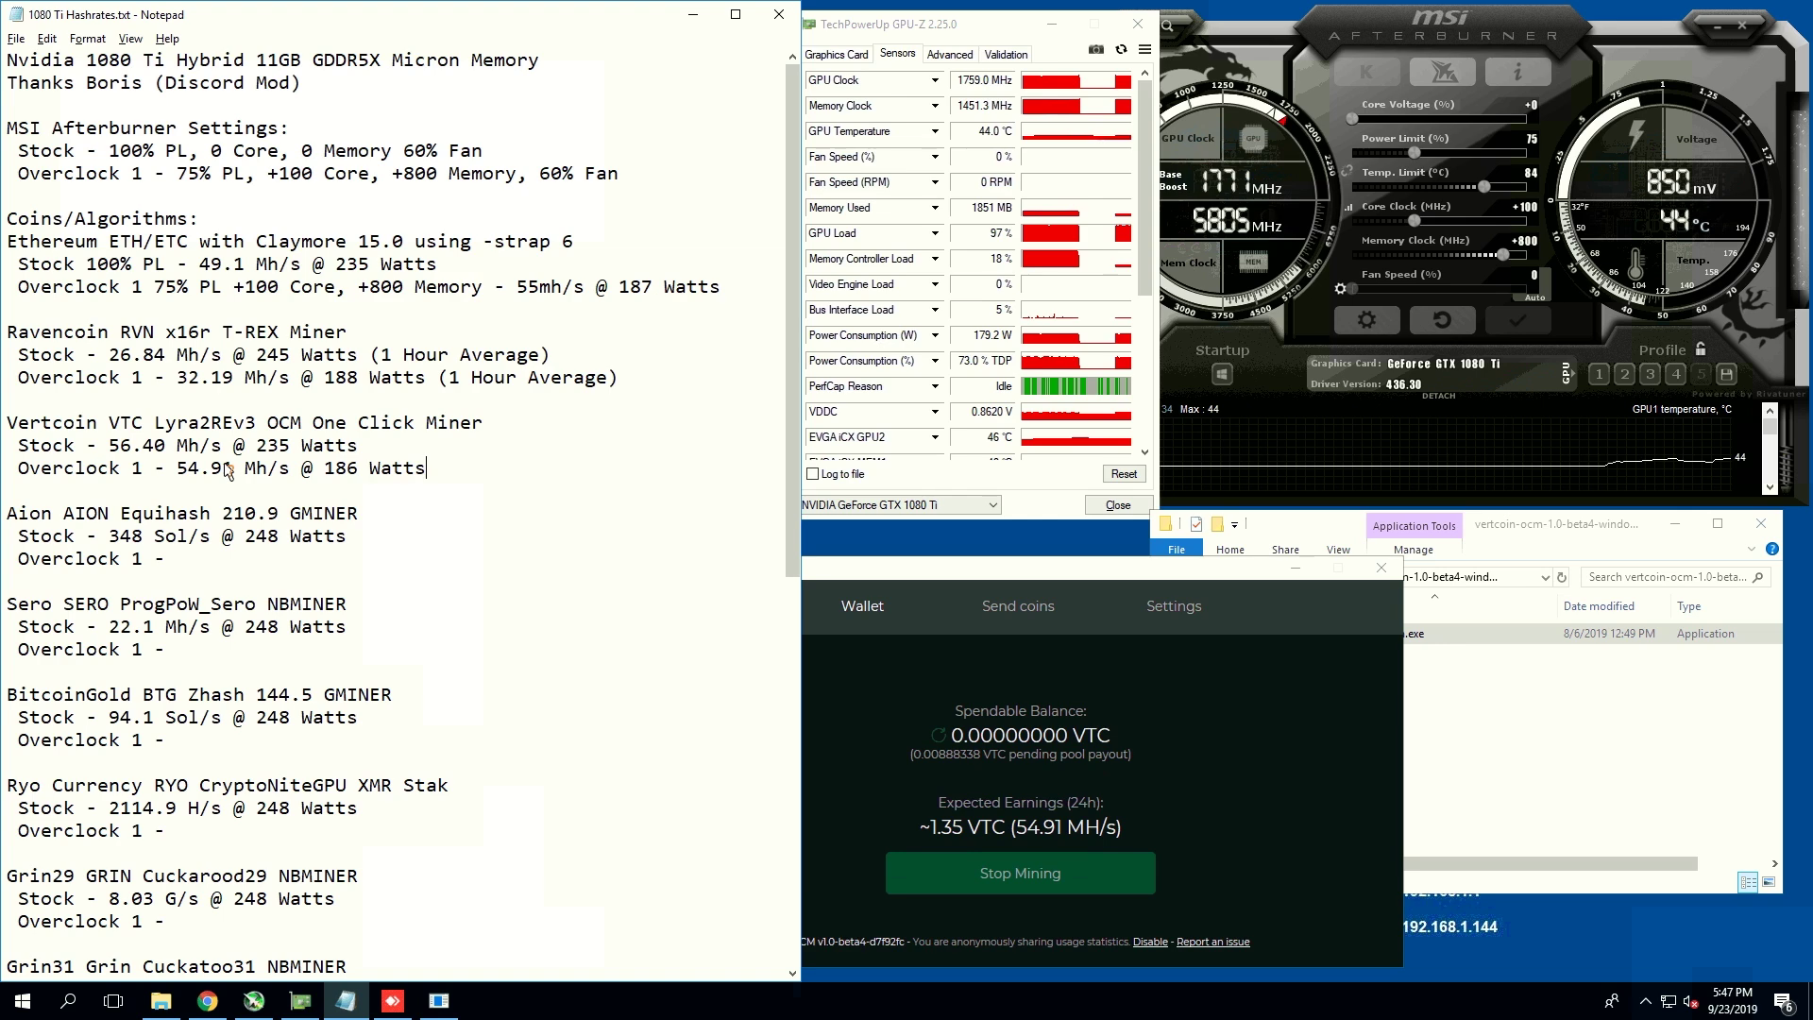
{"action": "left_click", "coordinate": [1395, 572]}
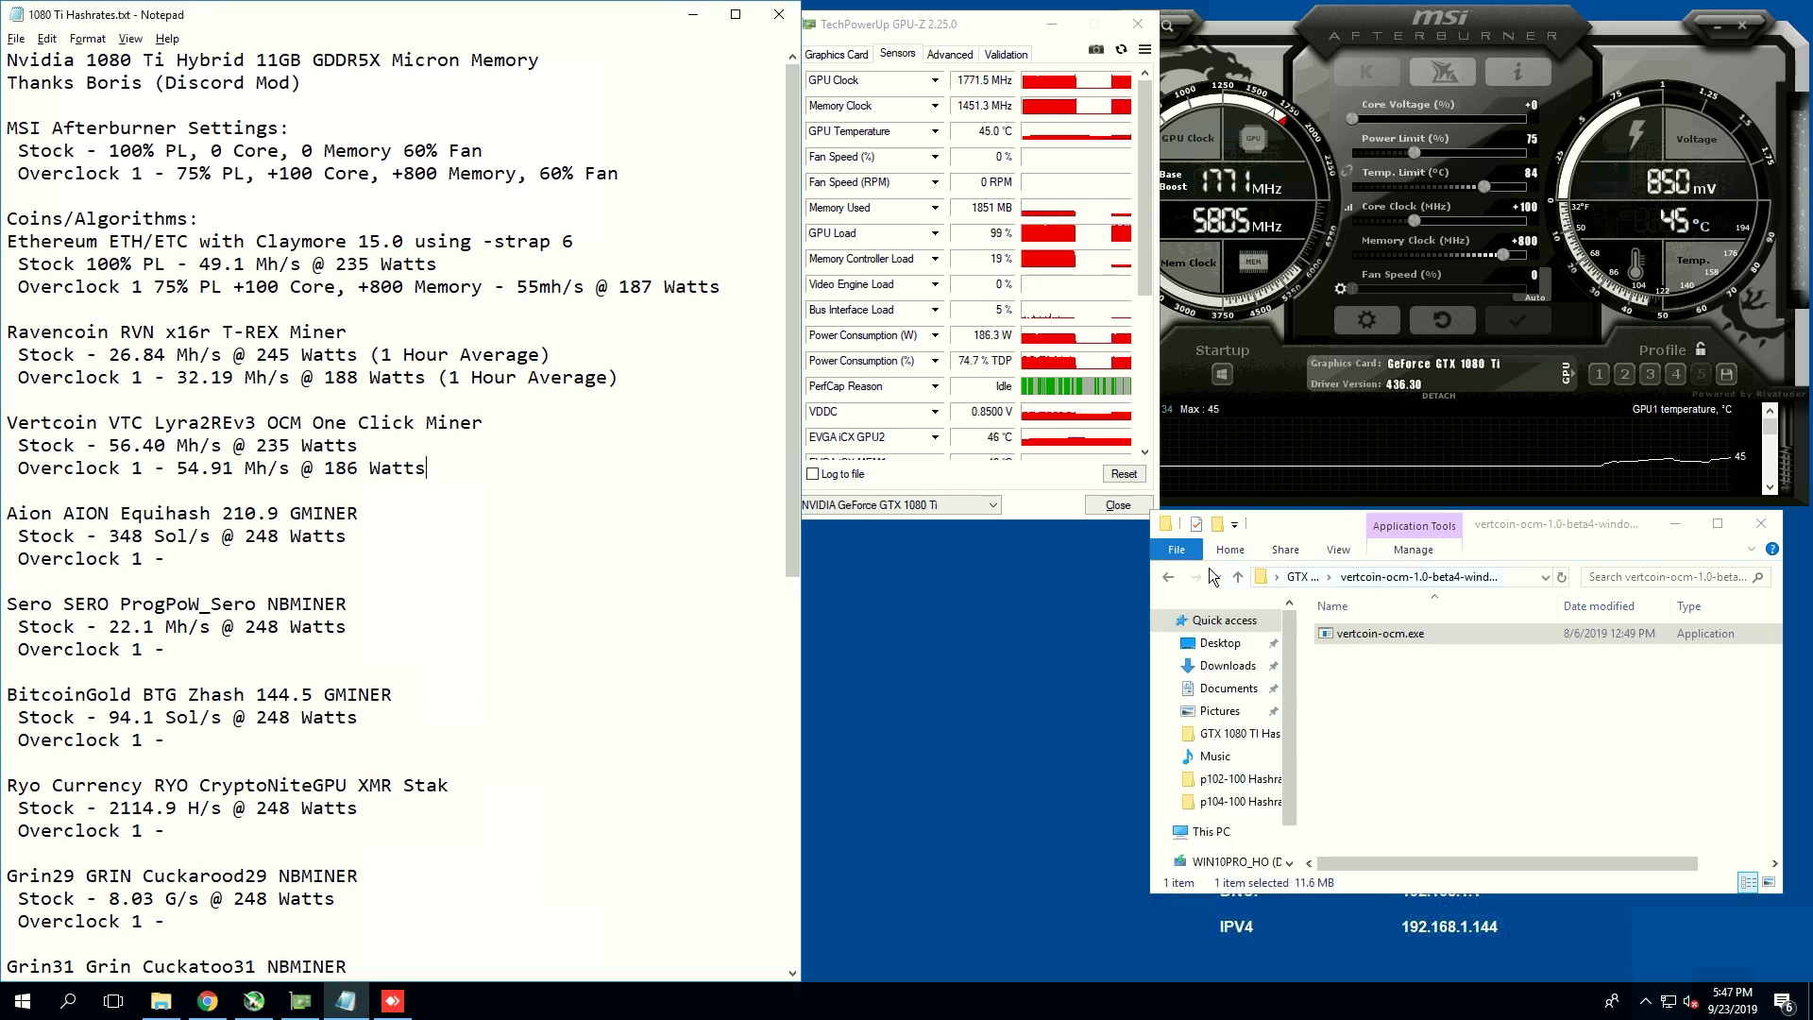
Step: Run mine_aion.bat from the gminer_1_65_windows64 folder and place its console beside the notes, below the GPU sensor readings
{"action": "left_click", "coordinate": [1168, 579]}
{"action": "double_click", "coordinate": [1370, 653]}
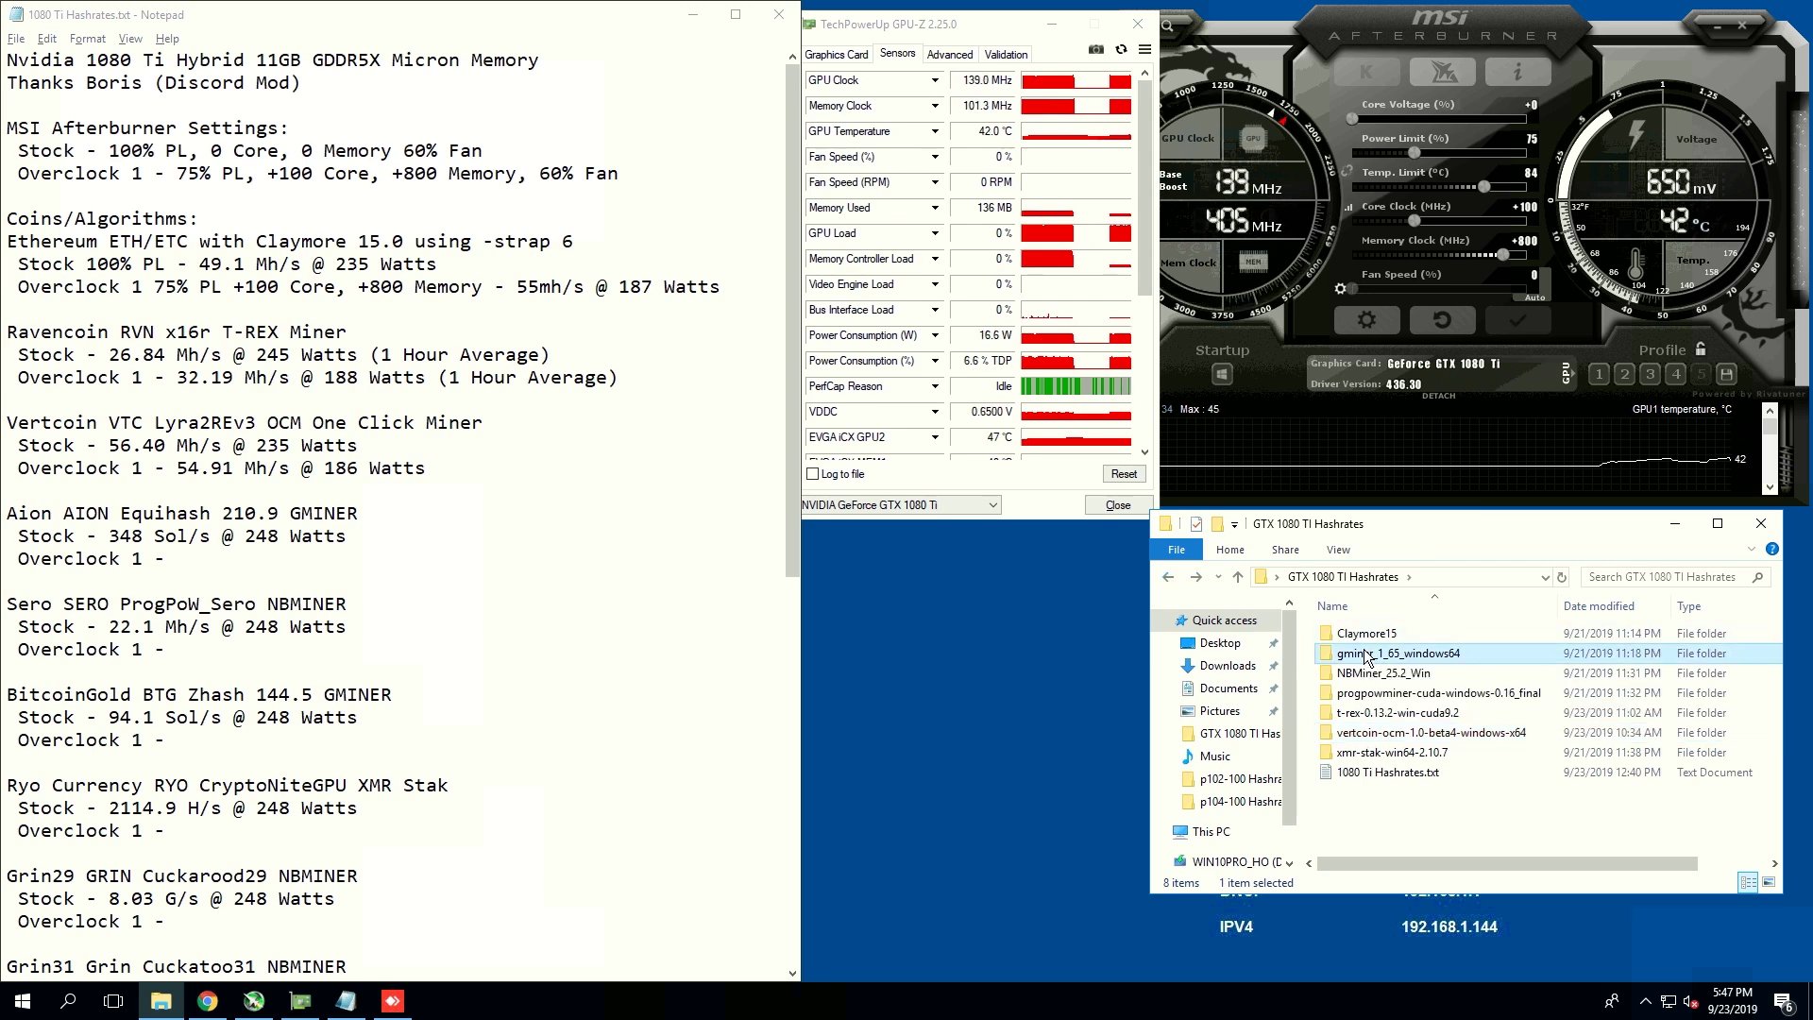
{"action": "double_click", "coordinate": [1370, 654]}
{"action": "left_click_drag", "start_coordinate": [715, 193], "coordinate": [1303, 516]}
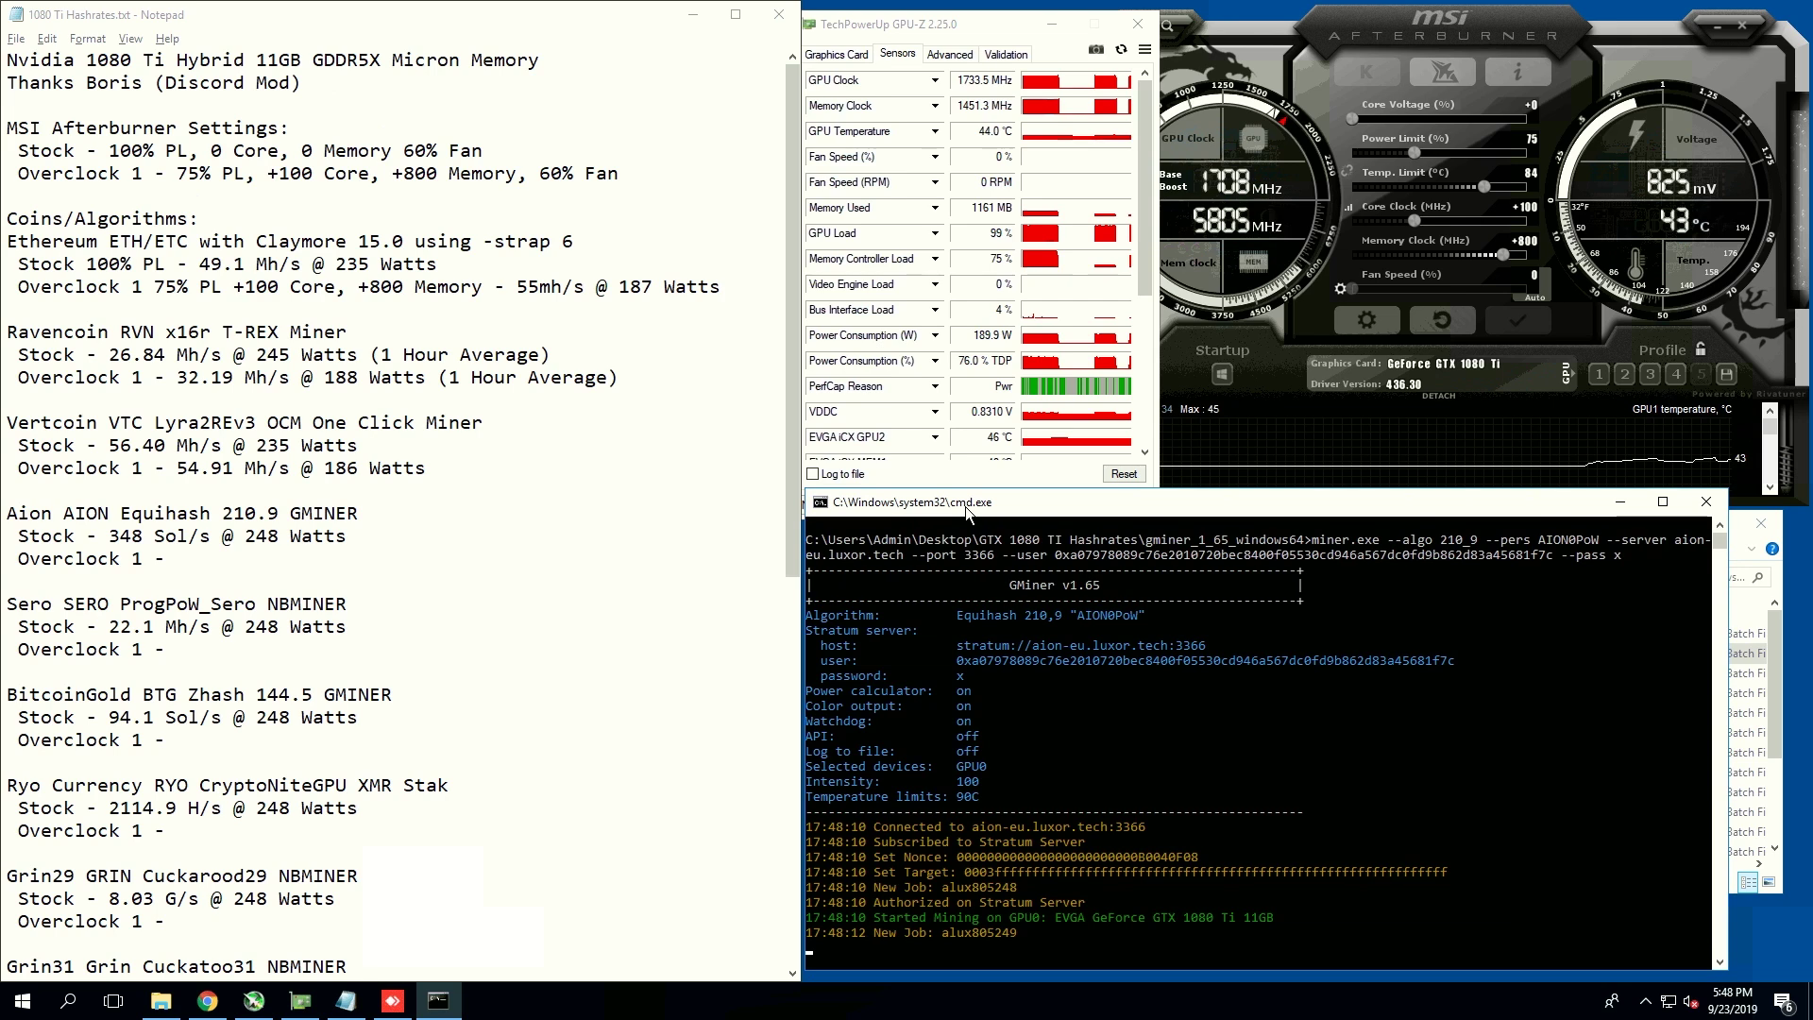
{"action": "left_click_drag", "start_coordinate": [965, 506], "coordinate": [958, 493]}
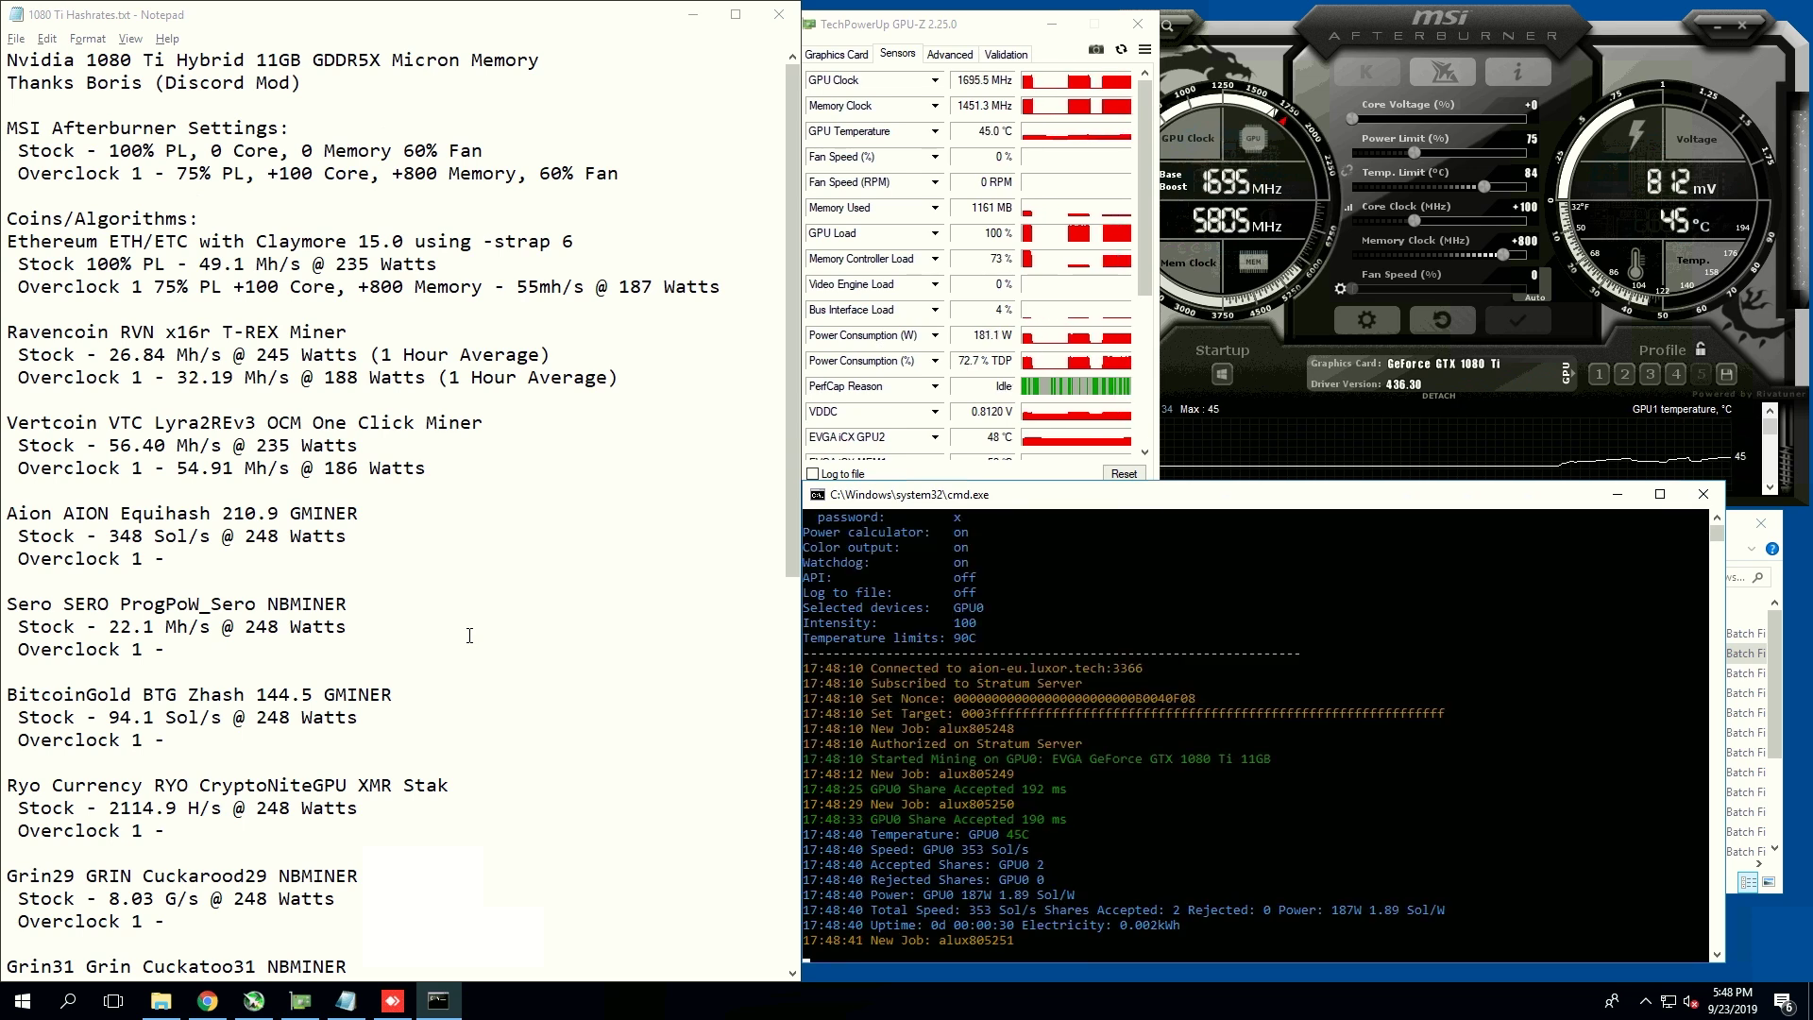
Step: Record 353 Sols @ 187 Watts on the Aion overclock line in the notes and close the GMiner console
{"action": "left_click", "coordinate": [171, 561]}
{"action": "type", "text": "353 "}
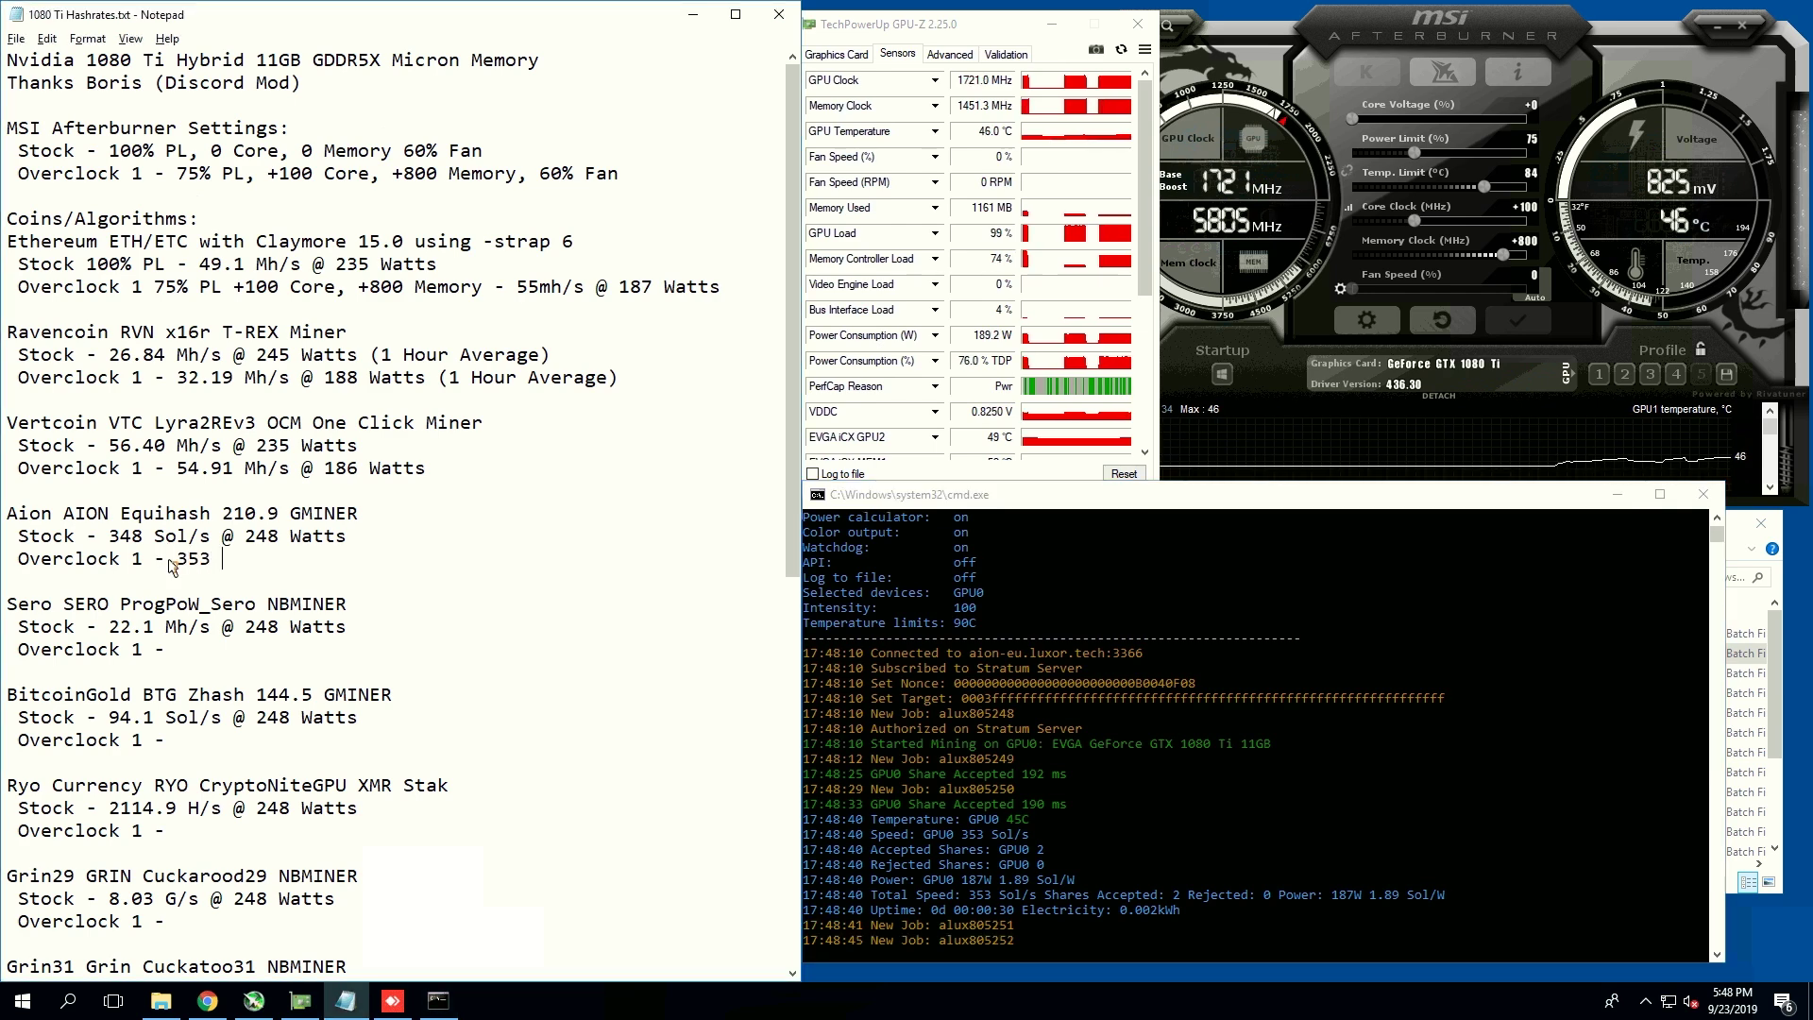
{"action": "type", "text": "Sols @"}
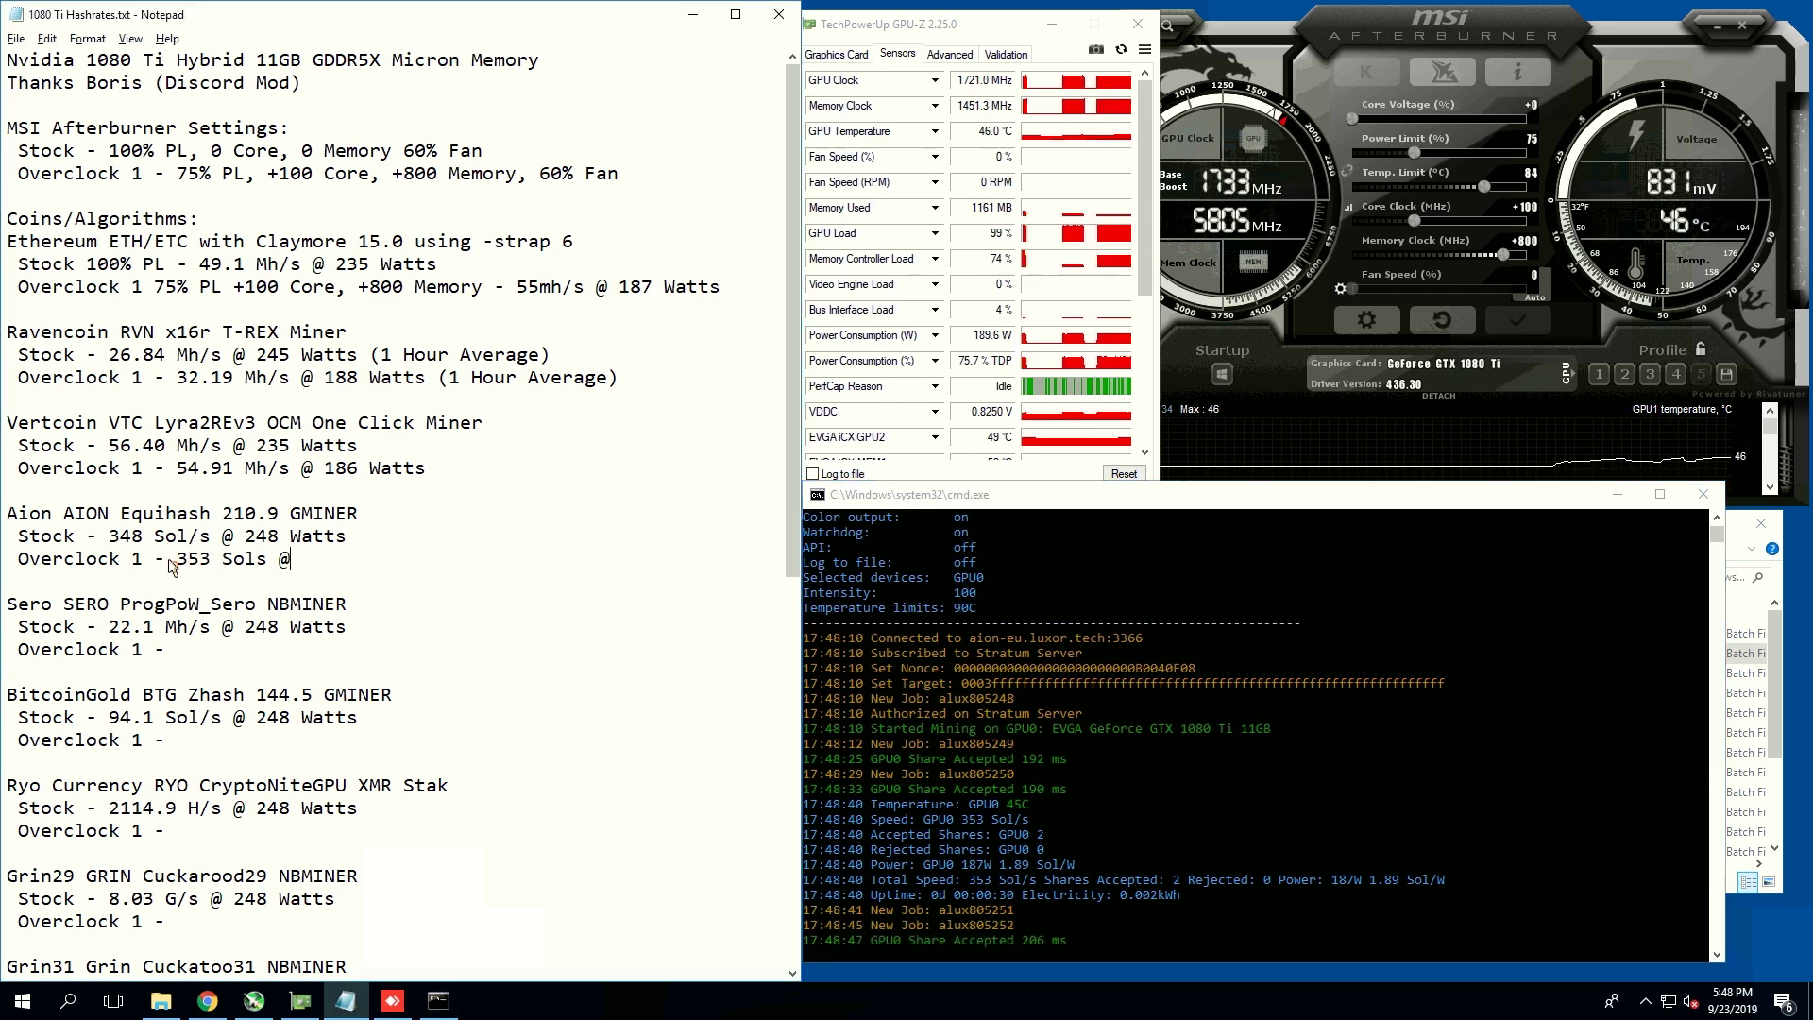
{"action": "type", "text": " 187 Watts"}
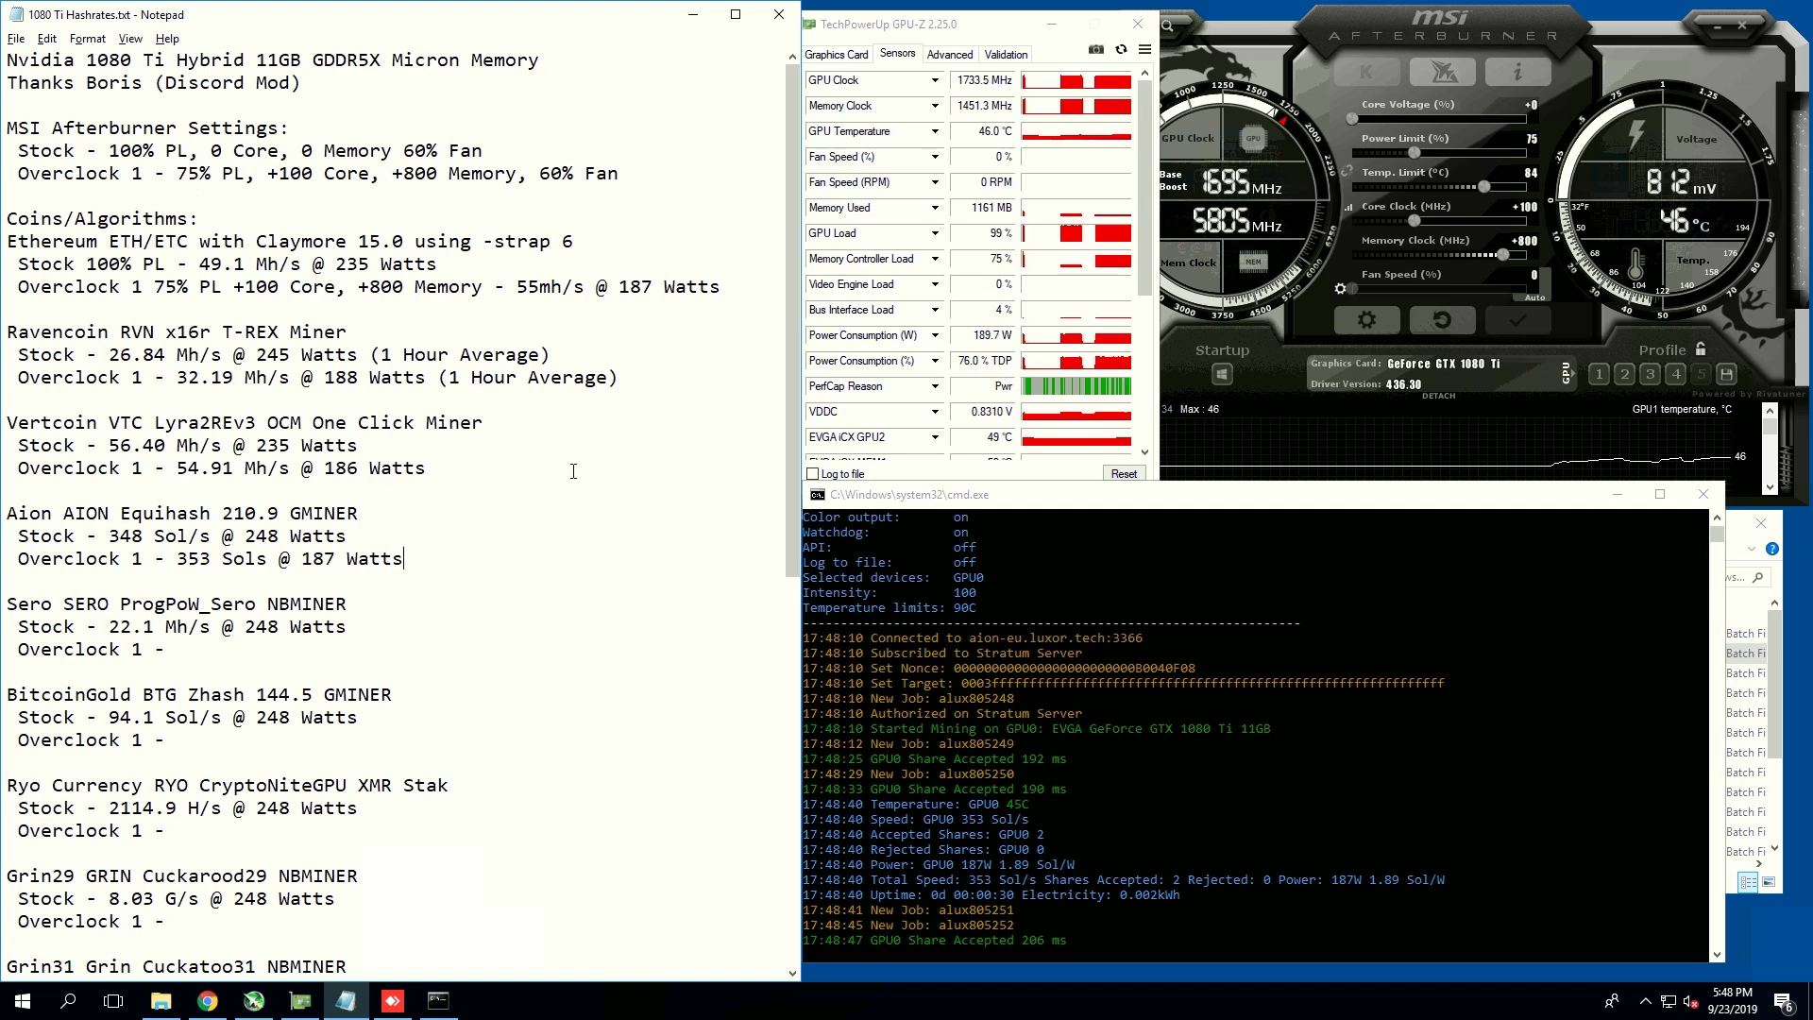
{"action": "left_click", "coordinate": [1702, 497]}
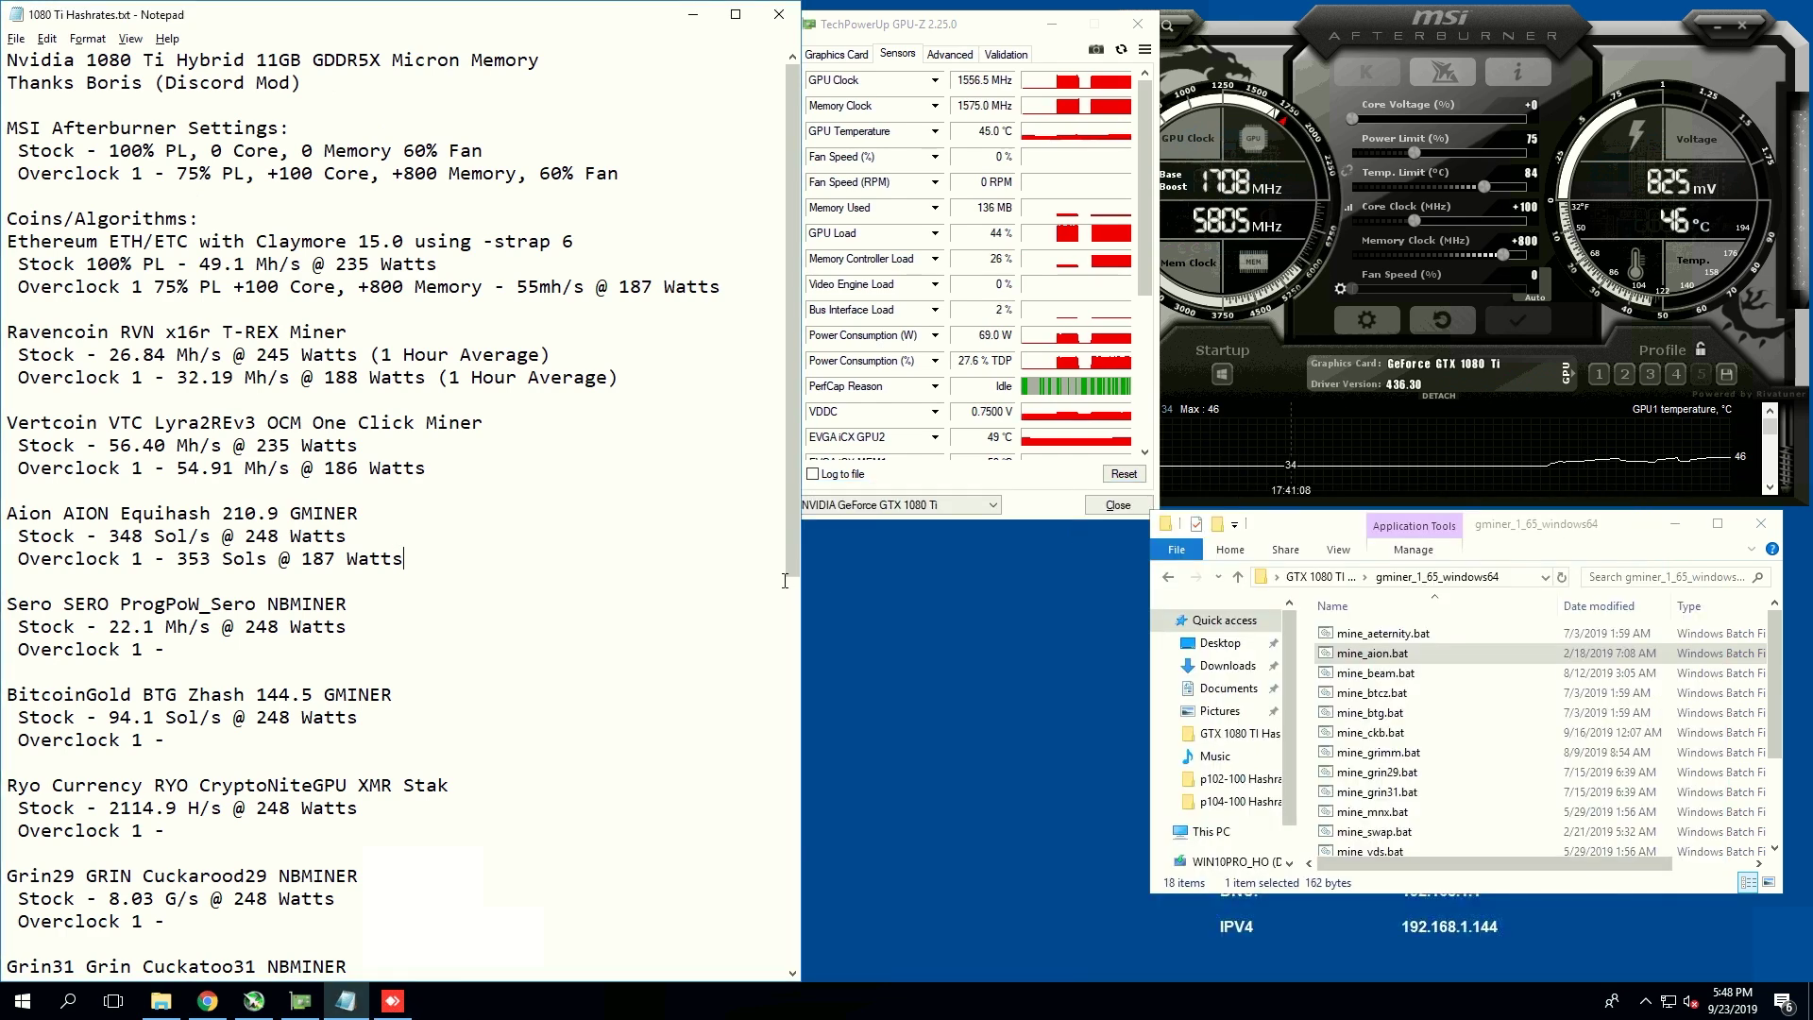
Step: Run start_sero.bat from the NBMiner_Win folder inside NBMiner_25.2_Win and move its console below the GPU sensor readings
{"action": "left_click", "coordinate": [1168, 578]}
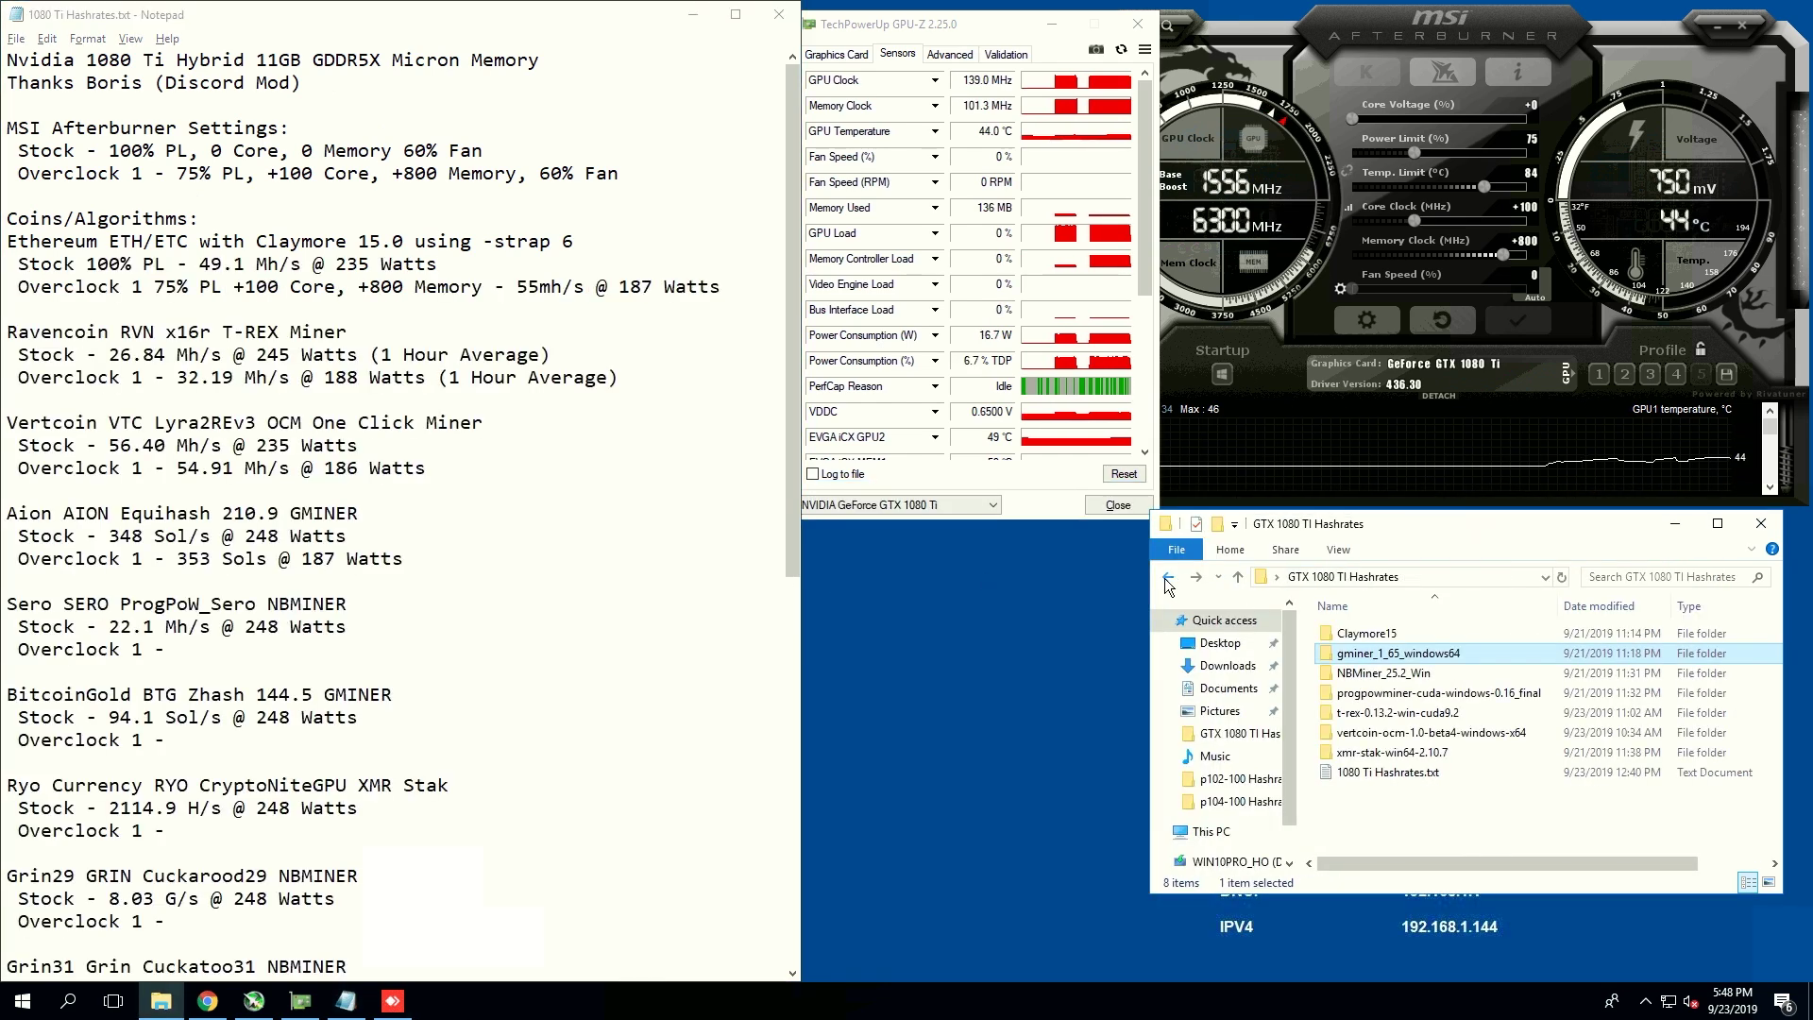
{"action": "double_click", "coordinate": [1408, 677]}
{"action": "left_click", "coordinate": [1380, 633]}
{"action": "double_click", "coordinate": [1381, 633]}
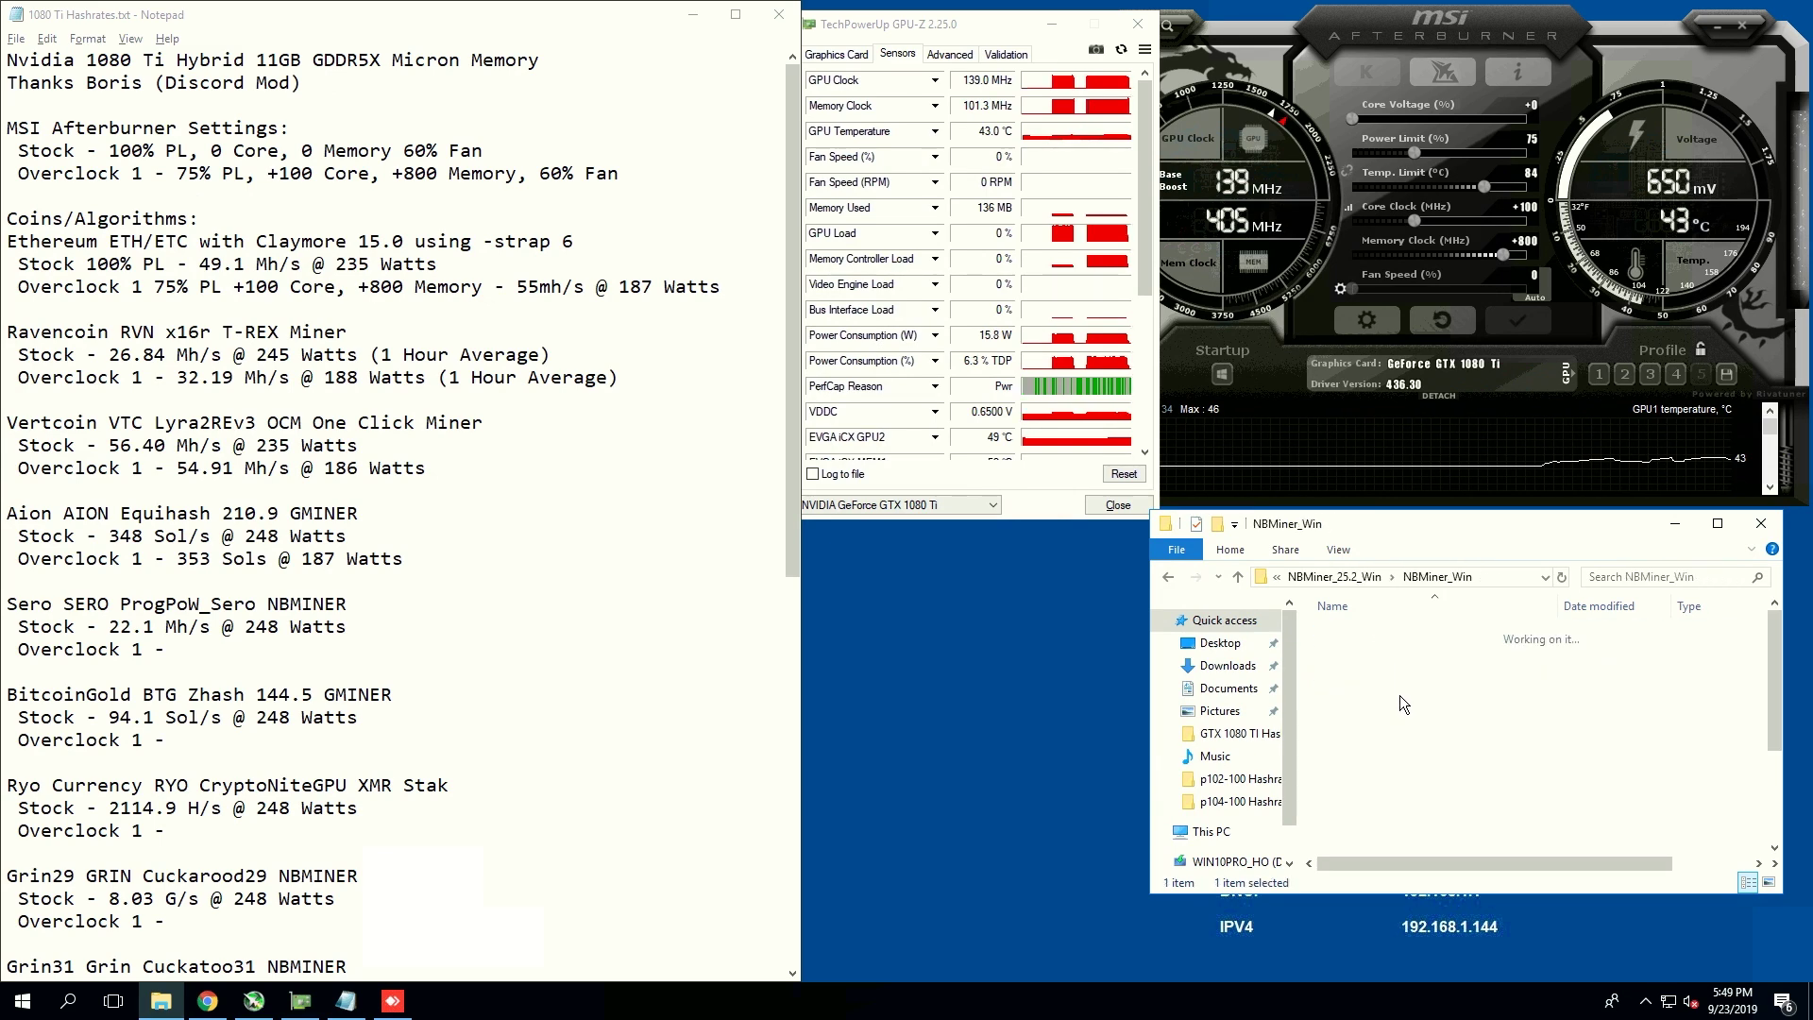
{"action": "scroll", "coordinate": [1380, 784], "scroll_direction": "down", "scroll_amount": 2}
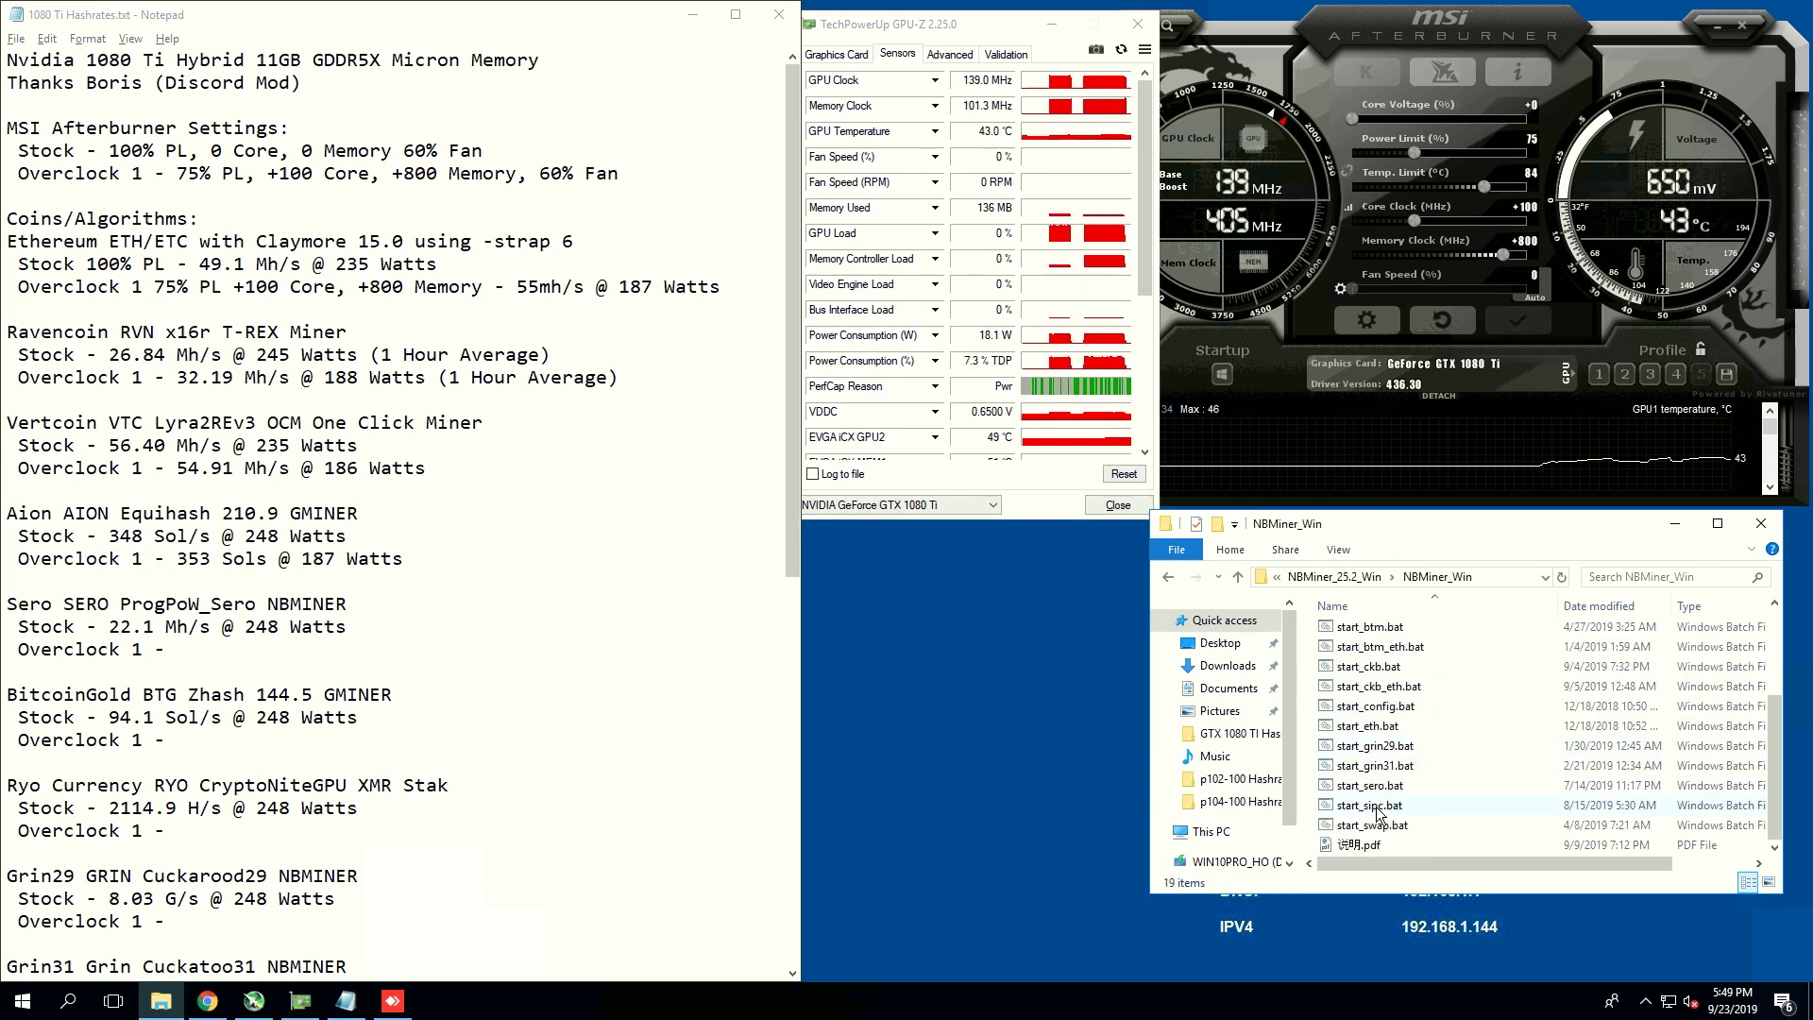
{"action": "double_click", "coordinate": [1382, 786]}
{"action": "left_click_drag", "start_coordinate": [421, 94], "coordinate": [1067, 496]}
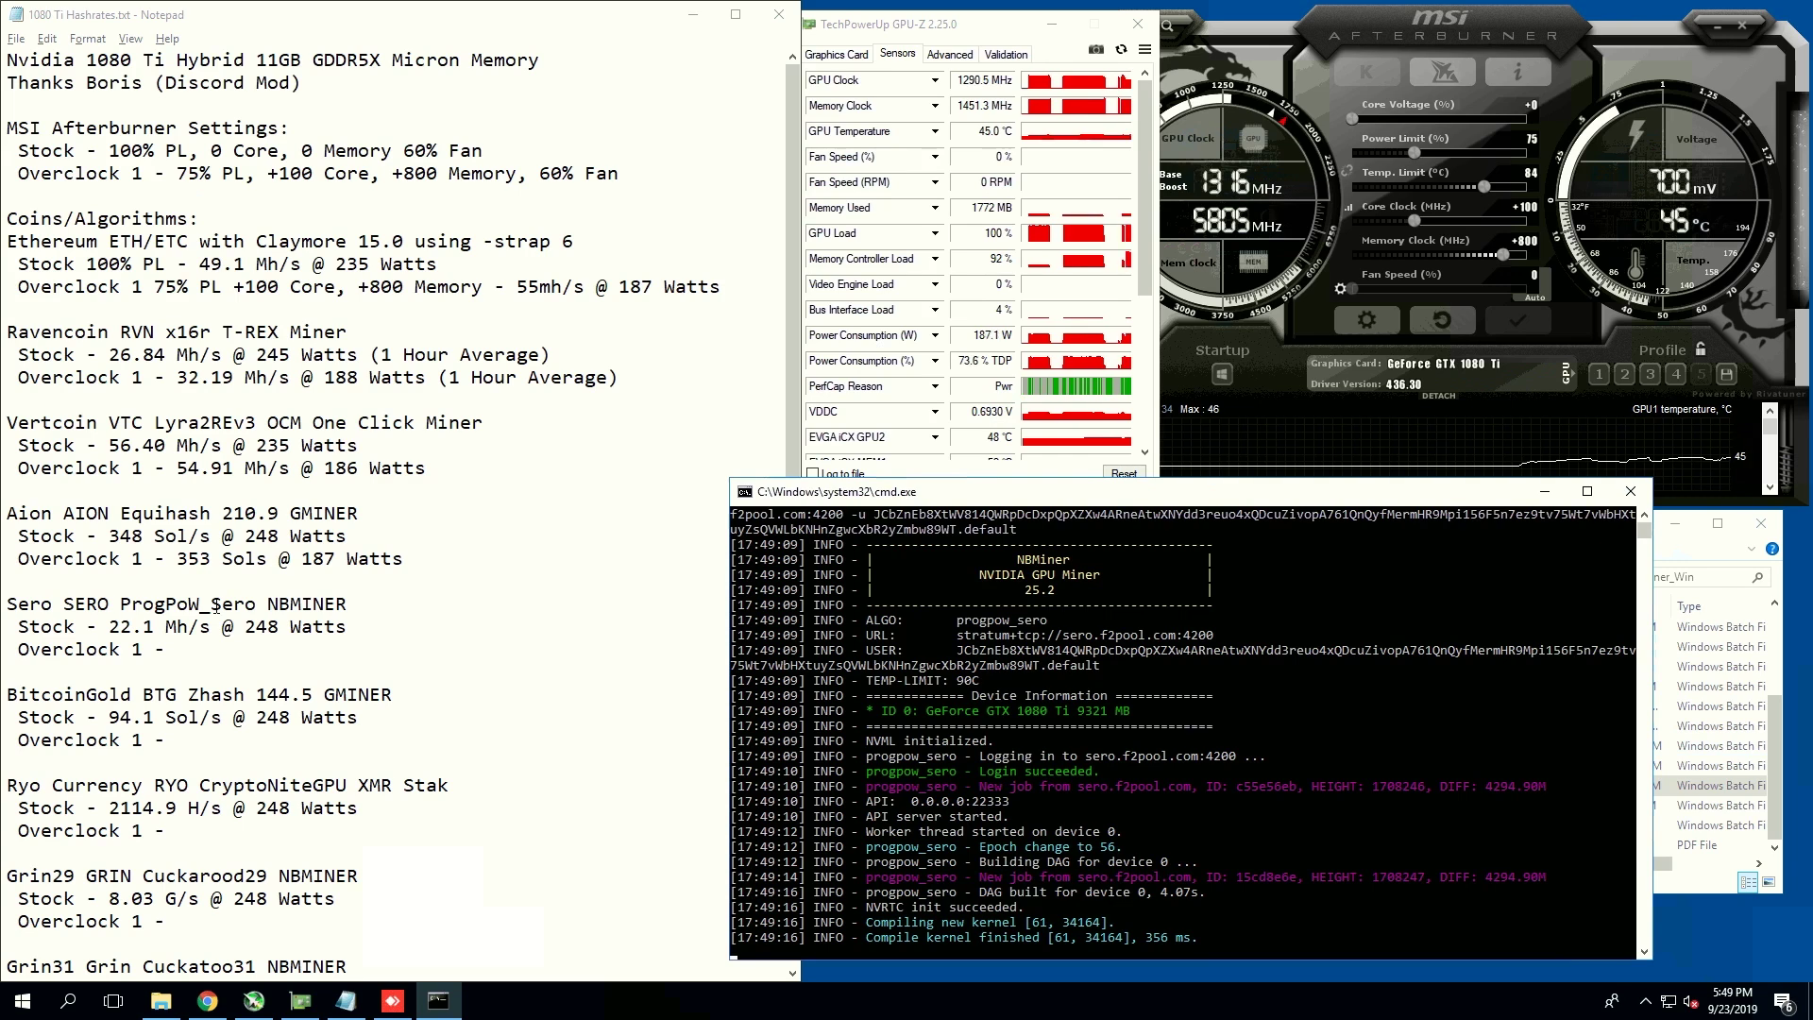
Step: Record 22.96 Mh/s @ 186 Watts on the Sero overclock line in the notes and close the NBMiner console
{"action": "left_click", "coordinate": [225, 661]}
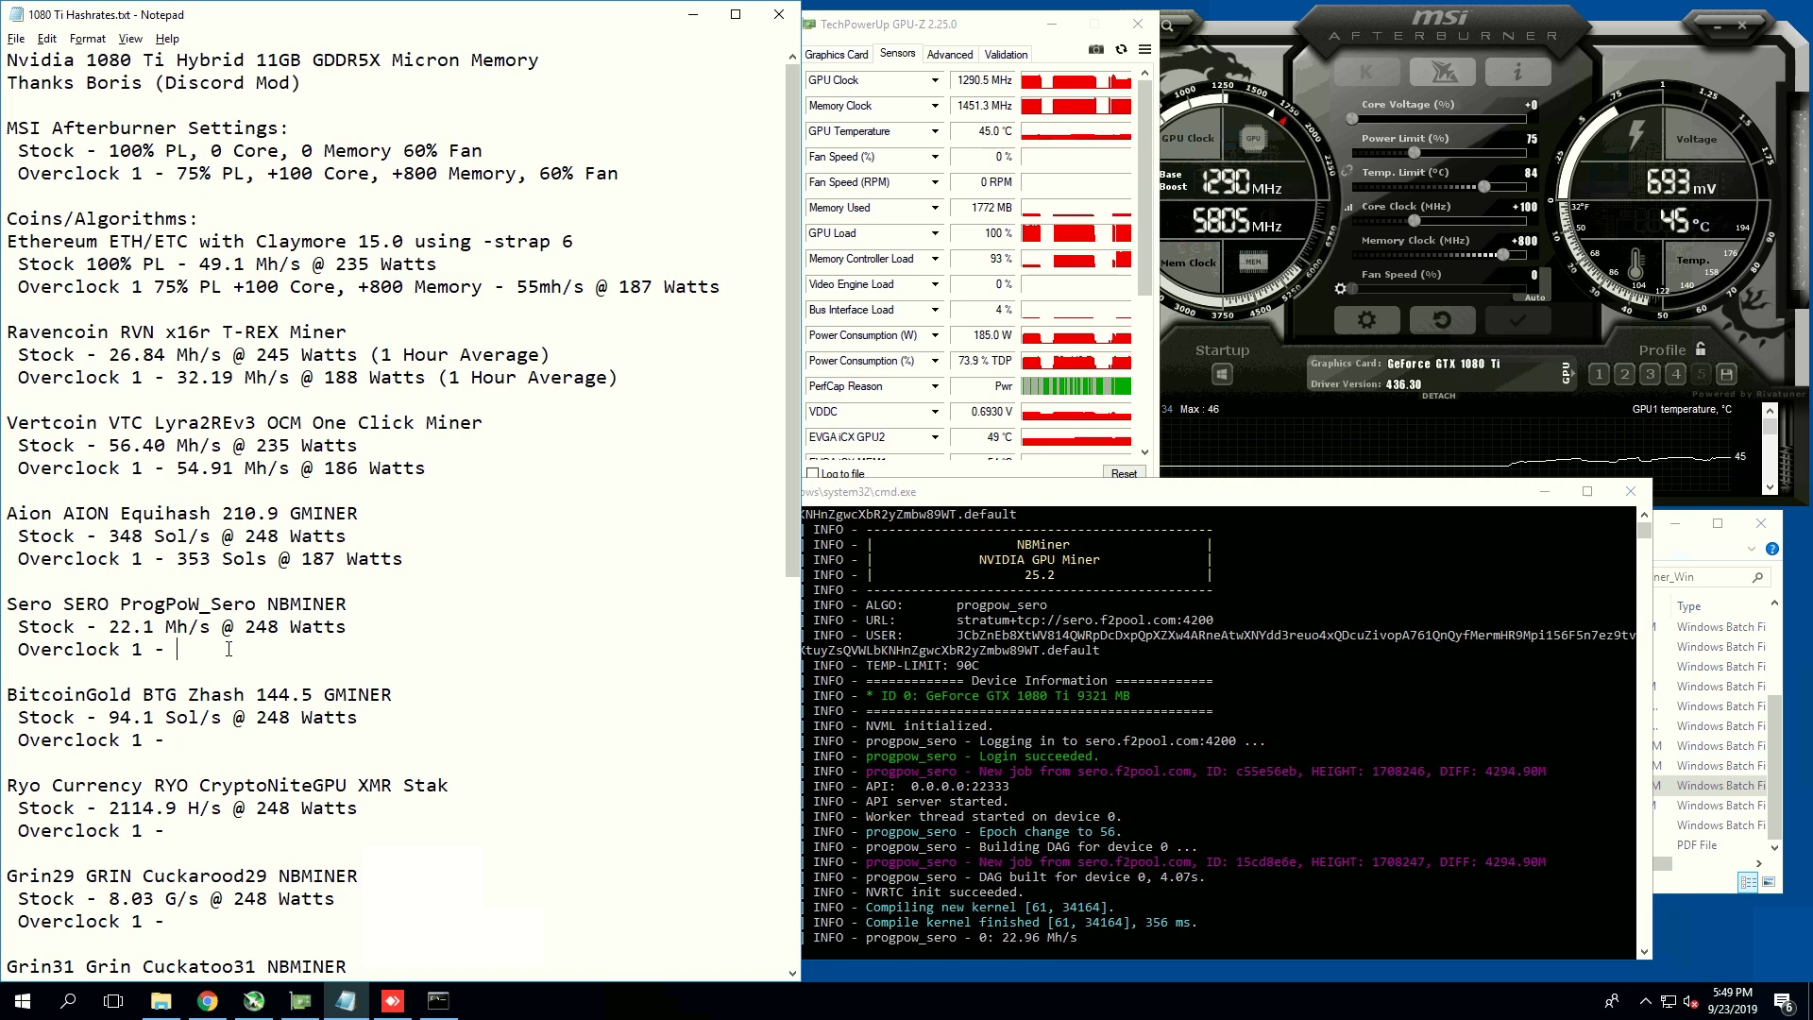
{"action": "type", "text": "22.96"}
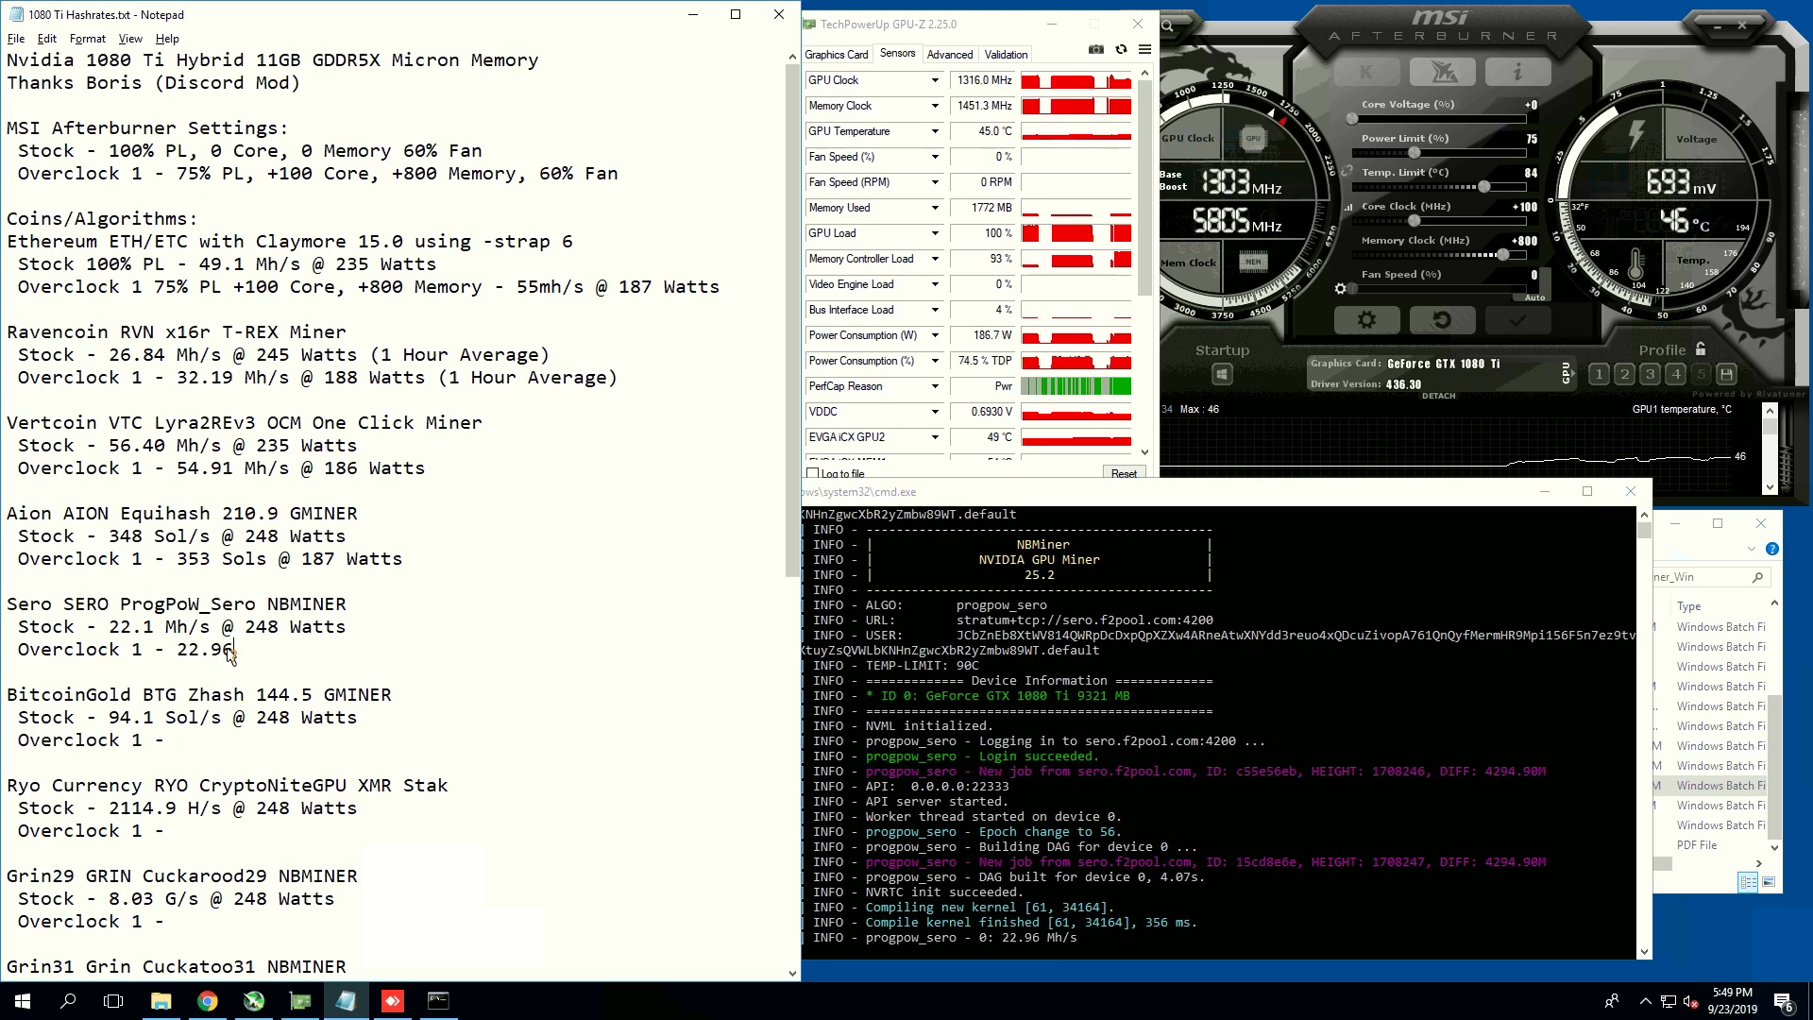
{"action": "type", "text": " Mh/s @ 188"}
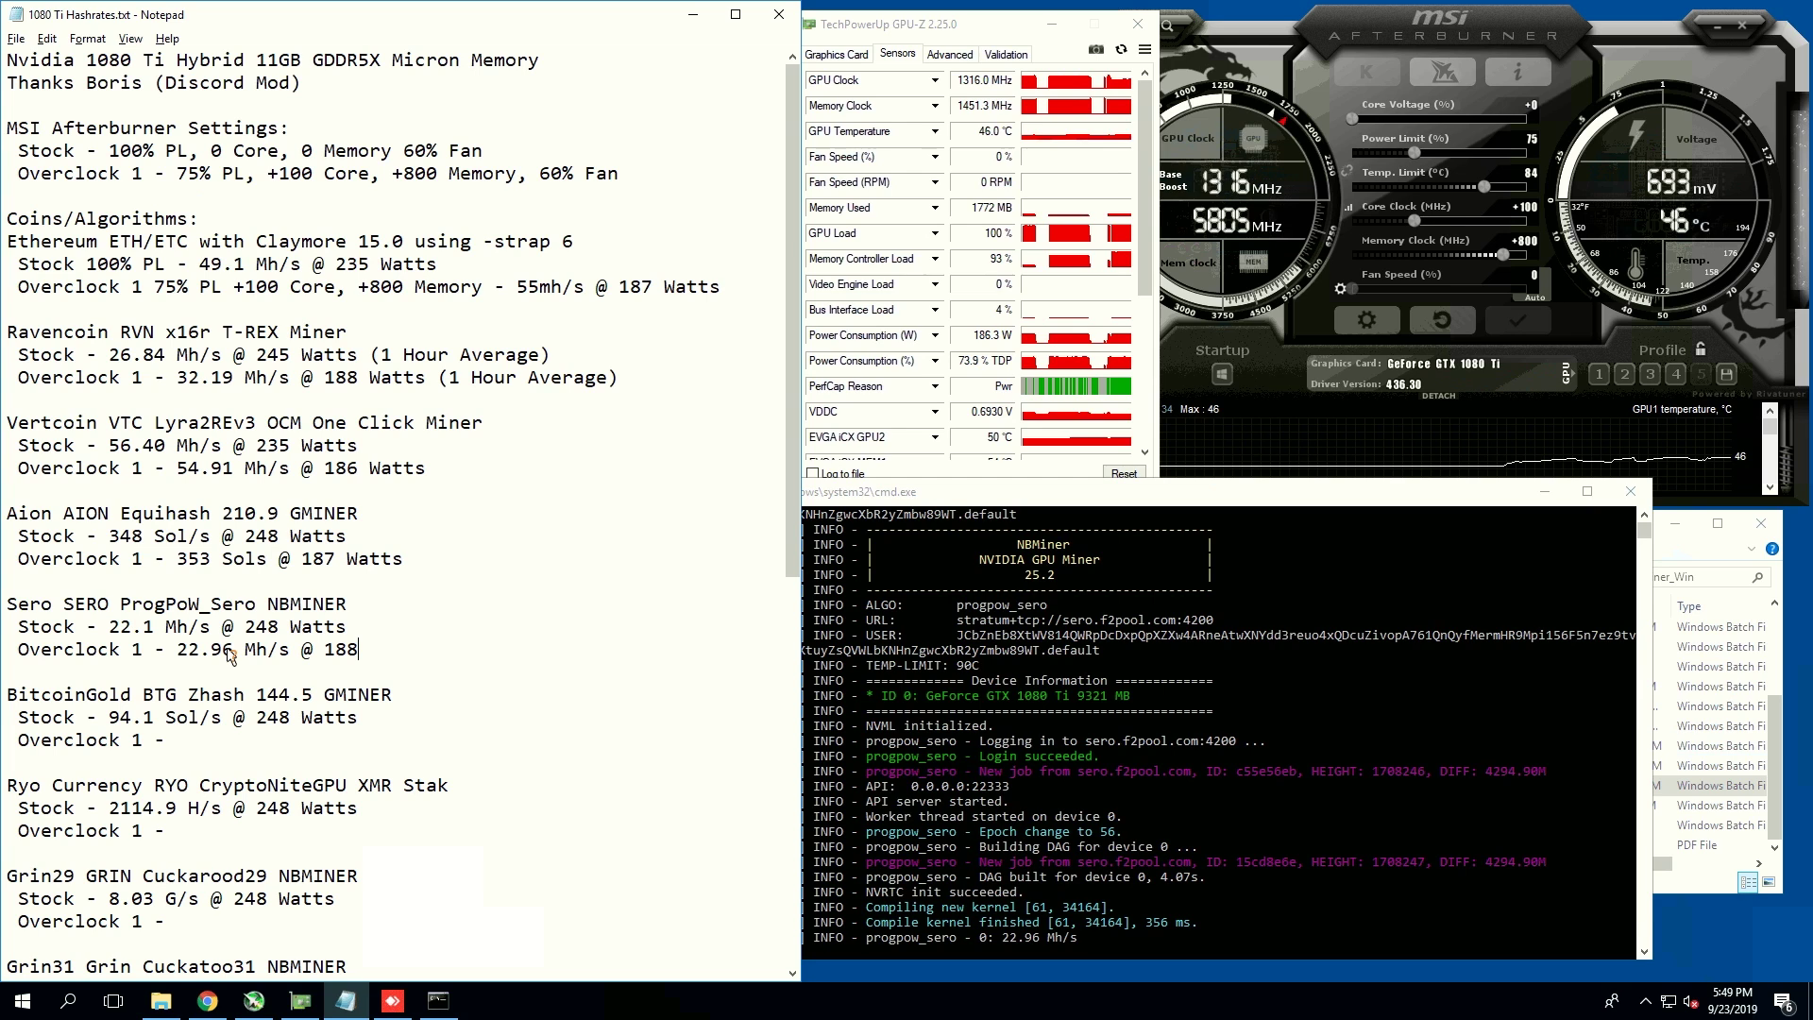
{"action": "key", "text": "BackSpace"}
{"action": "type", "text": "6 Watts"}
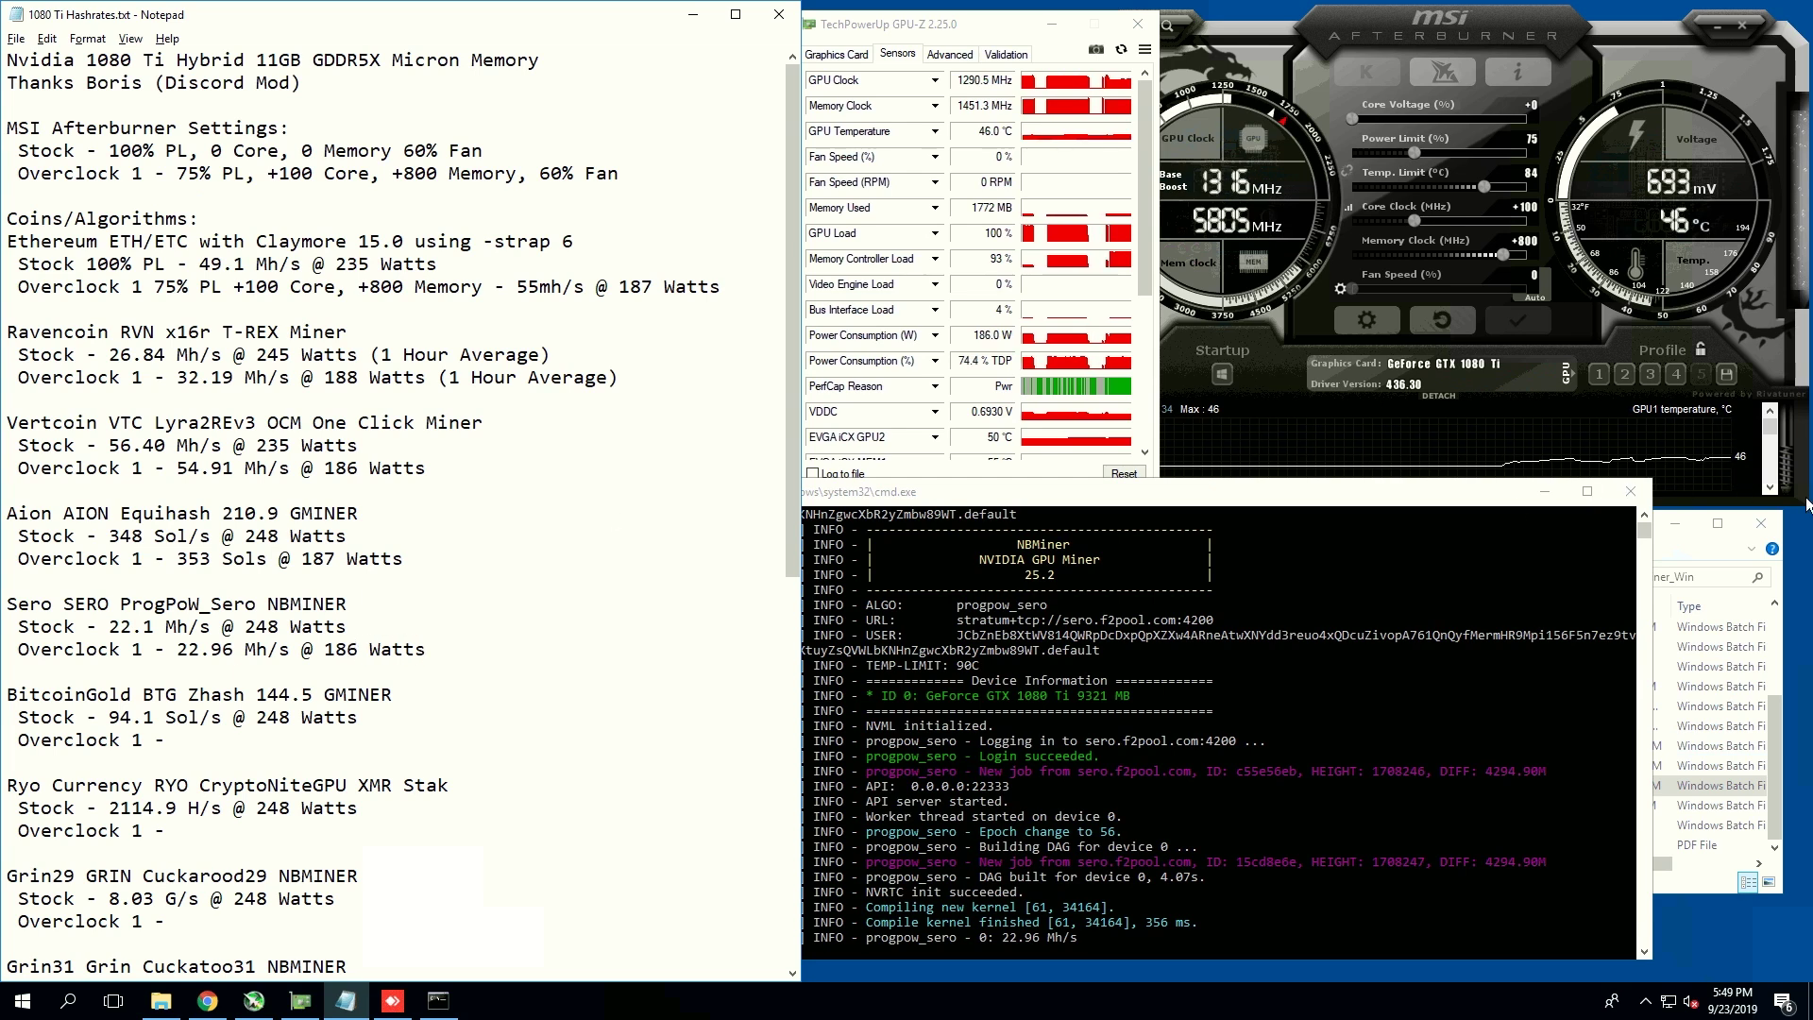
{"action": "left_click", "coordinate": [1630, 491]}
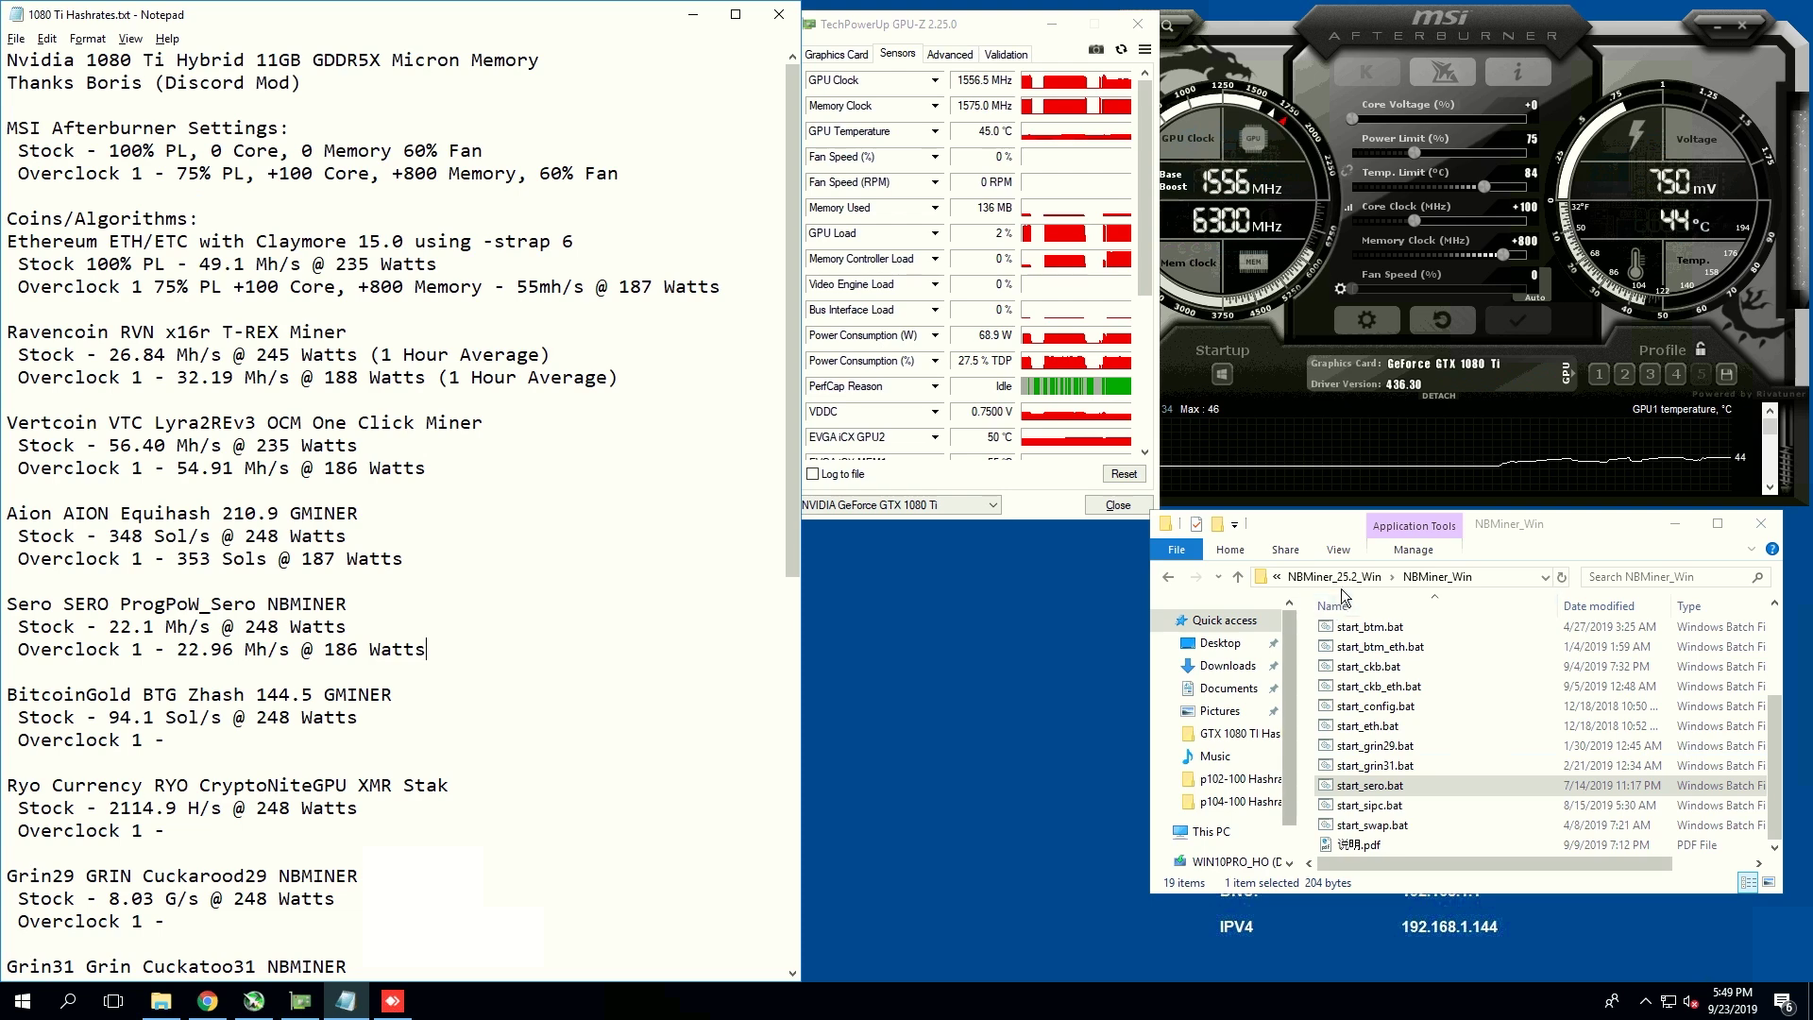
Step: Run mine_btg.bat from the gminer_1_65_windows64 folder and place its console beside the notes
{"action": "left_click", "coordinate": [1290, 577]}
{"action": "left_click", "coordinate": [1300, 578]}
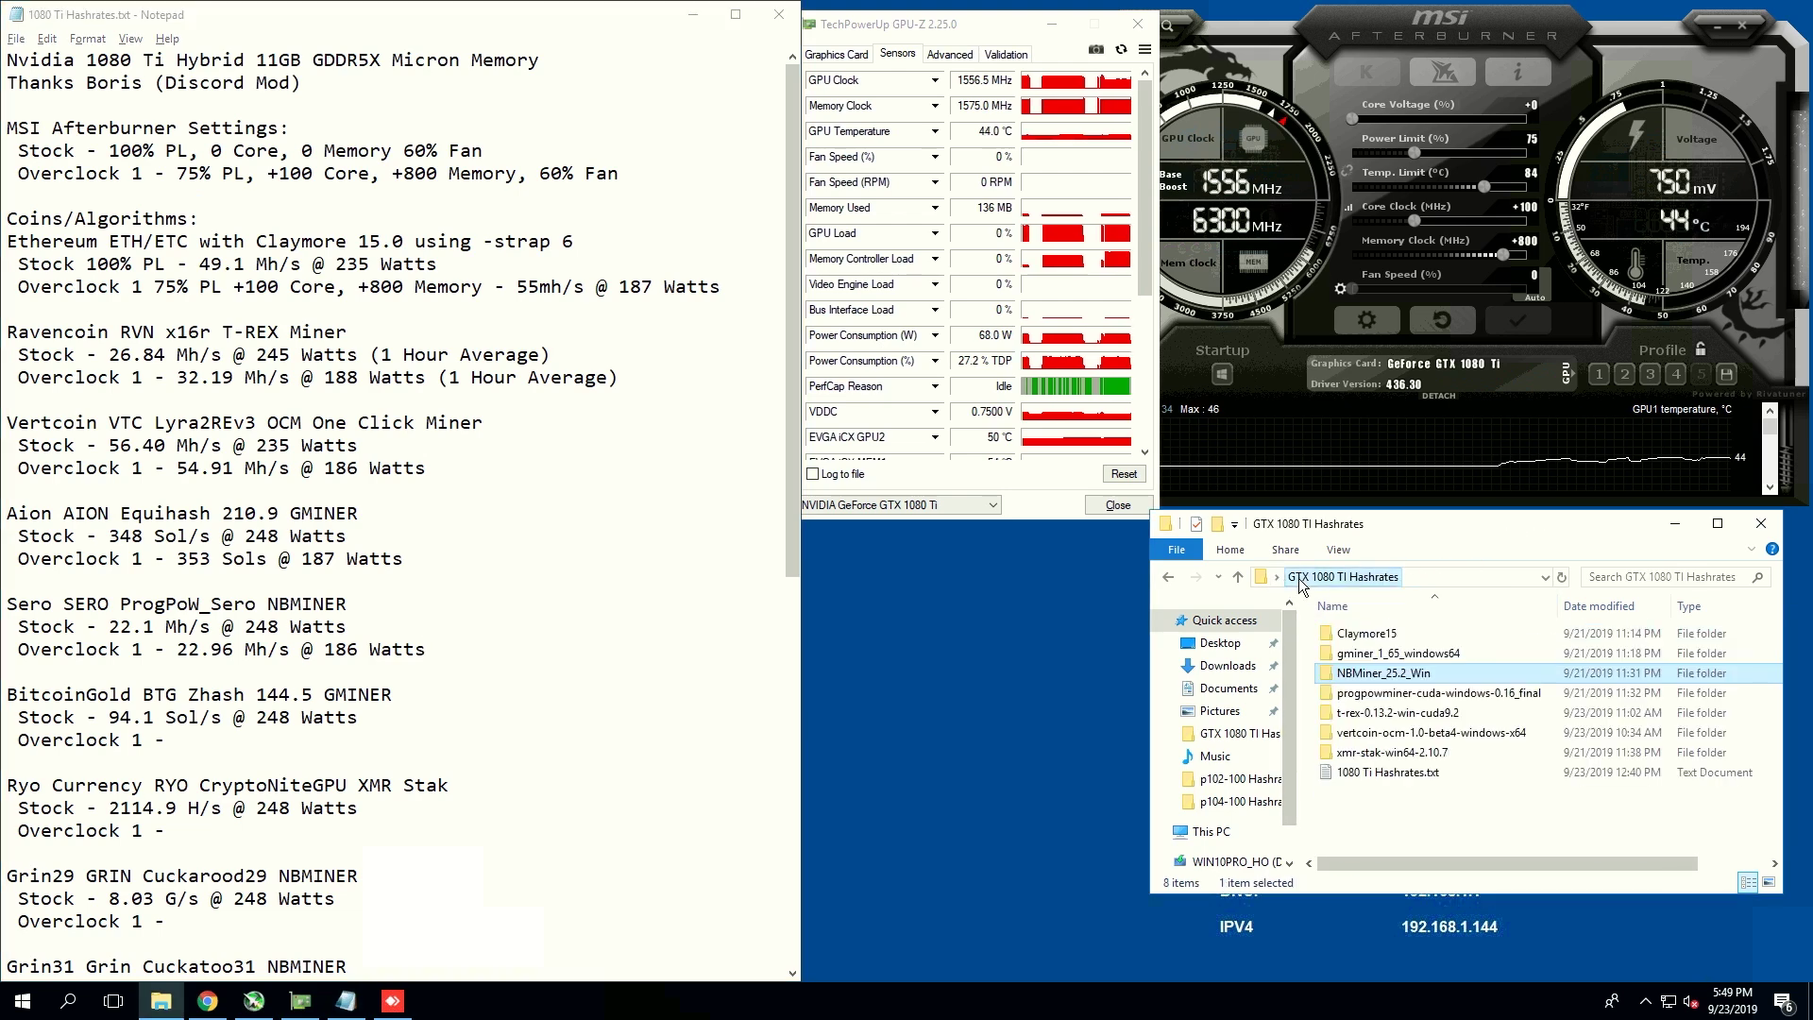
{"action": "double_click", "coordinate": [1369, 654]}
{"action": "double_click", "coordinate": [1374, 713]}
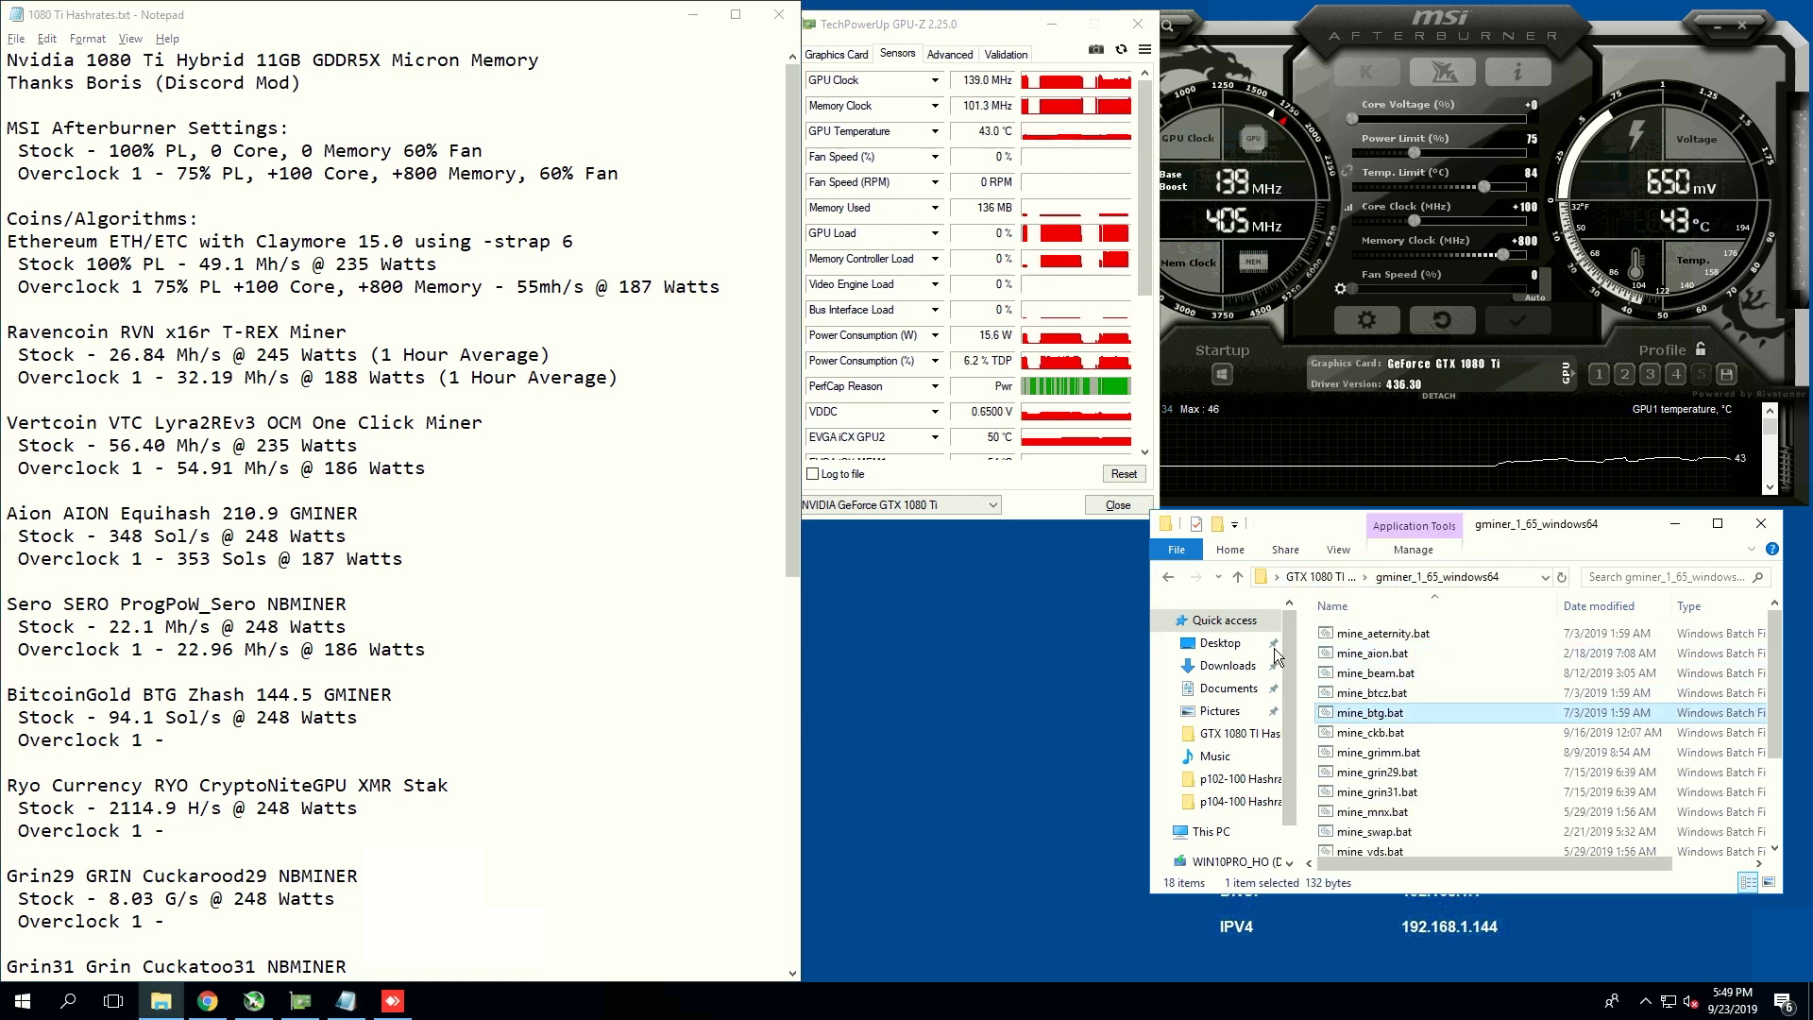
{"action": "left_click_drag", "start_coordinate": [446, 116], "coordinate": [1148, 493]}
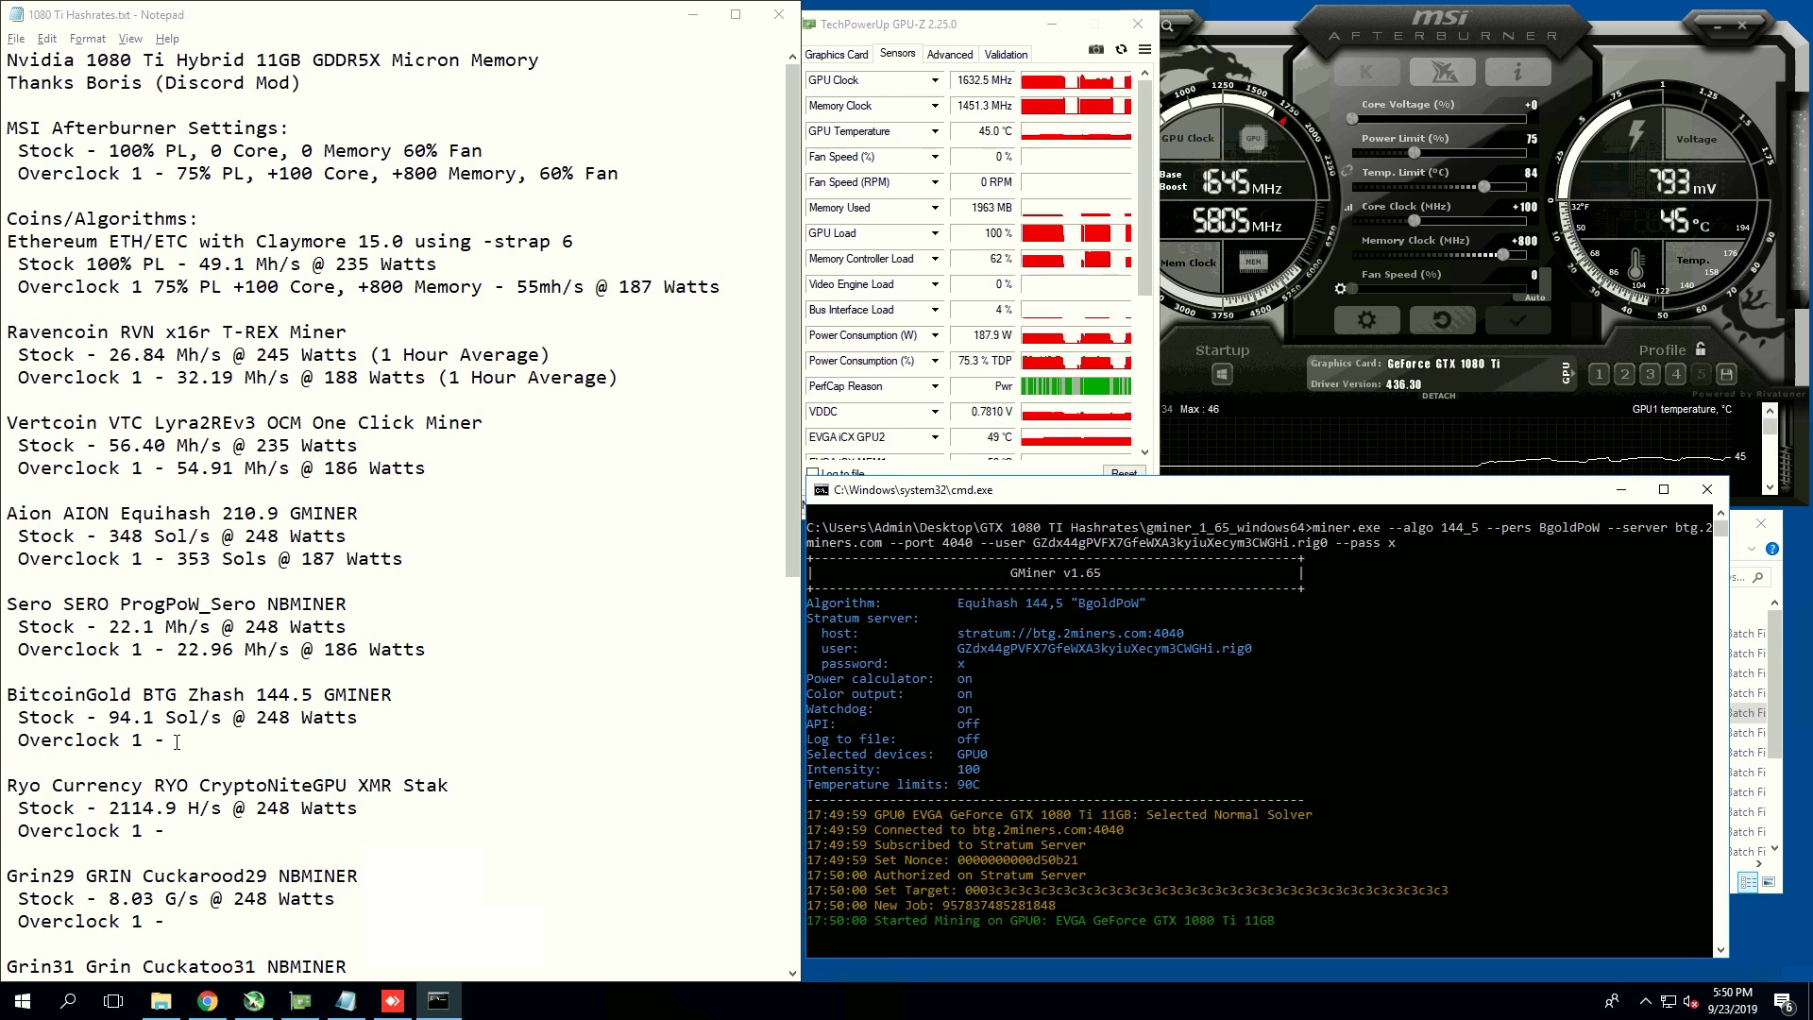
Step: Record 90.6 Sol/s @ 187 Watts on the BitcoinGold overclock line in the notes and close the GMiner console
{"action": "left_click", "coordinate": [429, 737]}
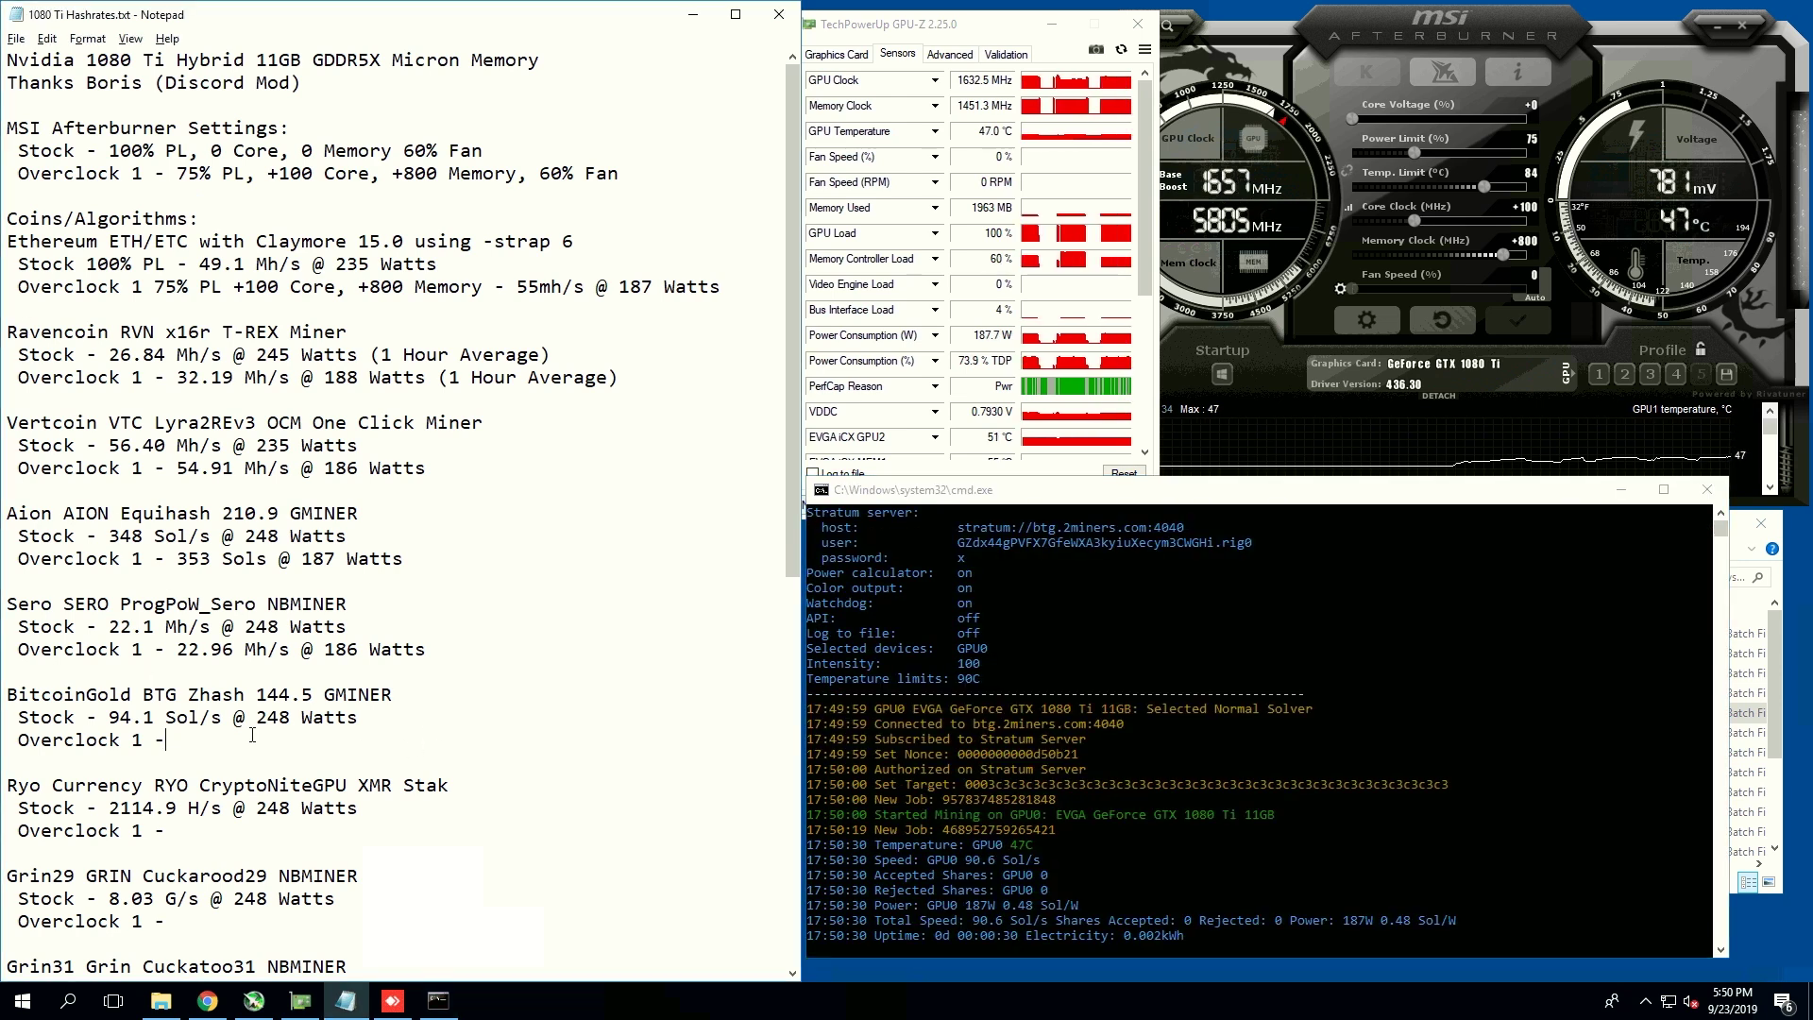
{"action": "type", "text": "90.6 S"}
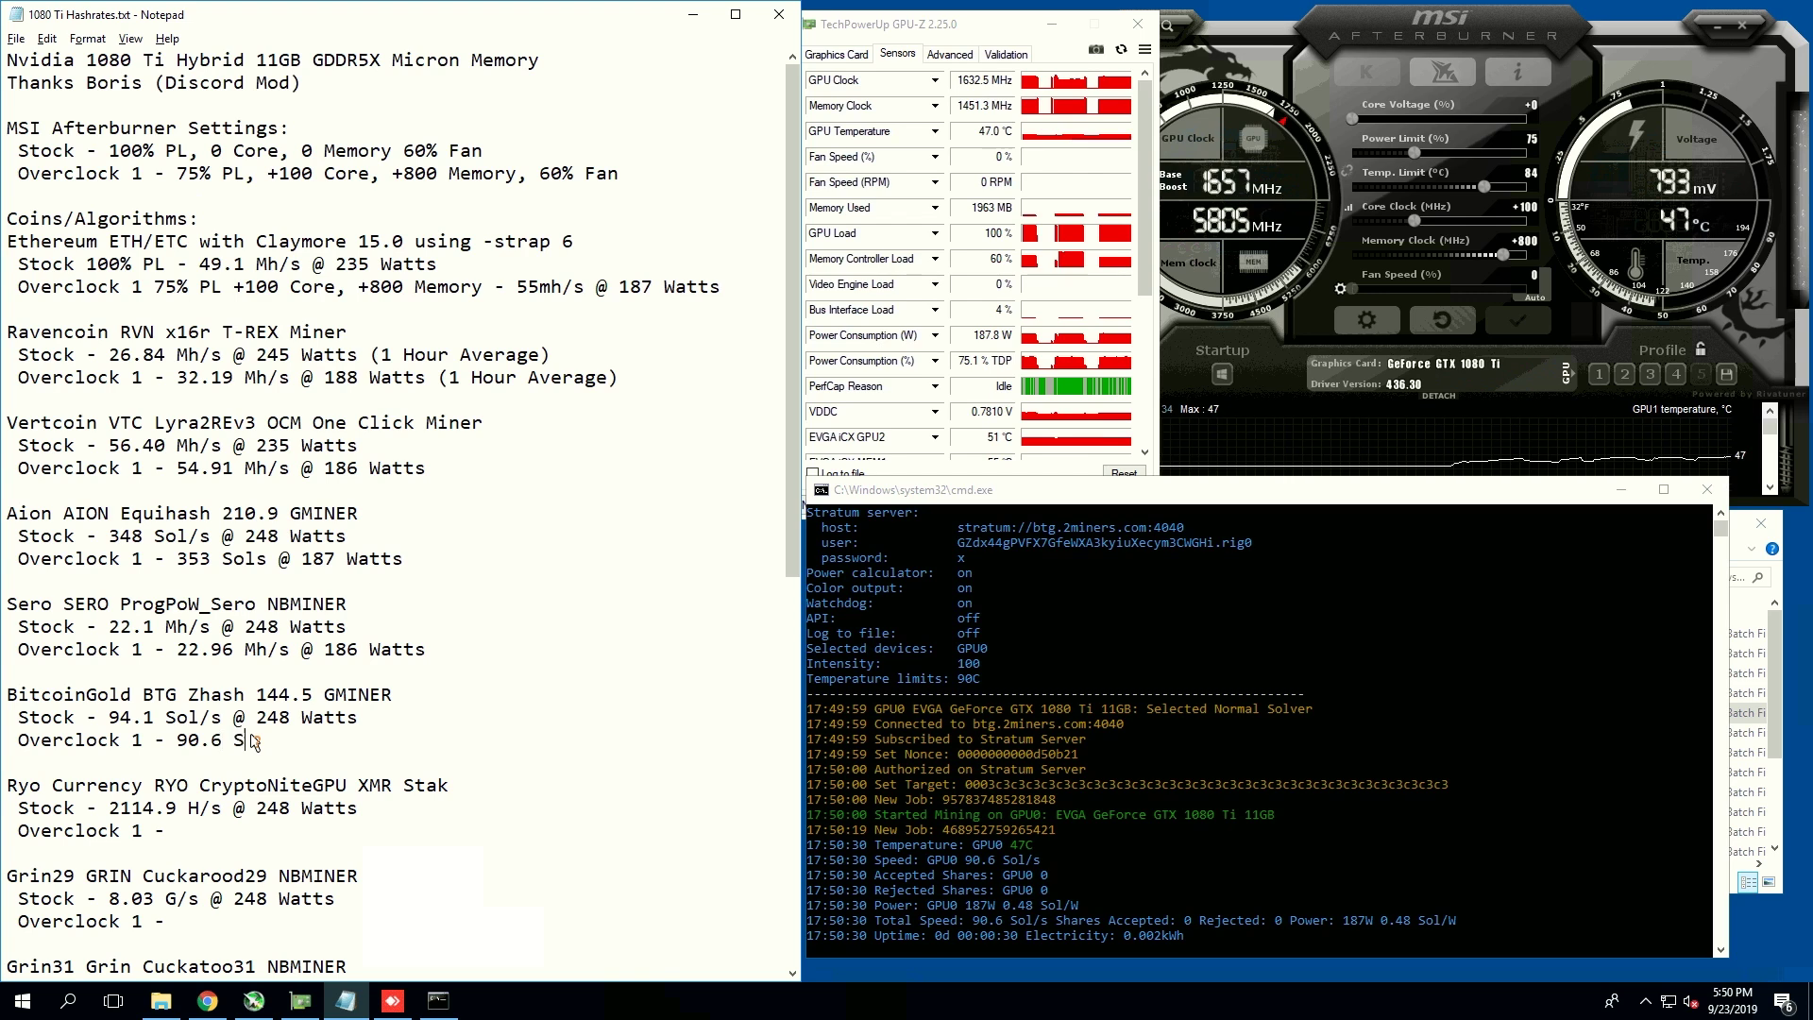
{"action": "type", "text": "ol/s @"}
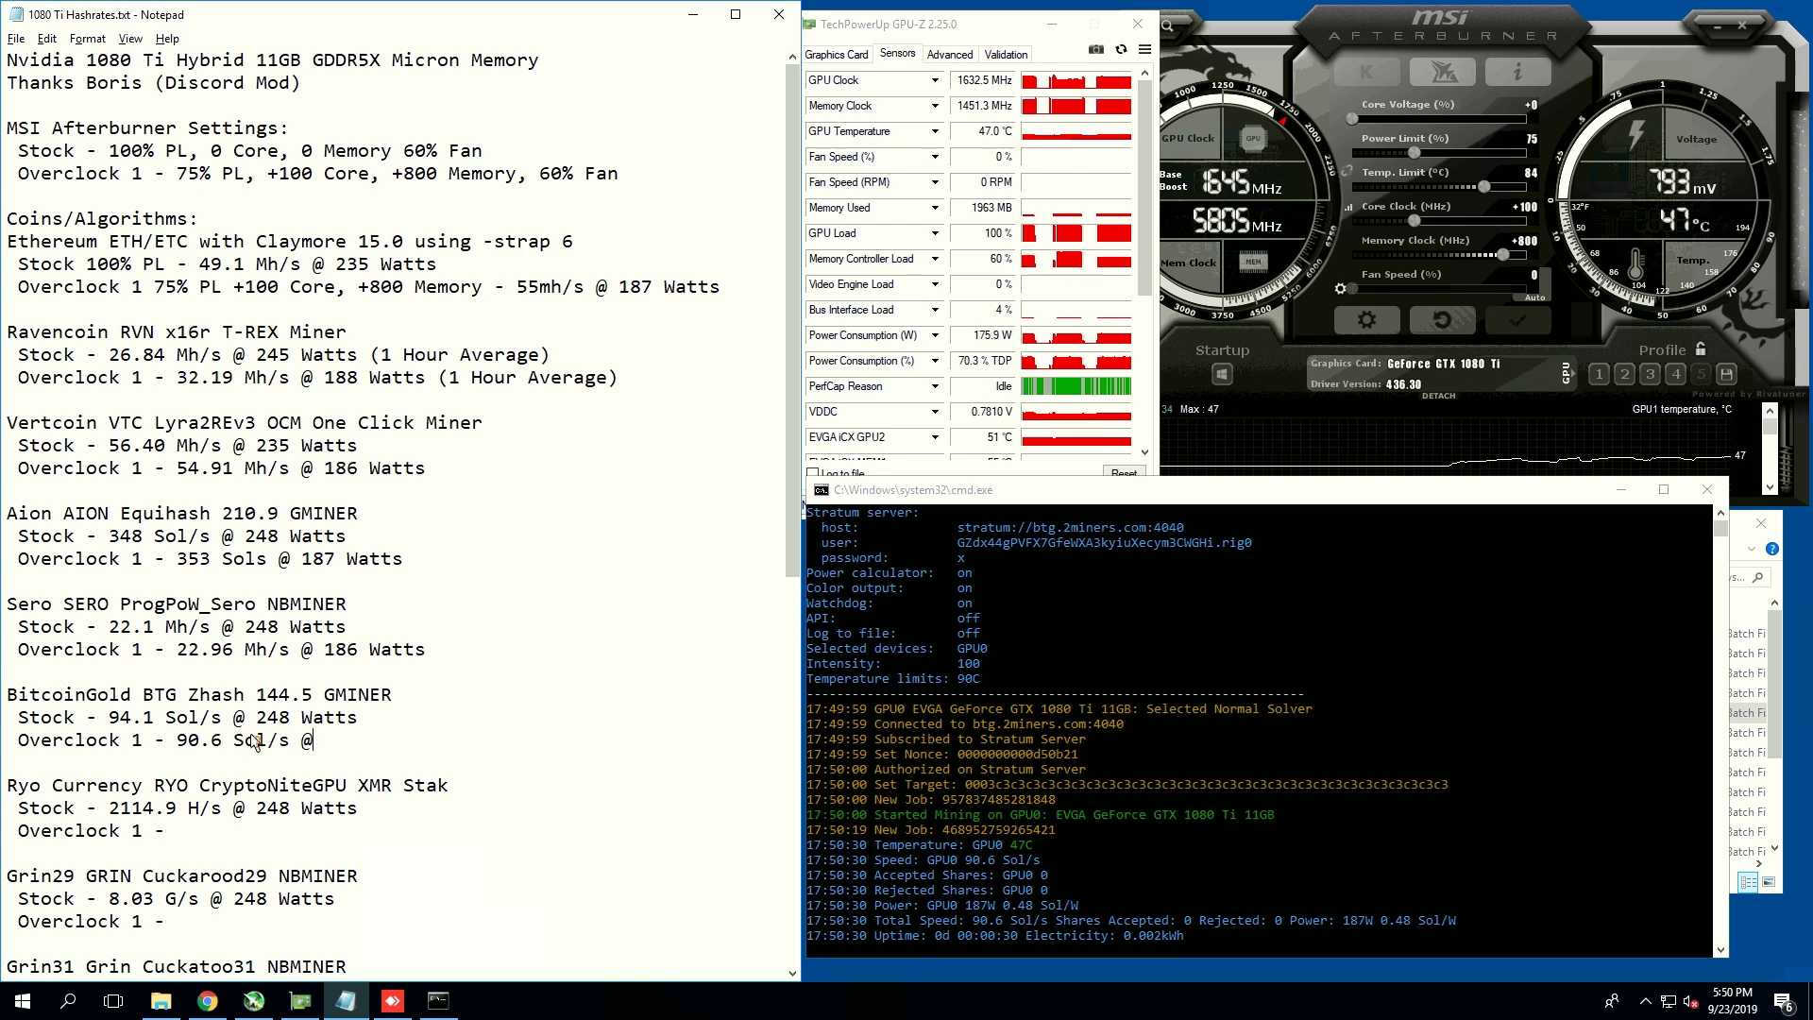
{"action": "type", "text": " 187 Watts"}
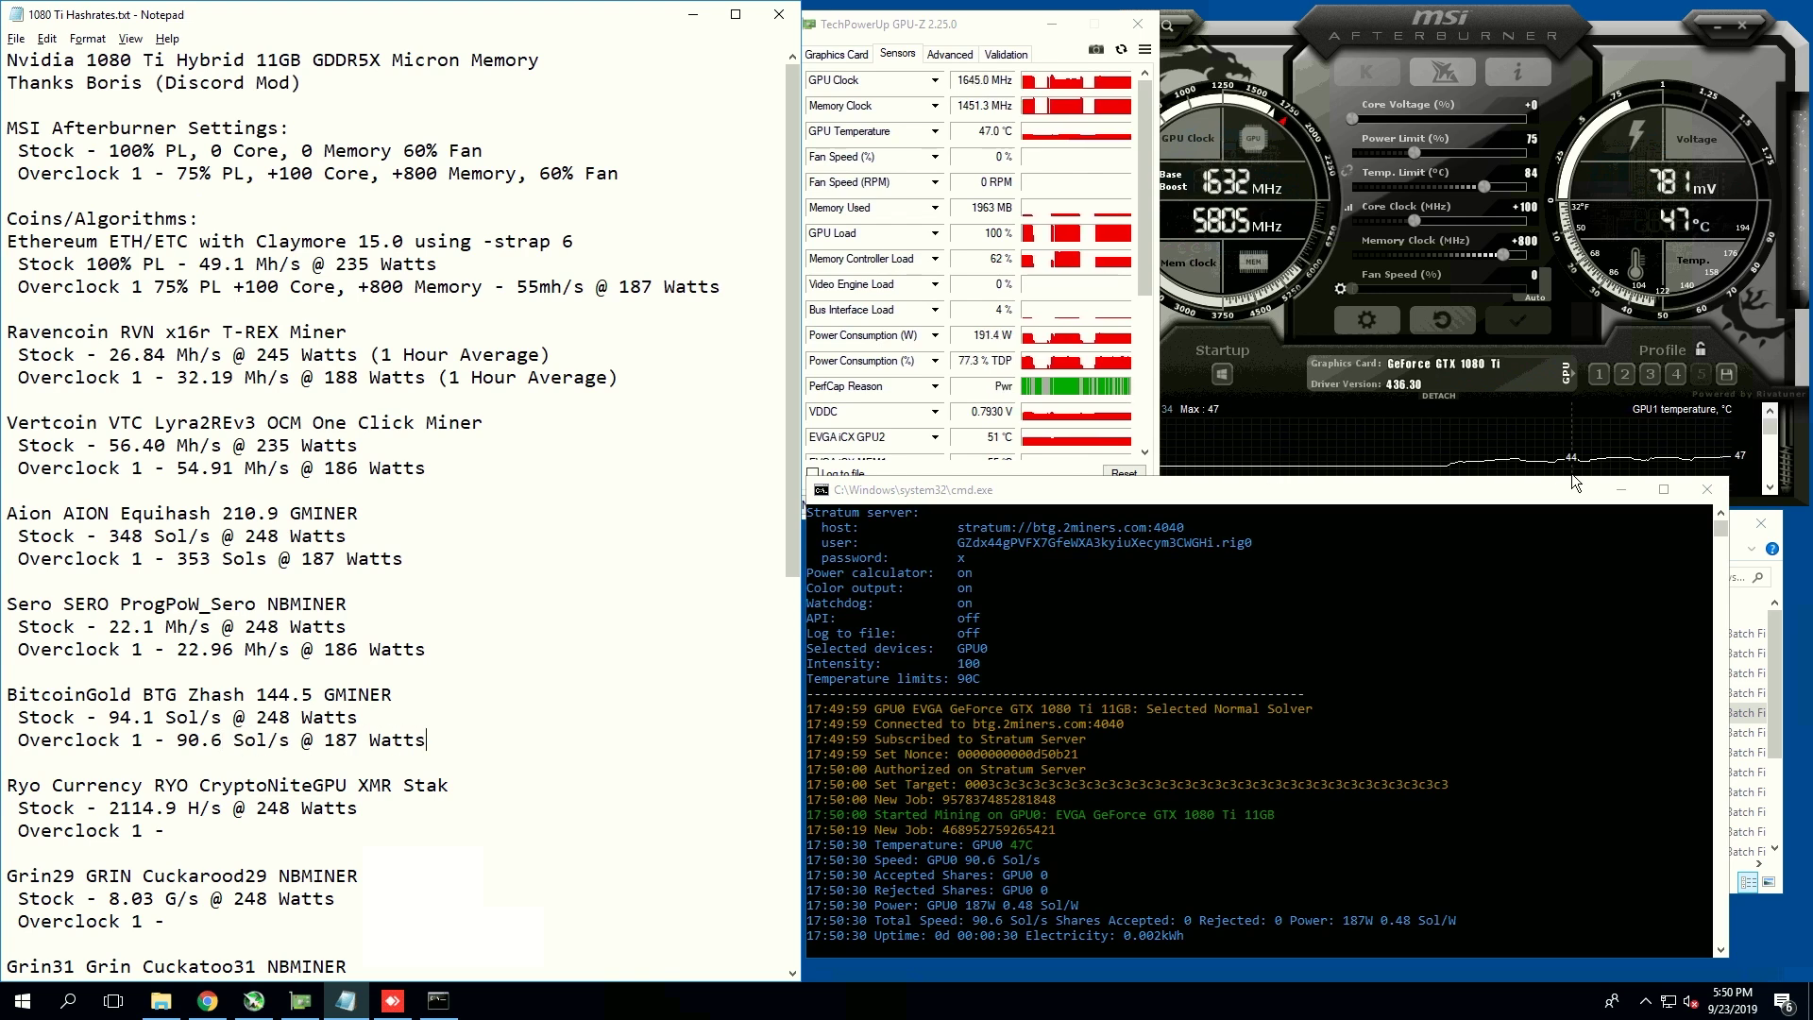
{"action": "left_click", "coordinate": [1711, 502]}
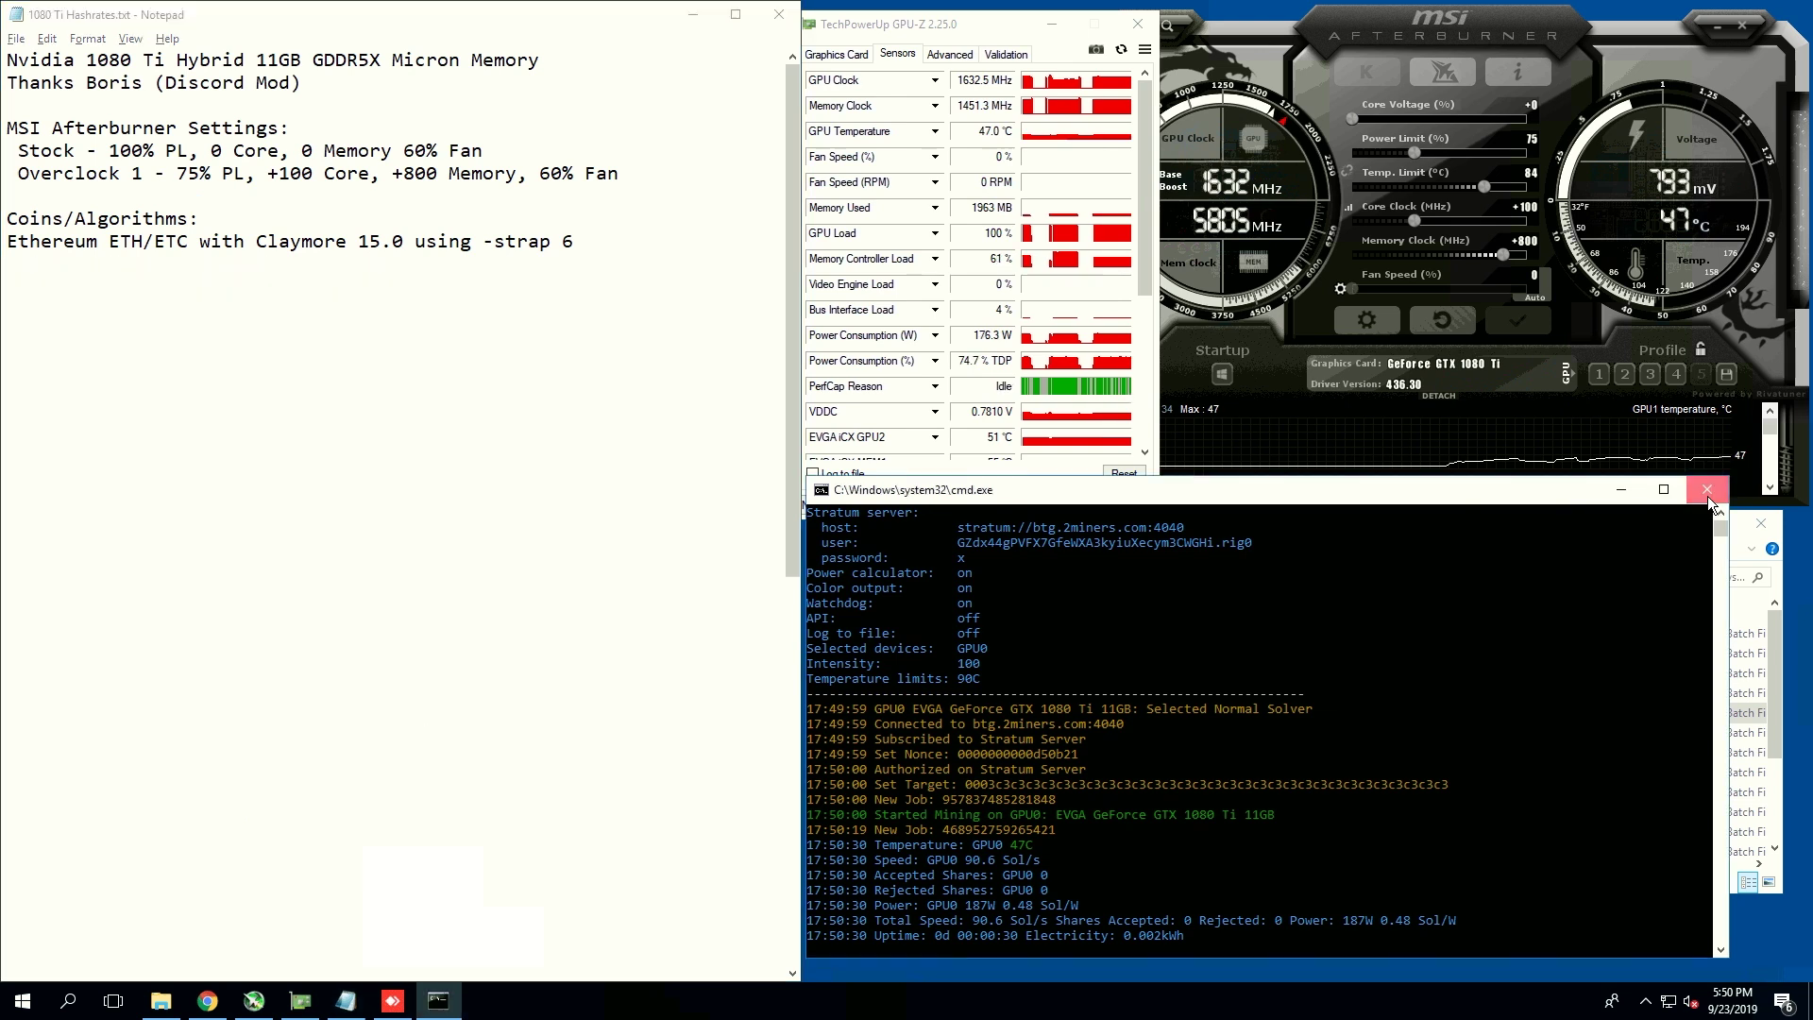
{"action": "left_click", "coordinate": [1709, 498]}
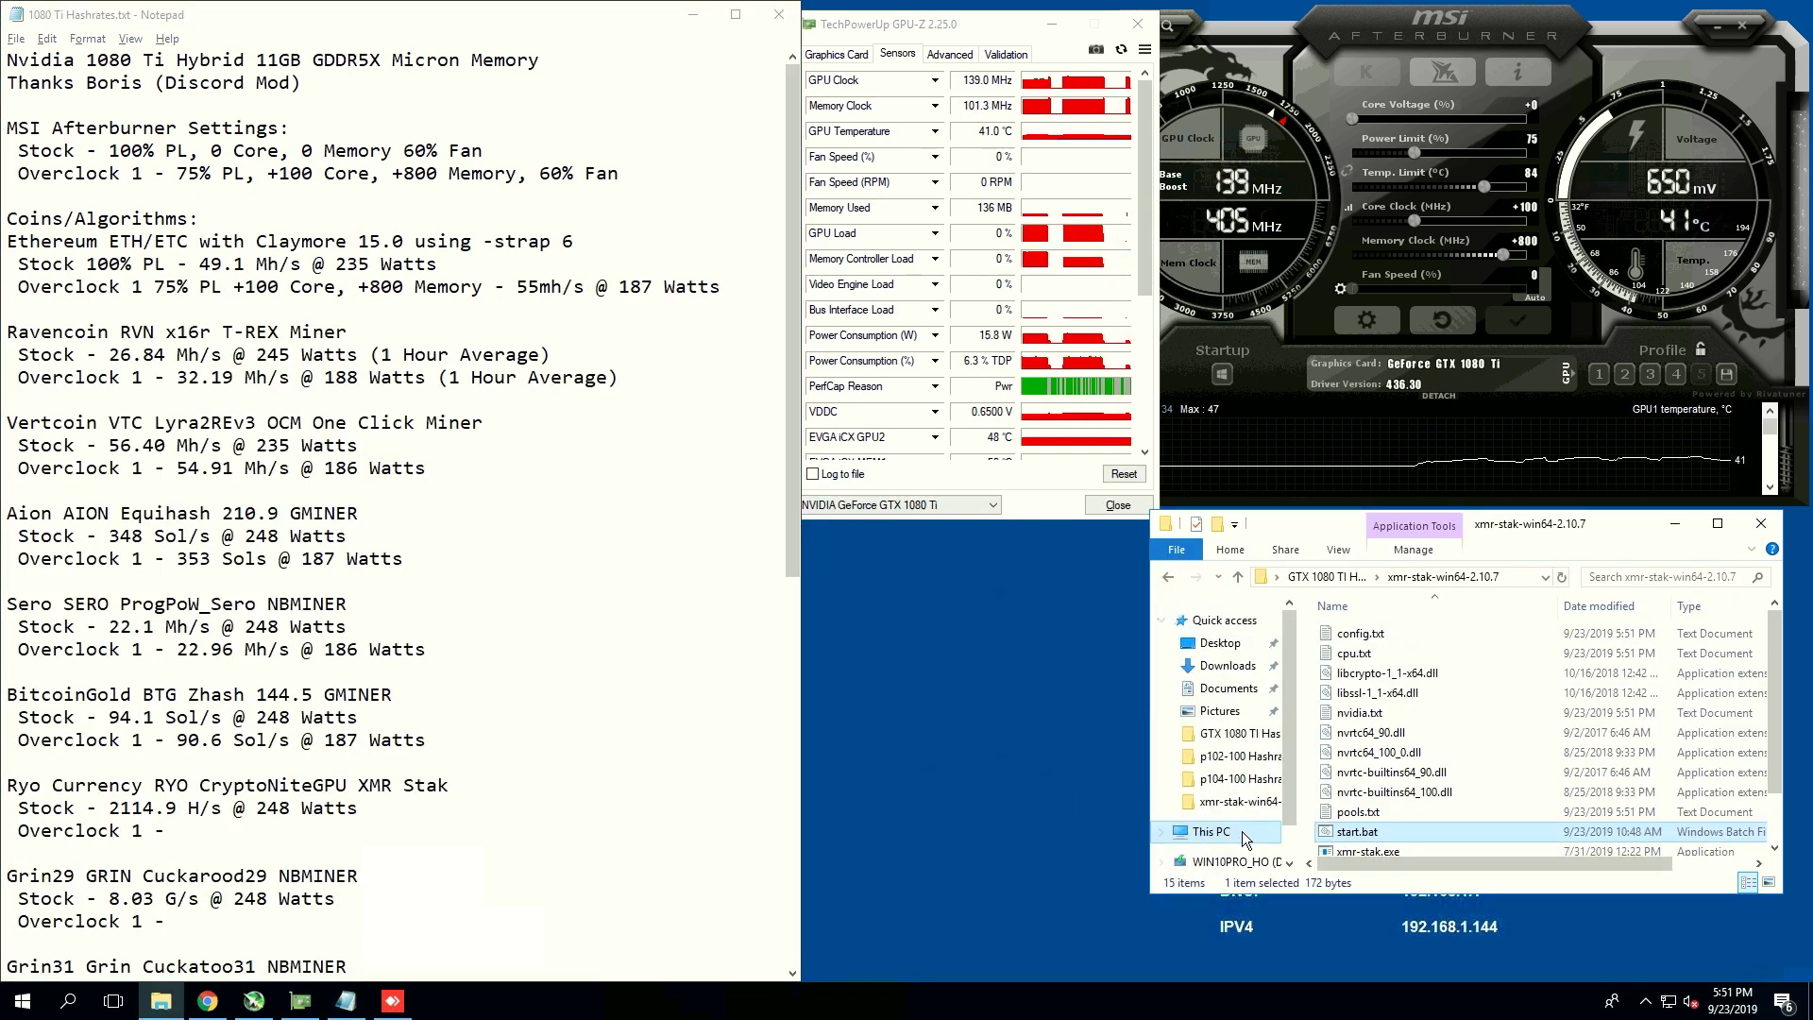
Step: Run start.bat from the xmr-stak-win64-2.10.7 folder and record 2000 H/s @ 188 Watts on the Ryo Currency overclock line
{"action": "double_click", "coordinate": [1369, 833]}
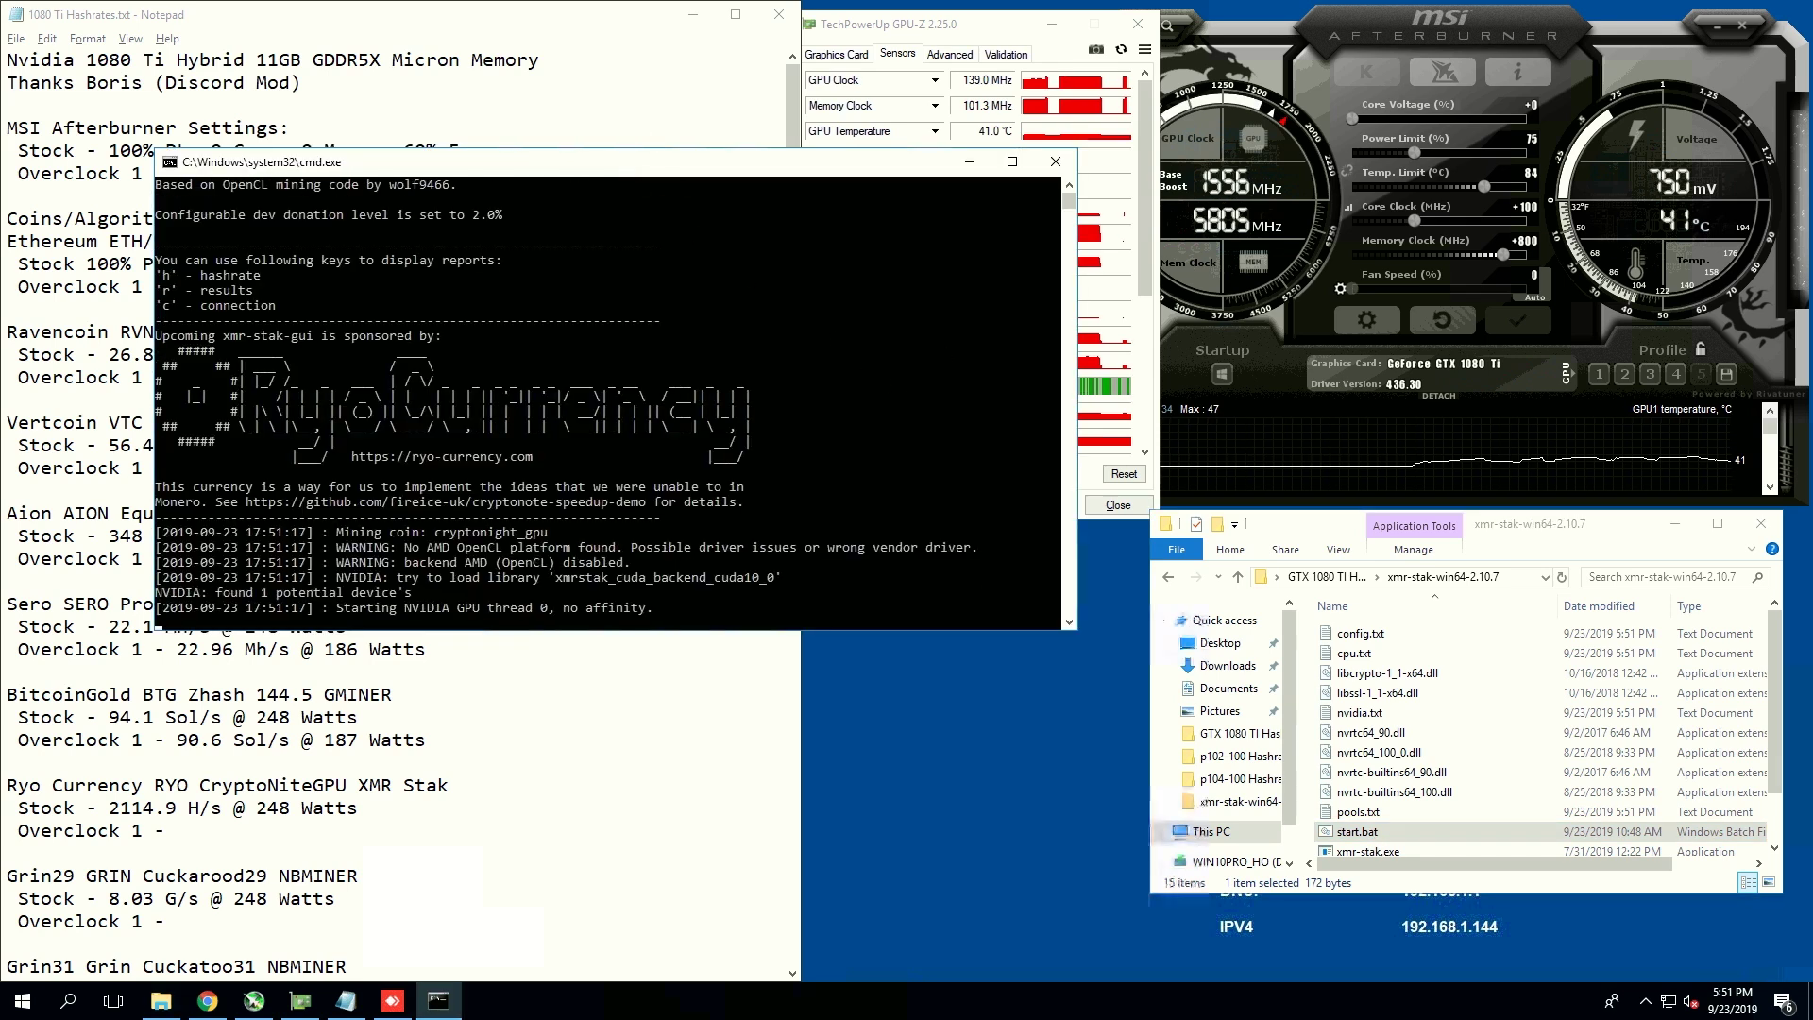
{"action": "left_click_drag", "start_coordinate": [626, 172], "coordinate": [1235, 459]}
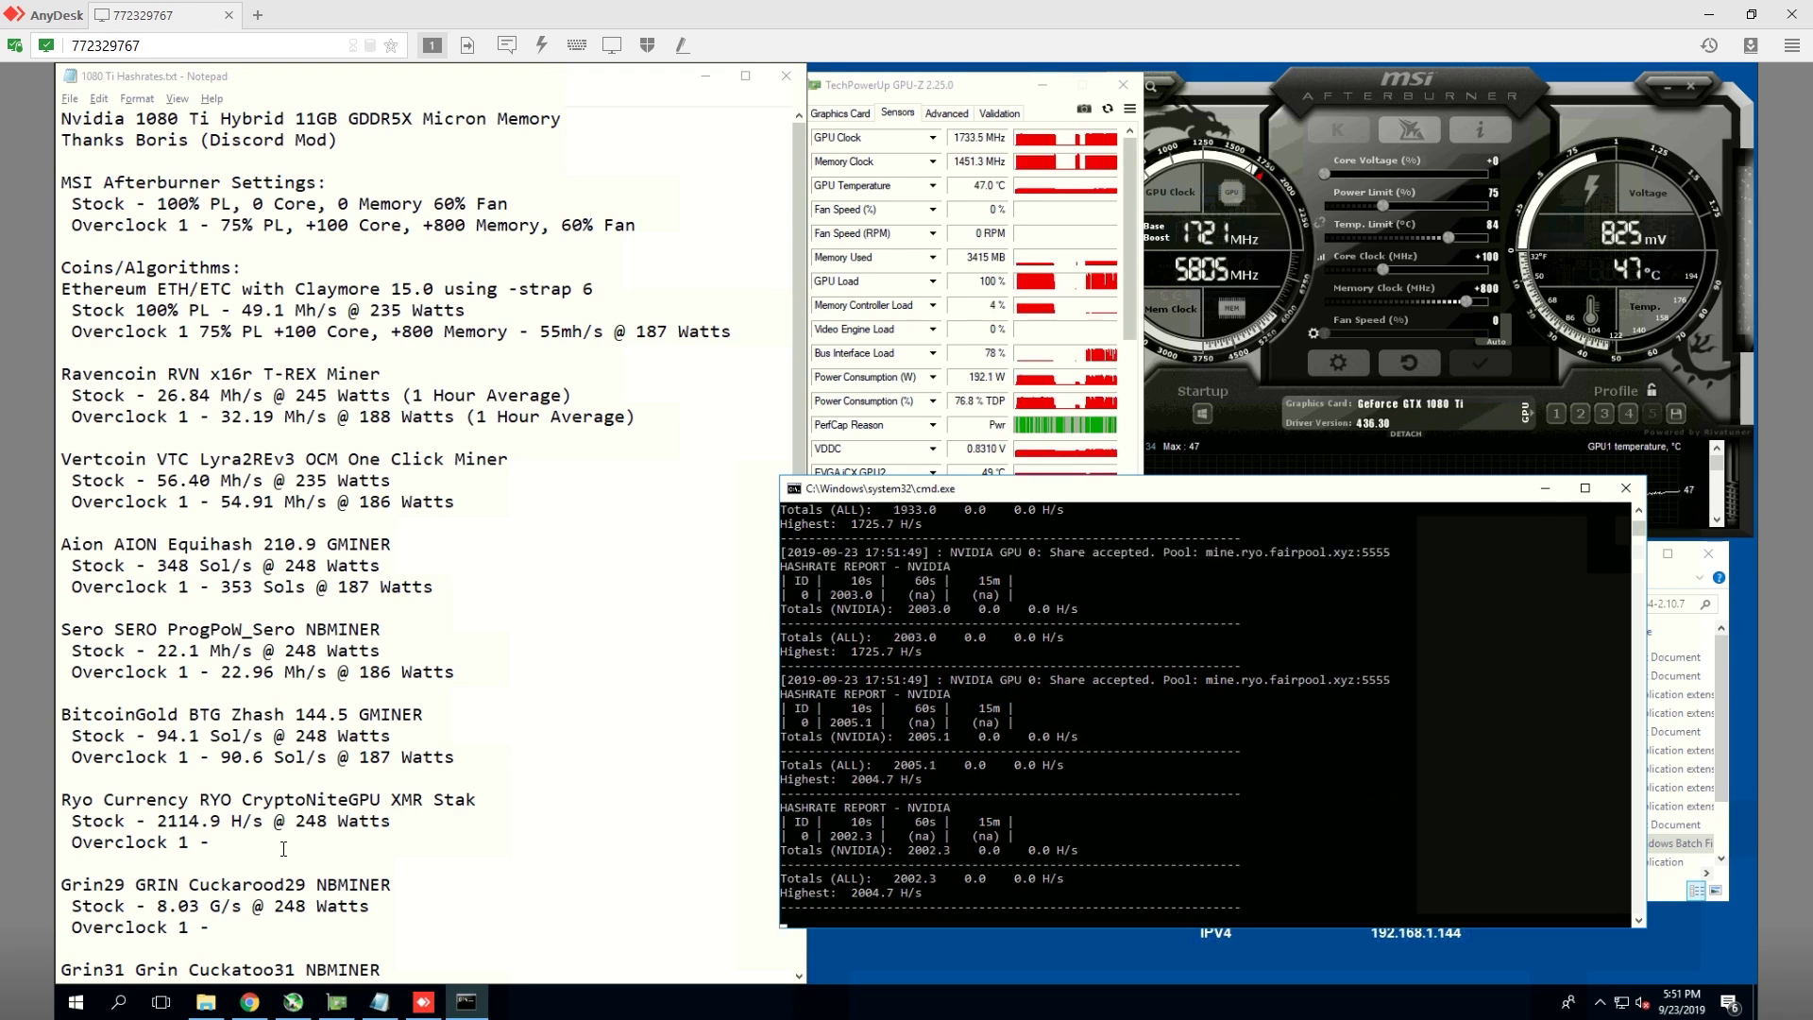
{"action": "left_click", "coordinate": [283, 848]}
{"action": "type", "text": "2000 H"}
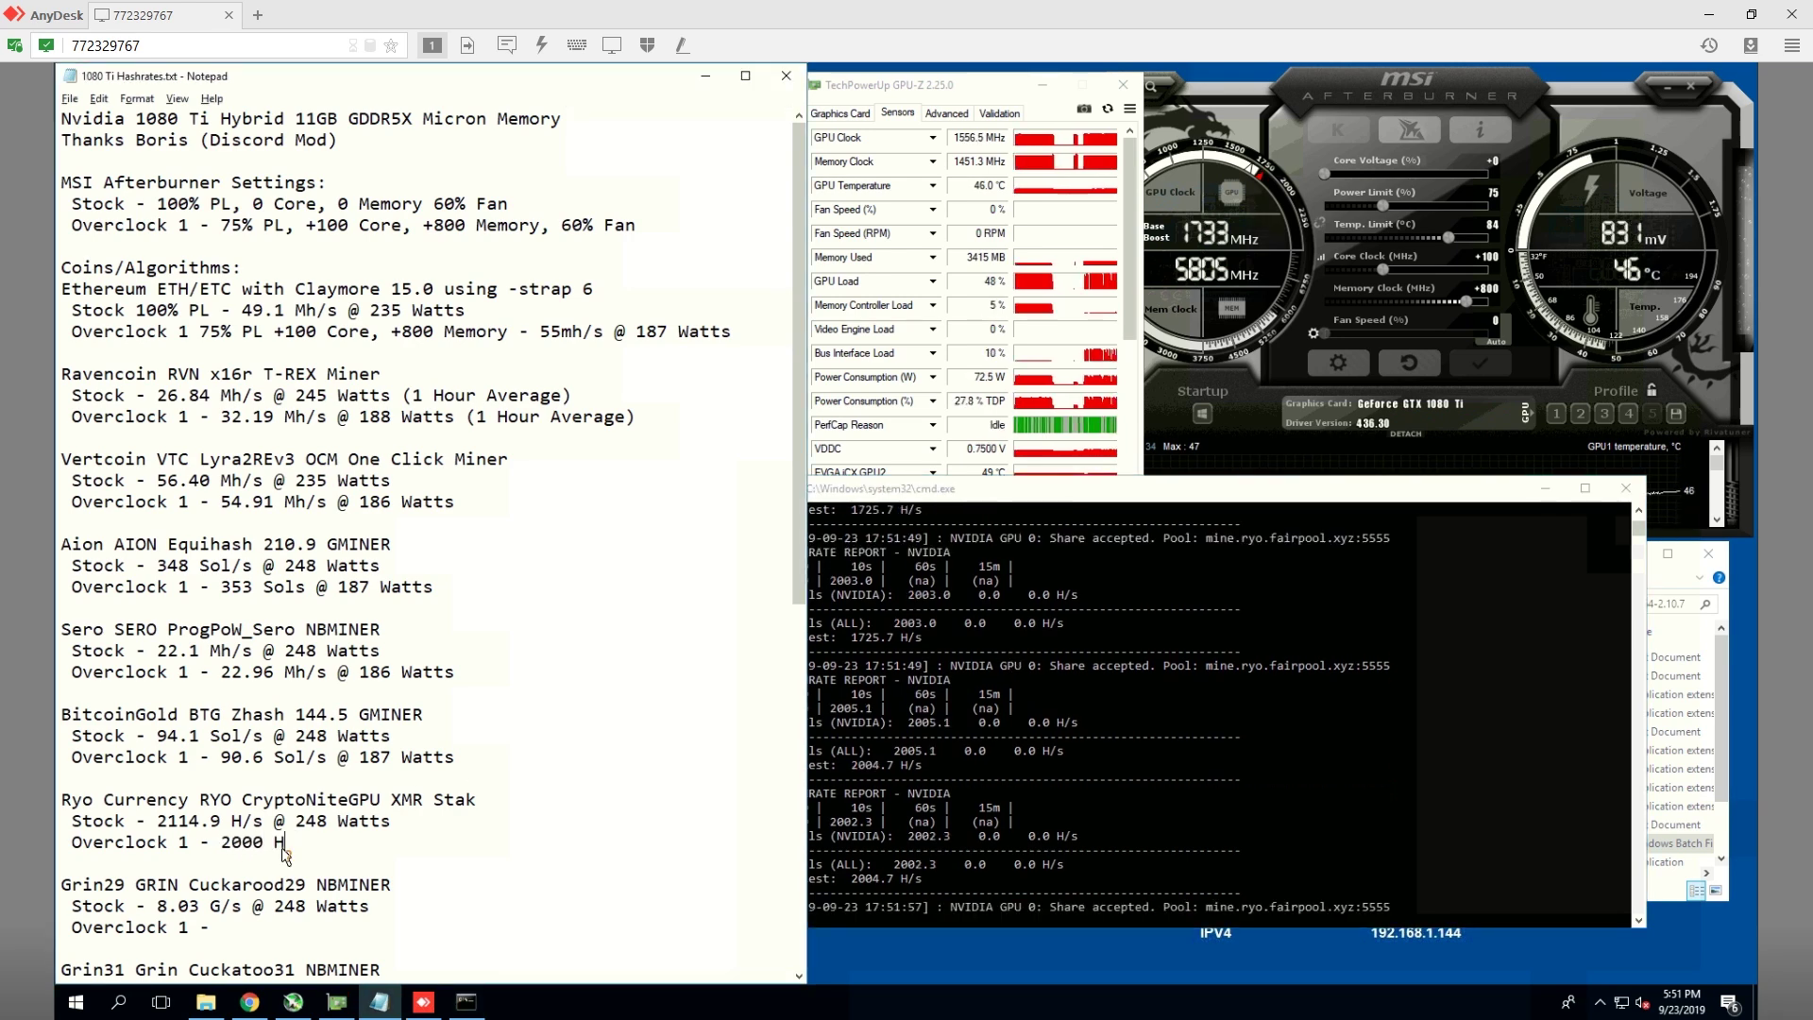
{"action": "type", "text": "/s @ "}
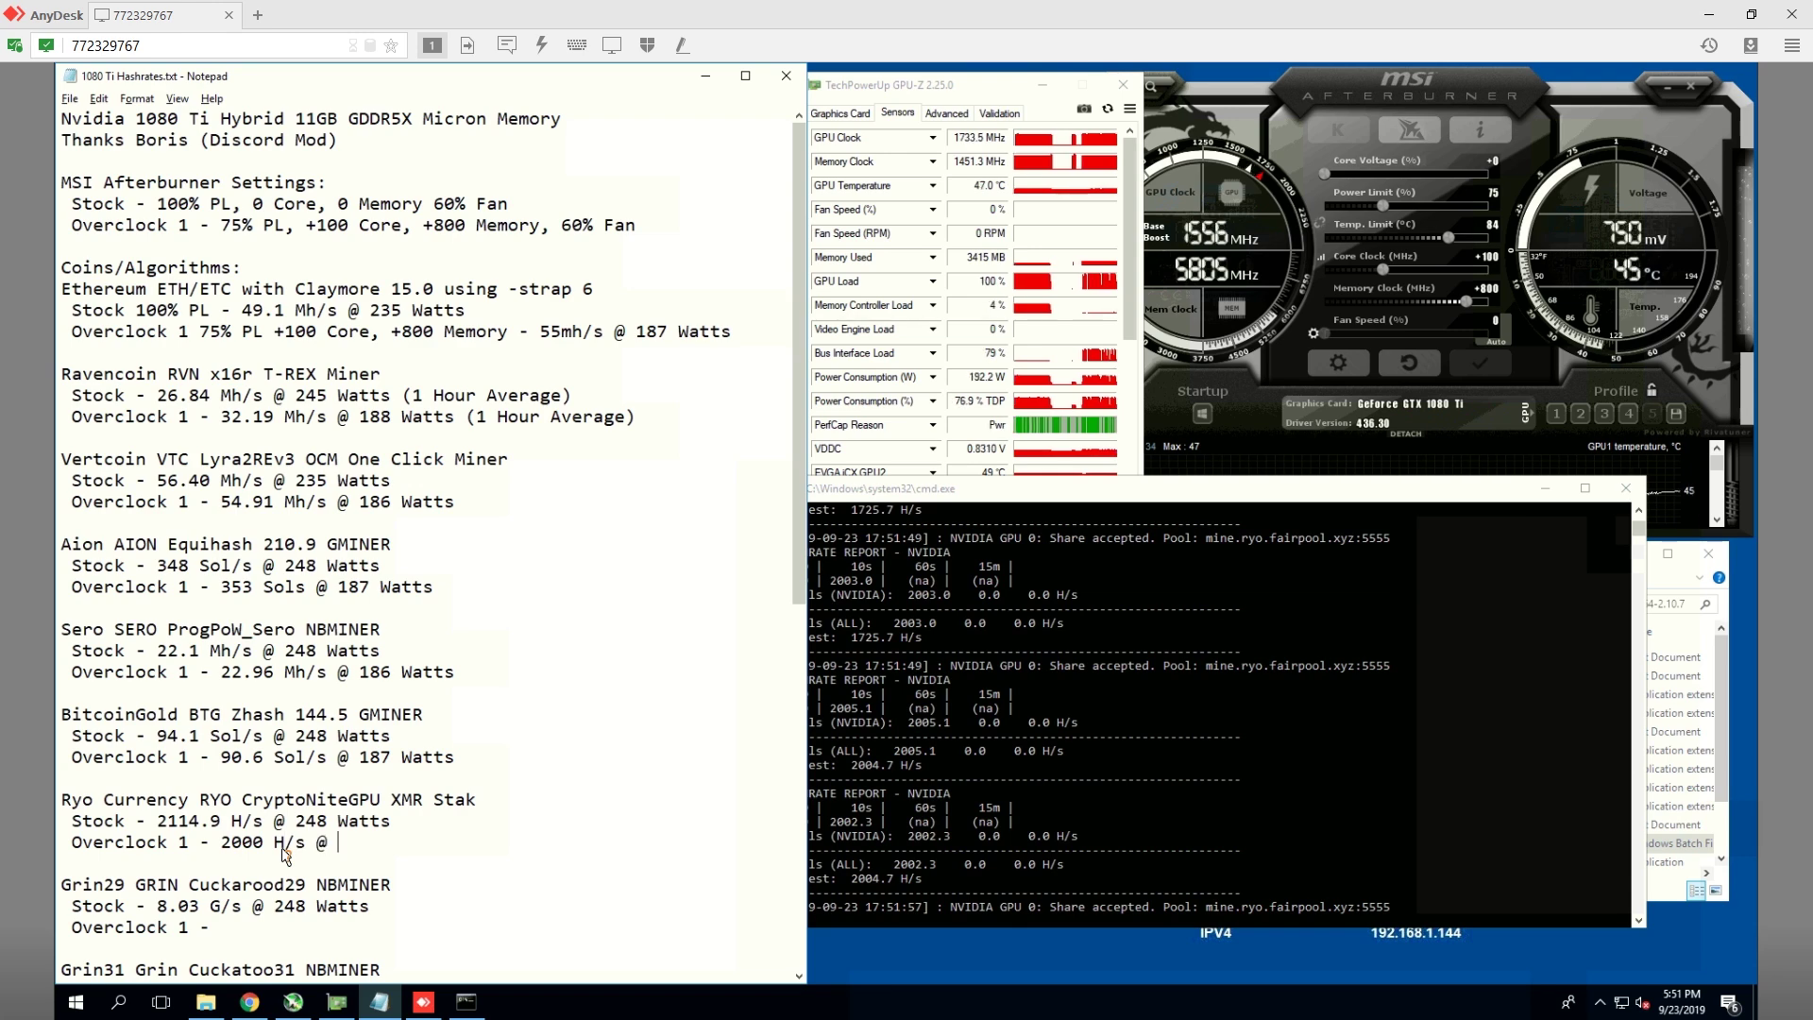
{"action": "type", "text": "1"}
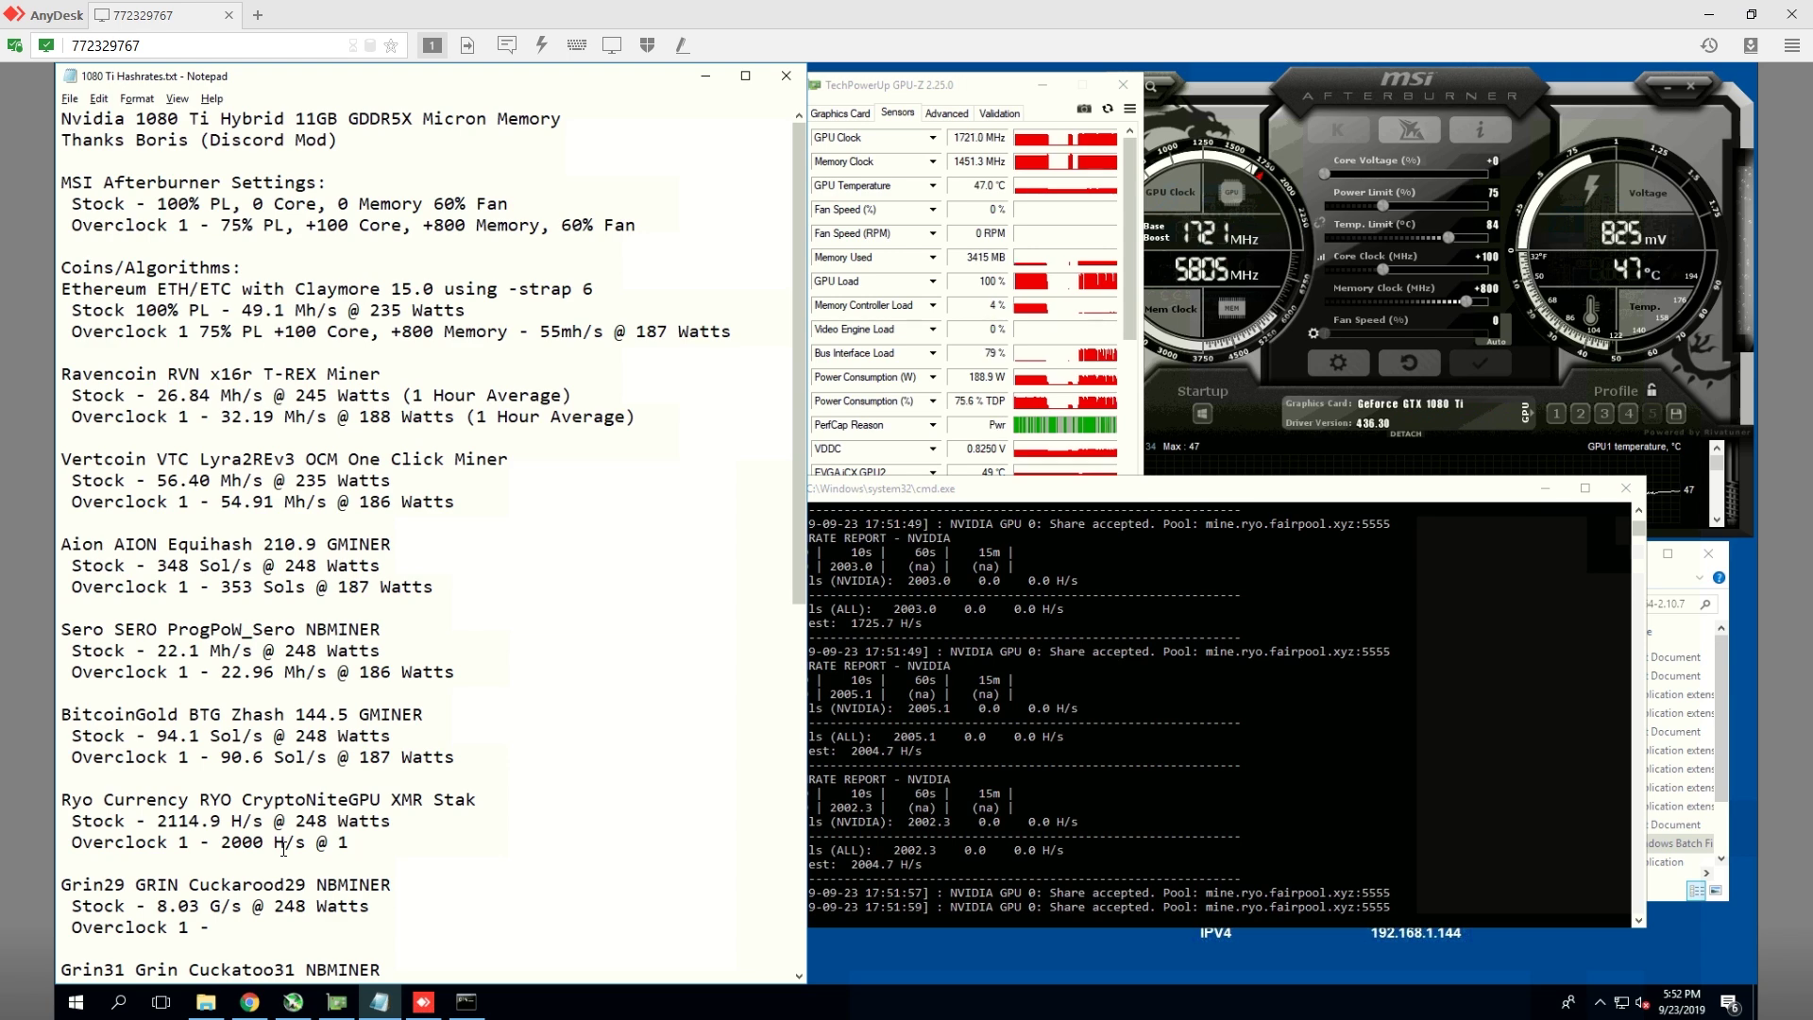
{"action": "type", "text": "88 Watts"}
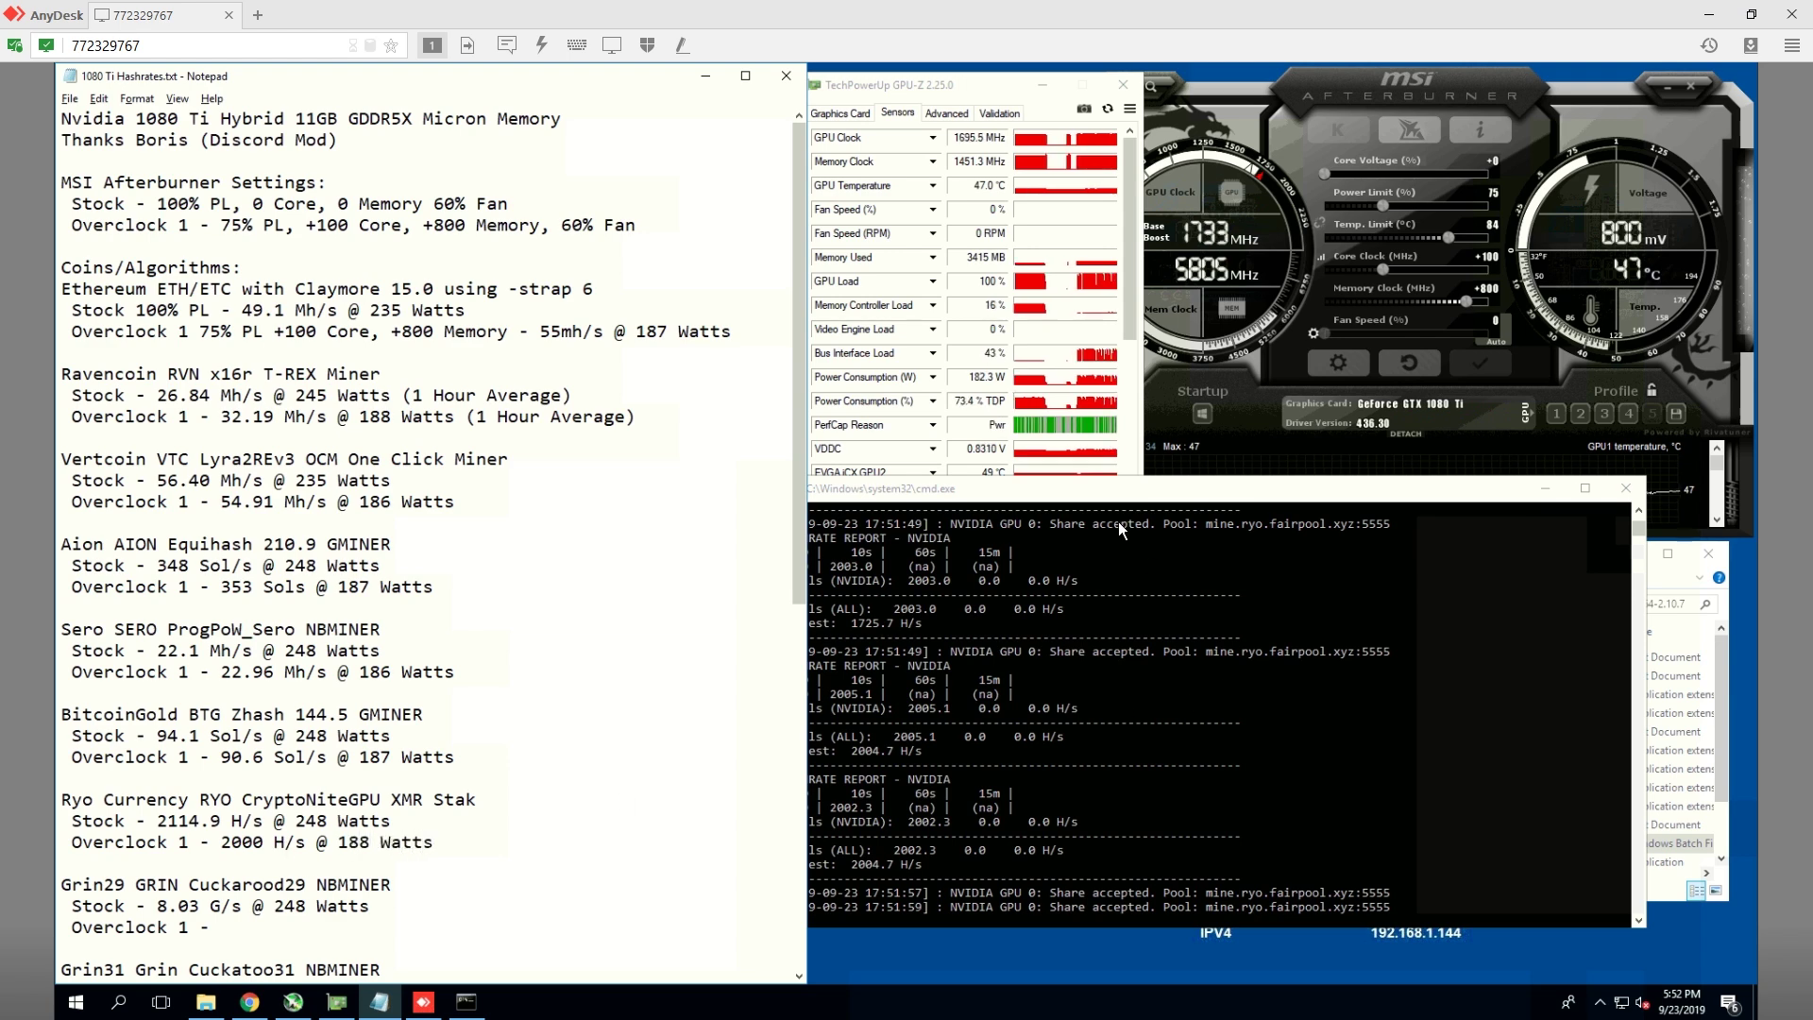
{"action": "left_click", "coordinate": [1093, 507]}
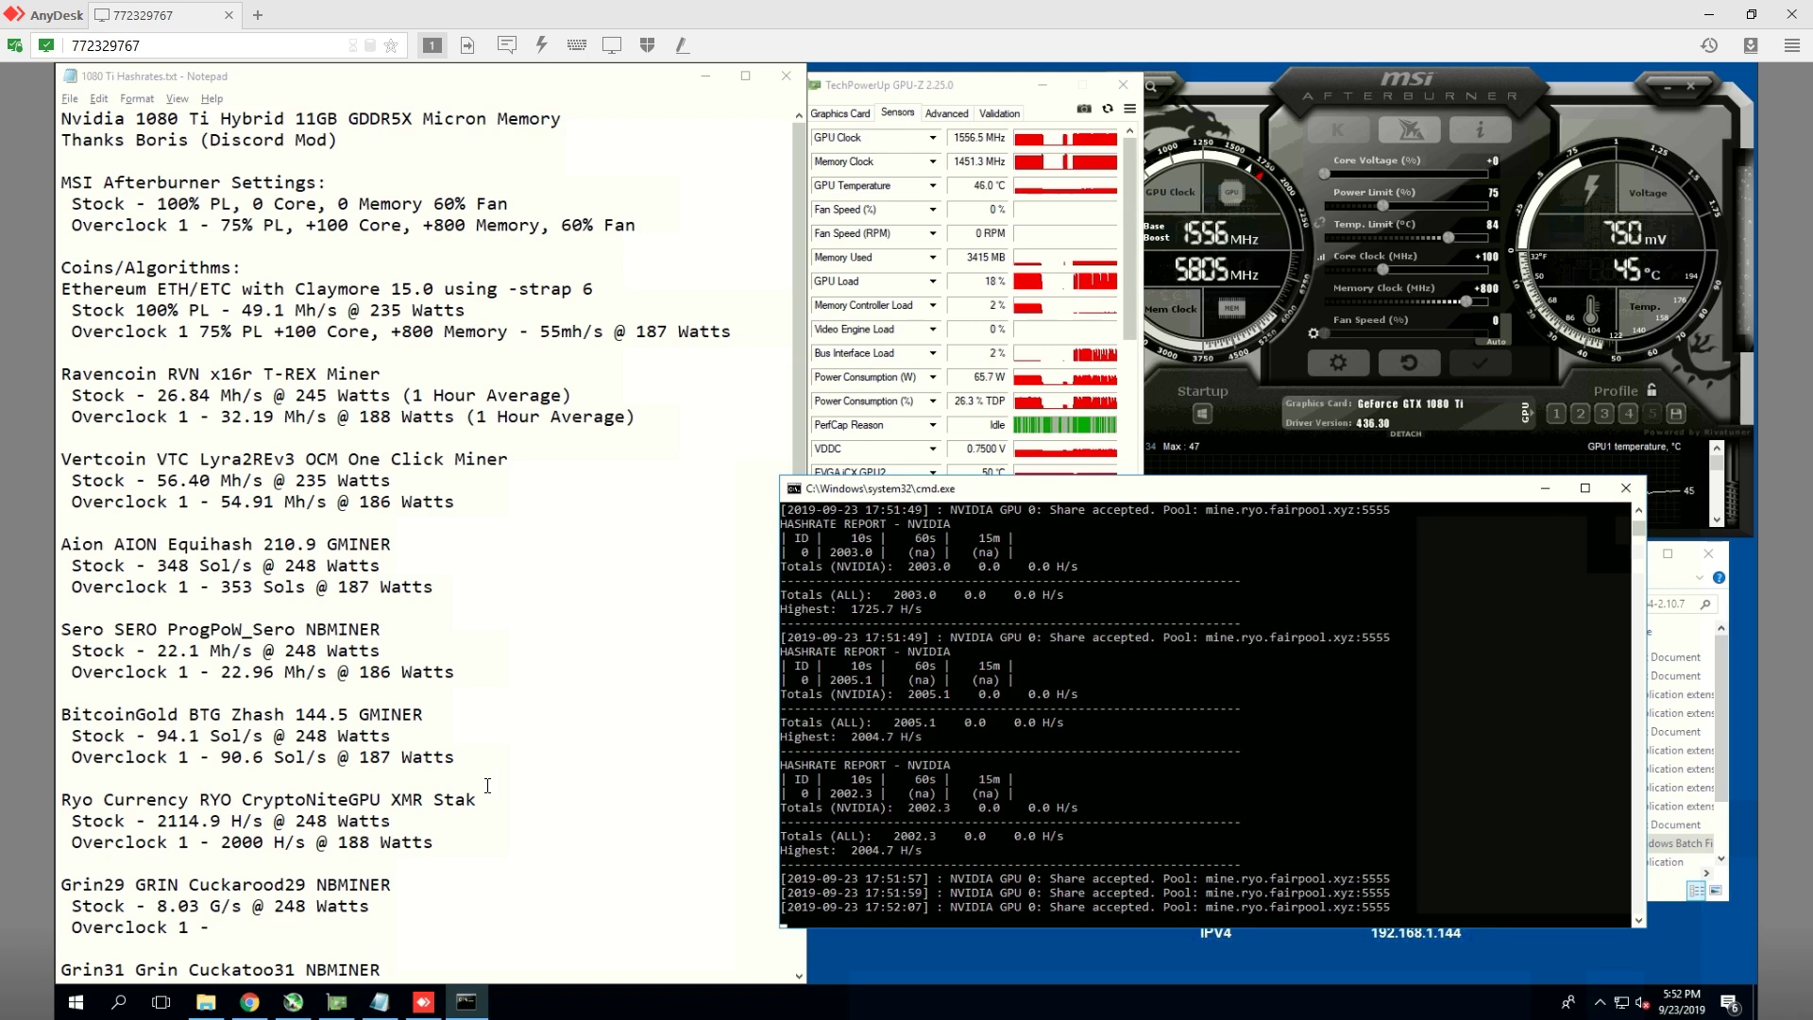
Step: Run start_grin29.bat from the NBMiner_Win folder inside NBMiner_25.2_Win and move its console beside the notes
{"action": "left_click", "coordinate": [384, 879]}
{"action": "scroll", "coordinate": [396, 888], "scroll_direction": "down", "scroll_amount": 5}
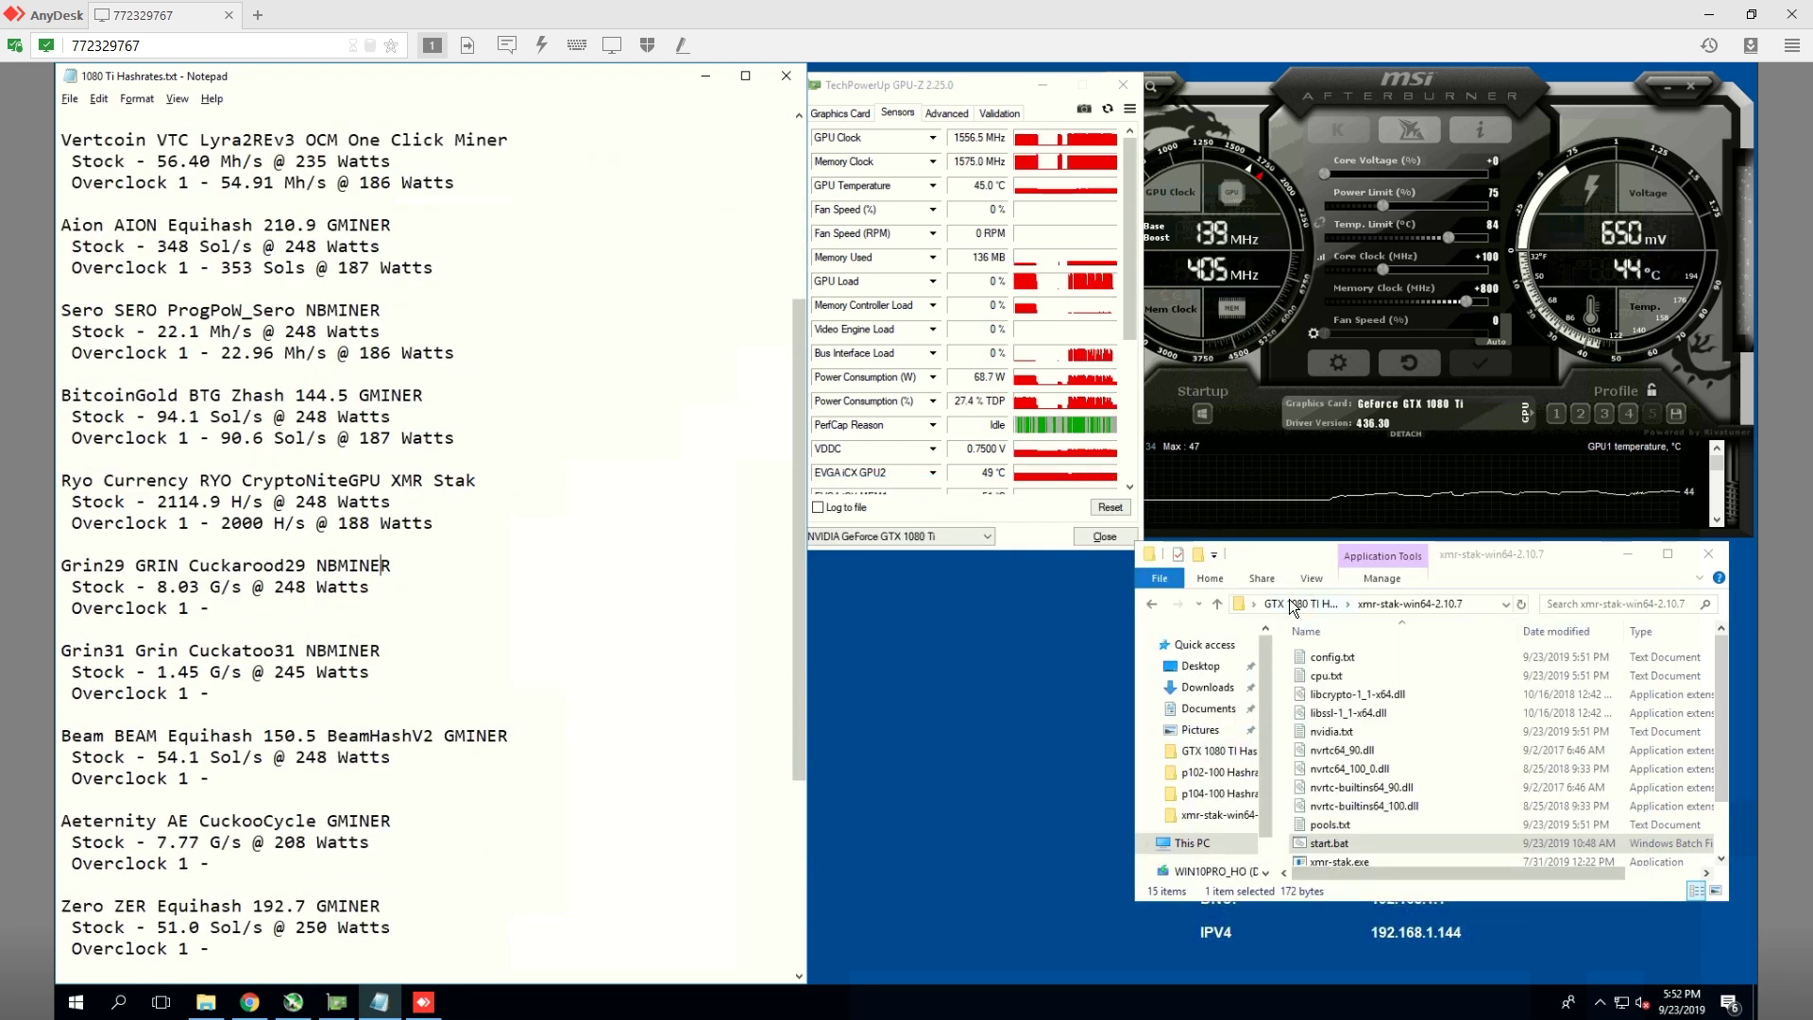
{"action": "left_click", "coordinate": [1291, 604]}
{"action": "double_click", "coordinate": [1344, 690]}
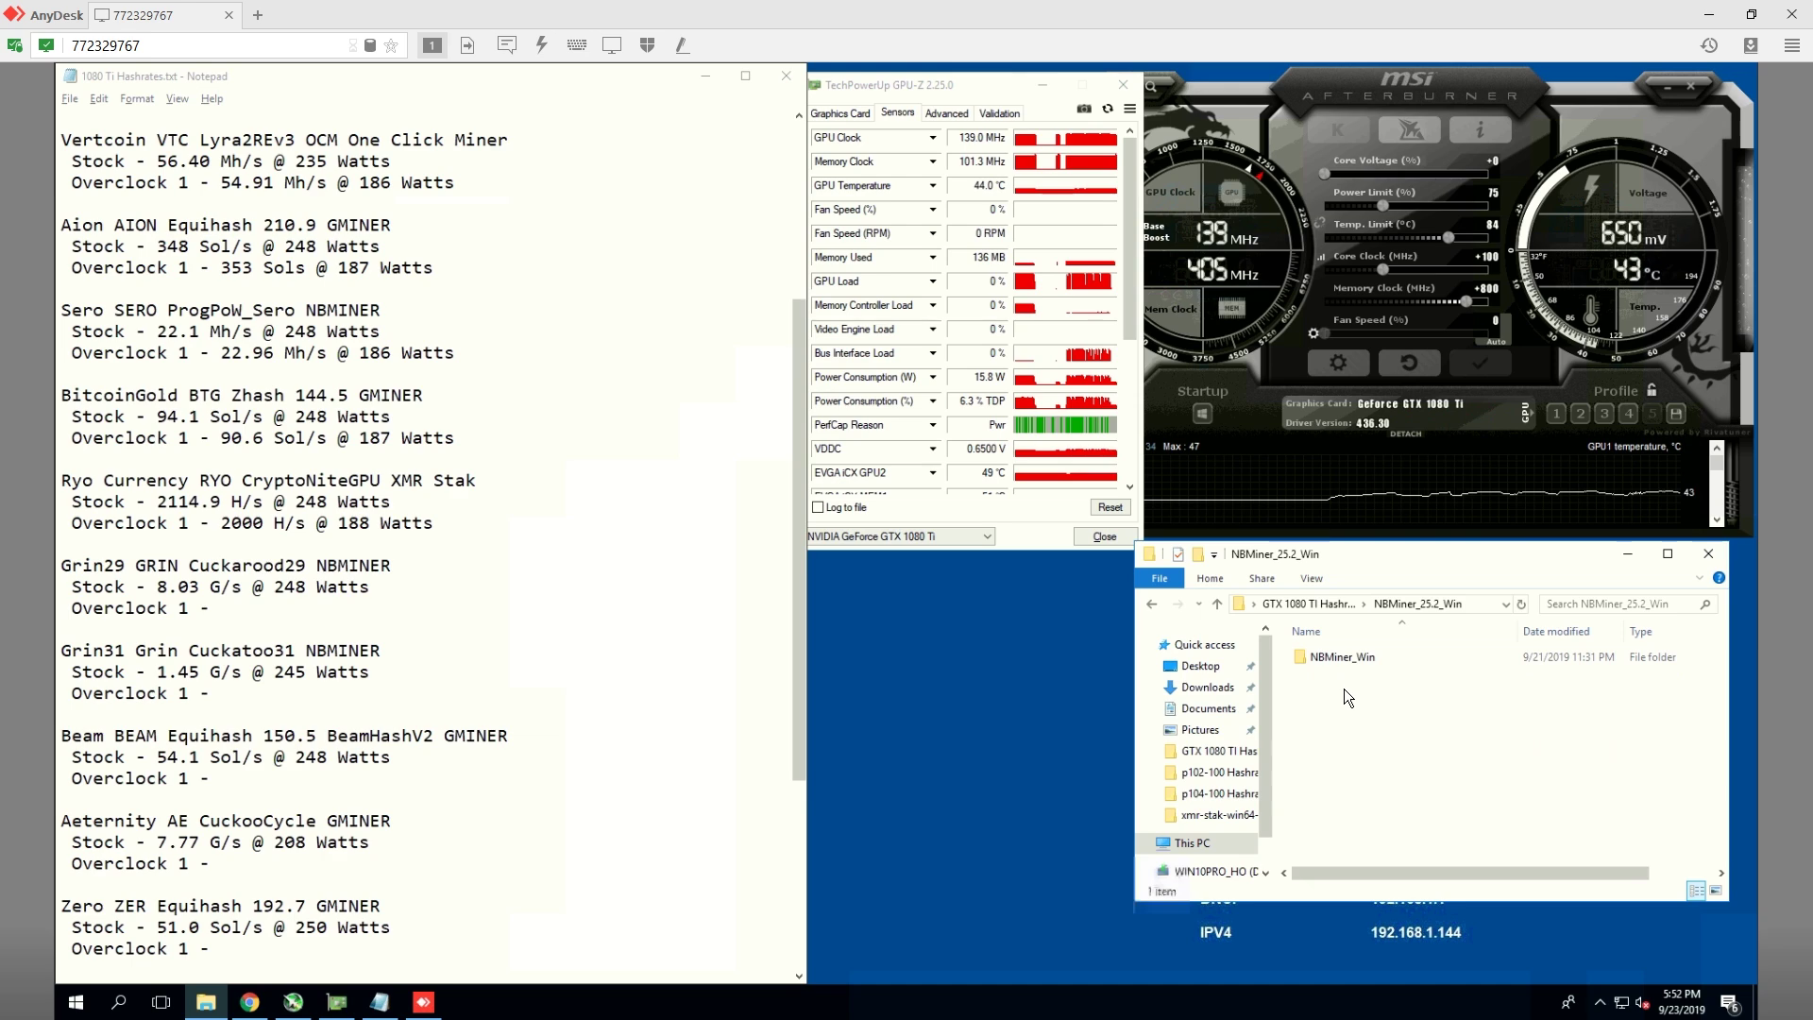
{"action": "left_click", "coordinate": [1347, 661]}
{"action": "double_click", "coordinate": [1347, 661]}
{"action": "double_click", "coordinate": [1369, 761]}
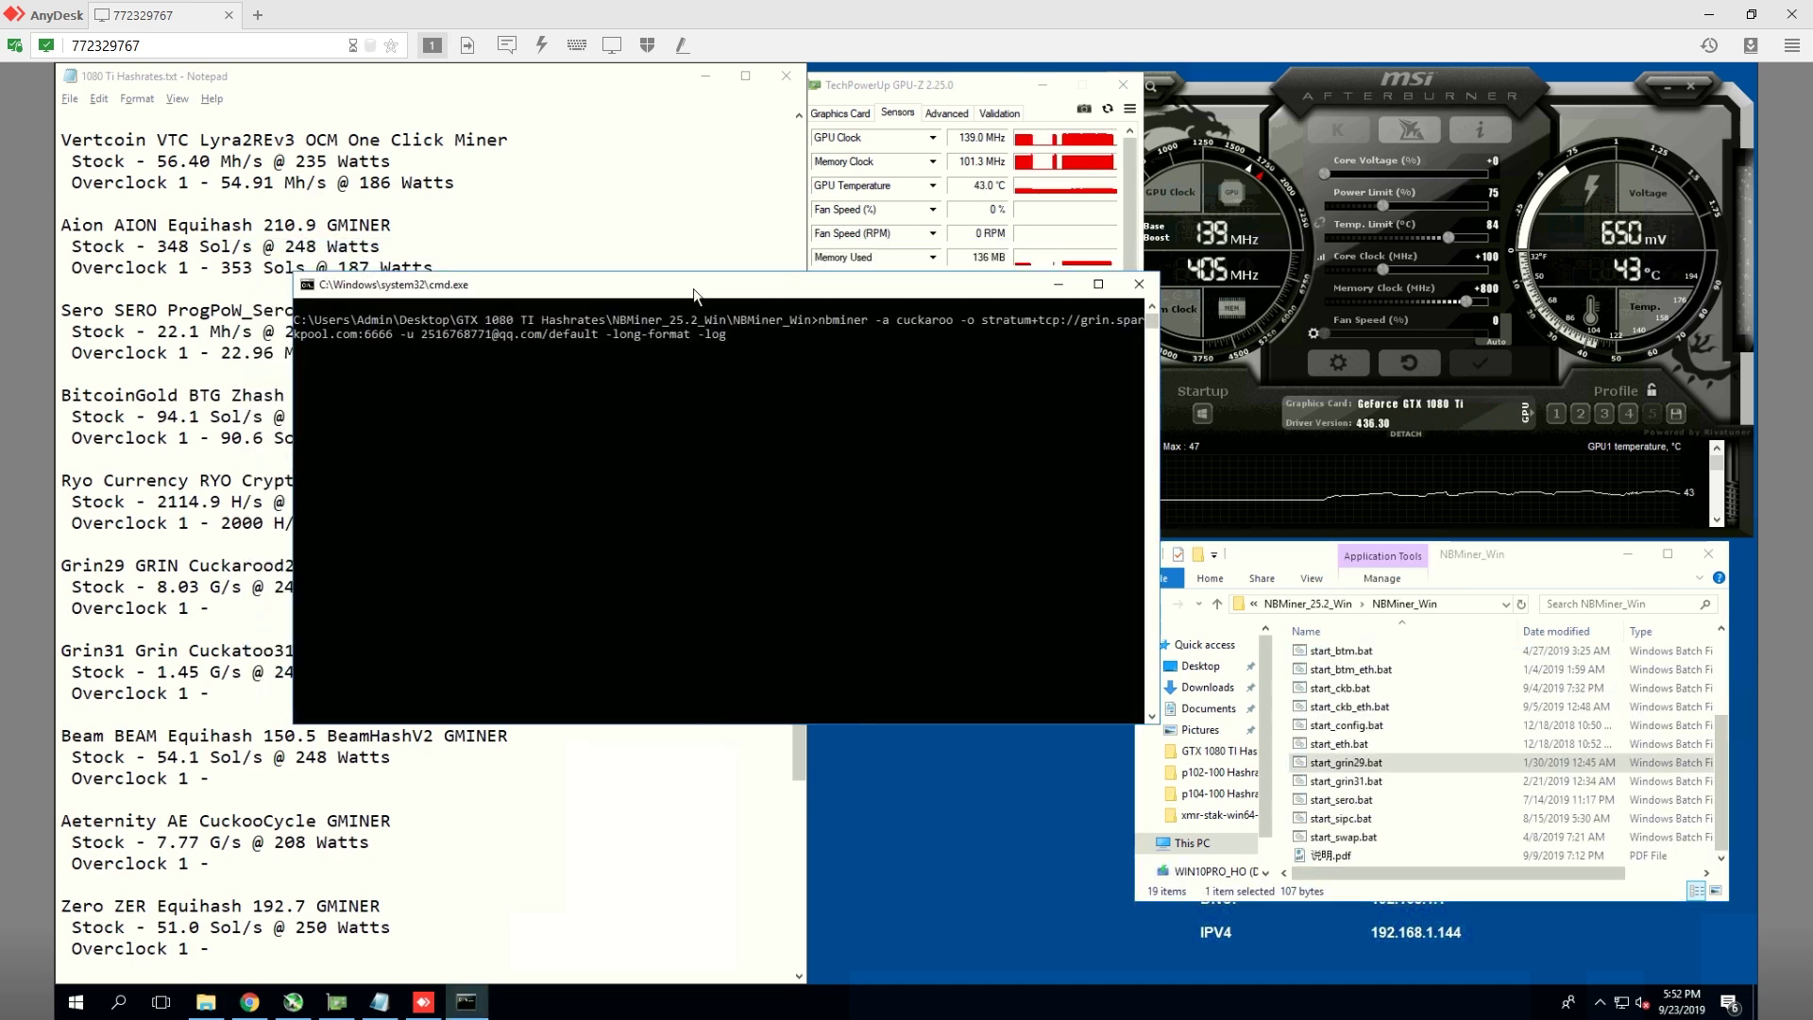
{"action": "left_click_drag", "start_coordinate": [687, 284], "coordinate": [1147, 487]}
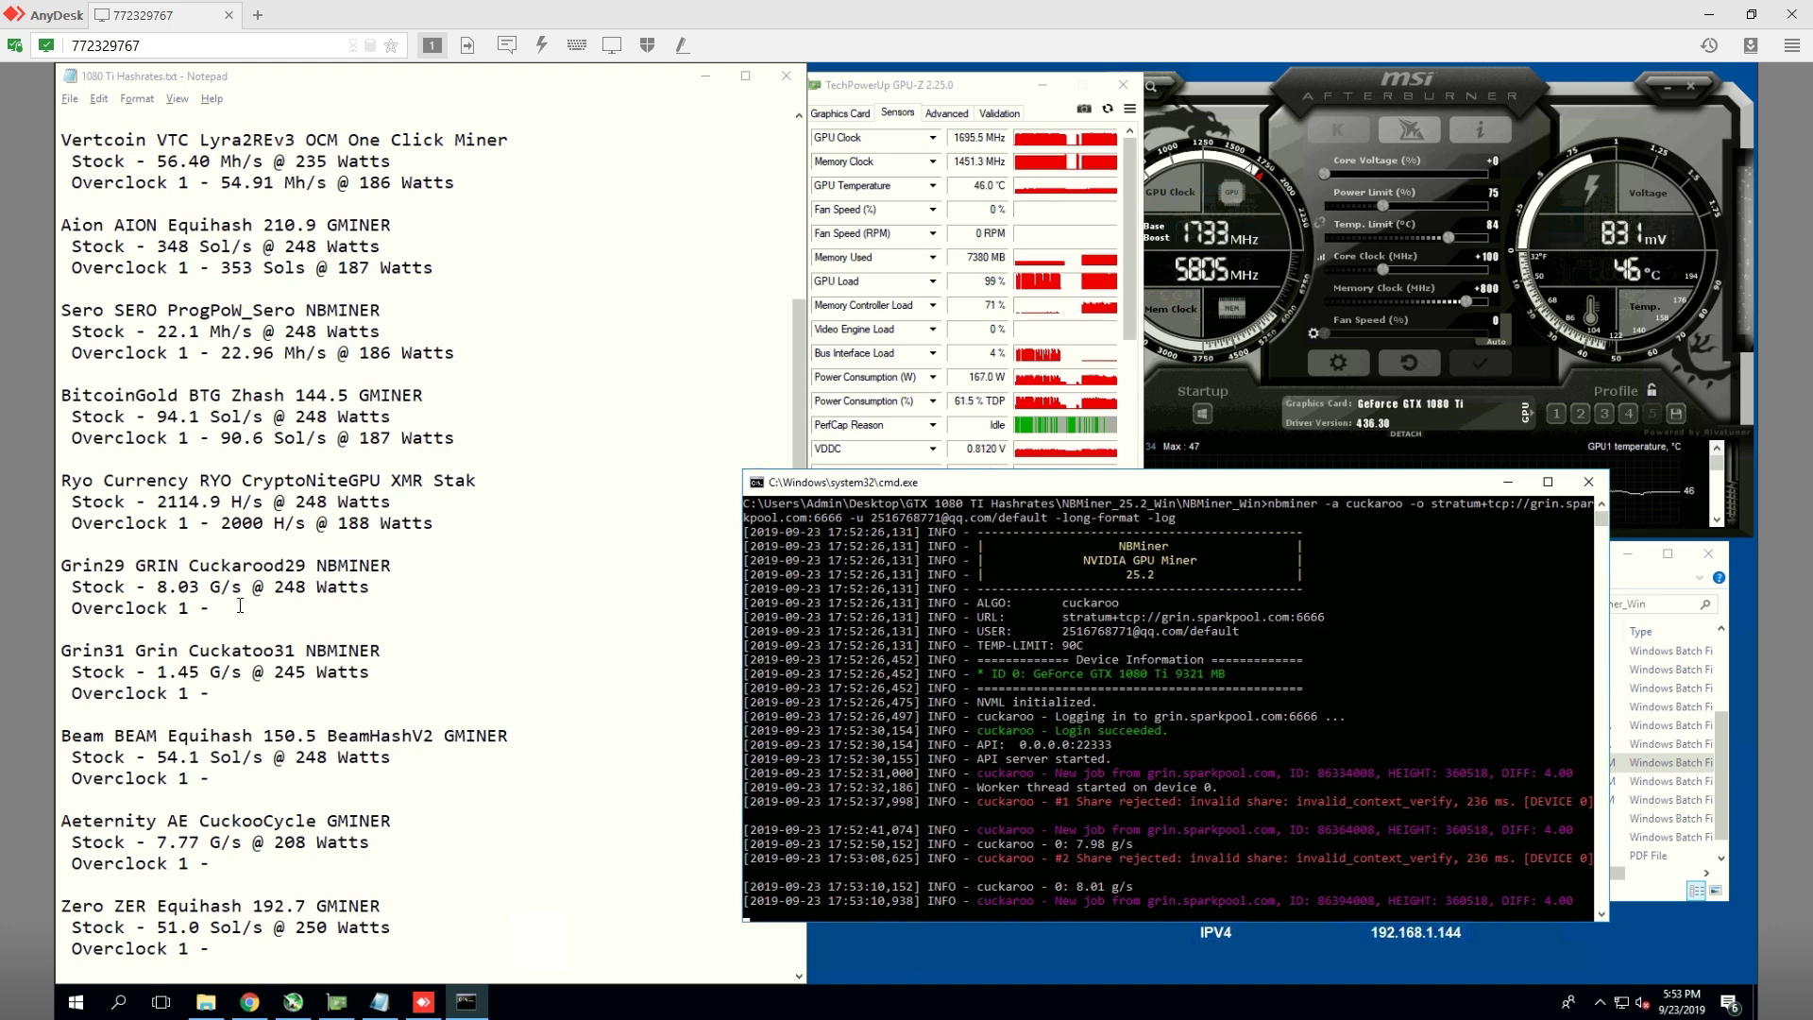
Step: Record 8.01 G/s @ 184 Watts on the Grin29 overclock line in the notes and close the NBMiner console
{"action": "left_click", "coordinate": [240, 605]}
{"action": "type", "text": "8"}
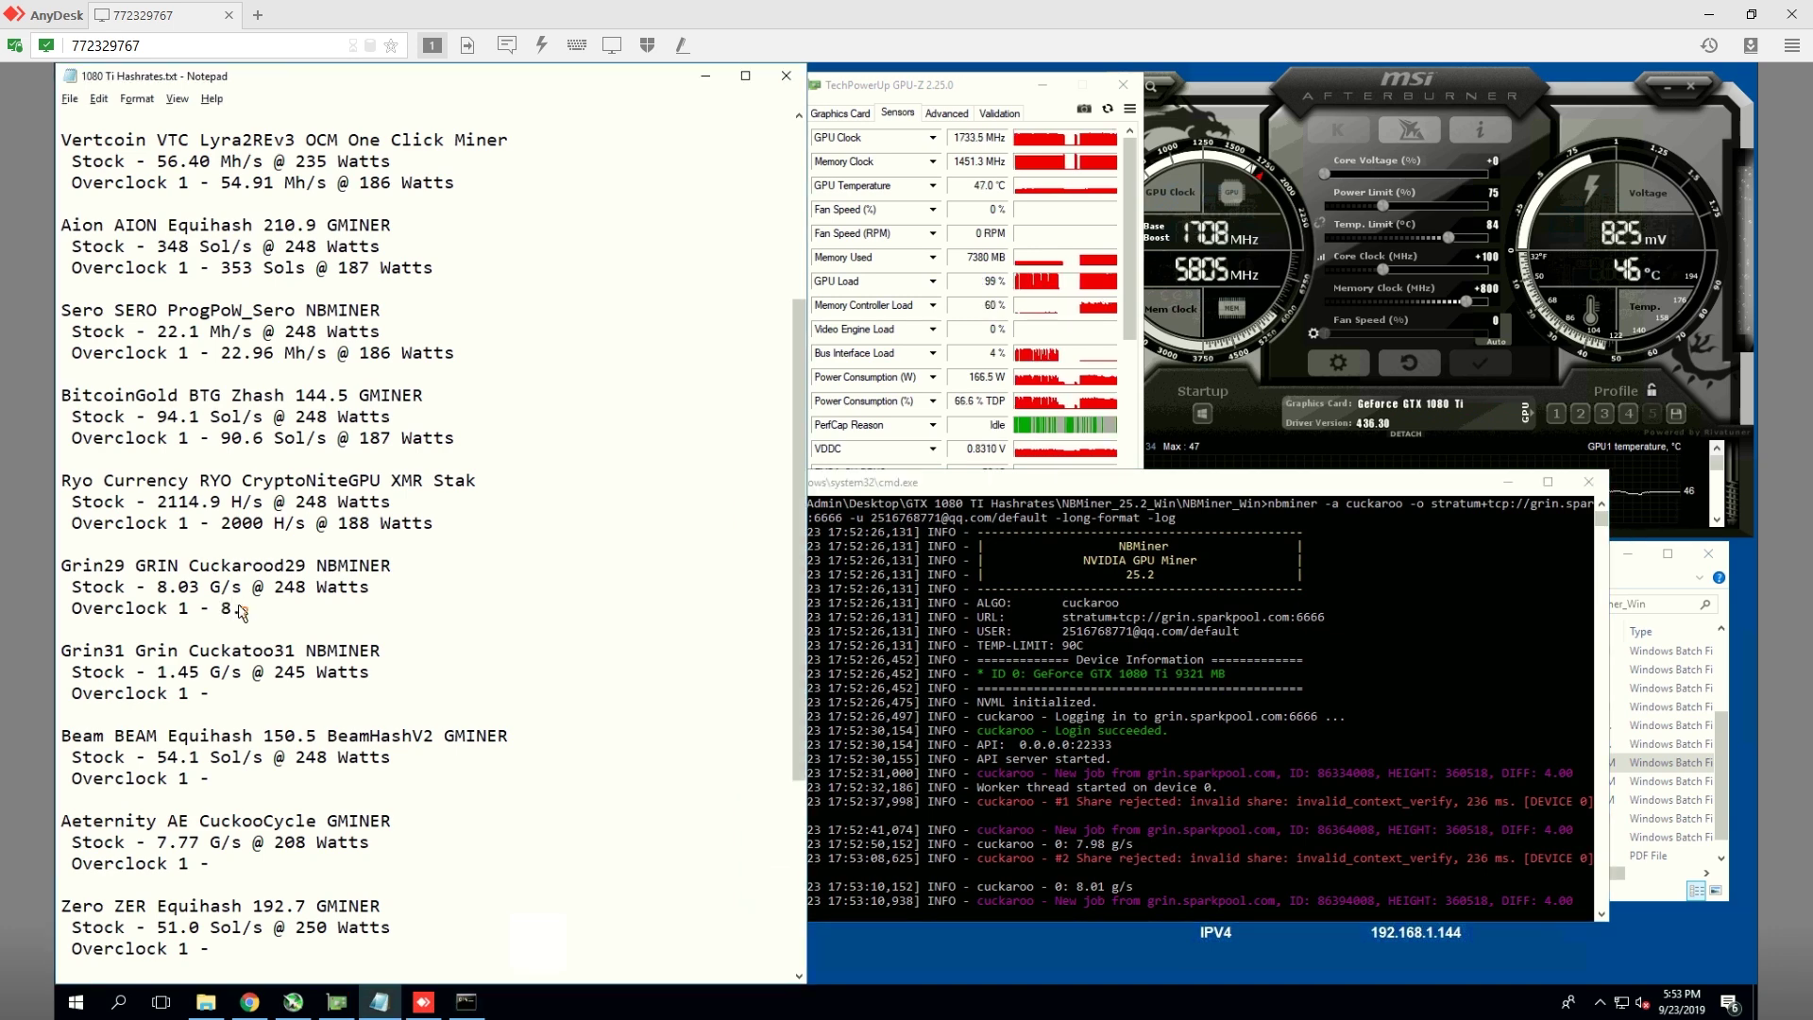
{"action": "type", "text": ".01 G/s "}
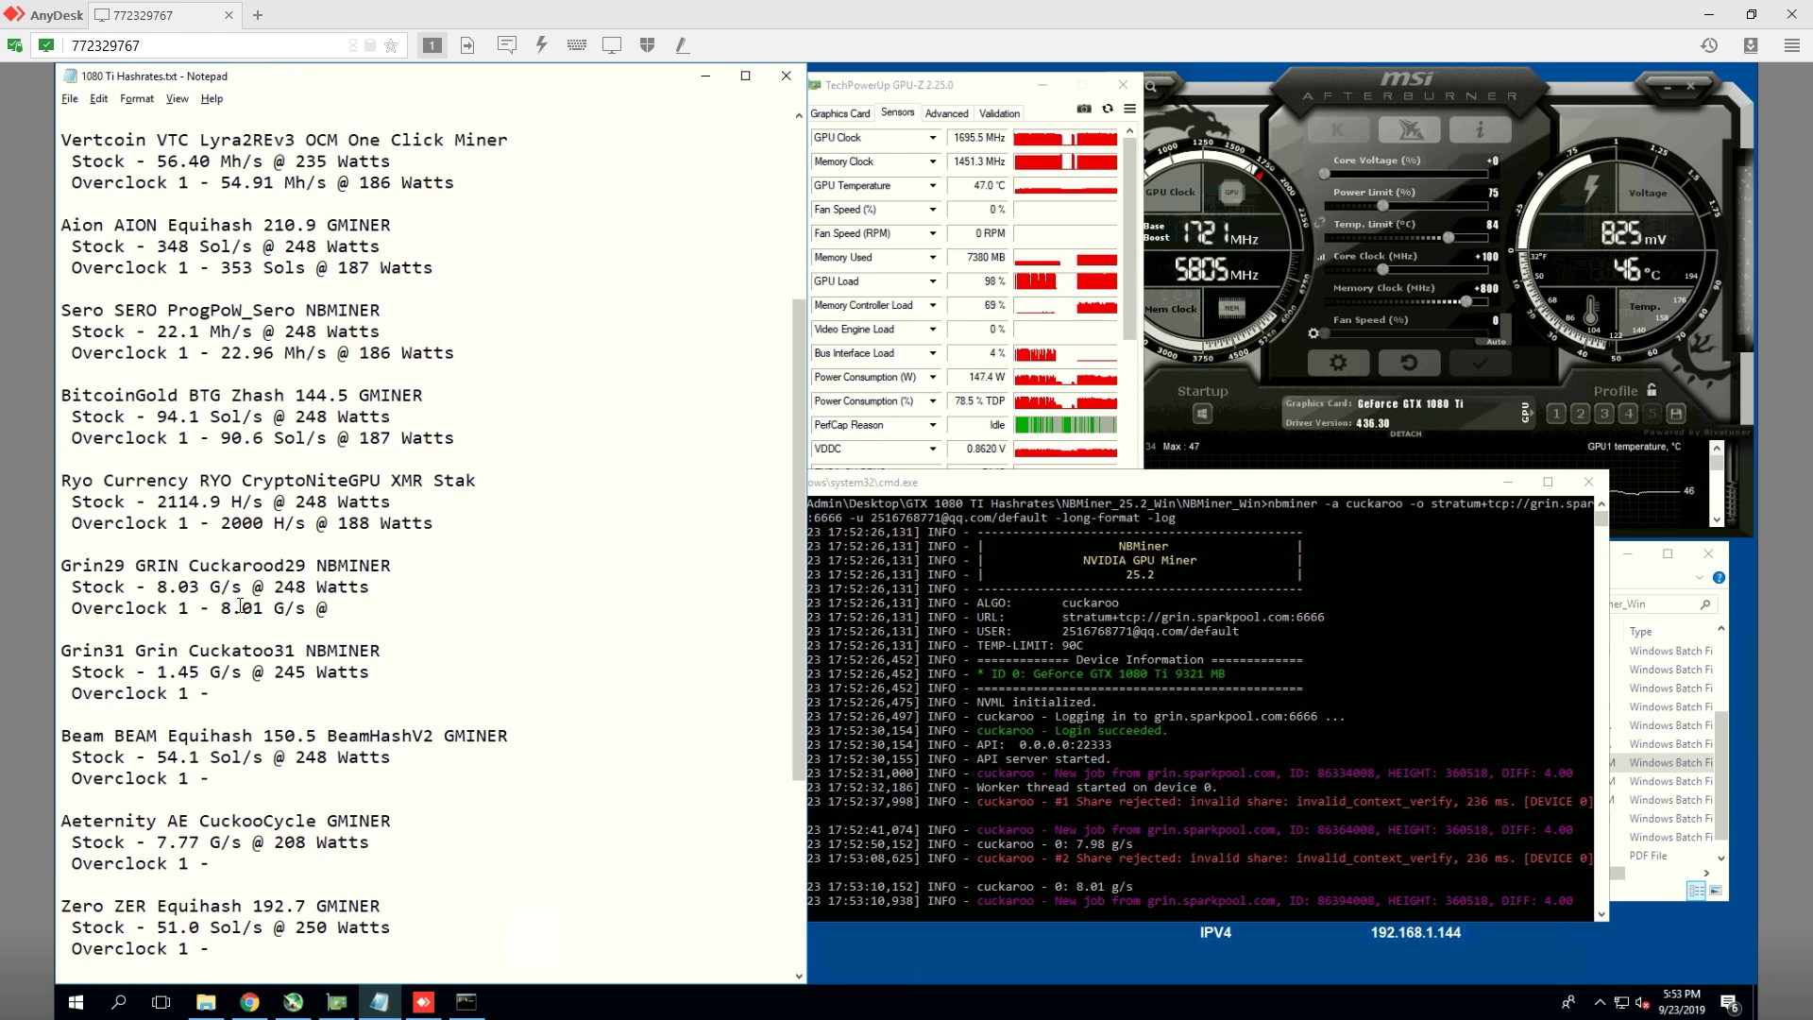
{"action": "type", "text": "@ 156 "}
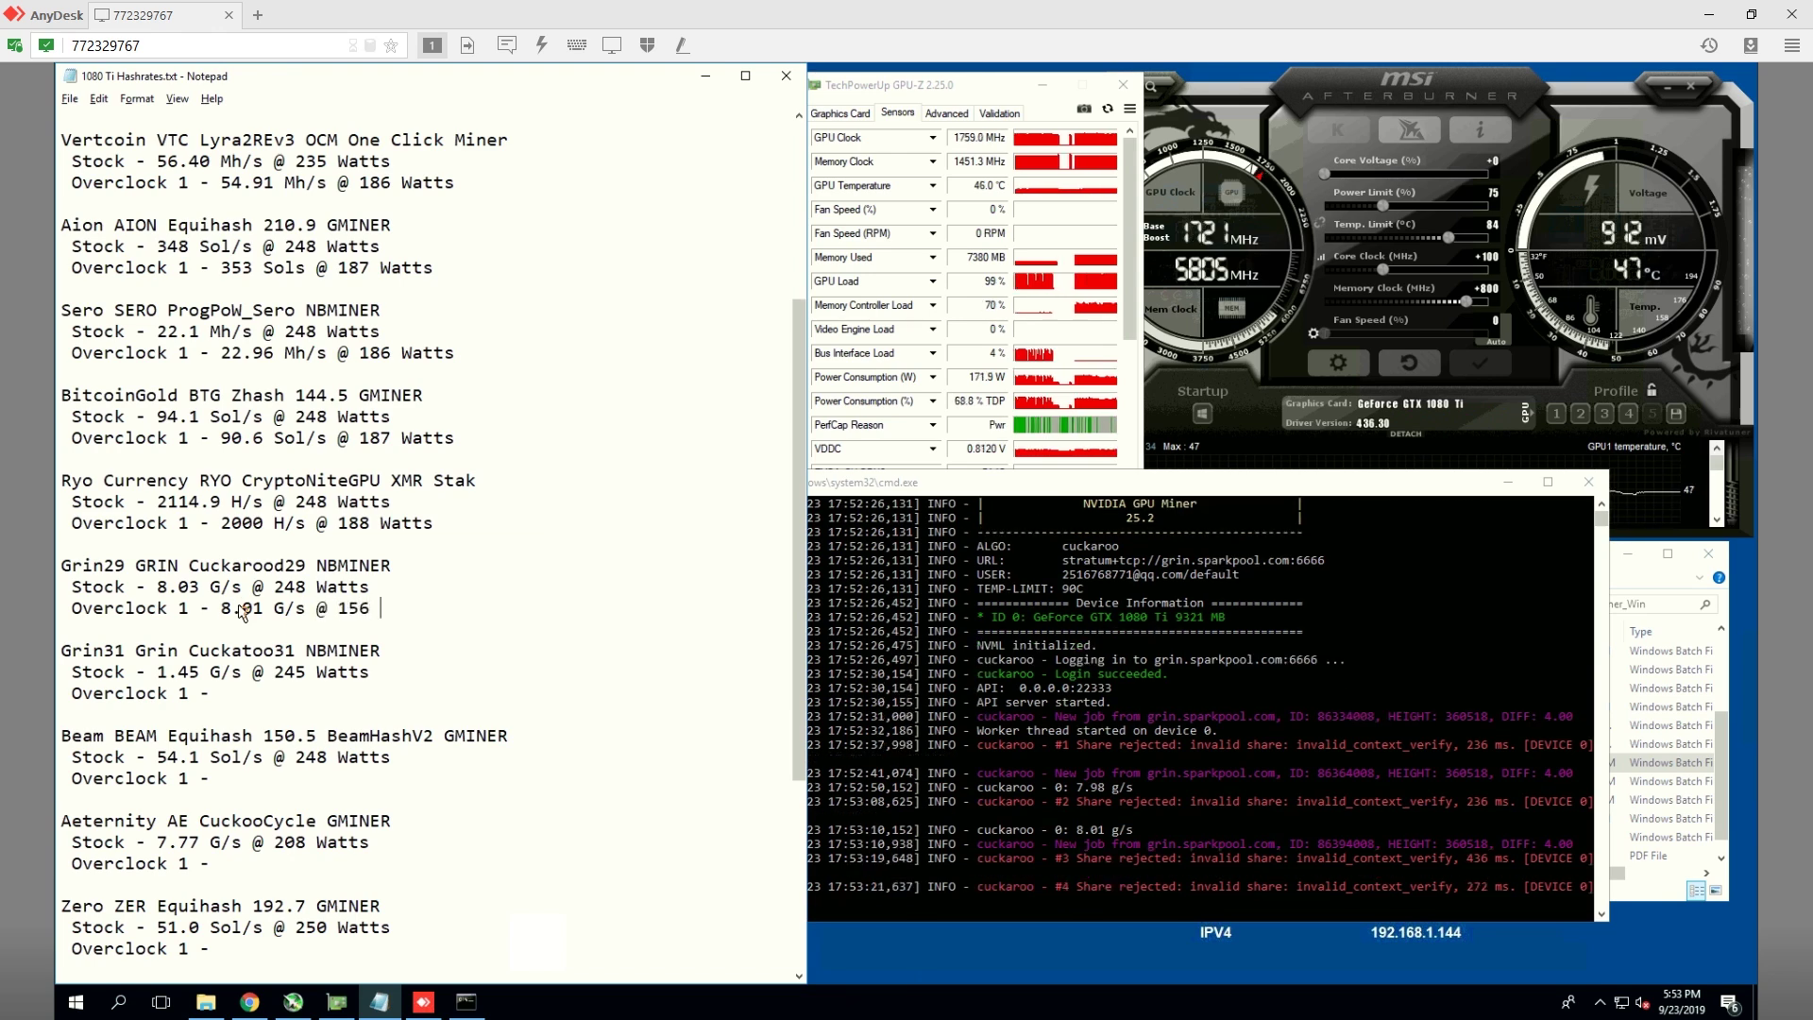
{"action": "type", "text": "Watts"}
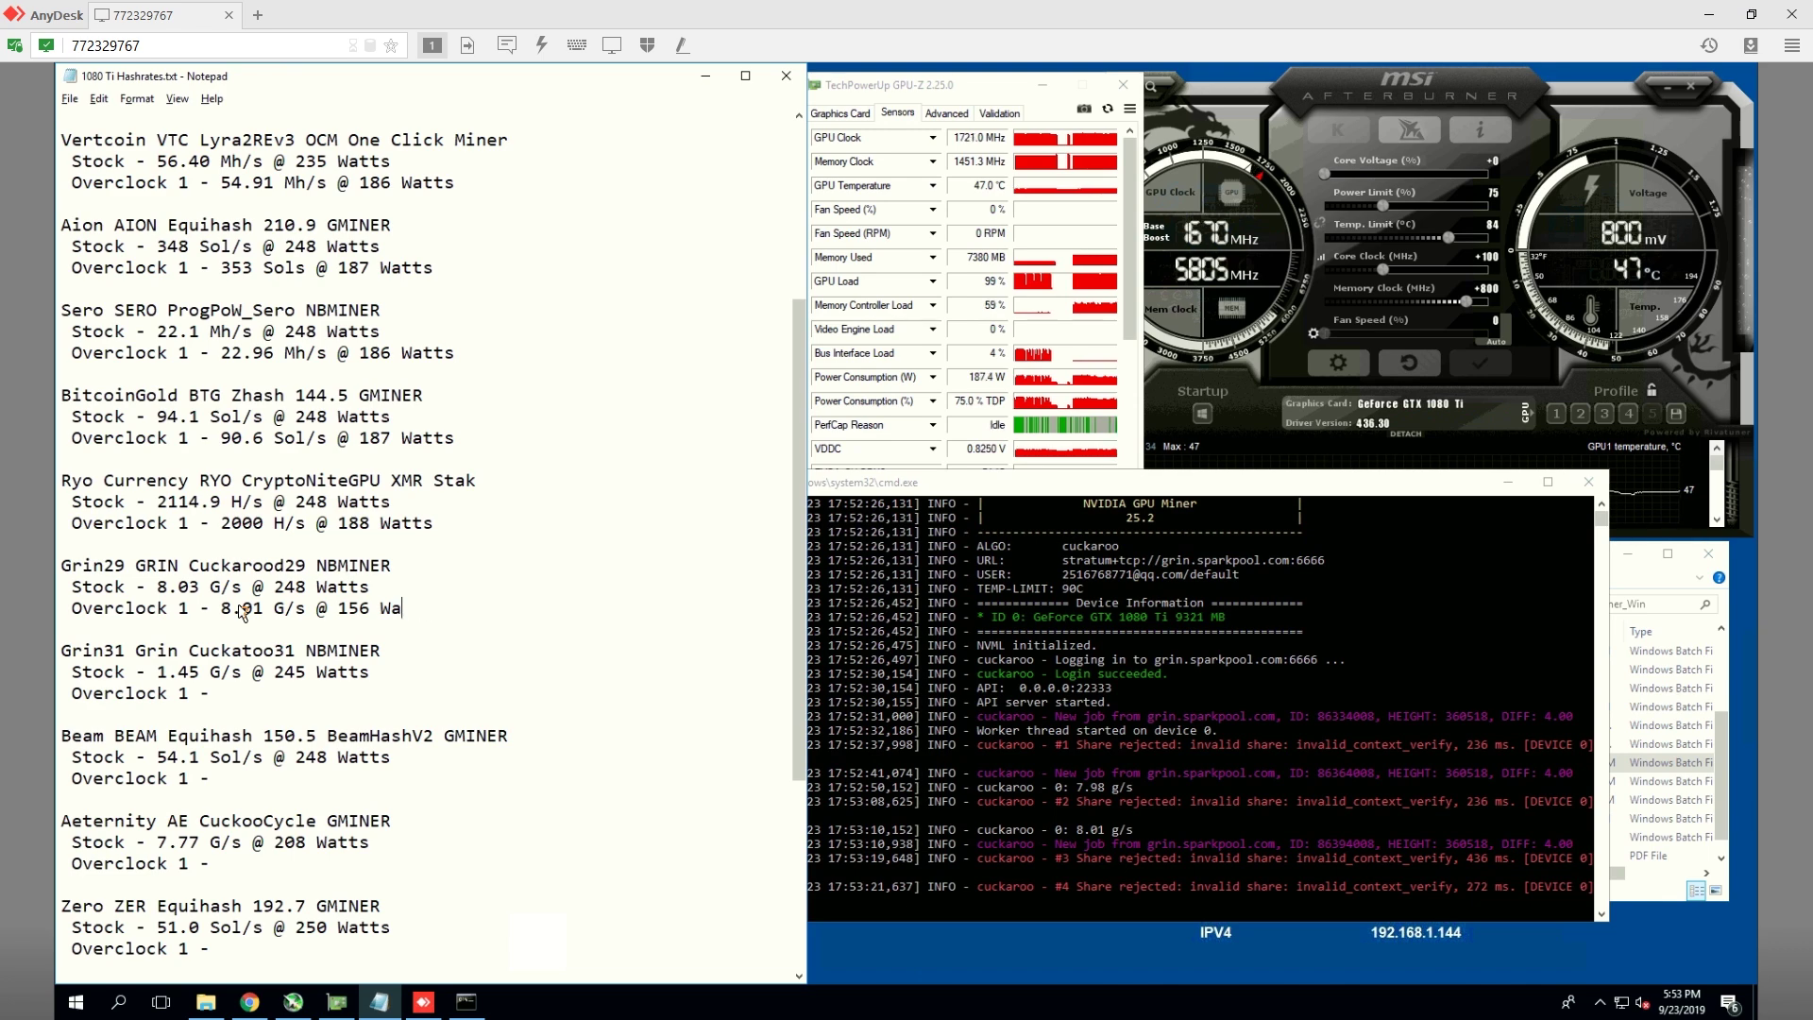
{"action": "key", "text": "BackSpace"}
{"action": "key", "text": "BackSpace"}
{"action": "key", "text": "BackSpace"}
{"action": "key", "text": "BackSpace"}
{"action": "key", "text": "BackSpace"}
{"action": "type", "text": "84 W"}
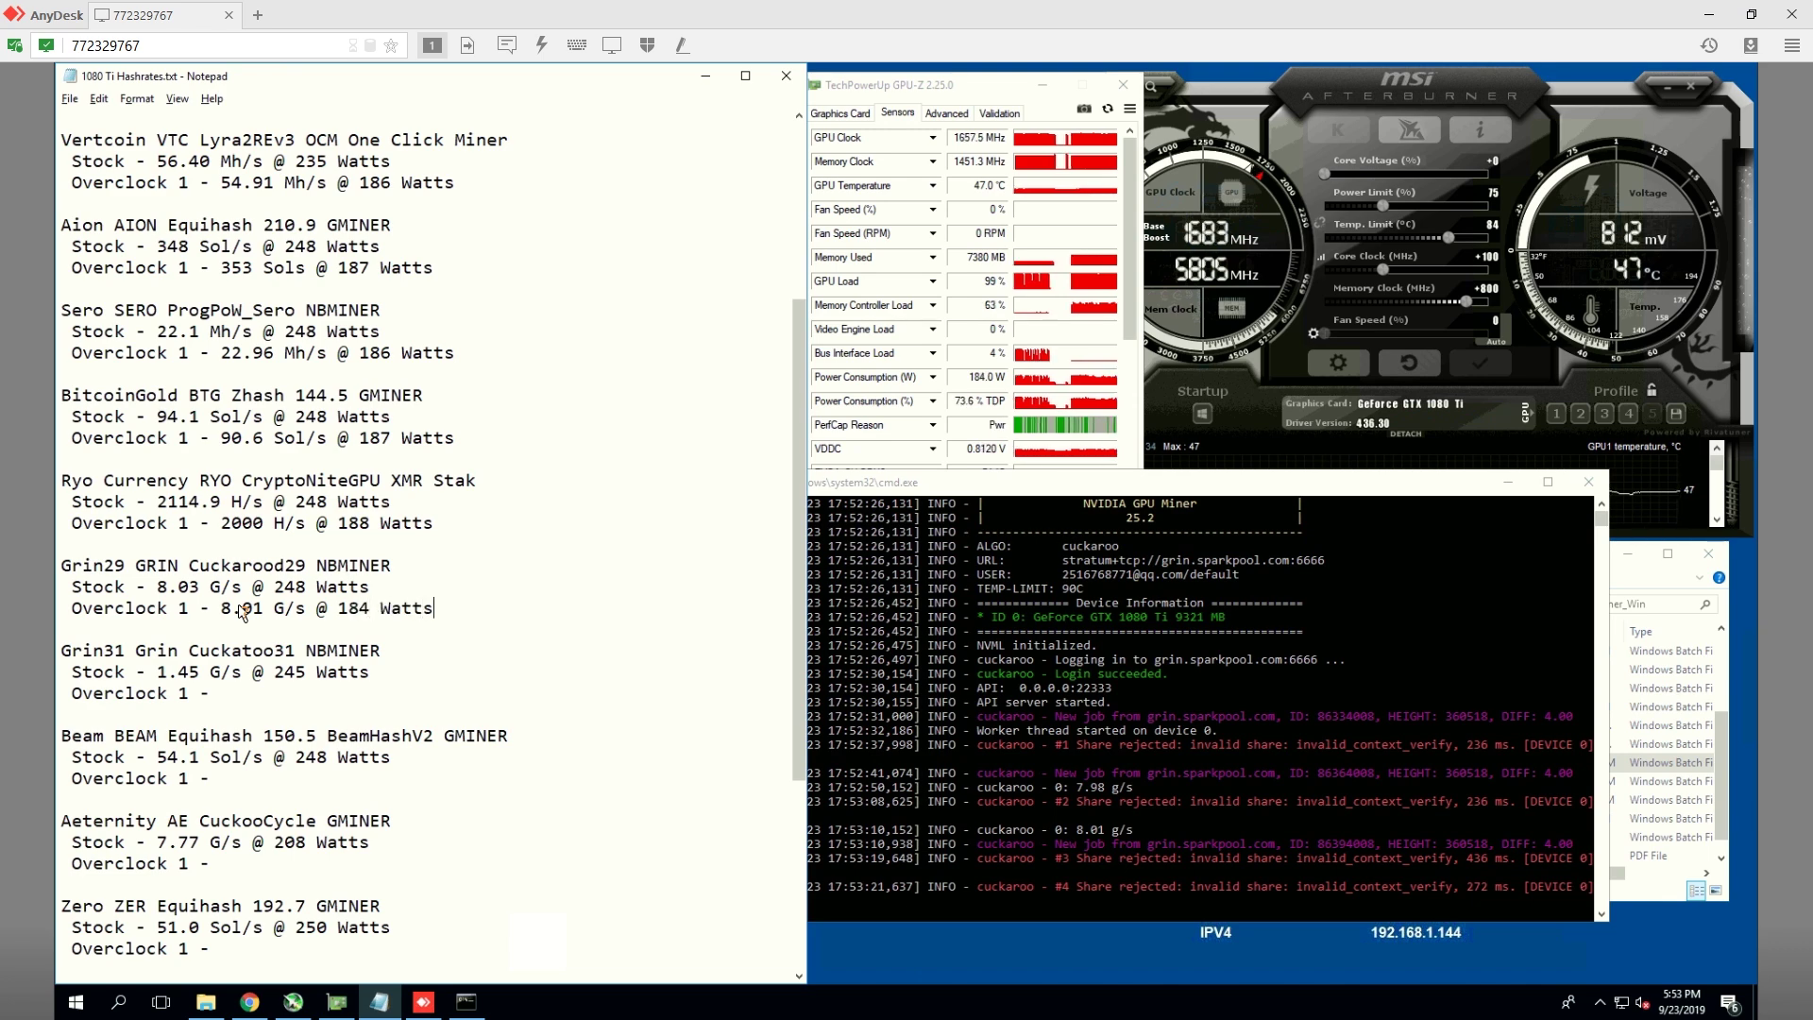
{"action": "left_click", "coordinate": [1589, 481]}
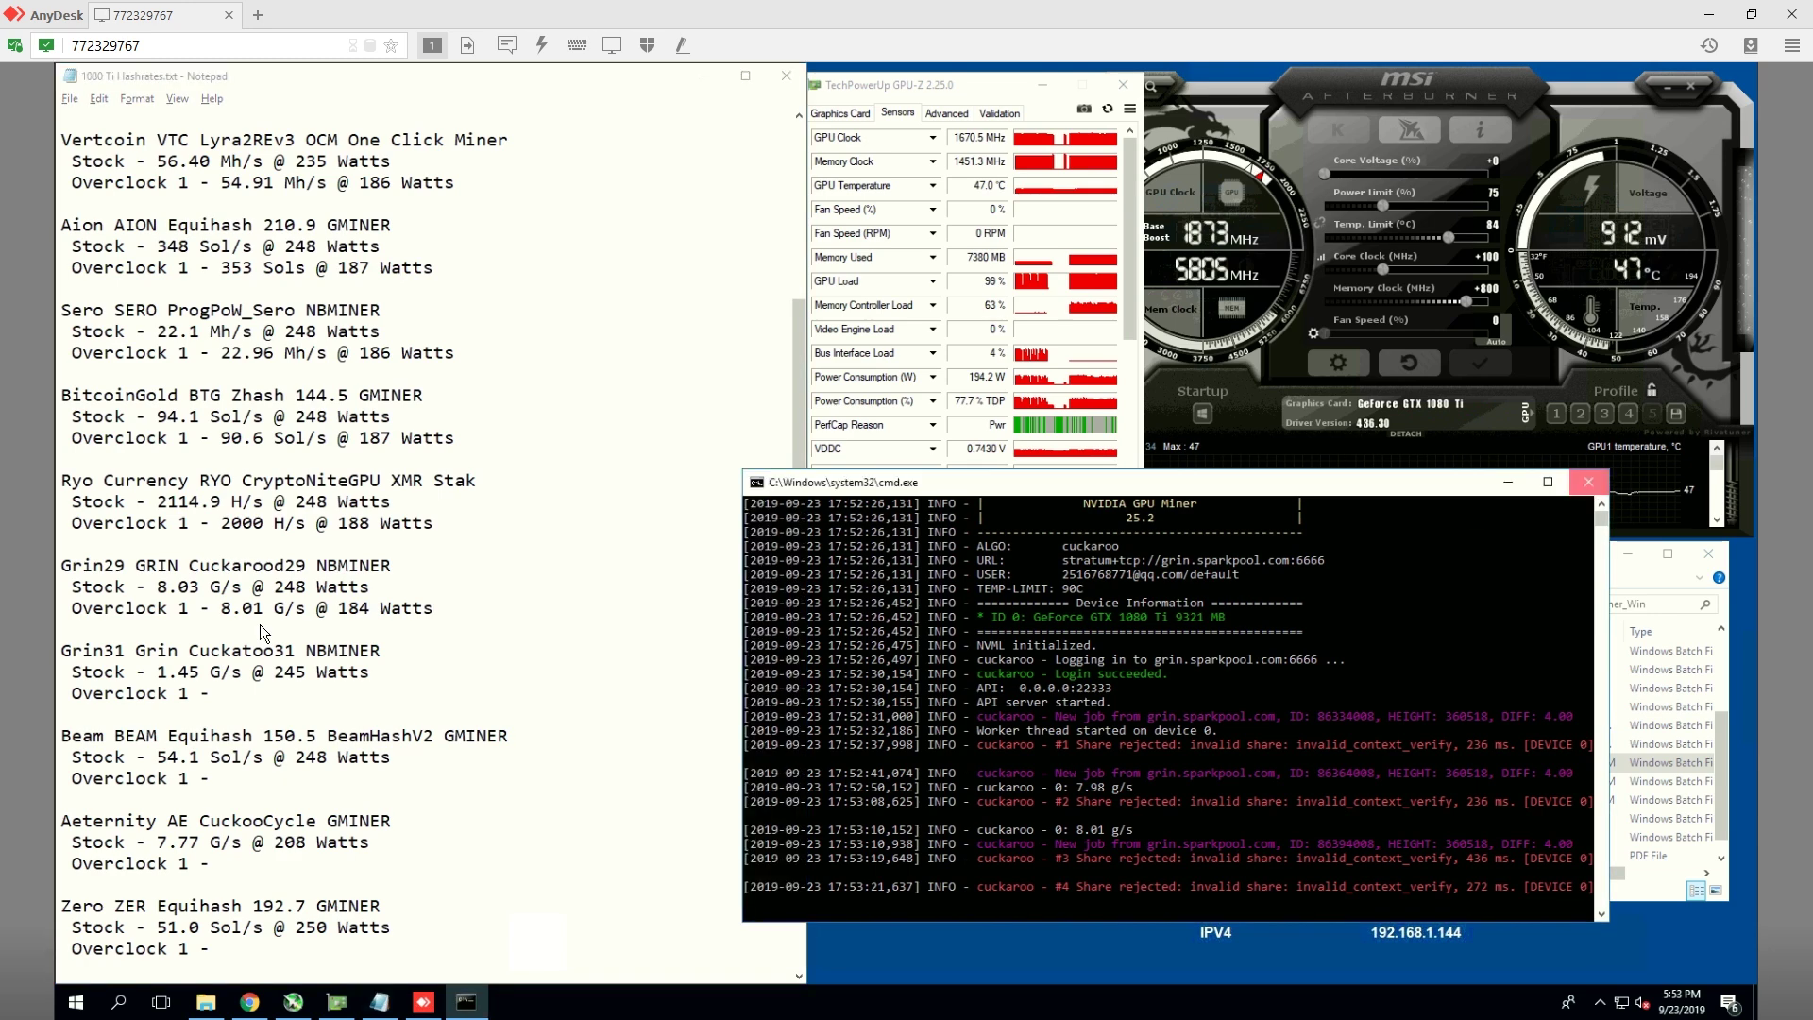
{"action": "left_click", "coordinate": [1589, 482]}
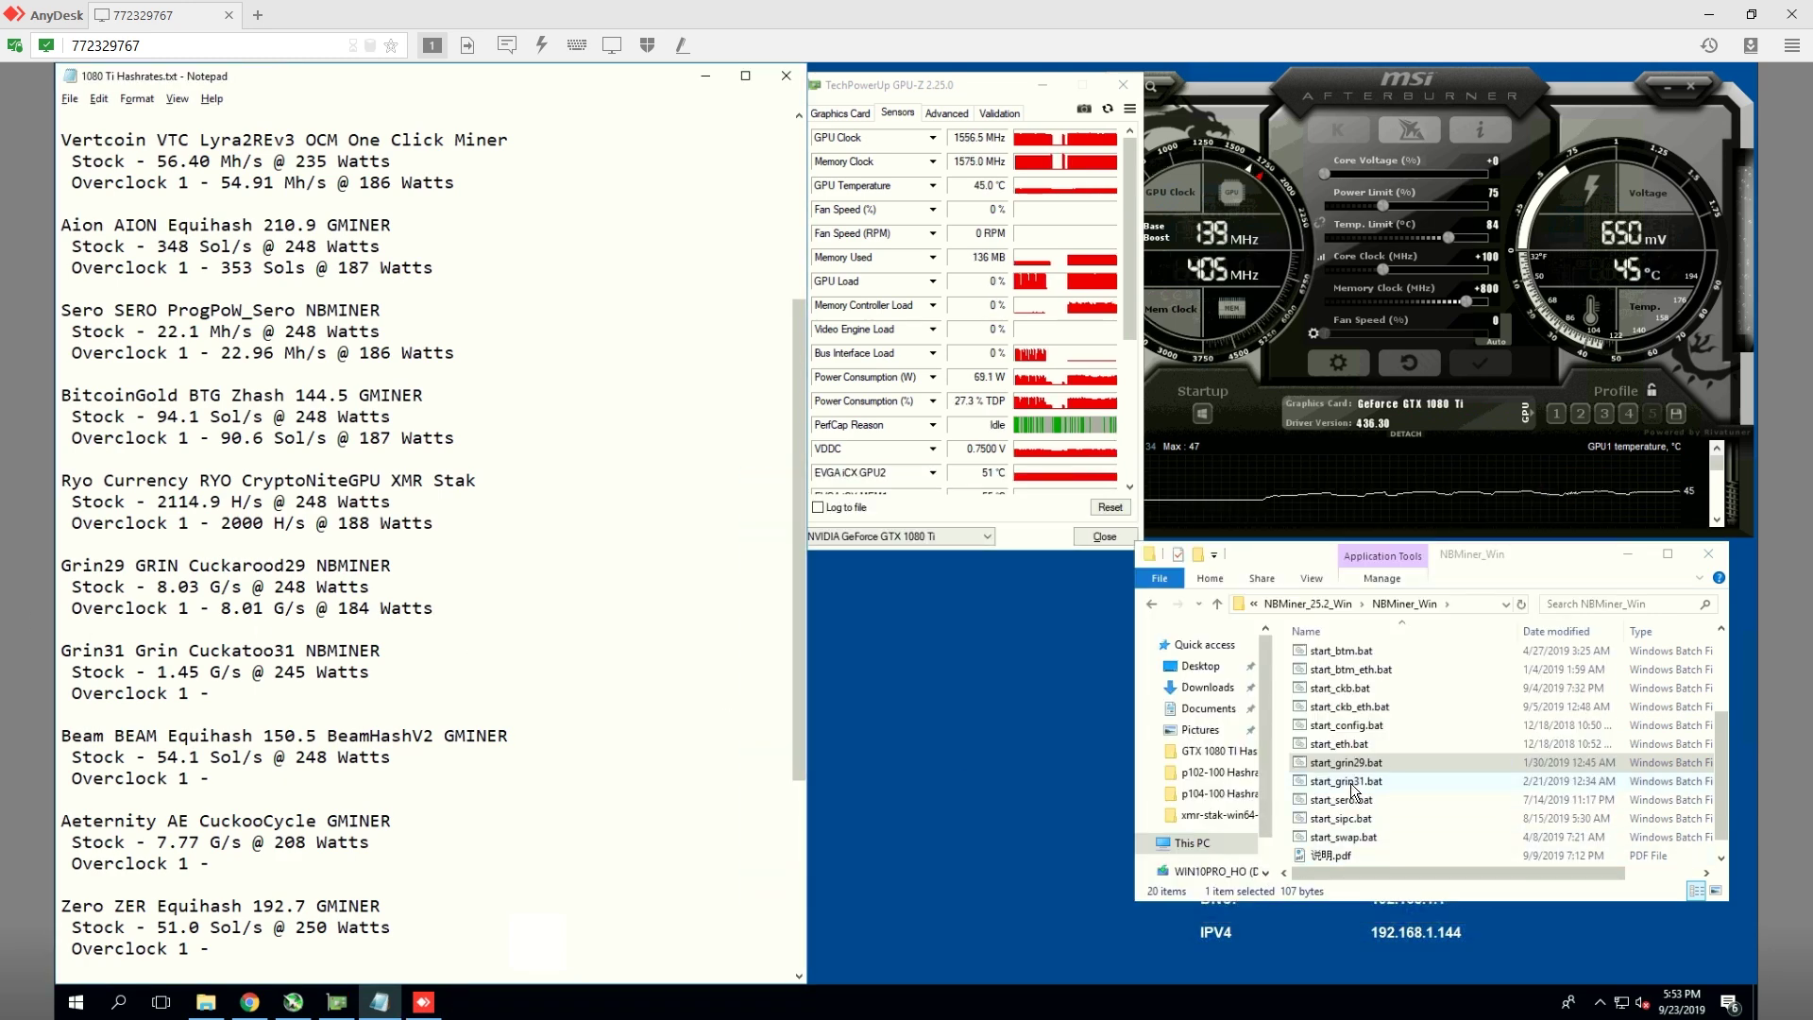
Step: Benchmark Grin31 with start_grin31.bat, recording 1.38 G/s @ 180 Watts on its overclock line, and close the console
{"action": "double_click", "coordinate": [1352, 786]}
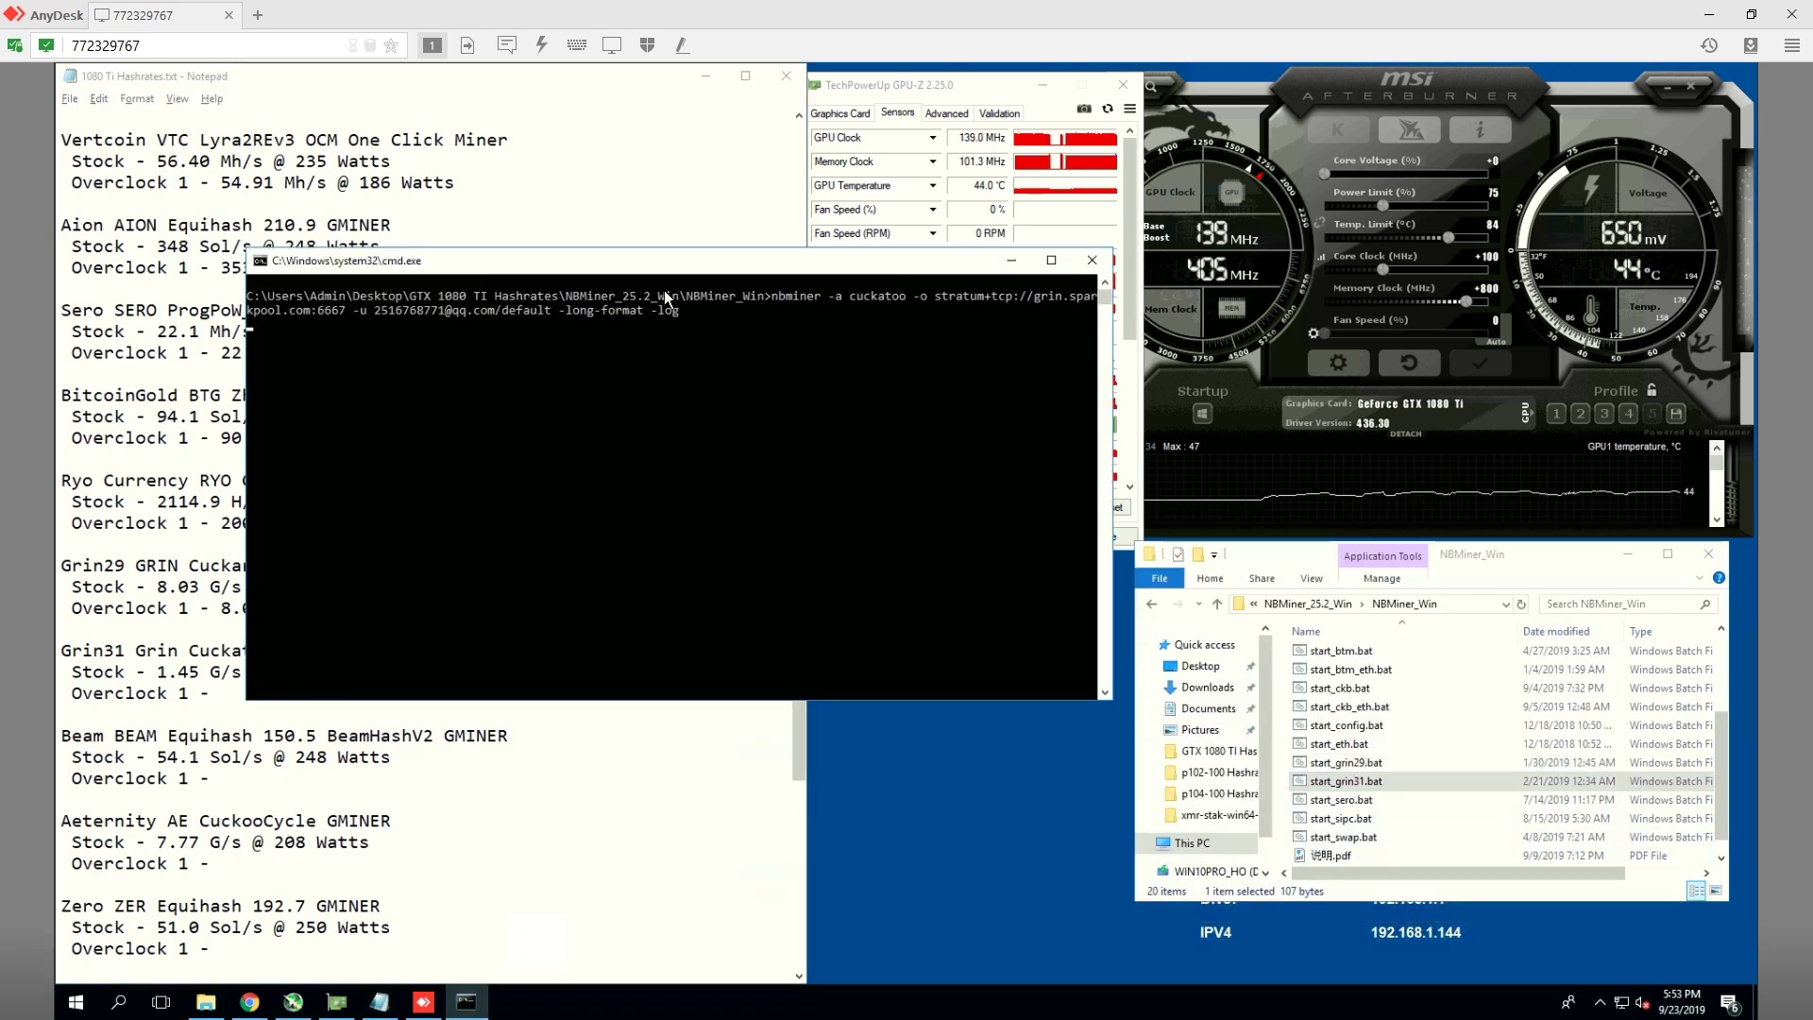
{"action": "left_click_drag", "start_coordinate": [649, 272], "coordinate": [1196, 530]}
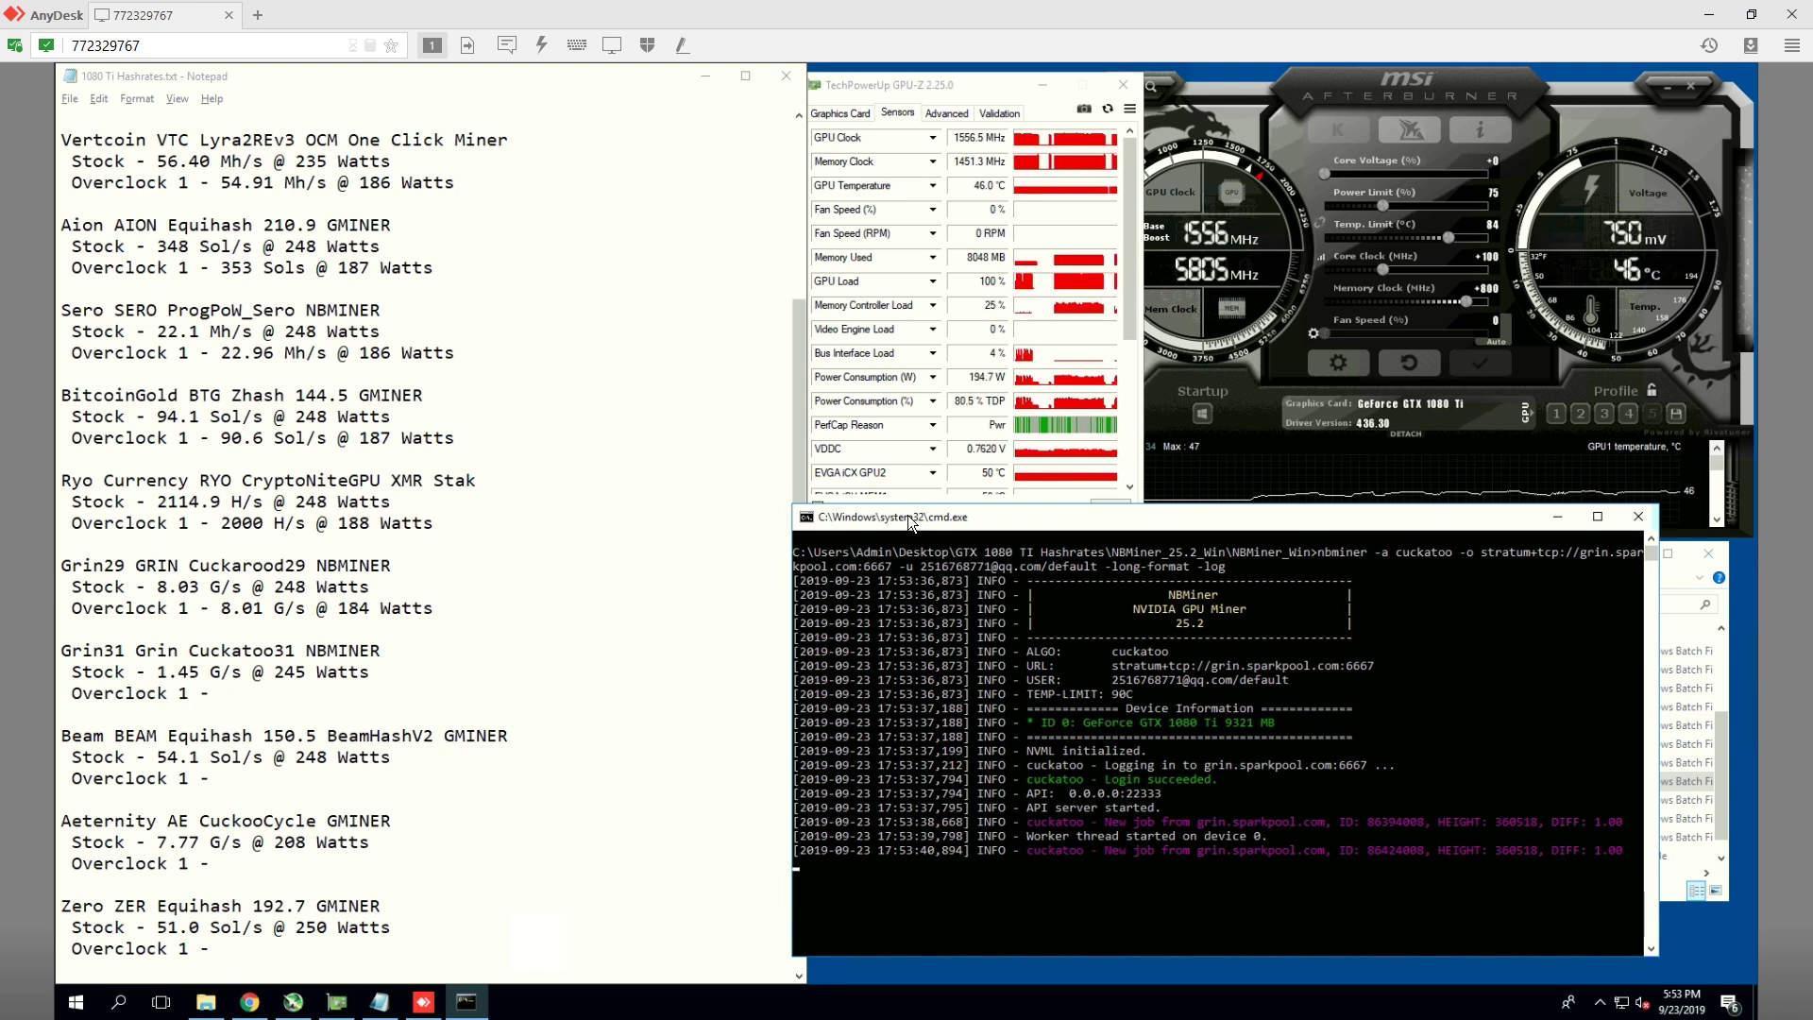
{"action": "left_click", "coordinate": [281, 696]}
{"action": "type", "text": "1.3"}
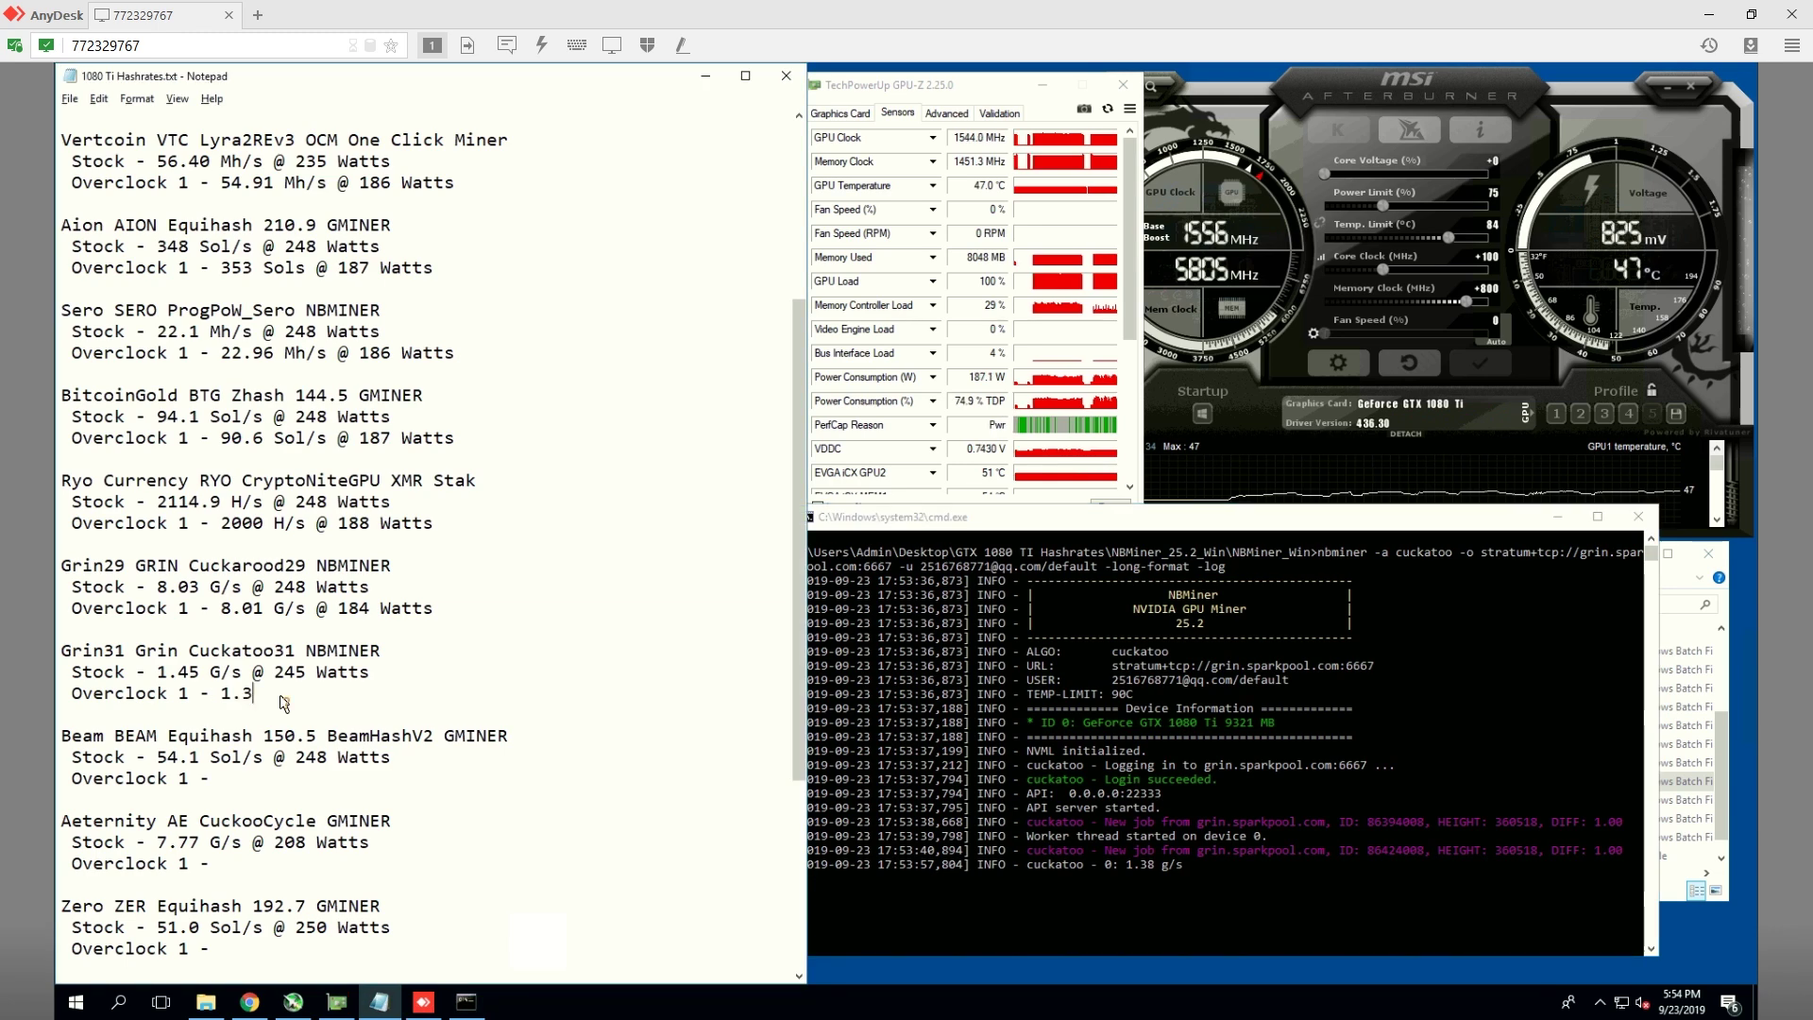
{"action": "type", "text": "8 G/s "}
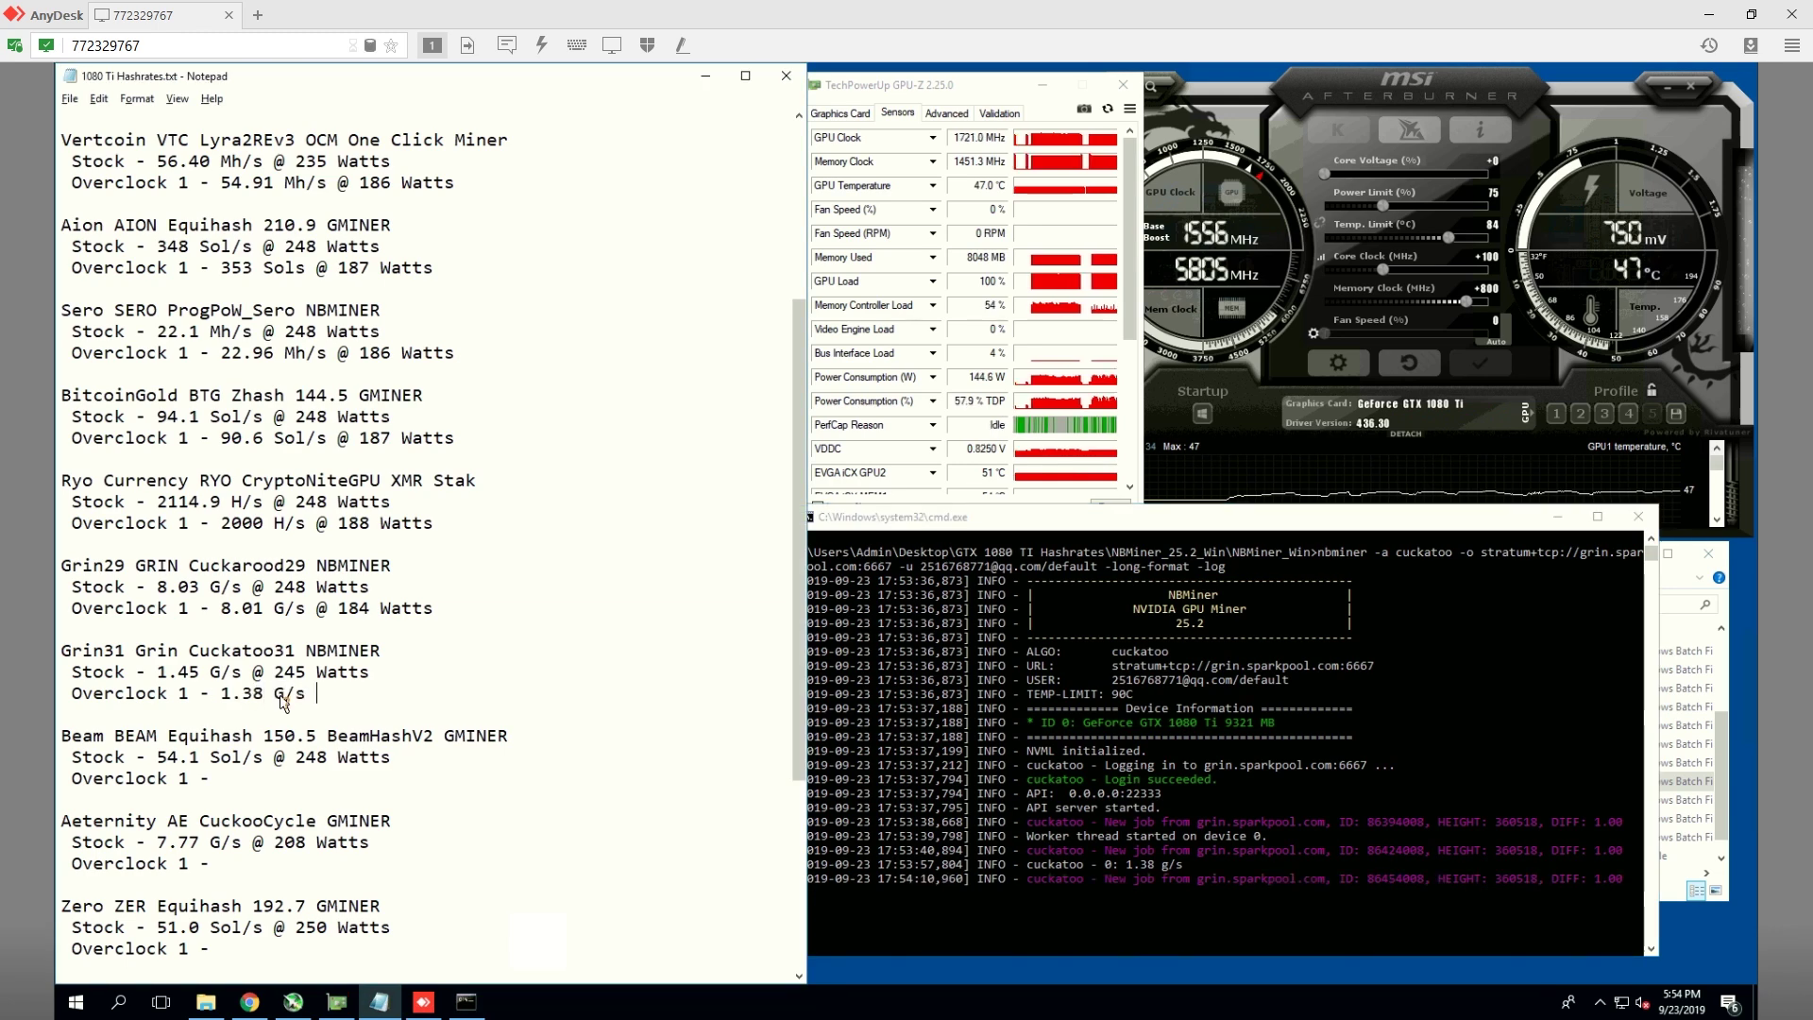
{"action": "type", "text": "@"}
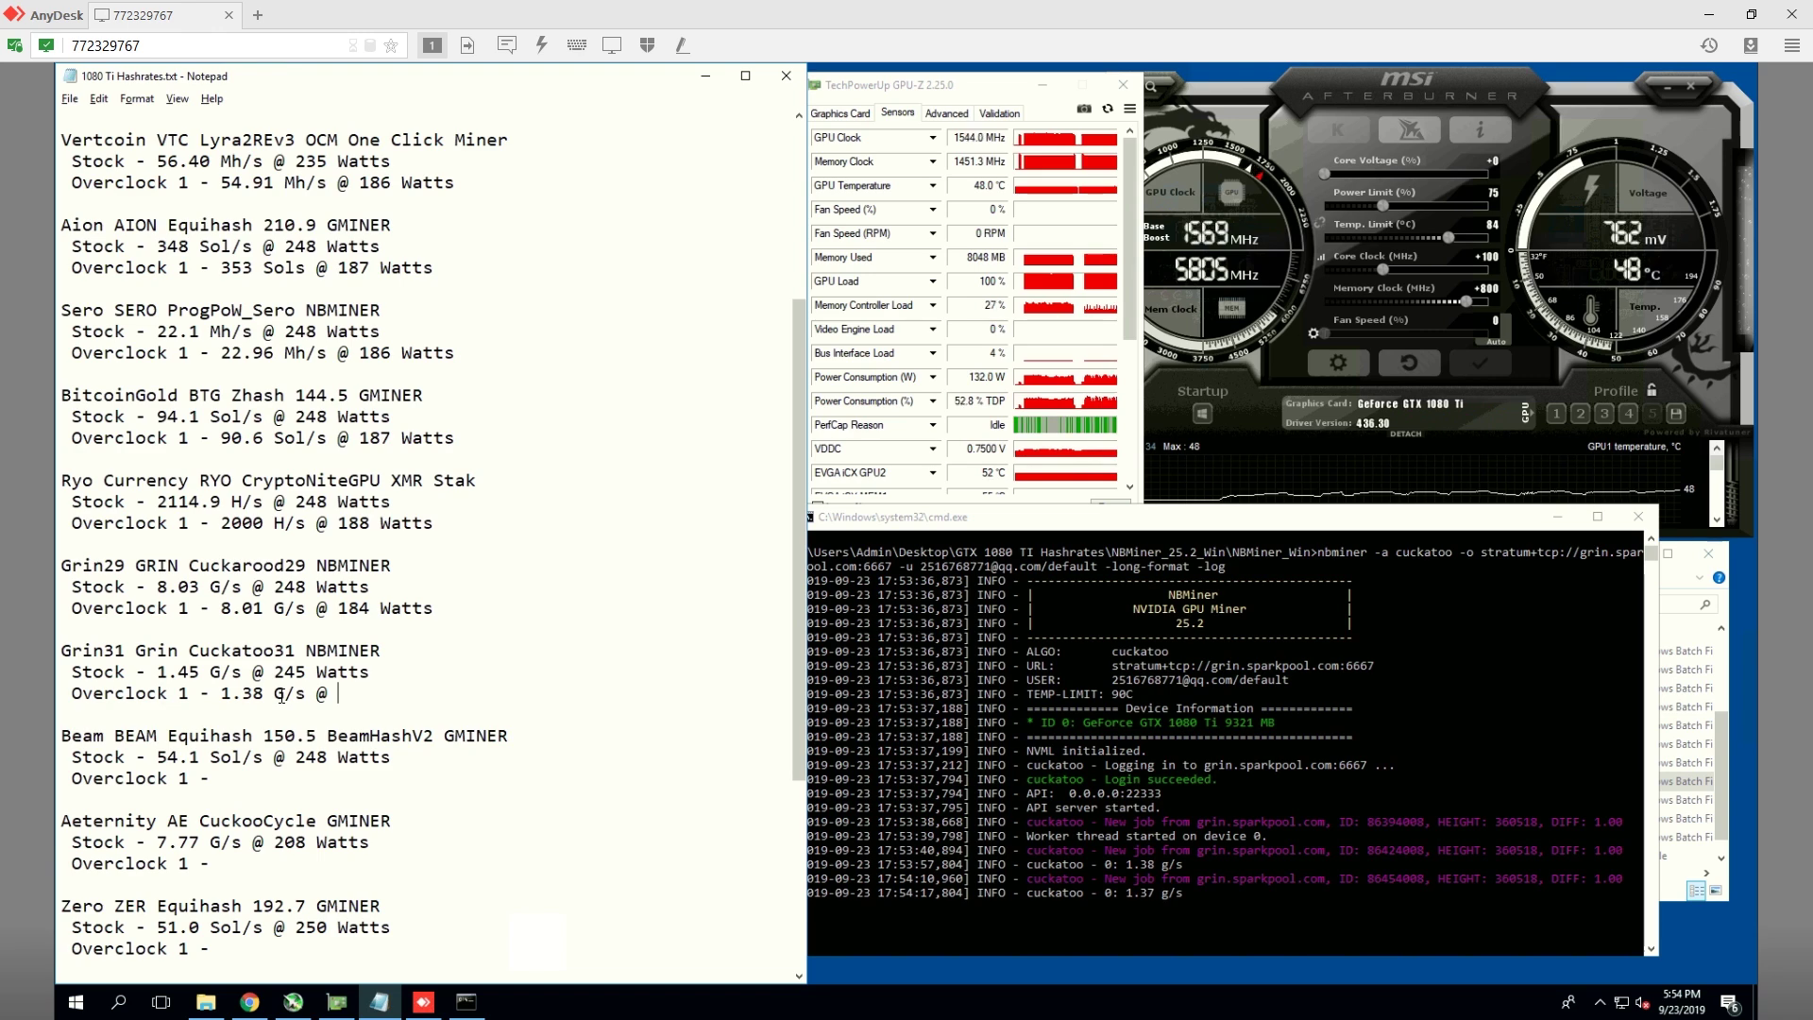
{"action": "type", "text": "8"}
{"action": "key", "text": "BackSpace"}
{"action": "type", "text": "180 Watts"}
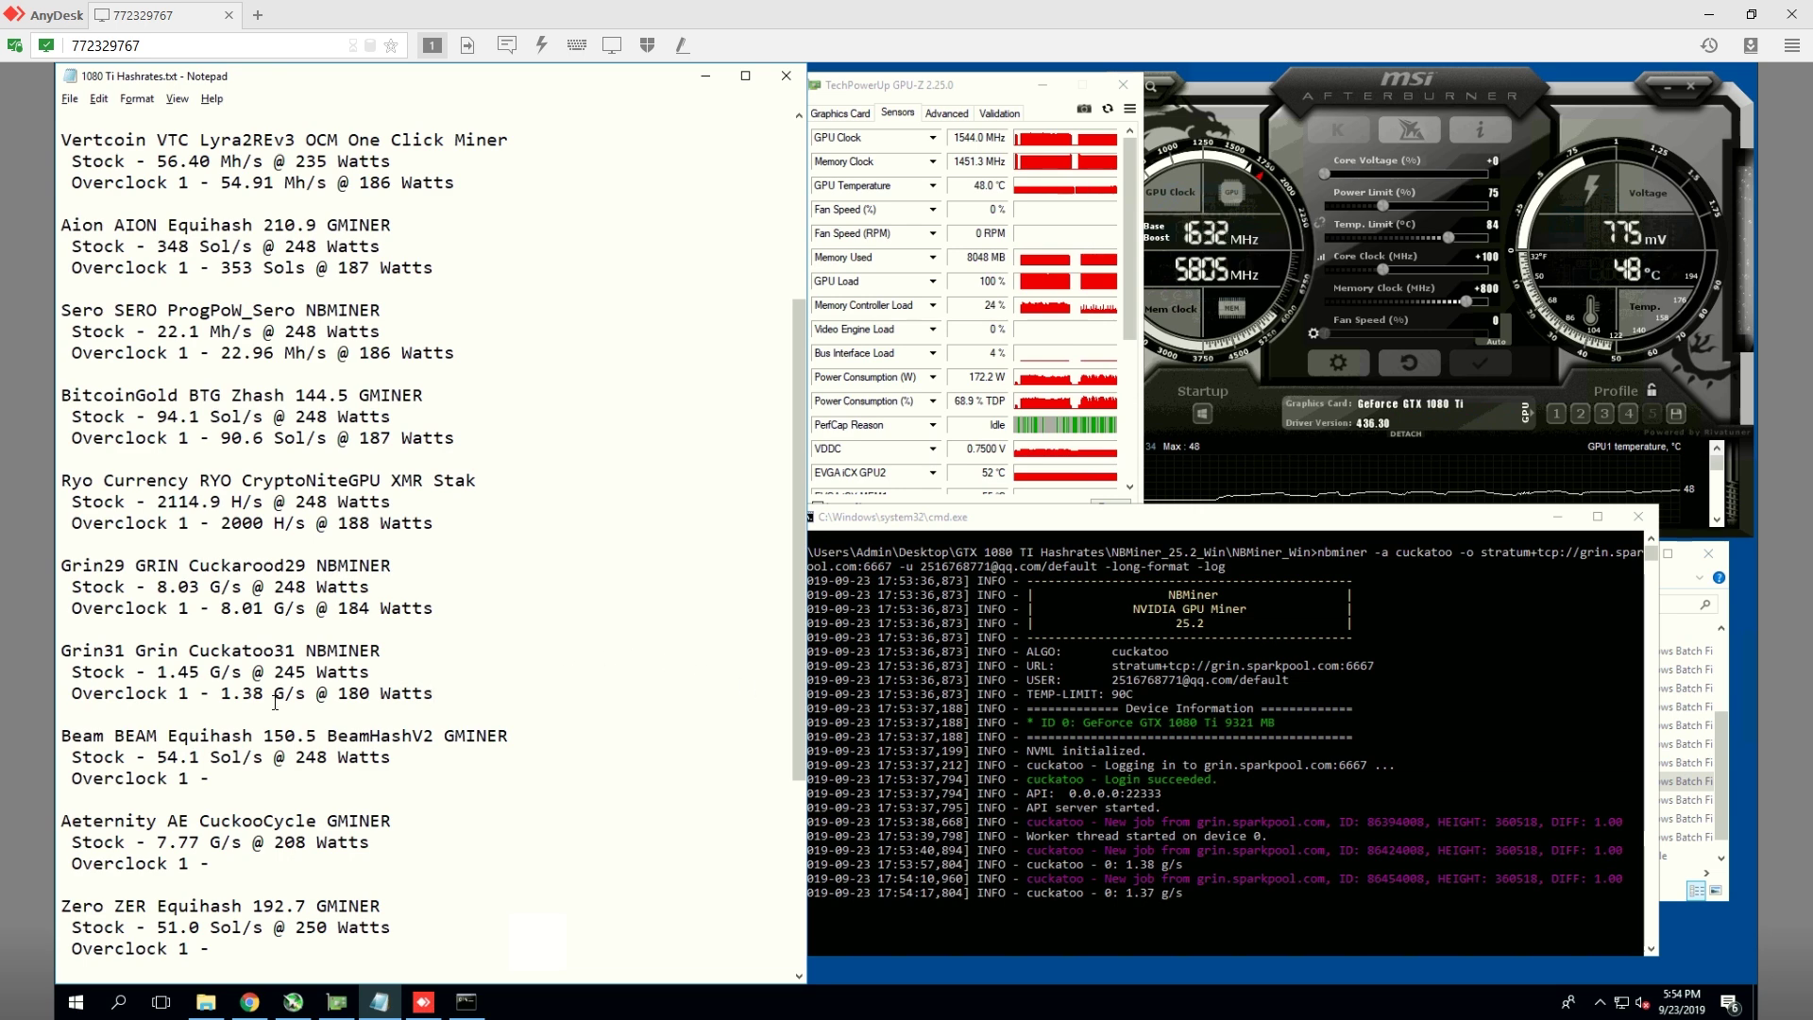
{"action": "left_click", "coordinate": [1639, 516]}
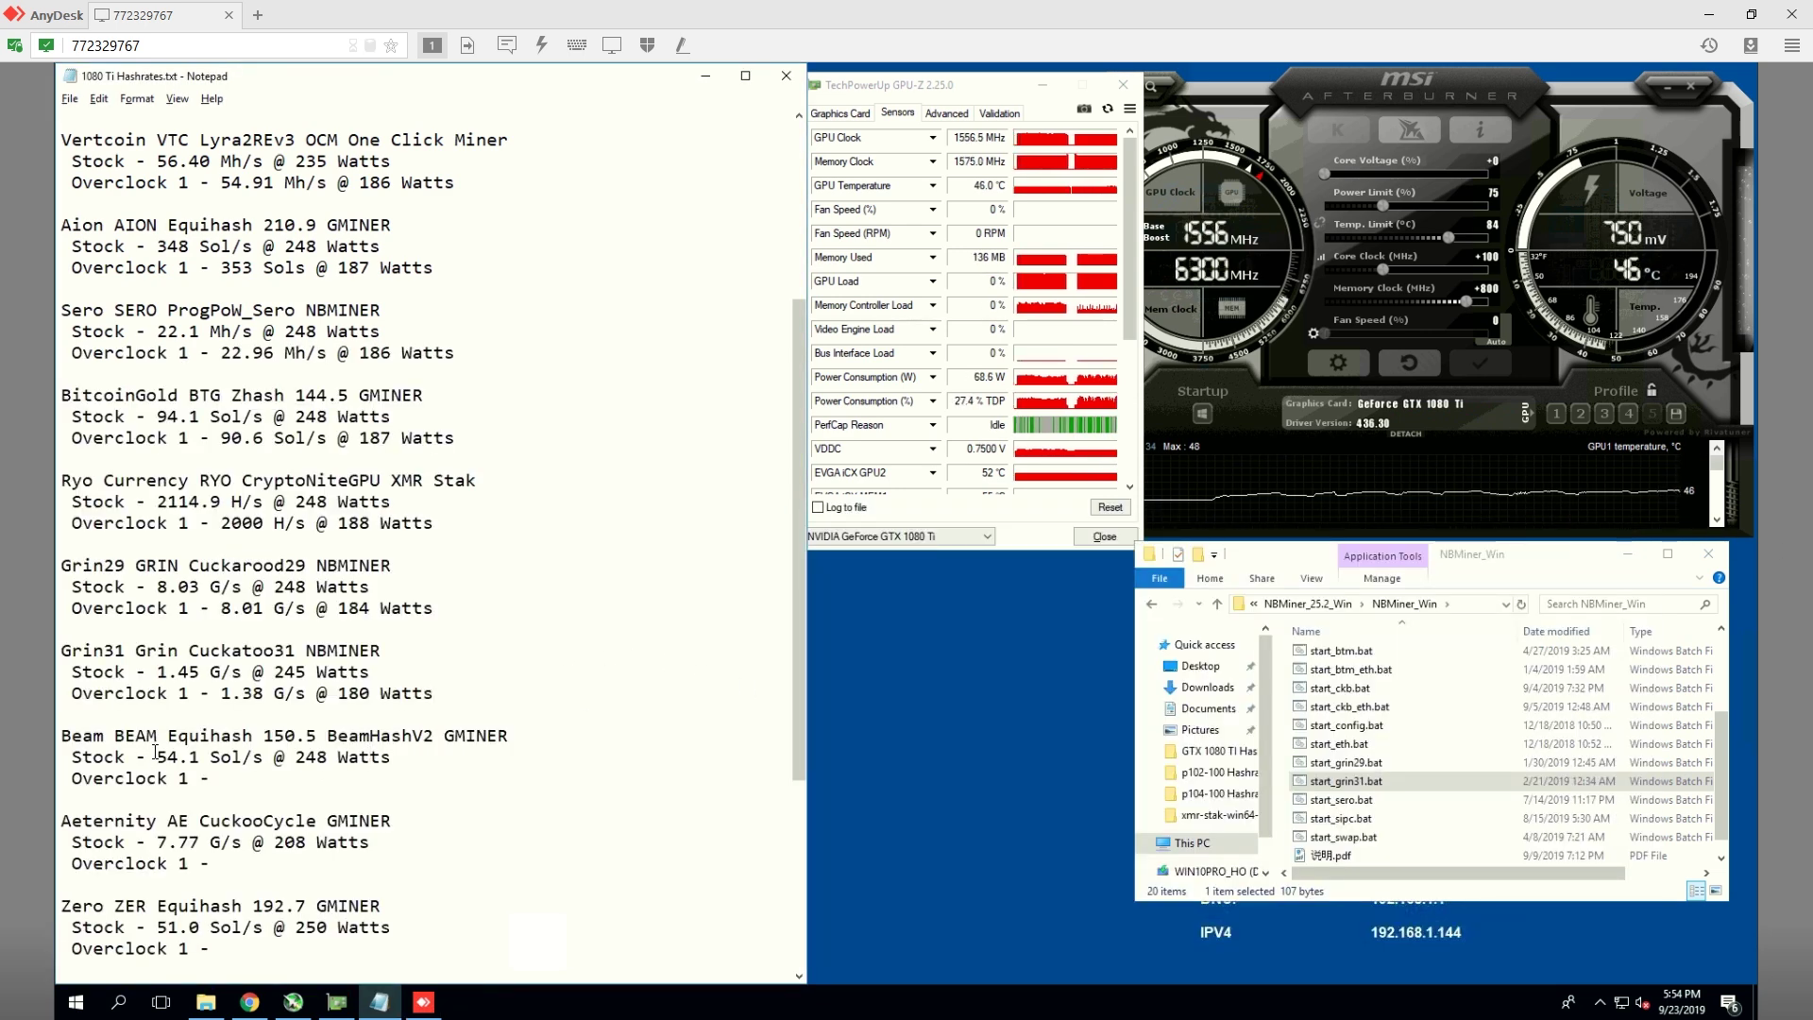
Step: Go back to the GTX 1080 Ti Hashrates folder and start the Beam miner from the GMiner 1.65 folder
{"action": "scroll", "coordinate": [155, 752], "scroll_direction": "down", "scroll_amount": 5}
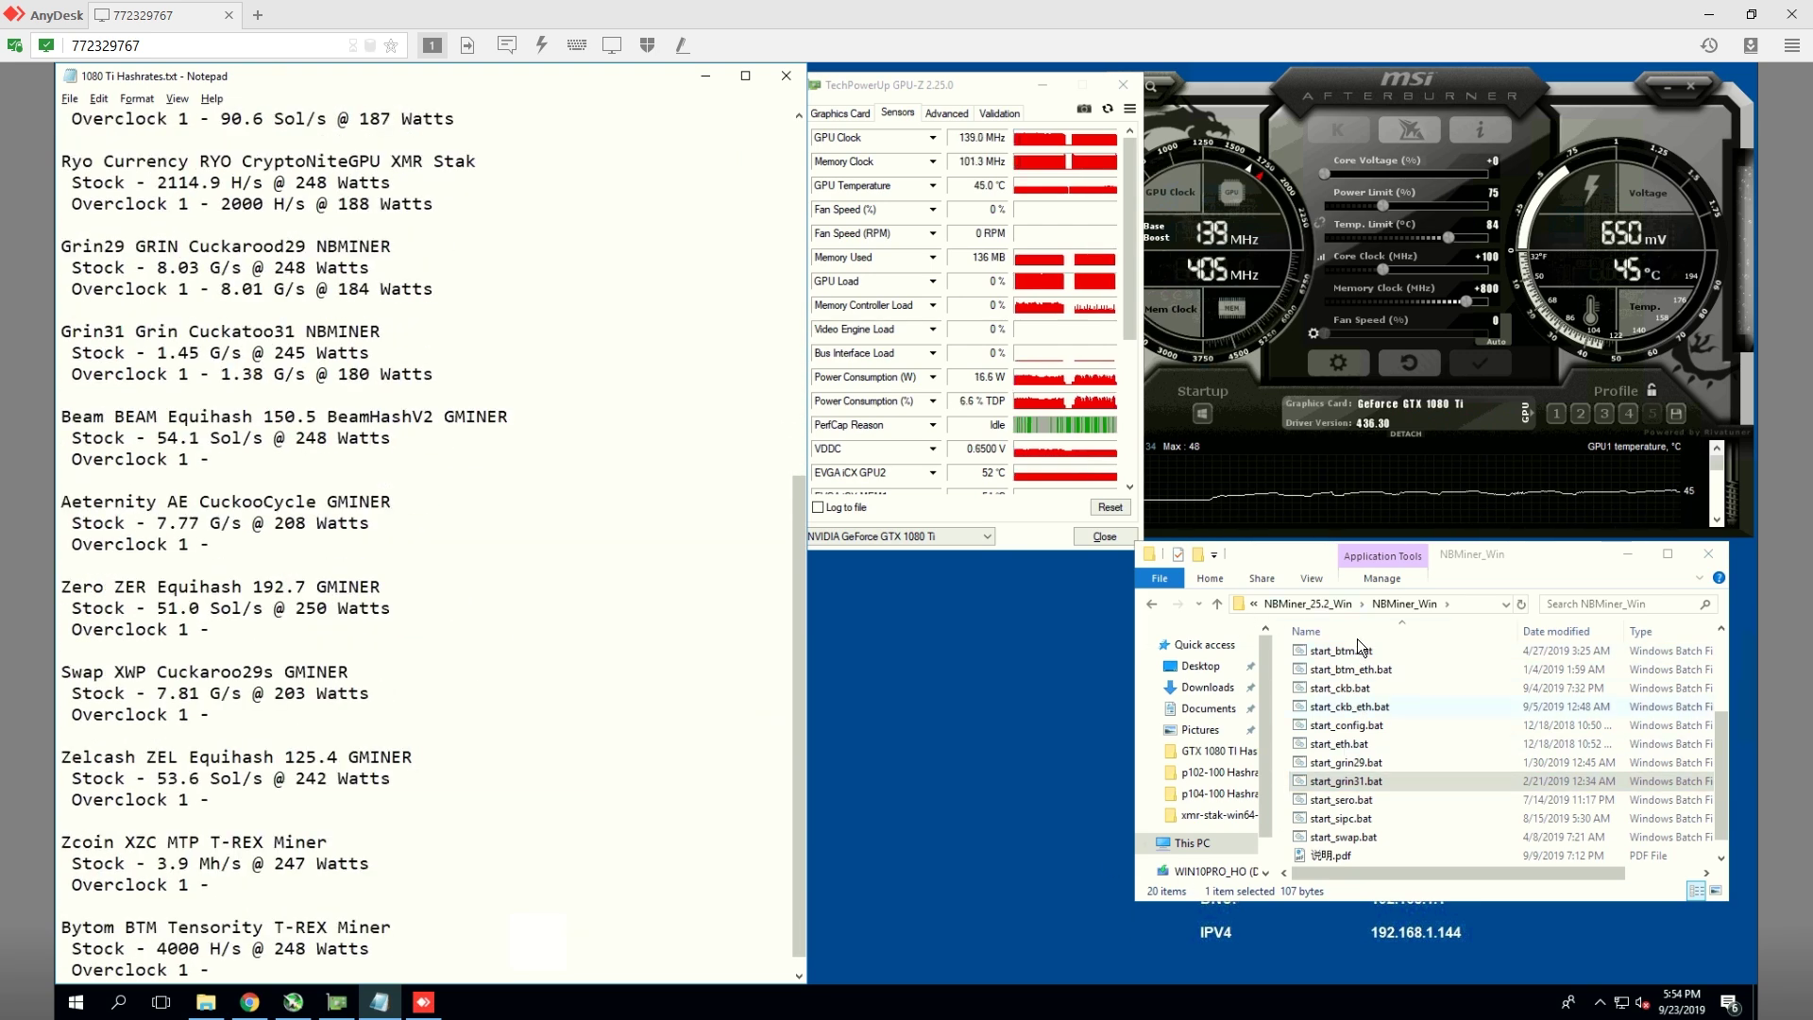
{"action": "left_click", "coordinate": [1303, 603]}
{"action": "left_click", "coordinate": [1322, 605]}
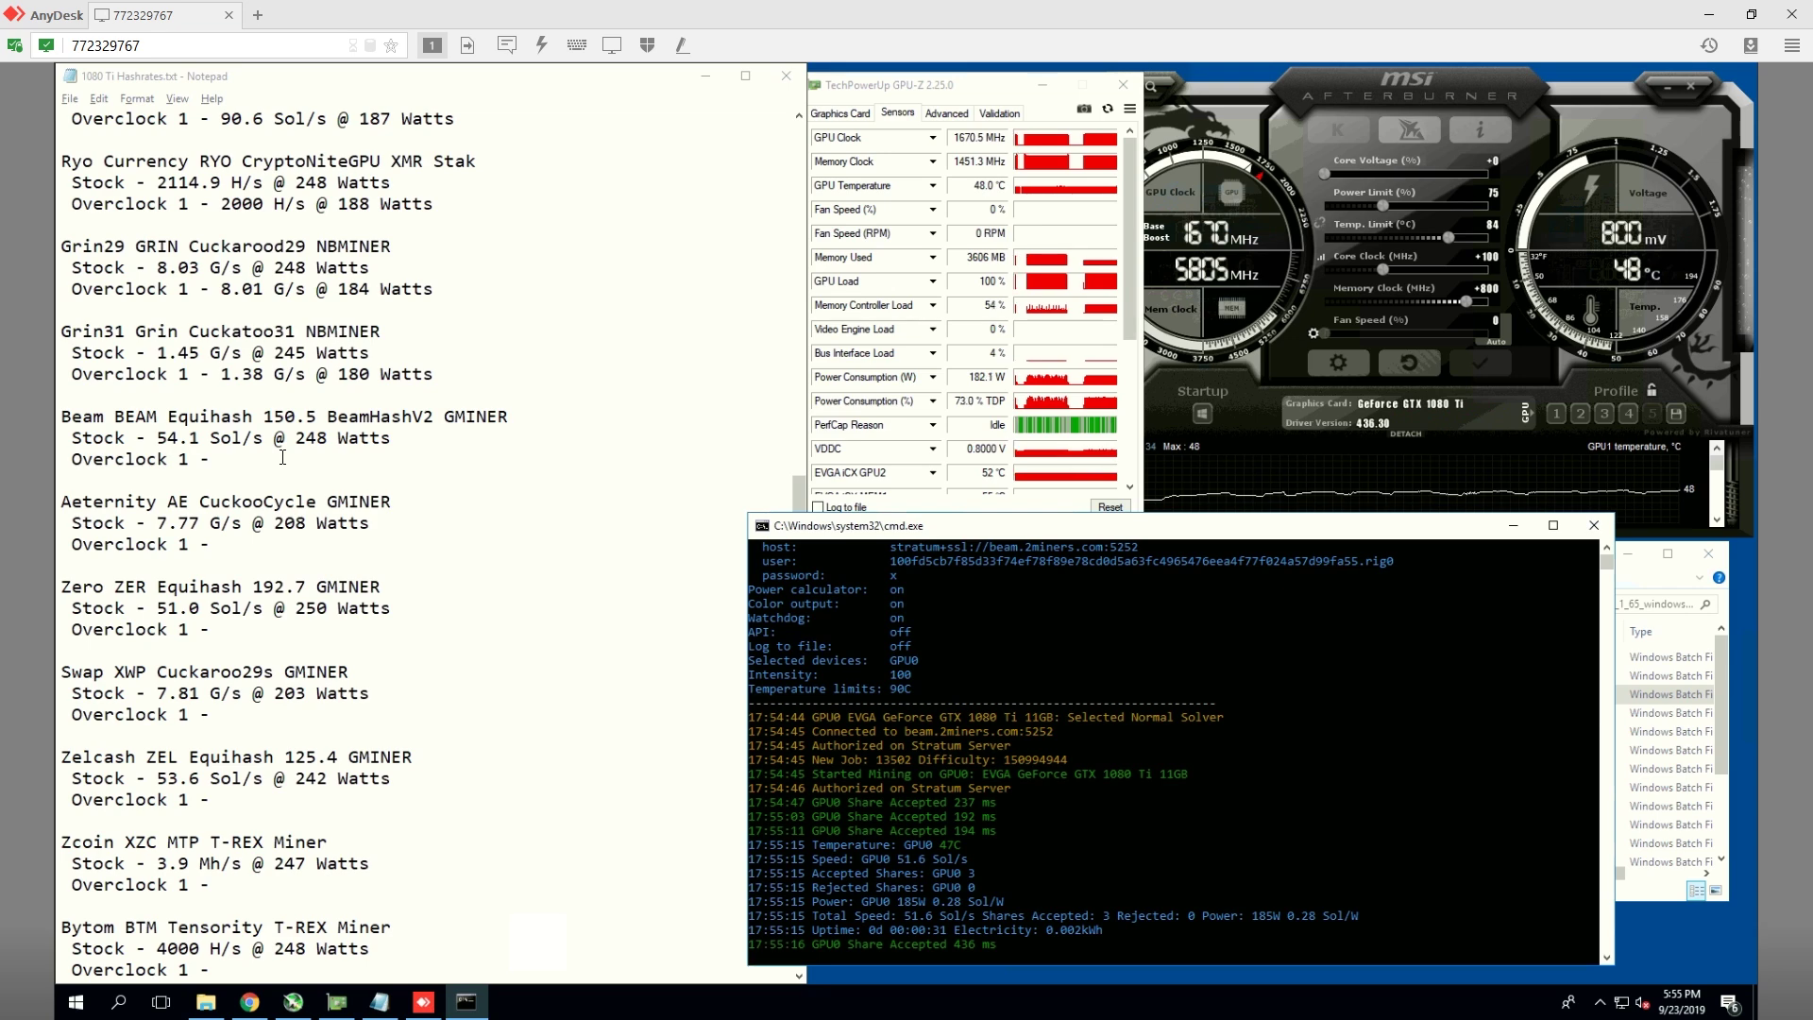
Step: Record 51.6 Sol/s @ 185 Watts on the Beam overclock line in the notes and close the Beam miner console
{"action": "left_click", "coordinate": [283, 459]}
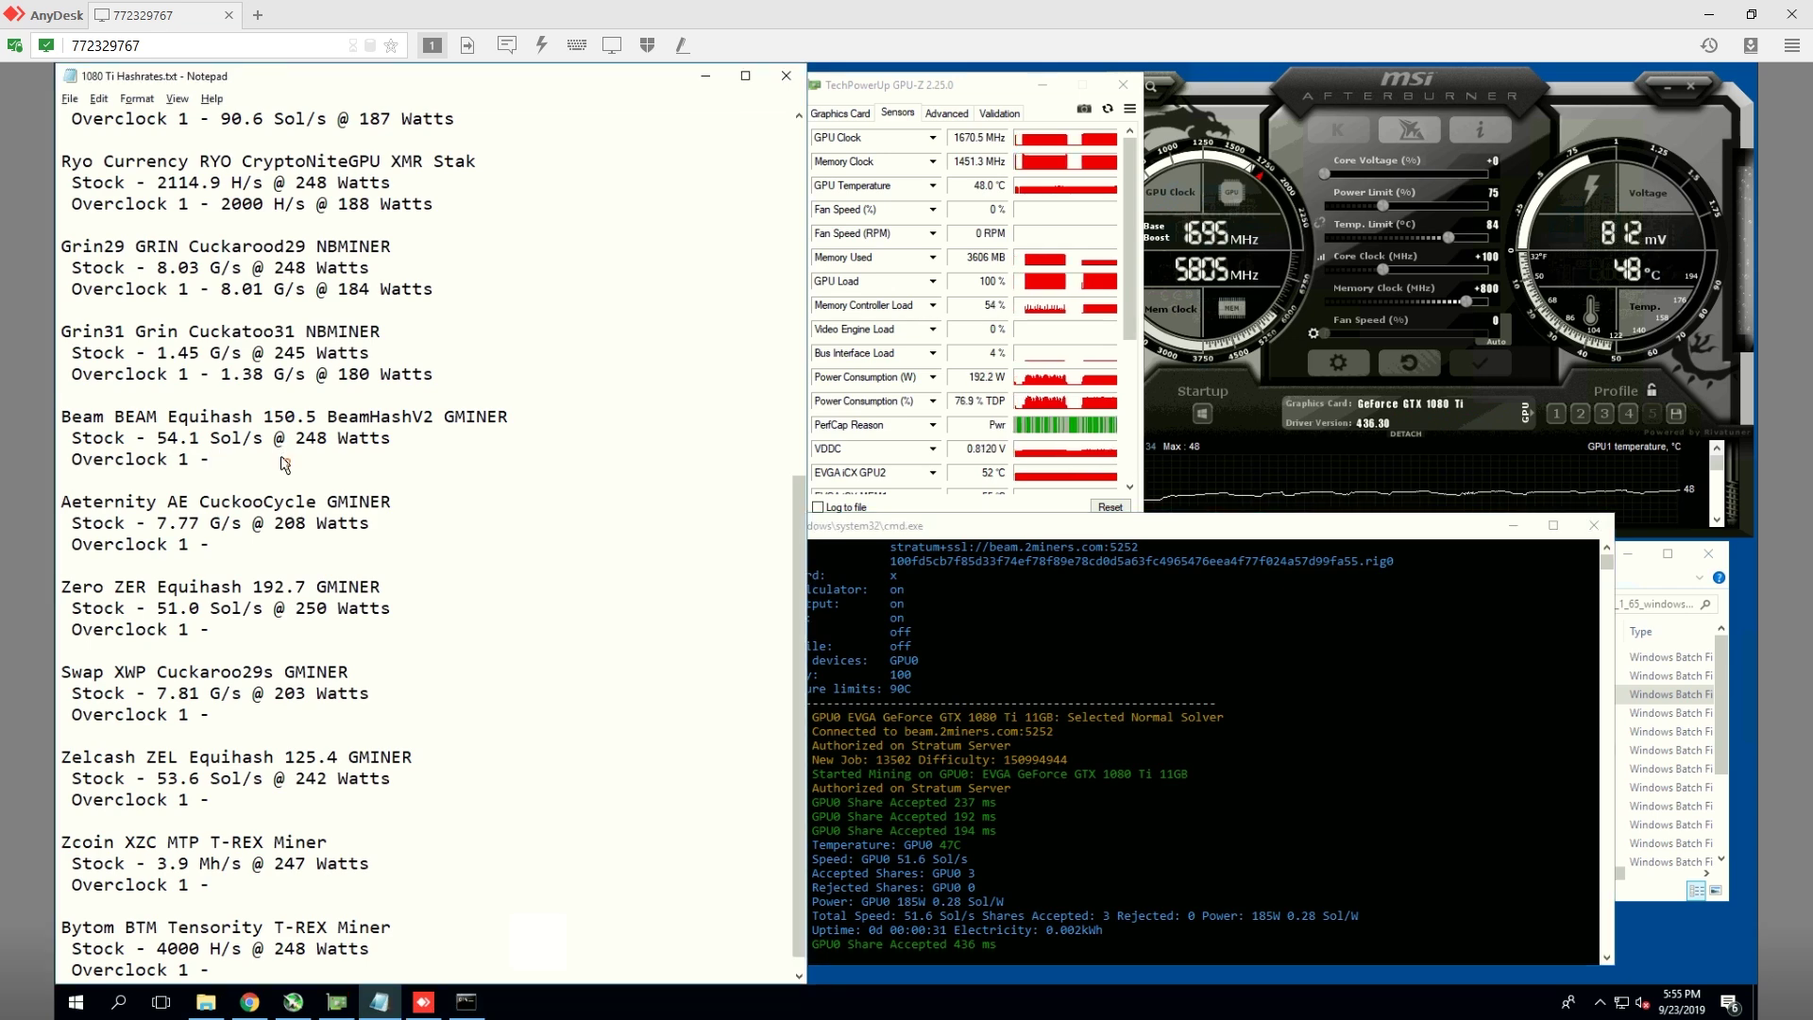
{"action": "type", "text": "51.6"}
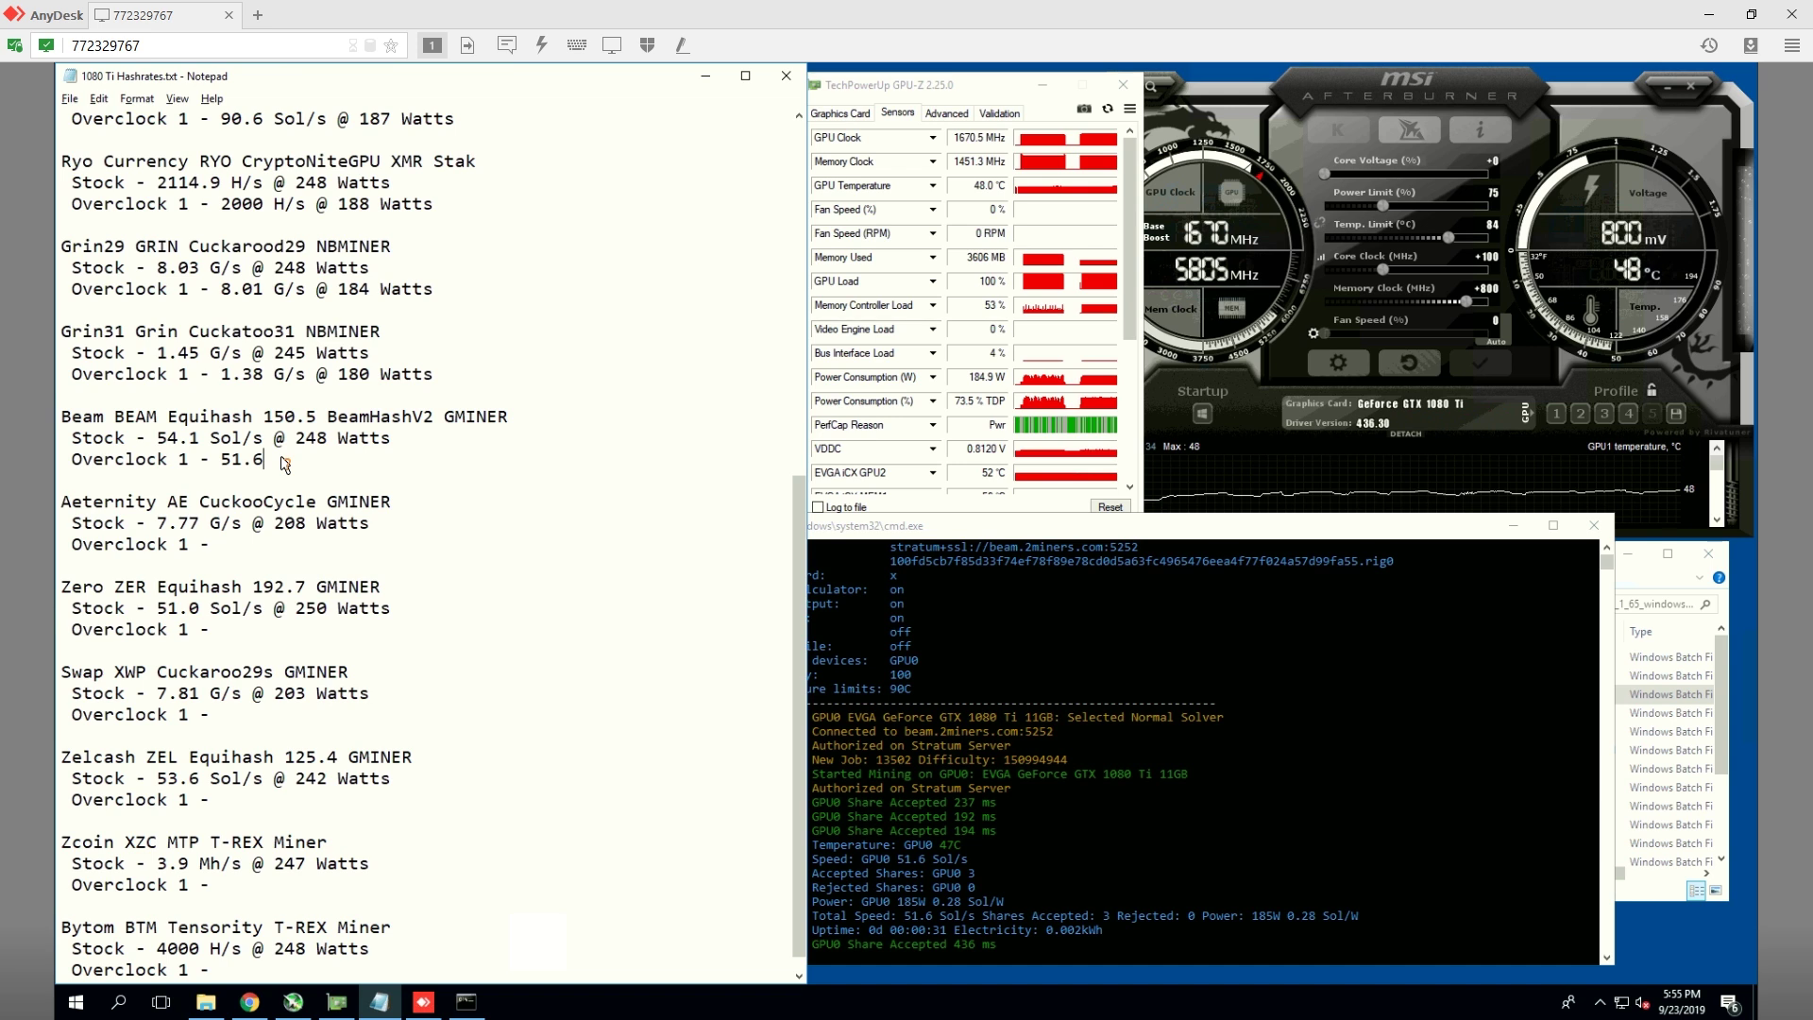
{"action": "type", "text": " Sol/s"}
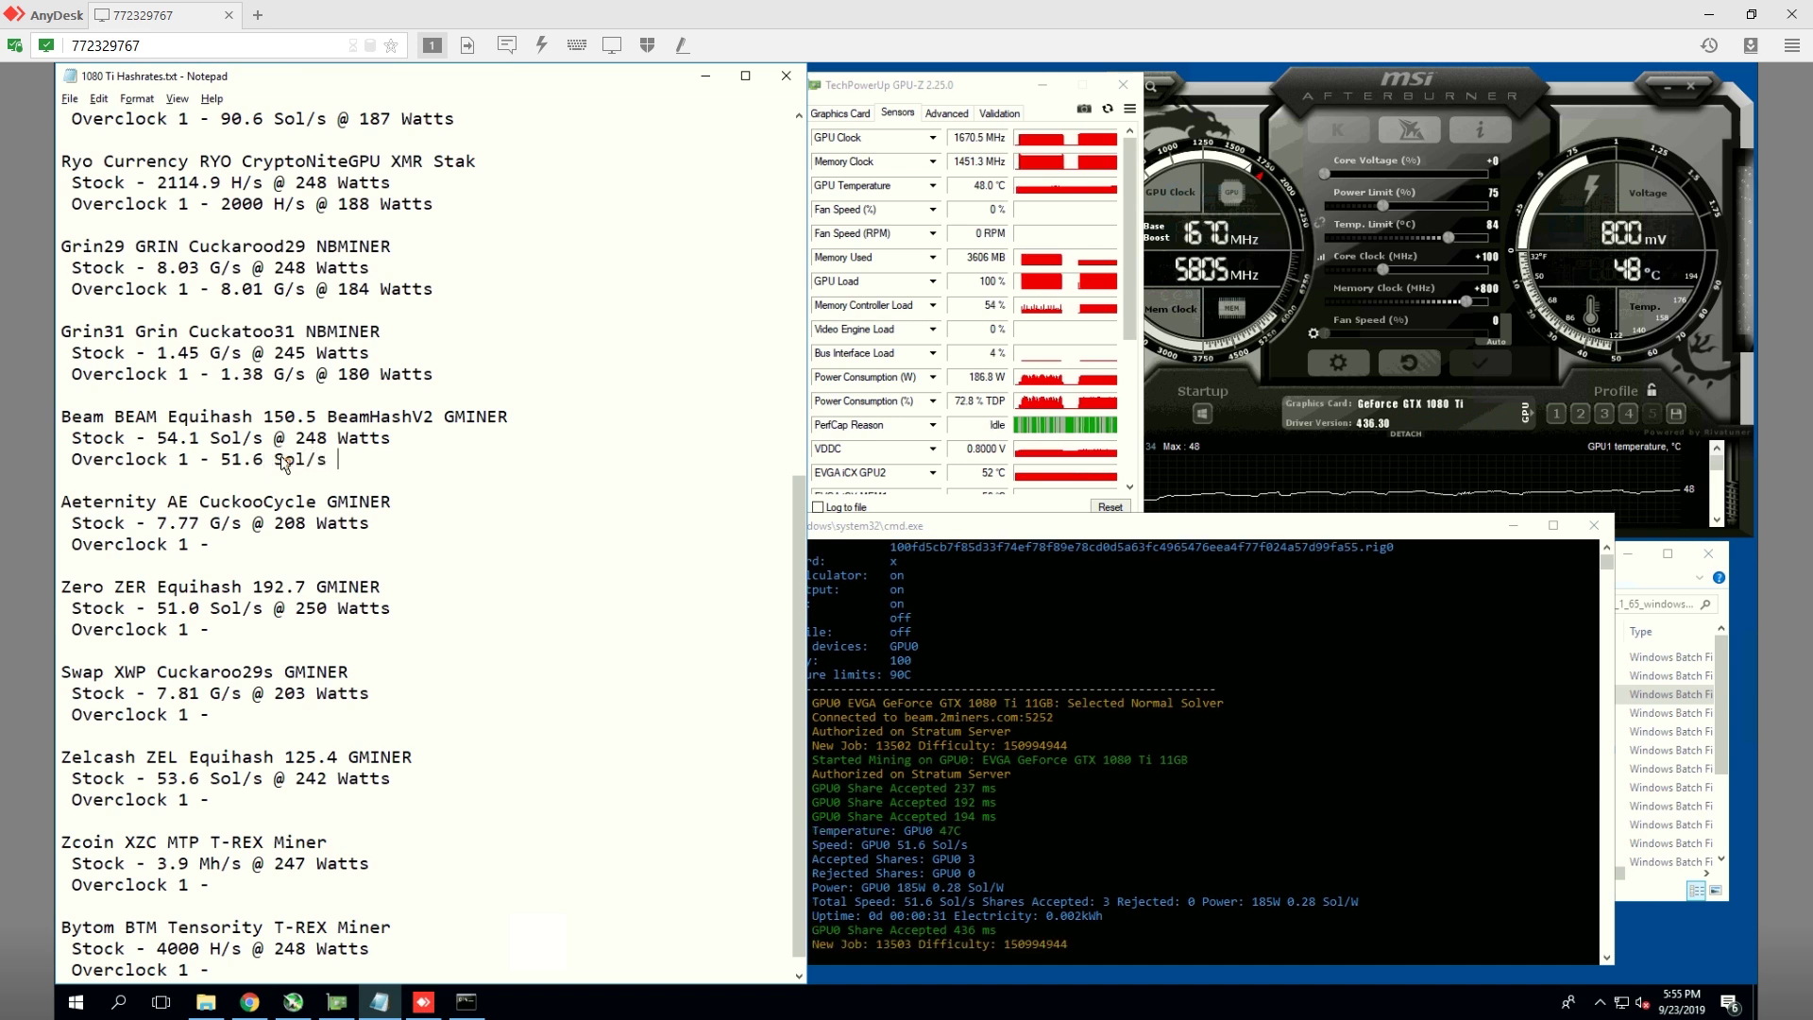
{"action": "type", "text": " @ 185 "}
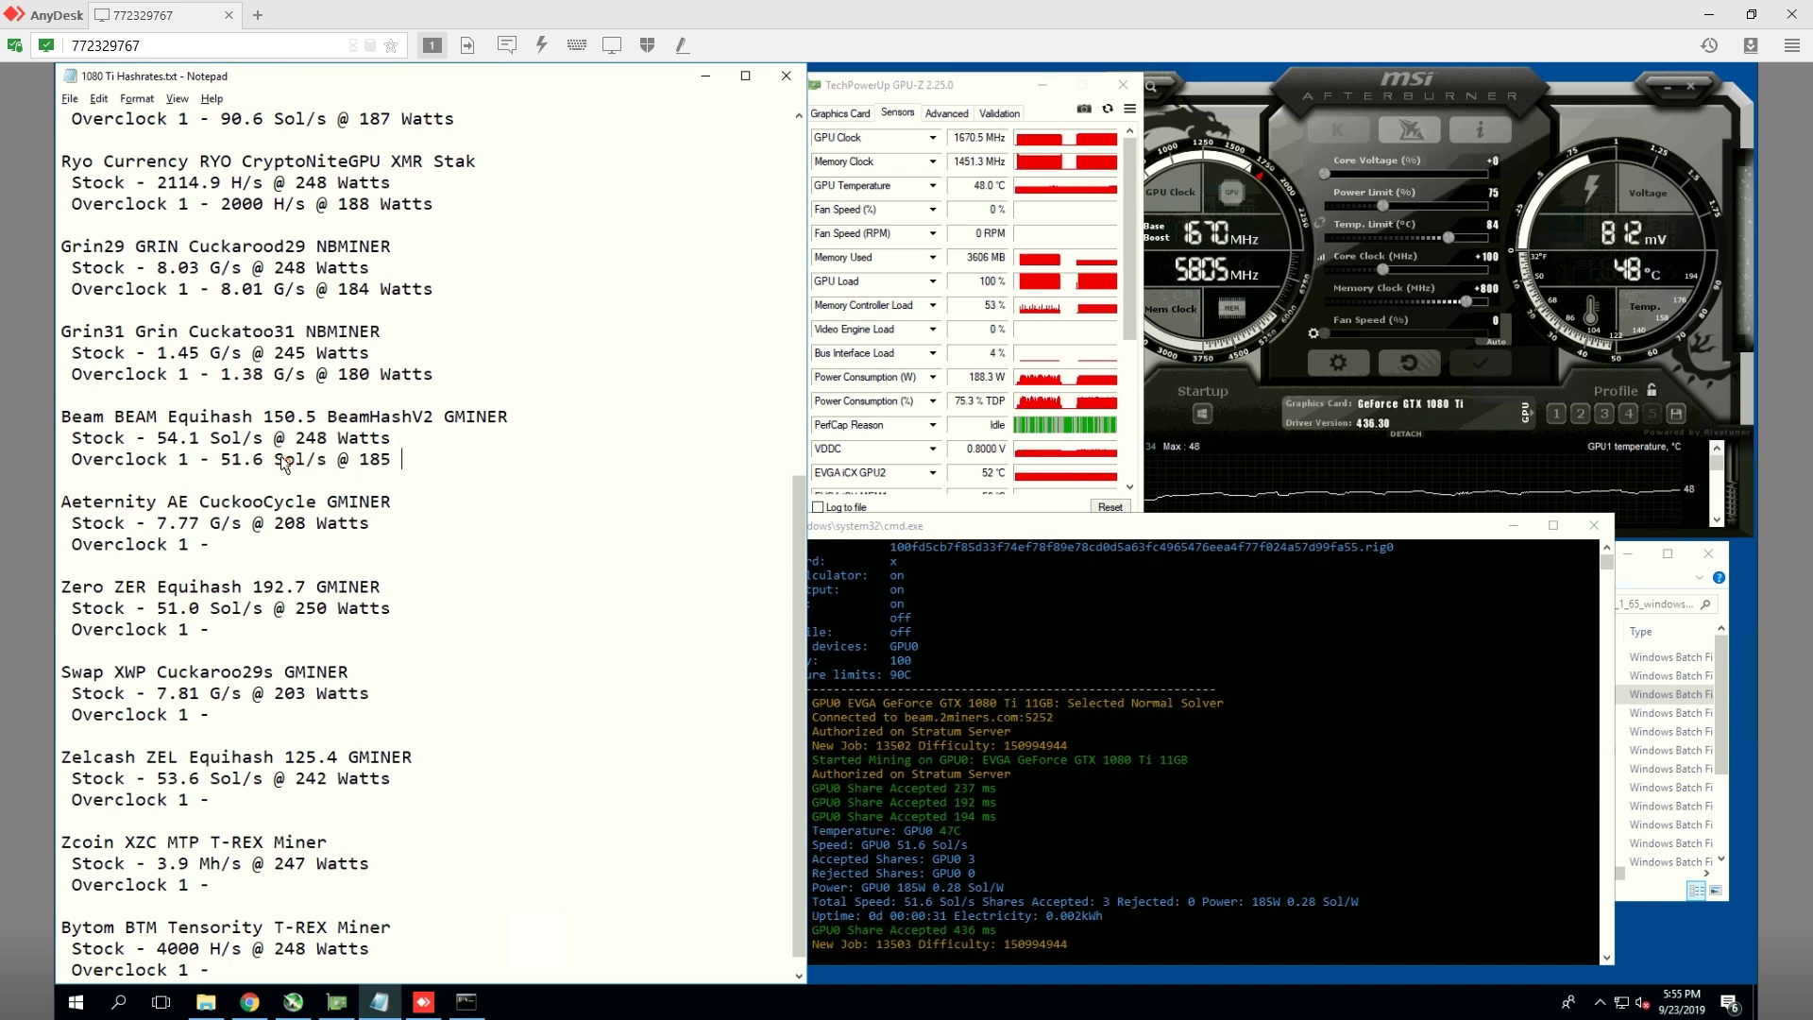
{"action": "type", "text": "Watts"}
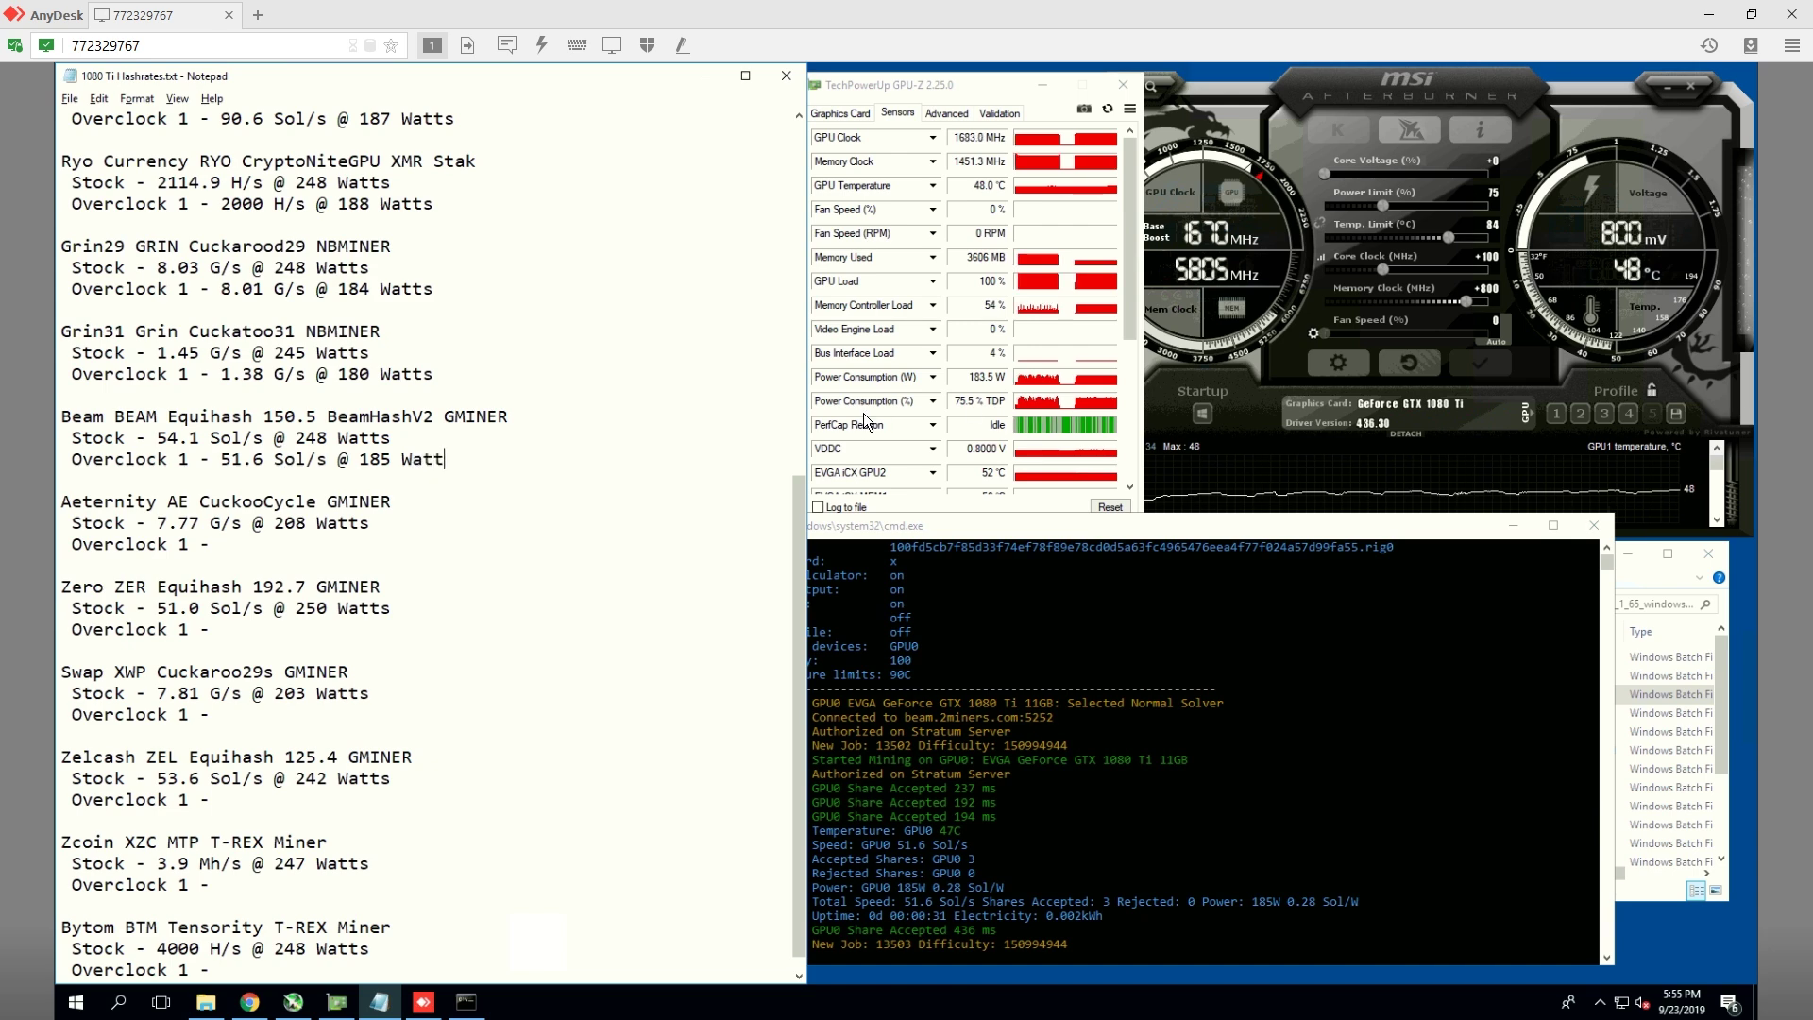
{"action": "left_click", "coordinate": [1595, 527]}
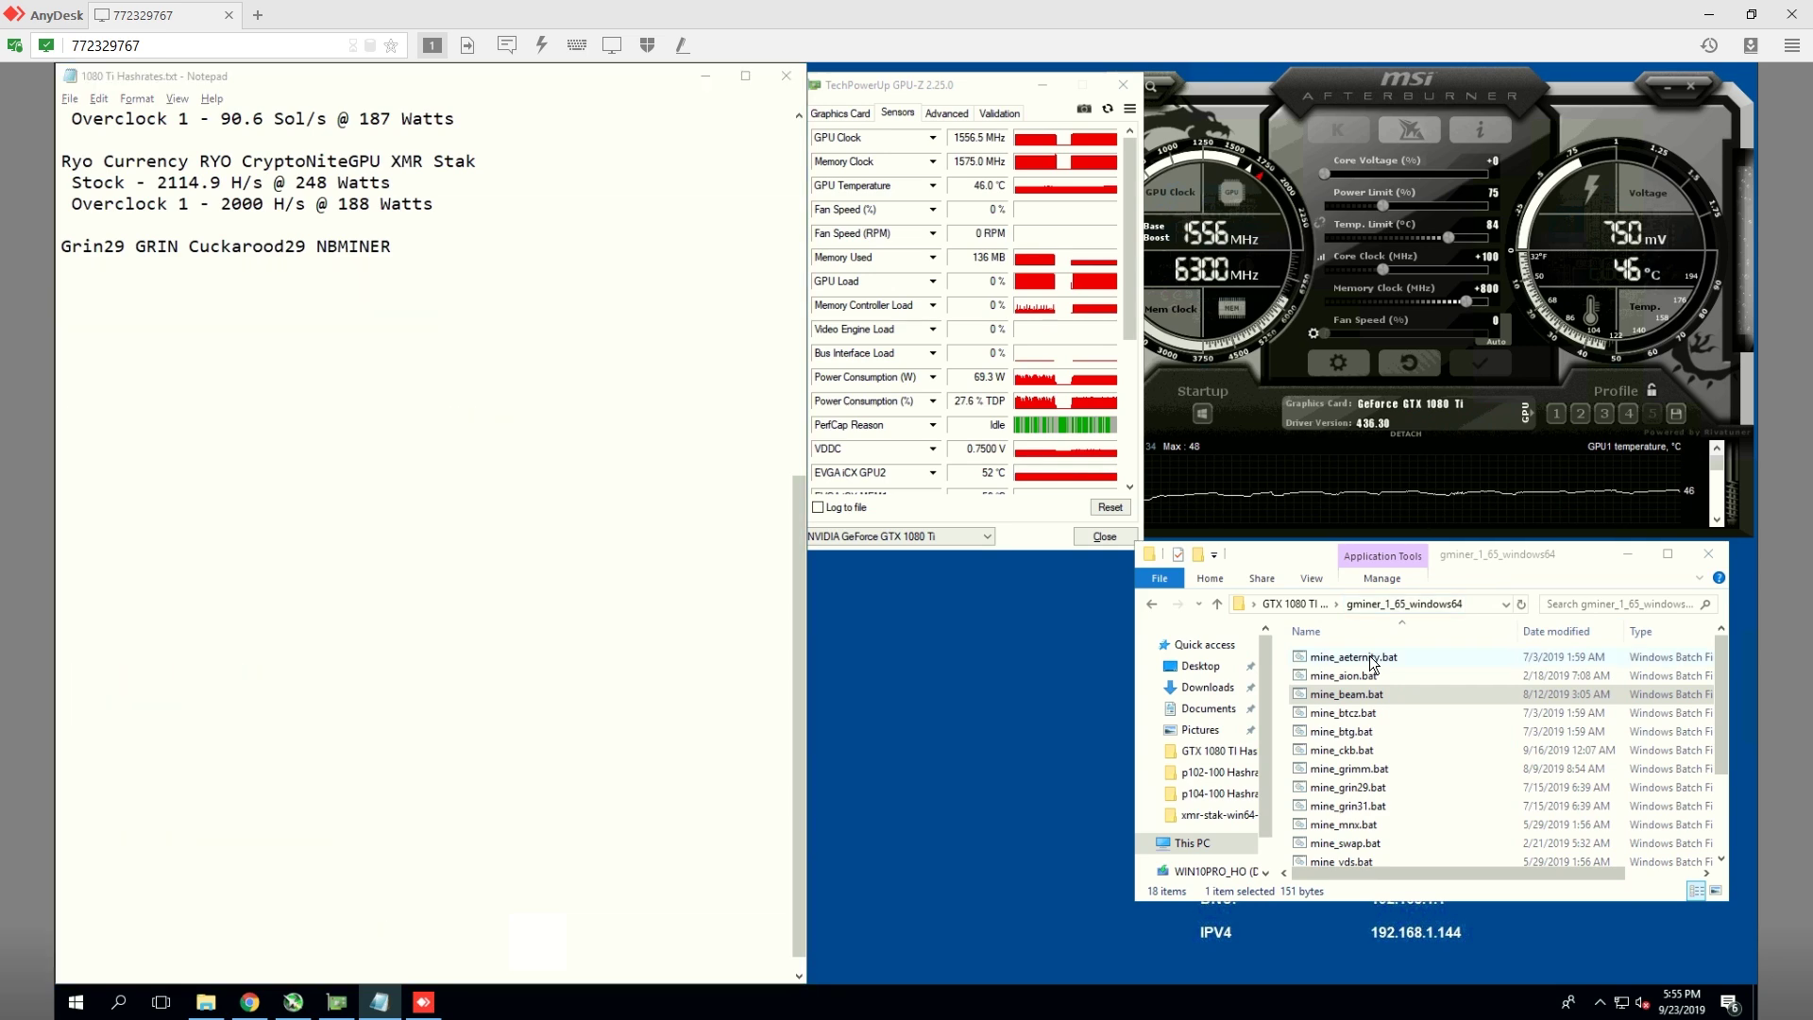
Step: Run mine_aeternity.bat from the GMiner 1.65 folder and move its console beside the notes
{"action": "double_click", "coordinate": [1370, 655]}
{"action": "left_click_drag", "start_coordinate": [468, 111], "coordinate": [1289, 439]}
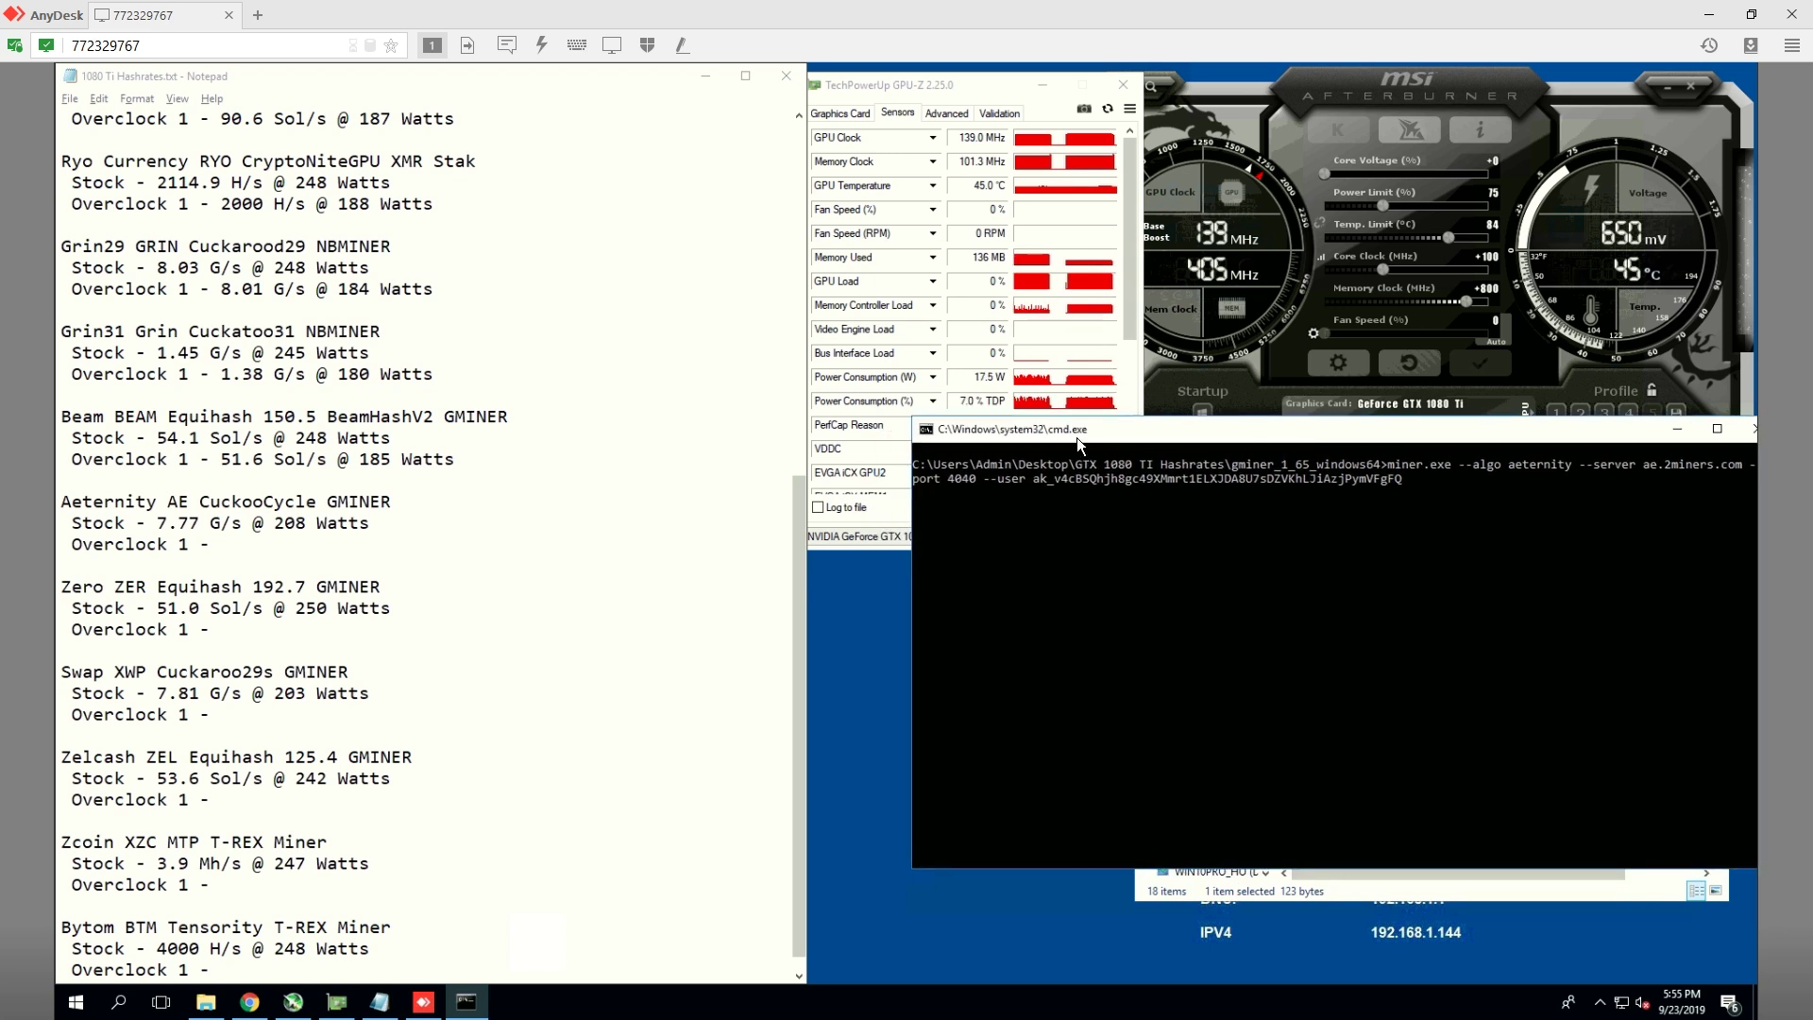
{"action": "left_click_drag", "start_coordinate": [1072, 441], "coordinate": [1019, 503]}
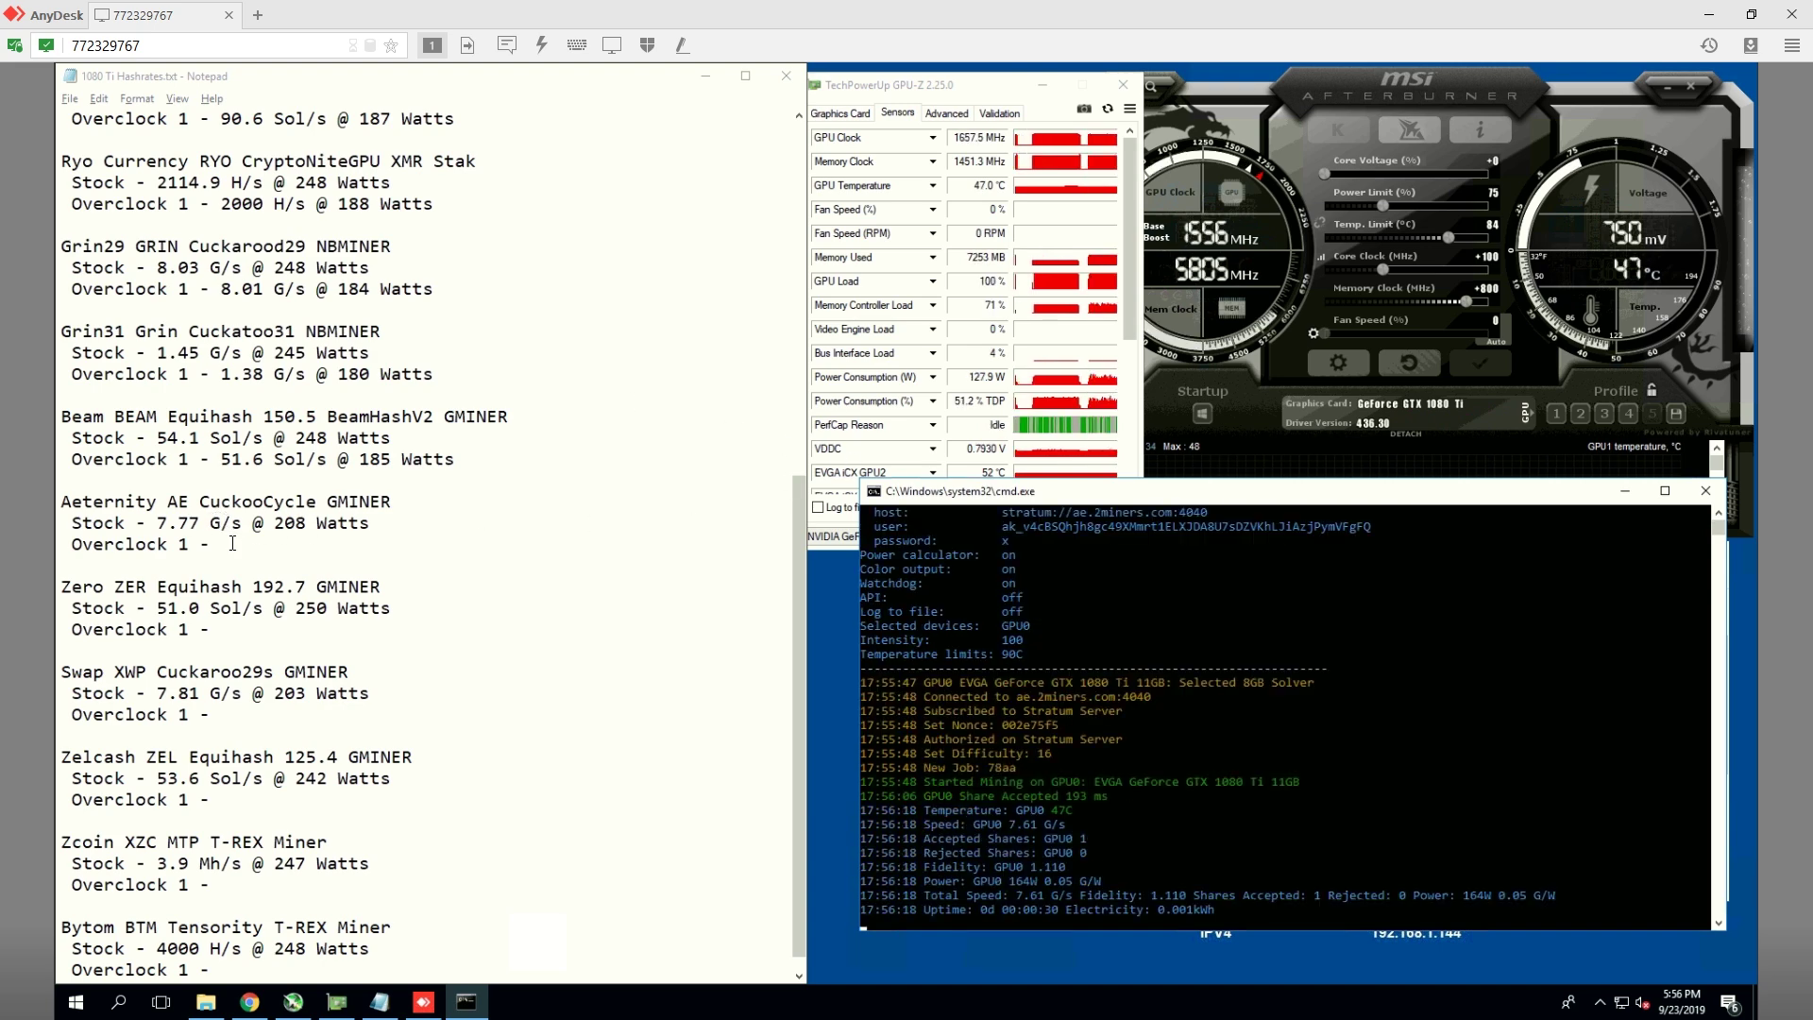
Step: Record 7.61 G/s @ 164 watts on the Aeternity overclock line in the notes and close the miner console
{"action": "left_click", "coordinate": [233, 544]}
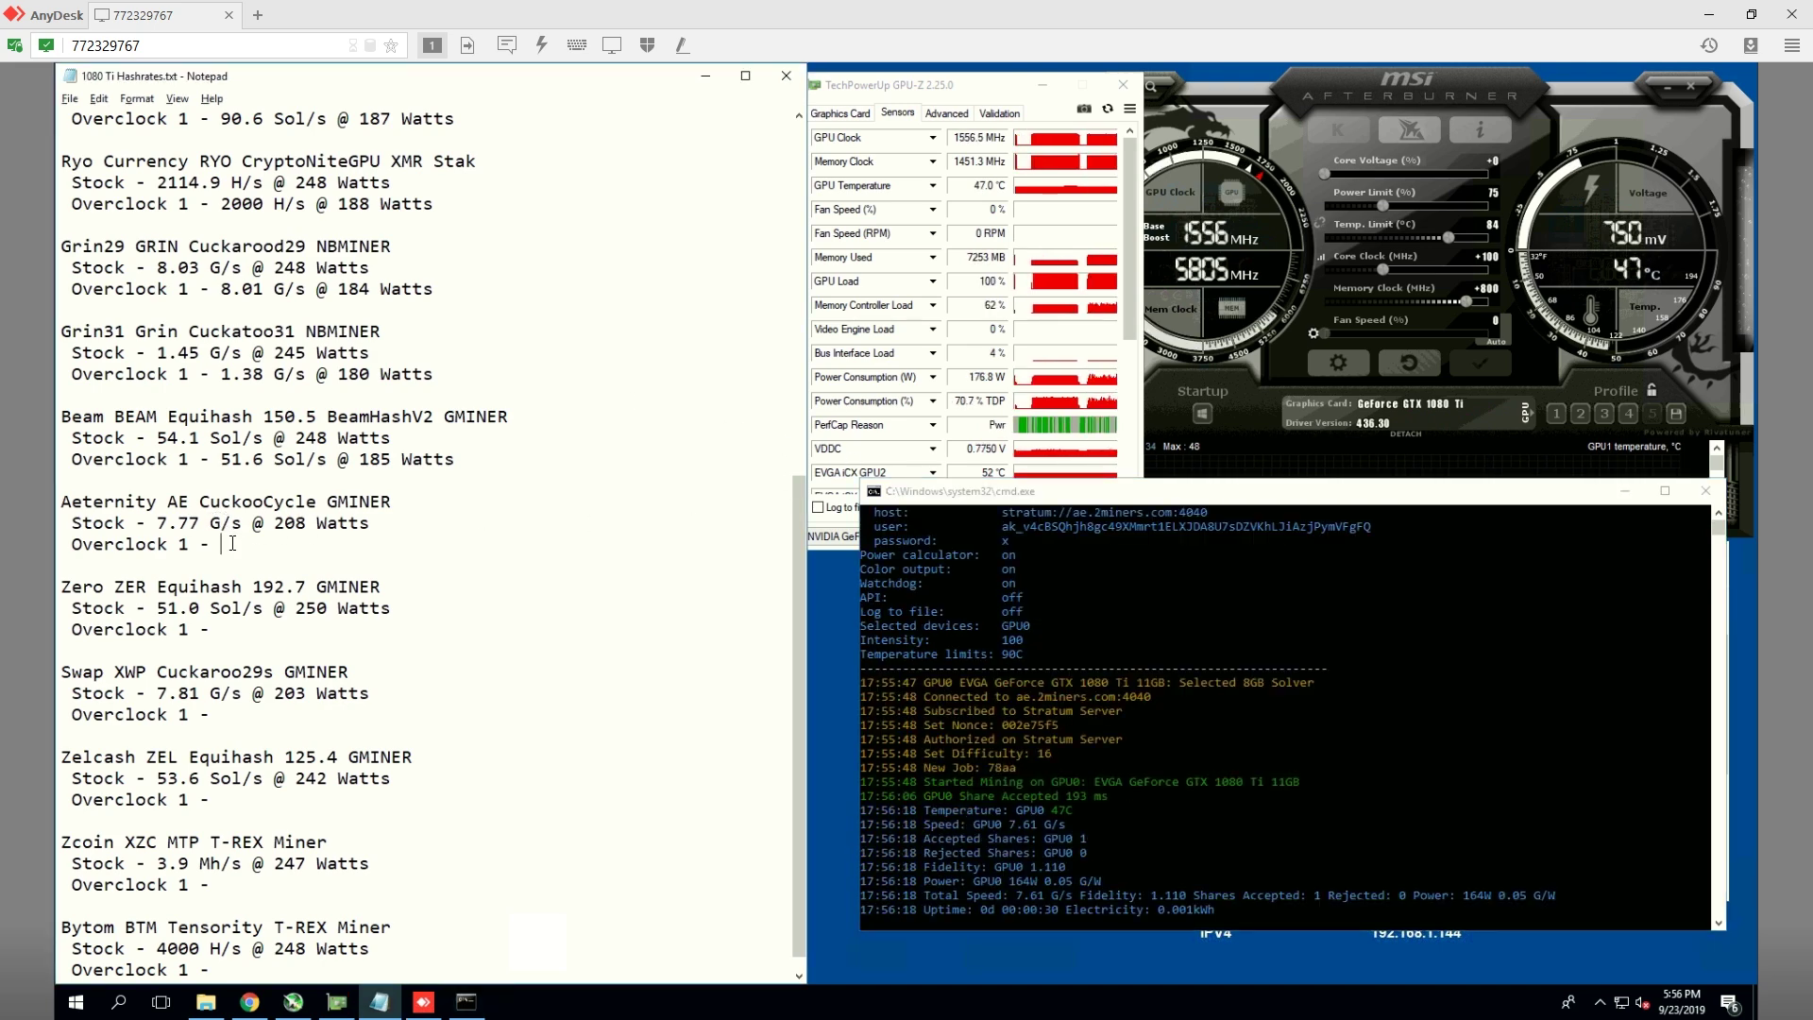
{"action": "type", "text": "7.61"}
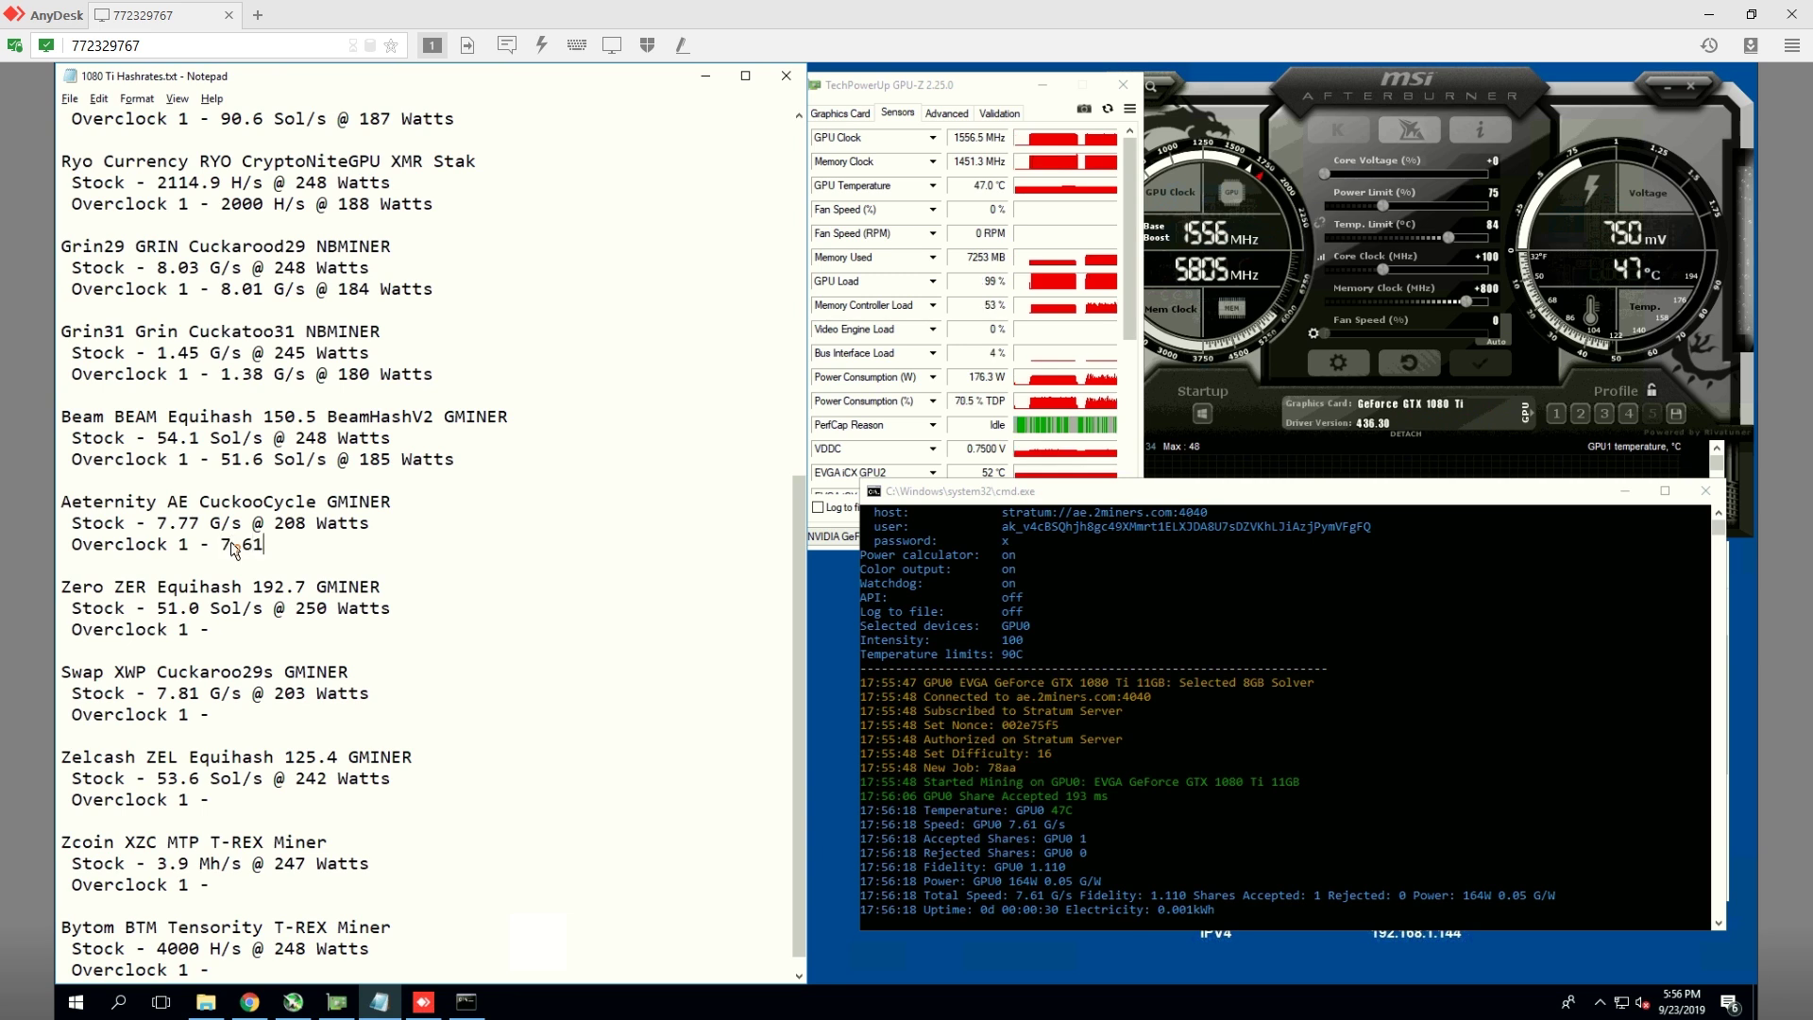
{"action": "type", "text": " G/s @ "}
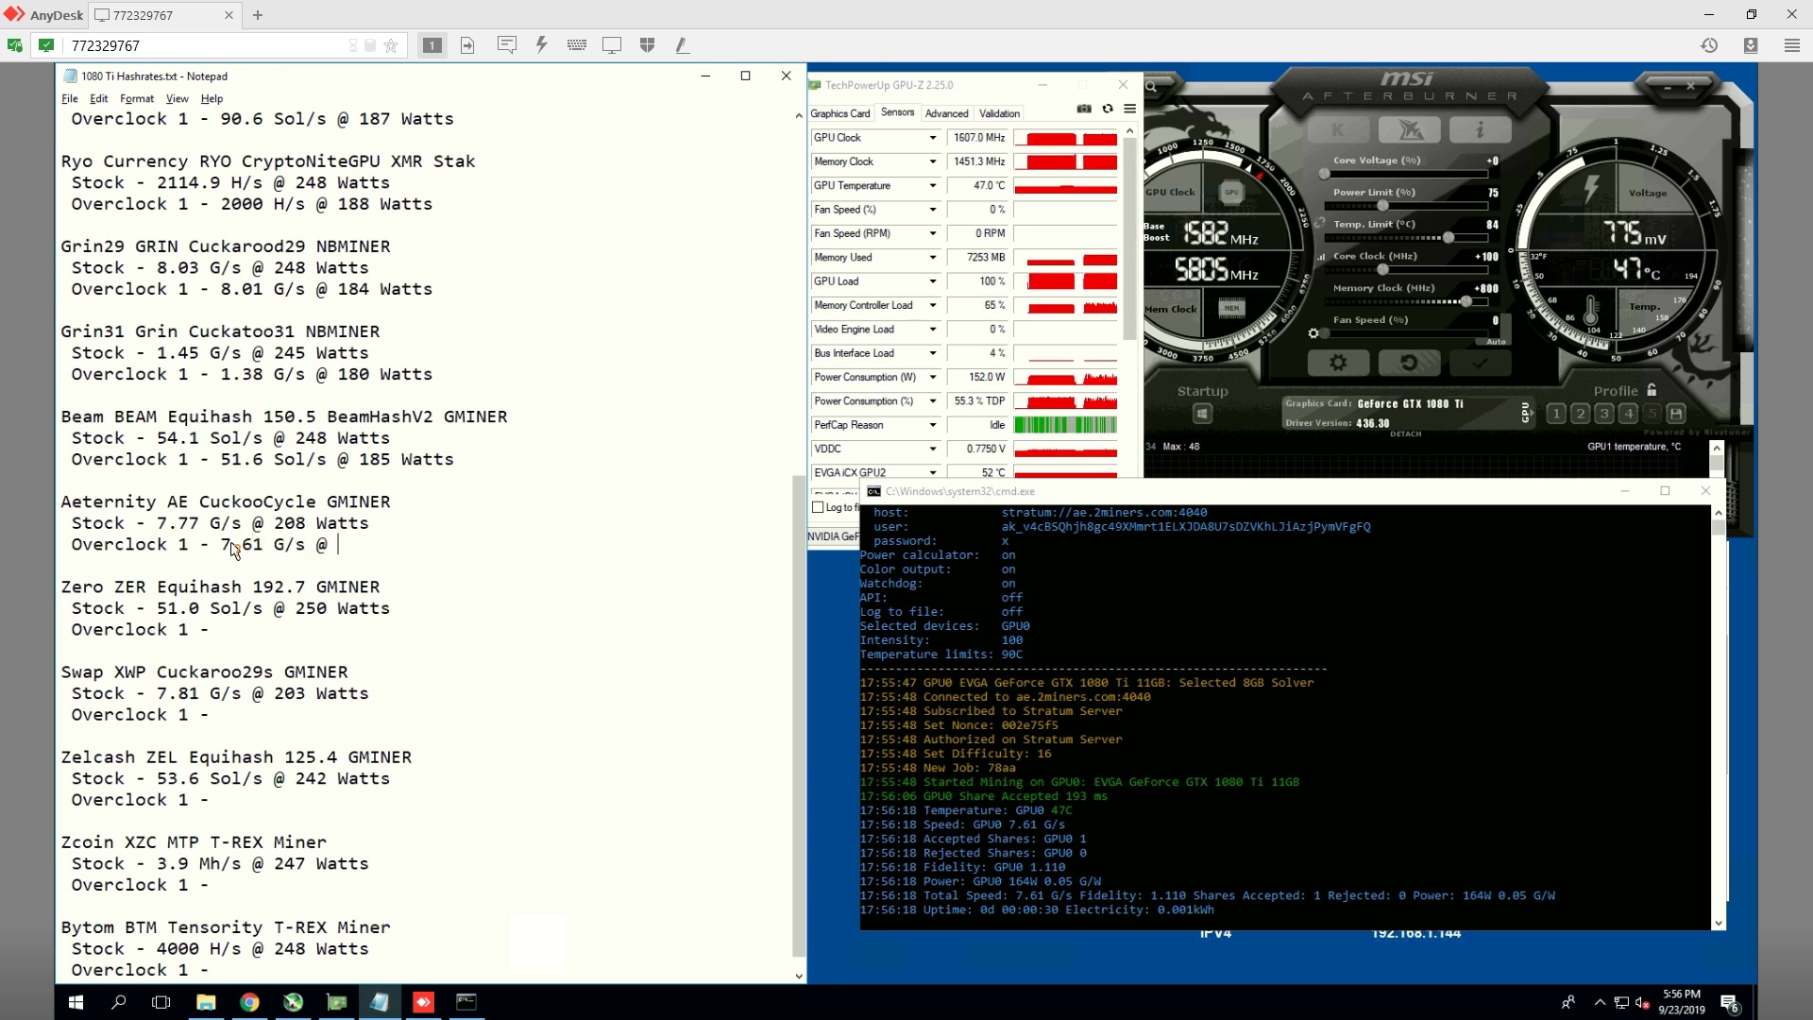
{"action": "type", "text": "164 watts"}
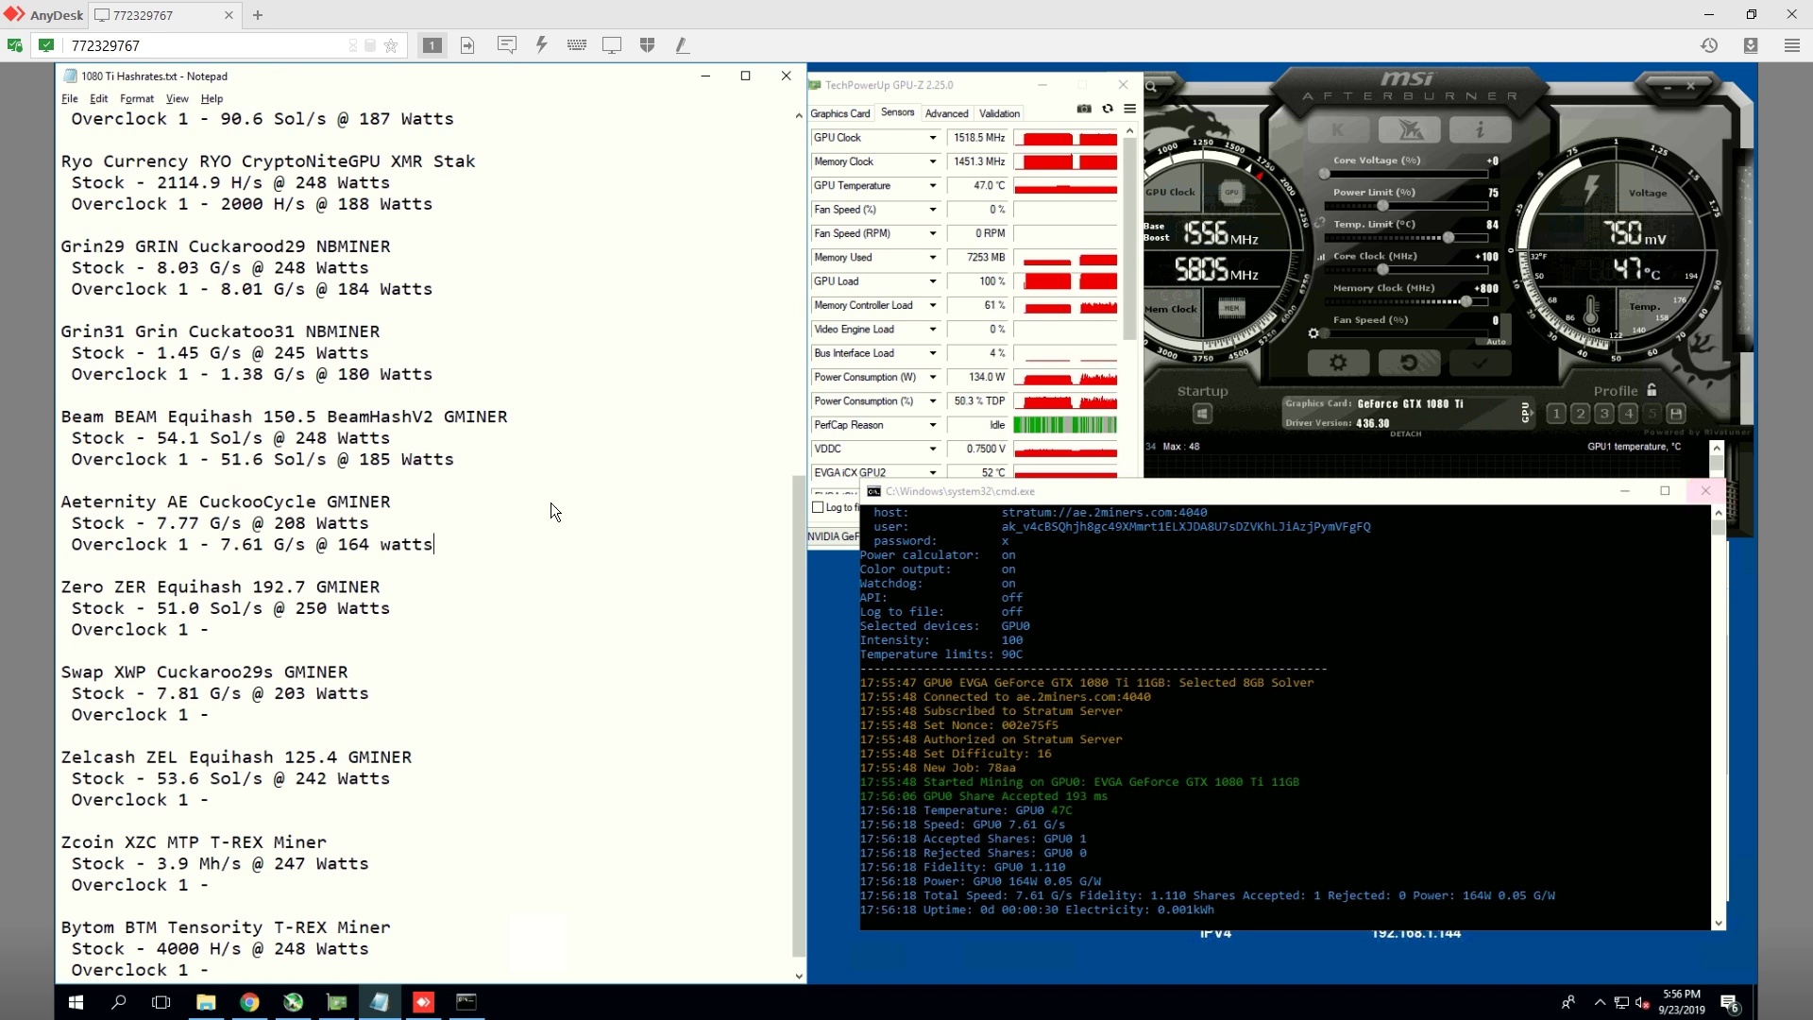
{"action": "left_click", "coordinate": [1700, 489]}
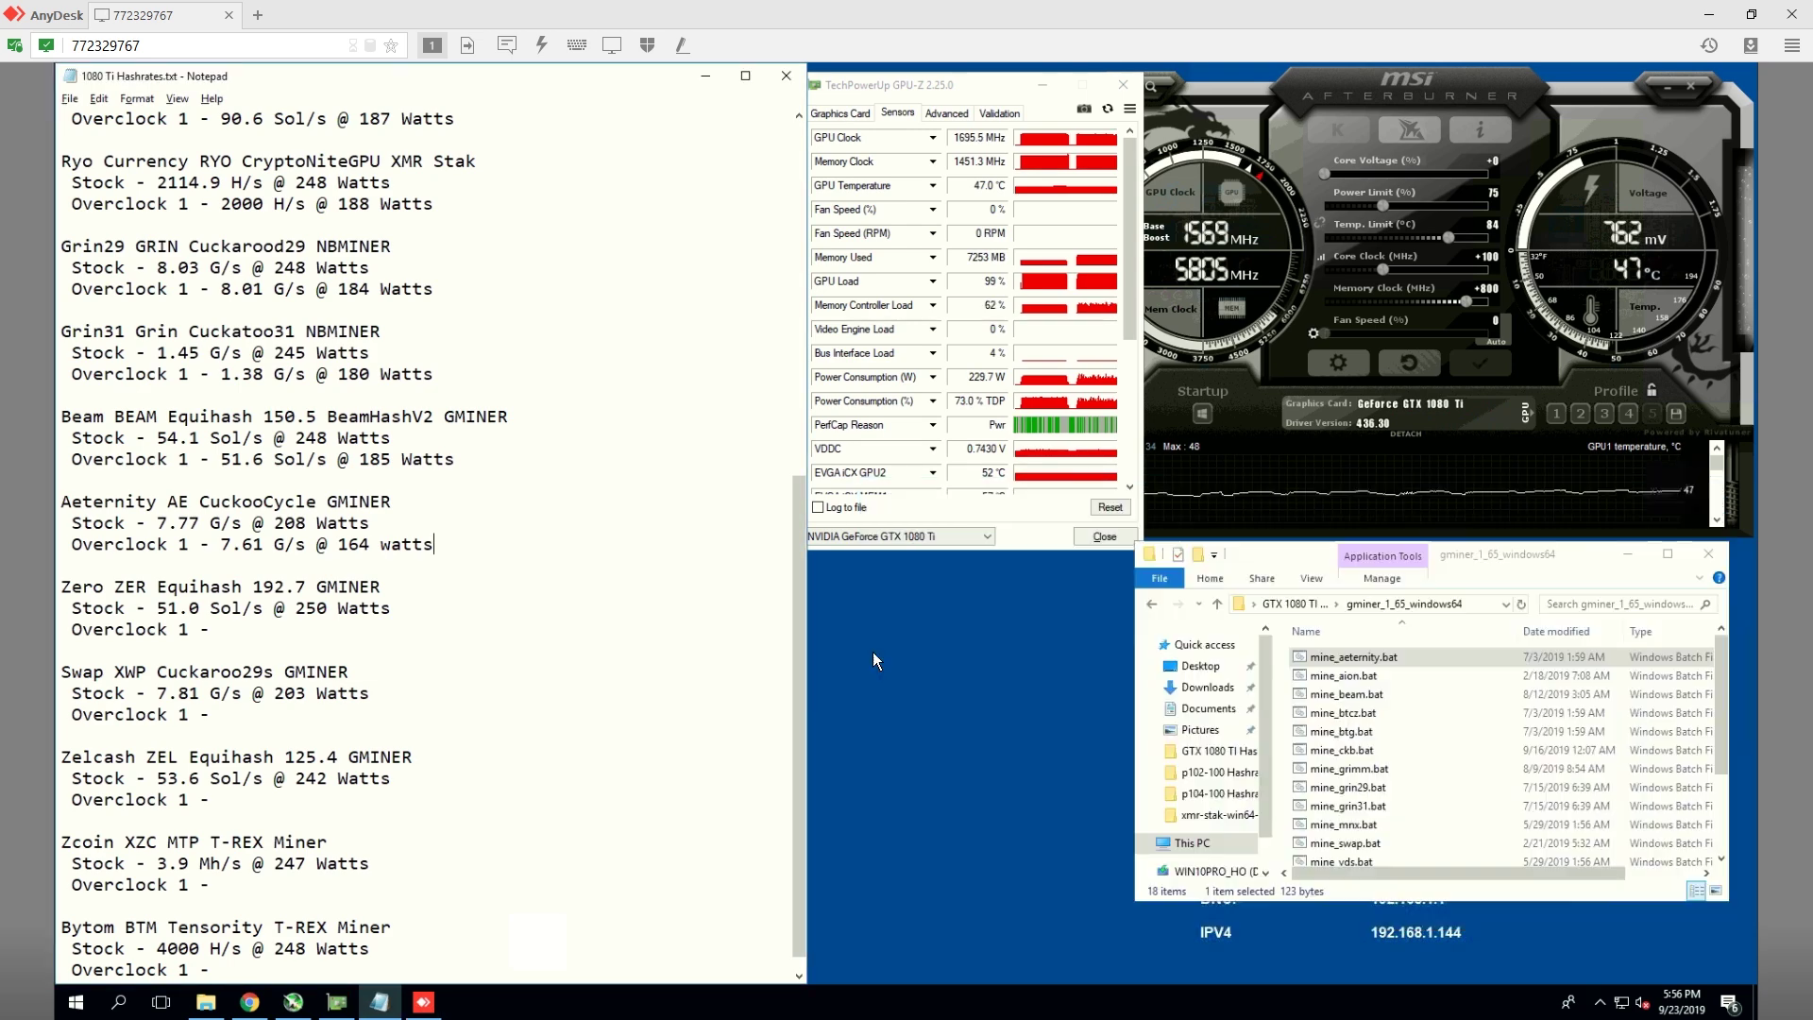
Step: Run mine_zero.bat from the GMiner 1.65 folder and place its console clear of the notes
{"action": "scroll", "coordinate": [1379, 845], "scroll_direction": "down", "scroll_amount": 2}
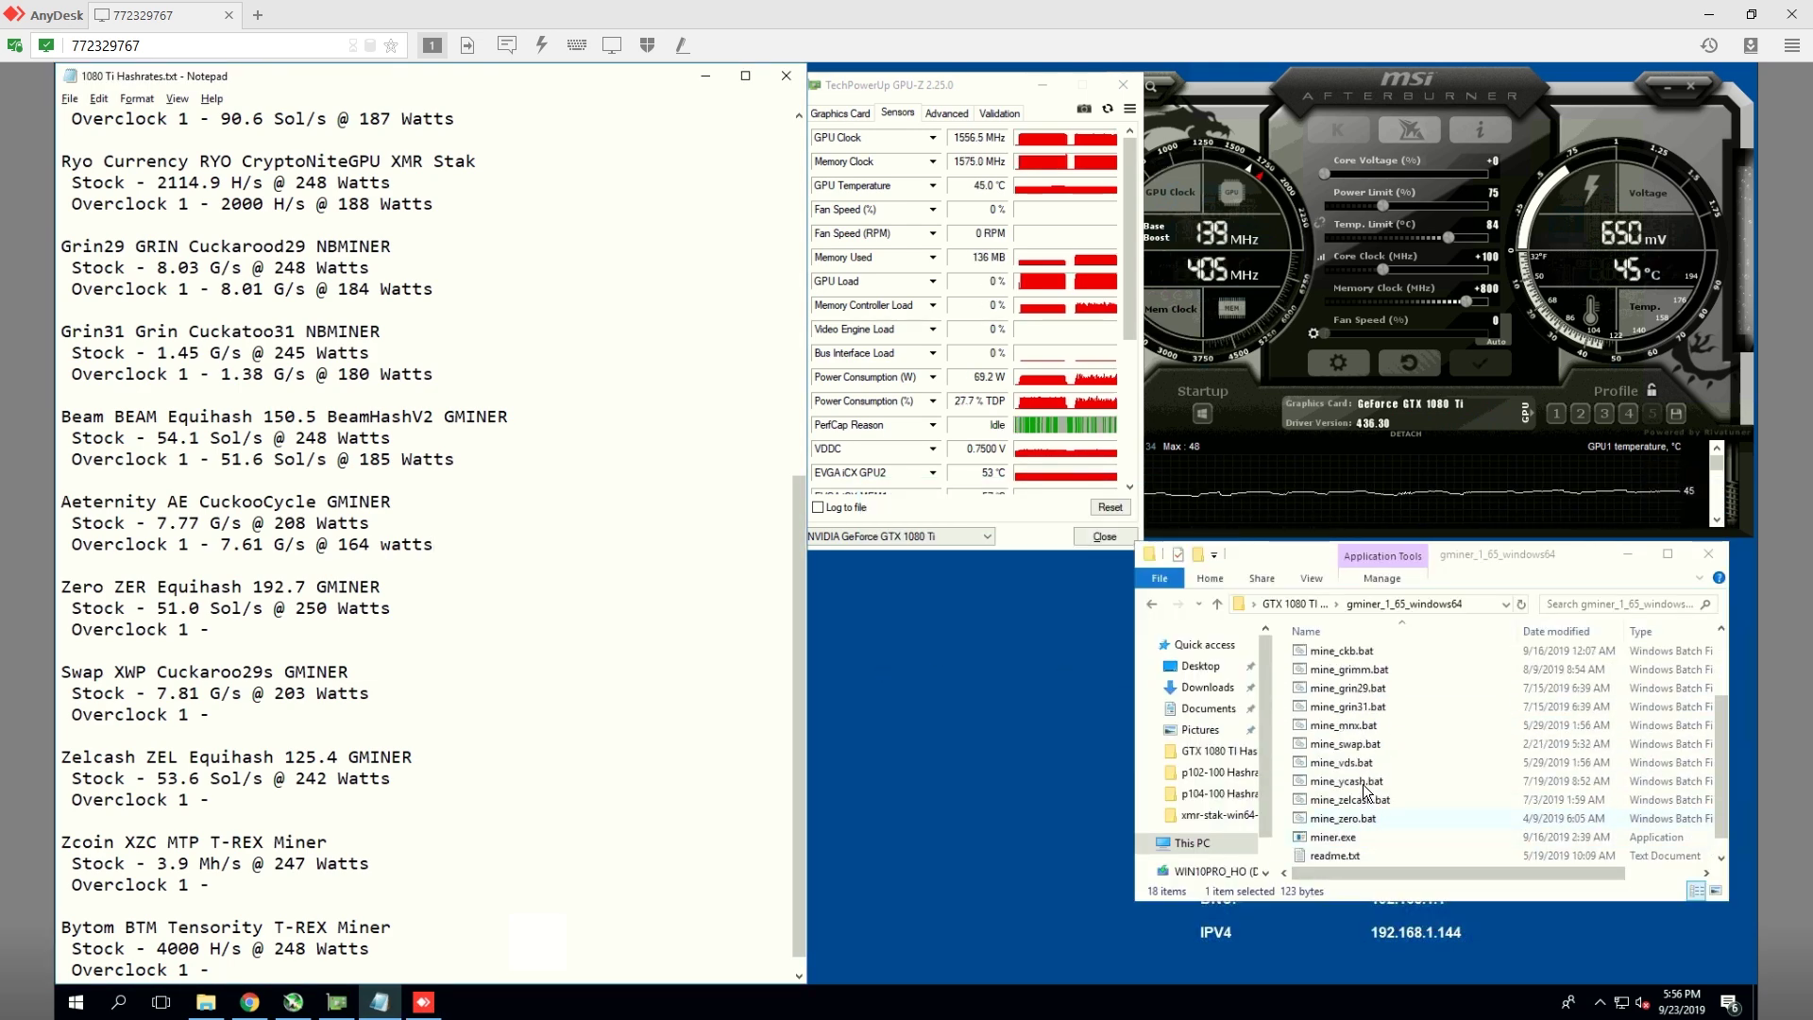
{"action": "double_click", "coordinate": [1357, 819]}
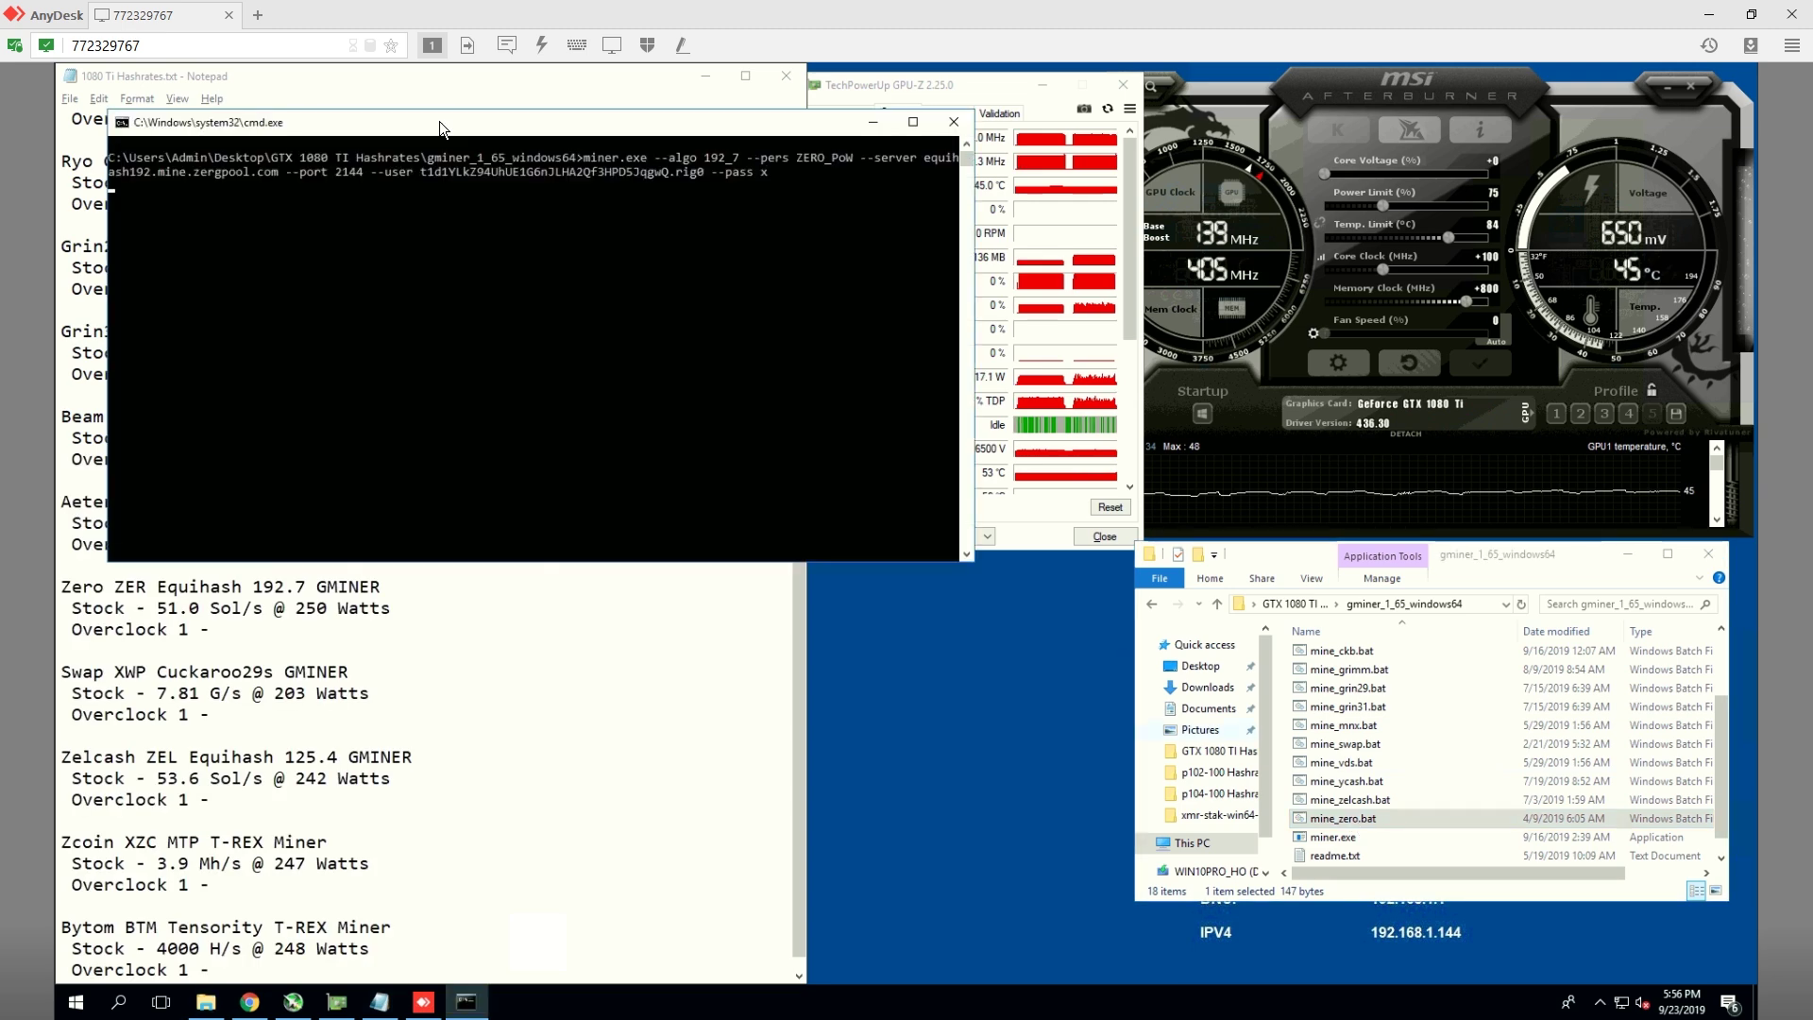
{"action": "left_click_drag", "start_coordinate": [439, 124], "coordinate": [1091, 511]}
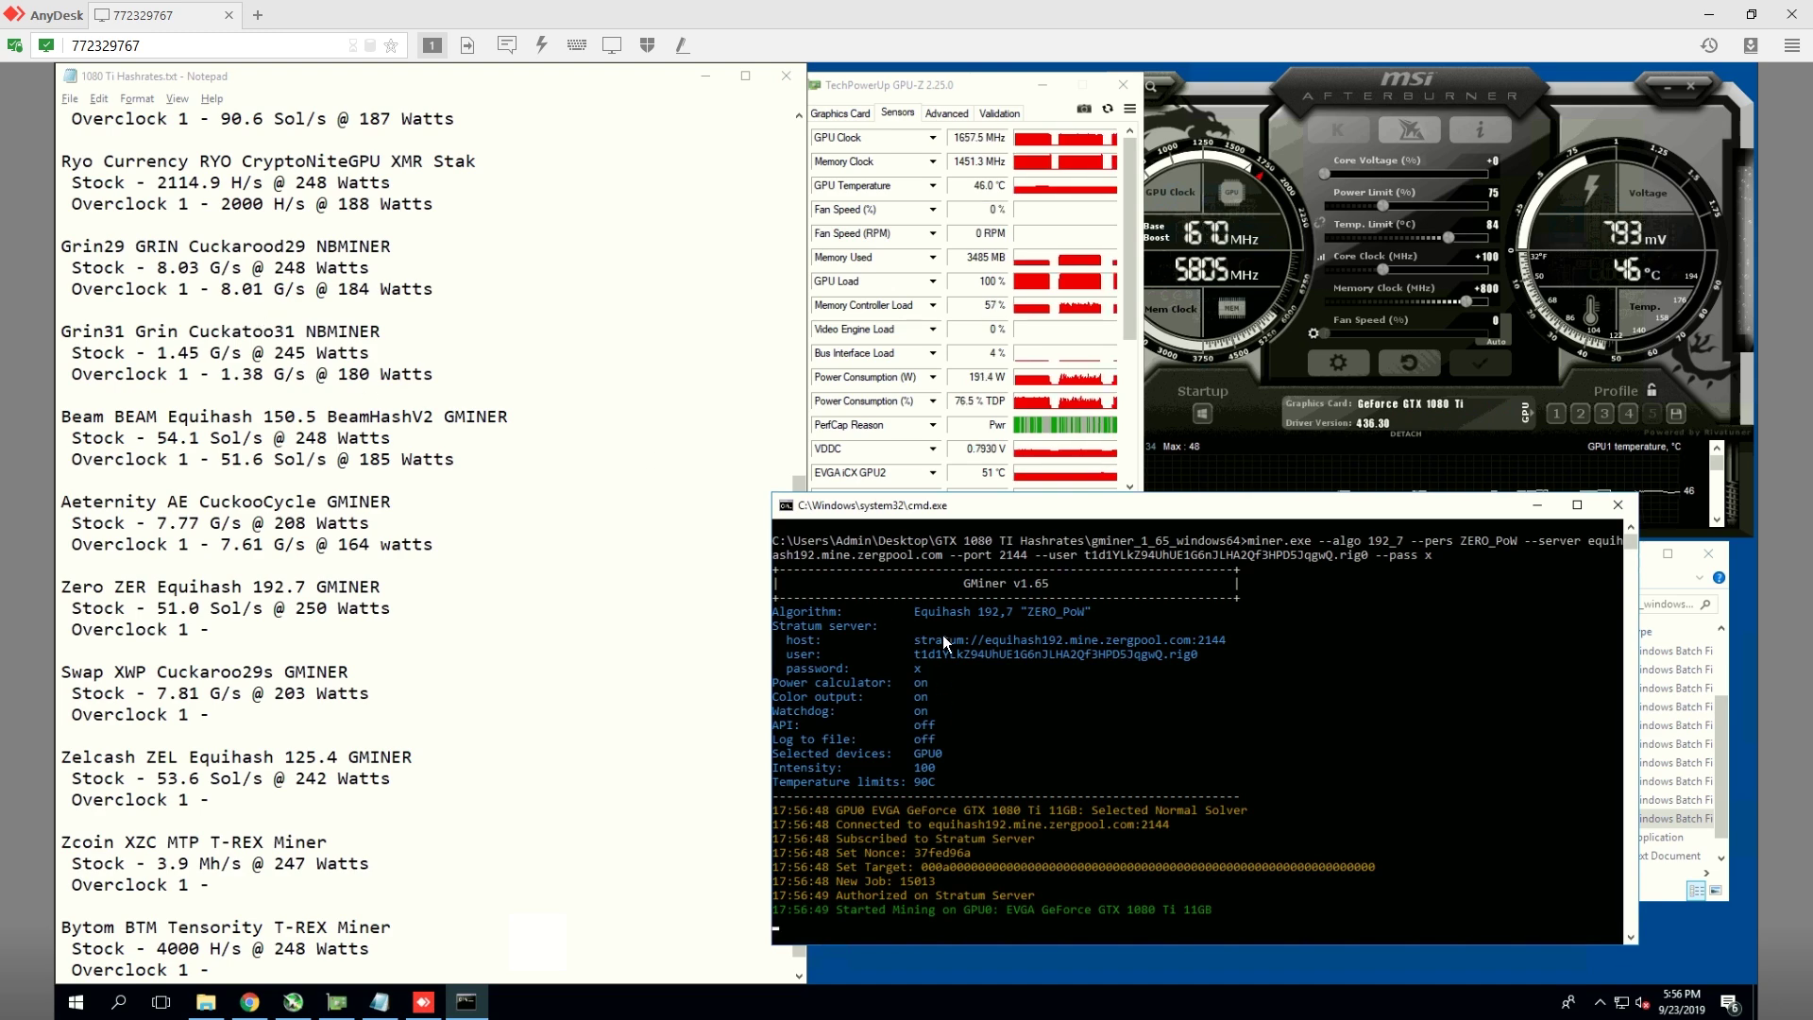
{"action": "left_click_drag", "start_coordinate": [991, 512], "coordinate": [1022, 532]}
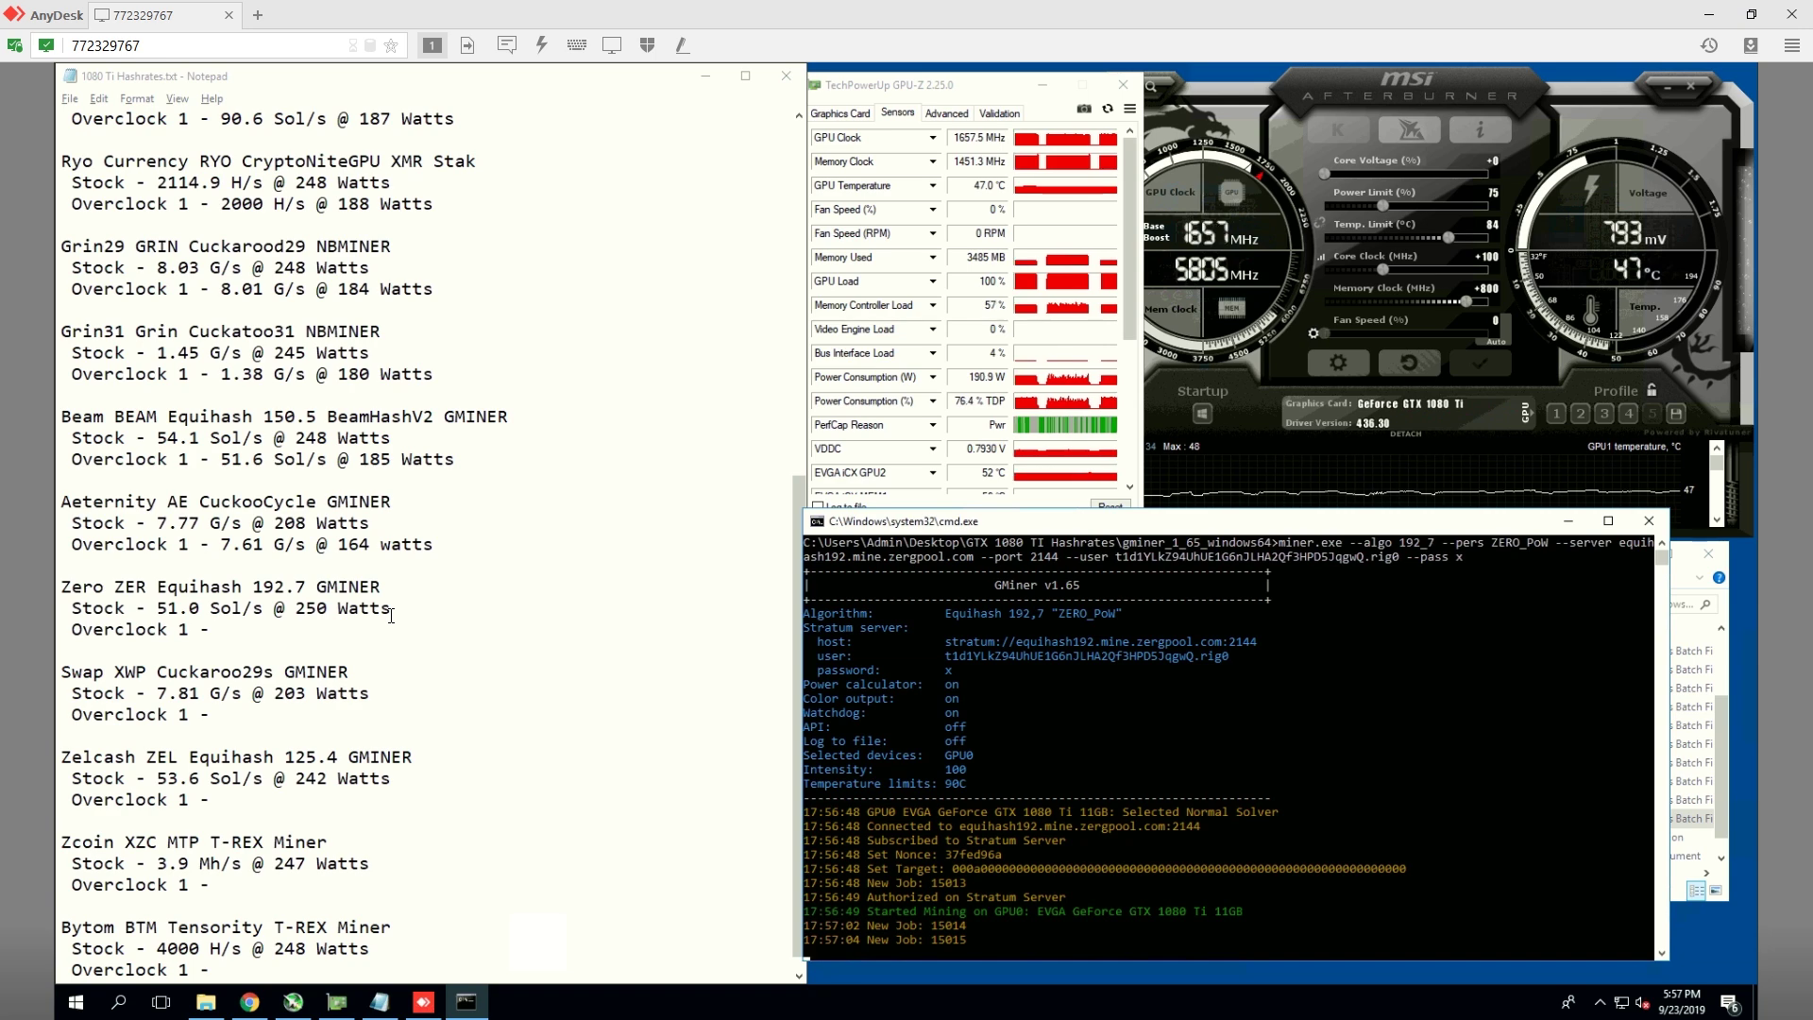
Step: Record 49.2 Sol/s @ 186 Watts on the Zero overclock line in the notes and close the miner console
{"action": "left_click", "coordinate": [268, 630]}
{"action": "type", "text": "49."}
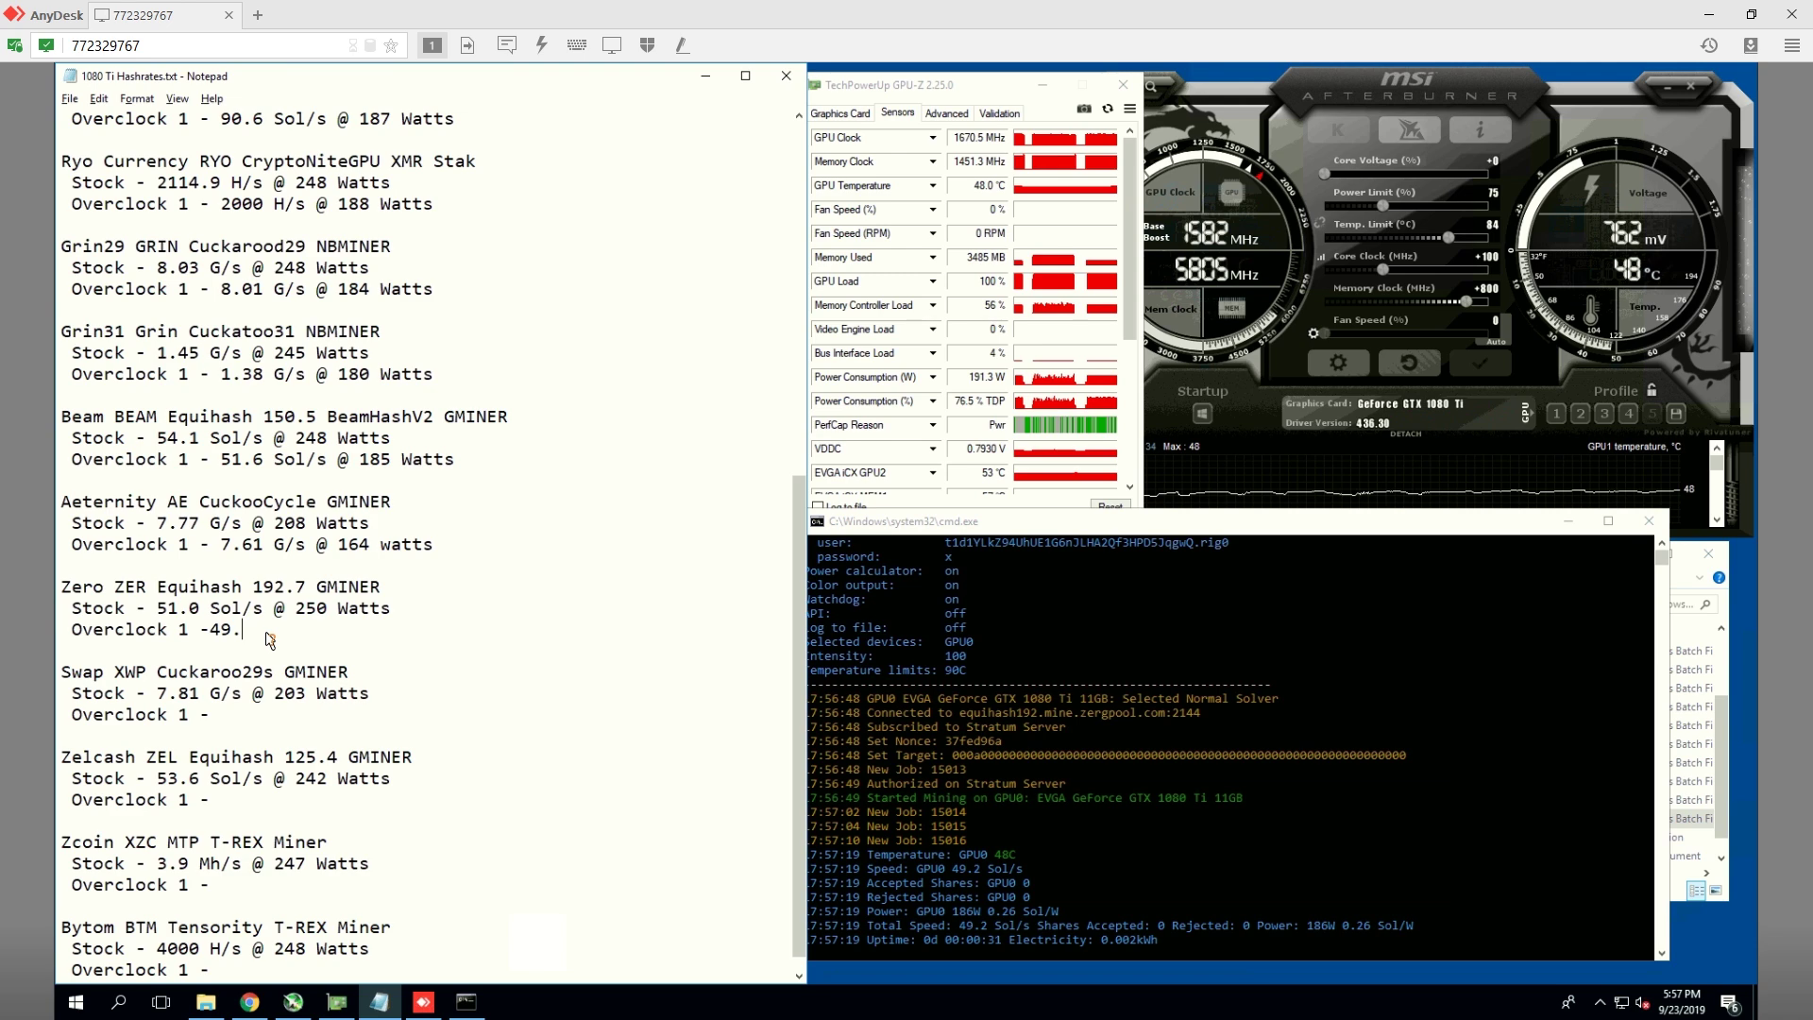
{"action": "type", "text": " S"}
{"action": "key", "text": "BackSpace"}
{"action": "key", "text": "BackSpace"}
{"action": "key", "text": "BackSpace"}
{"action": "key", "text": "BackSpace"}
{"action": "type", "text": "49.2"}
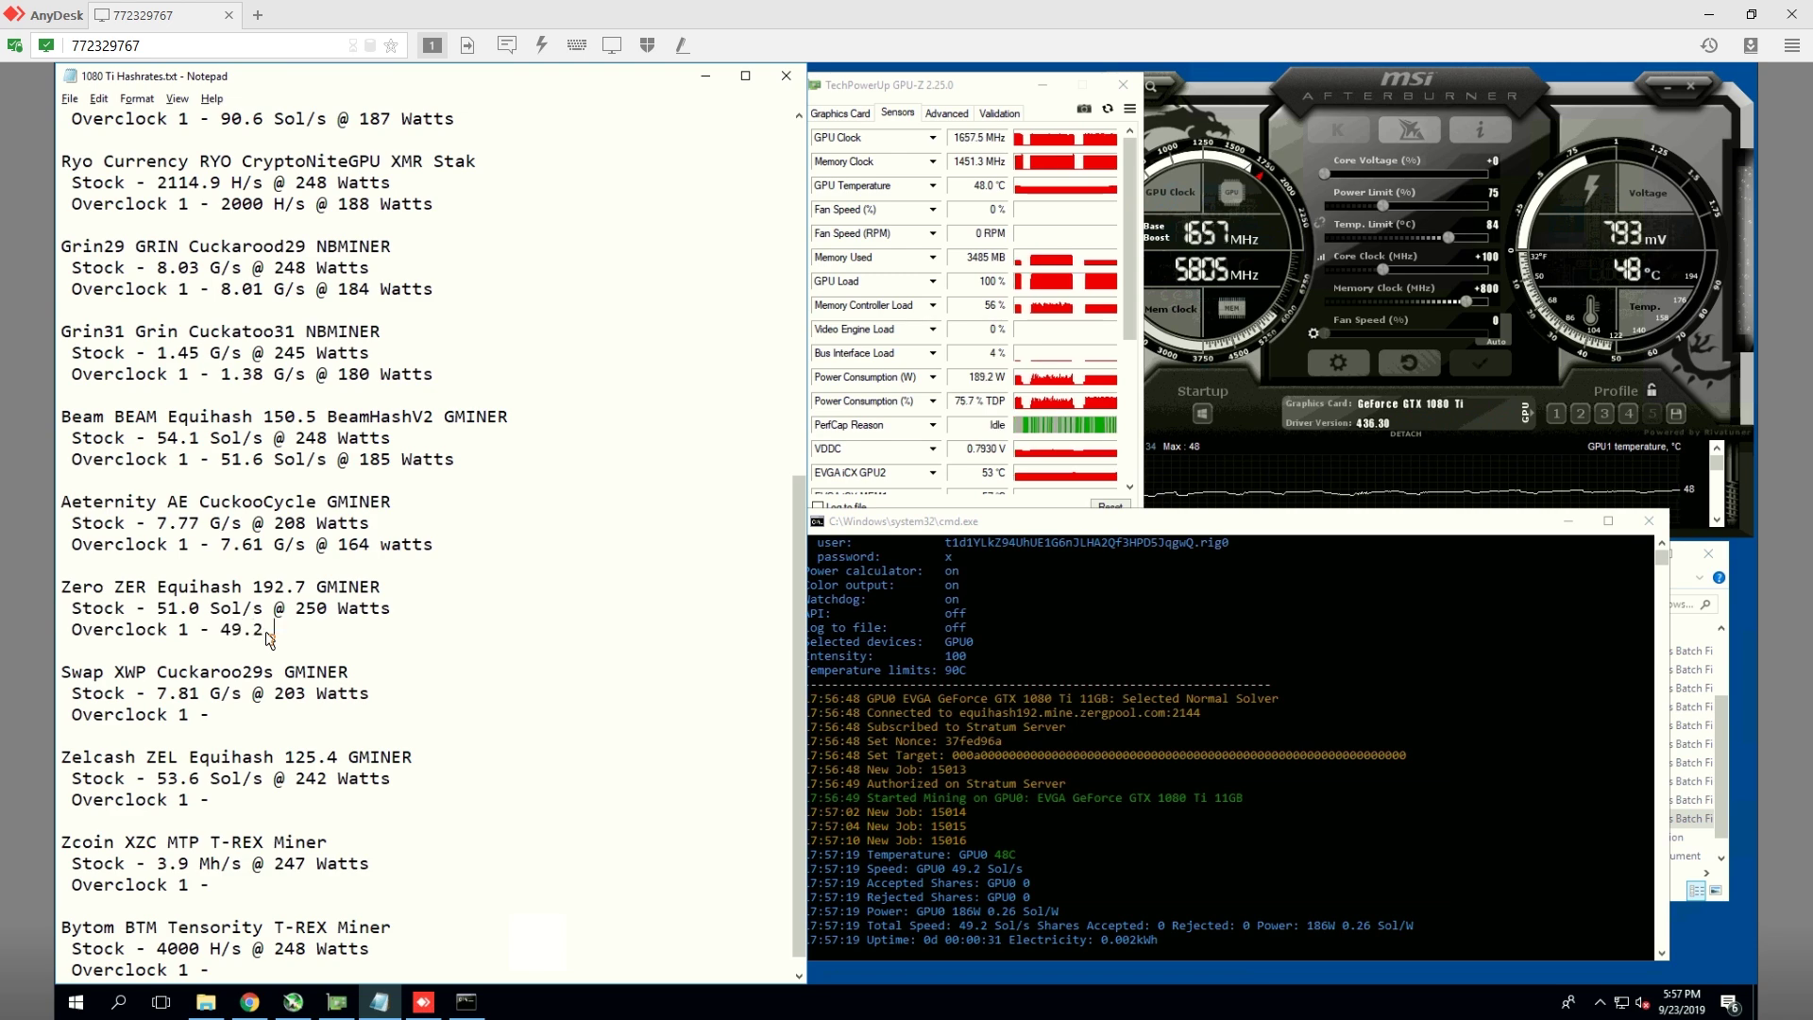
{"action": "type", "text": " Sol/s @ "}
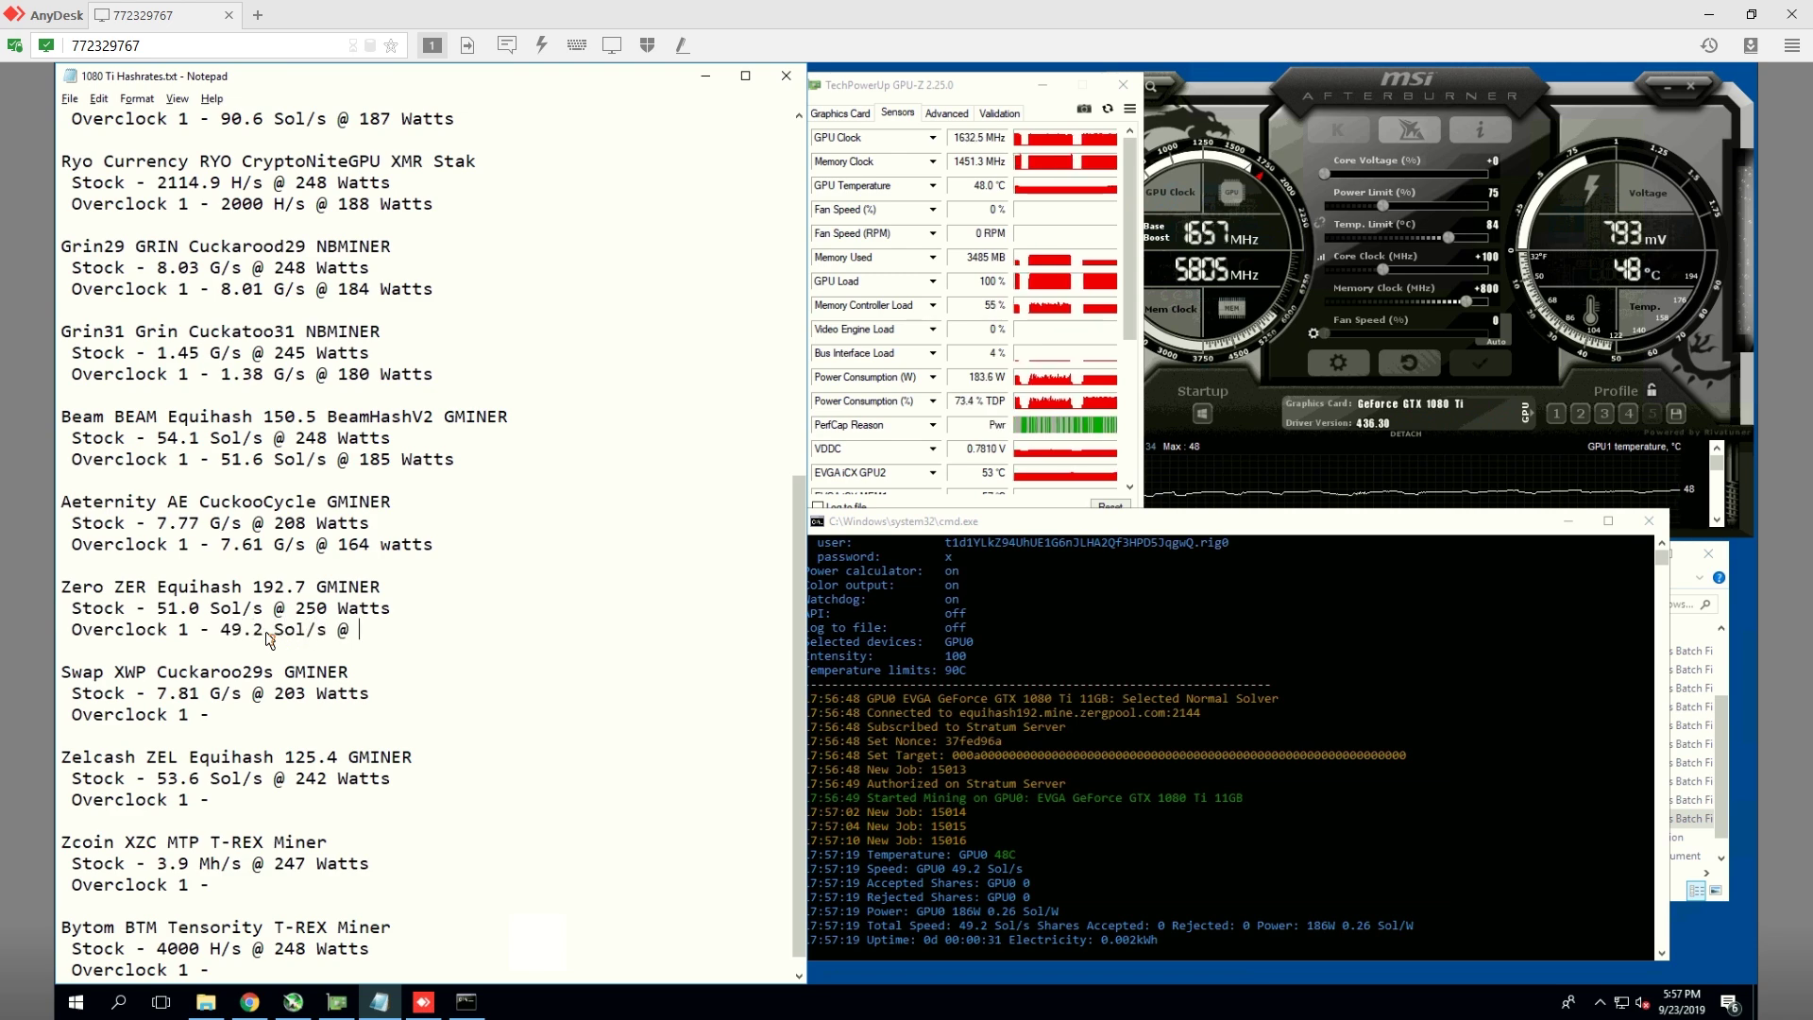
{"action": "type", "text": "186 Watts"}
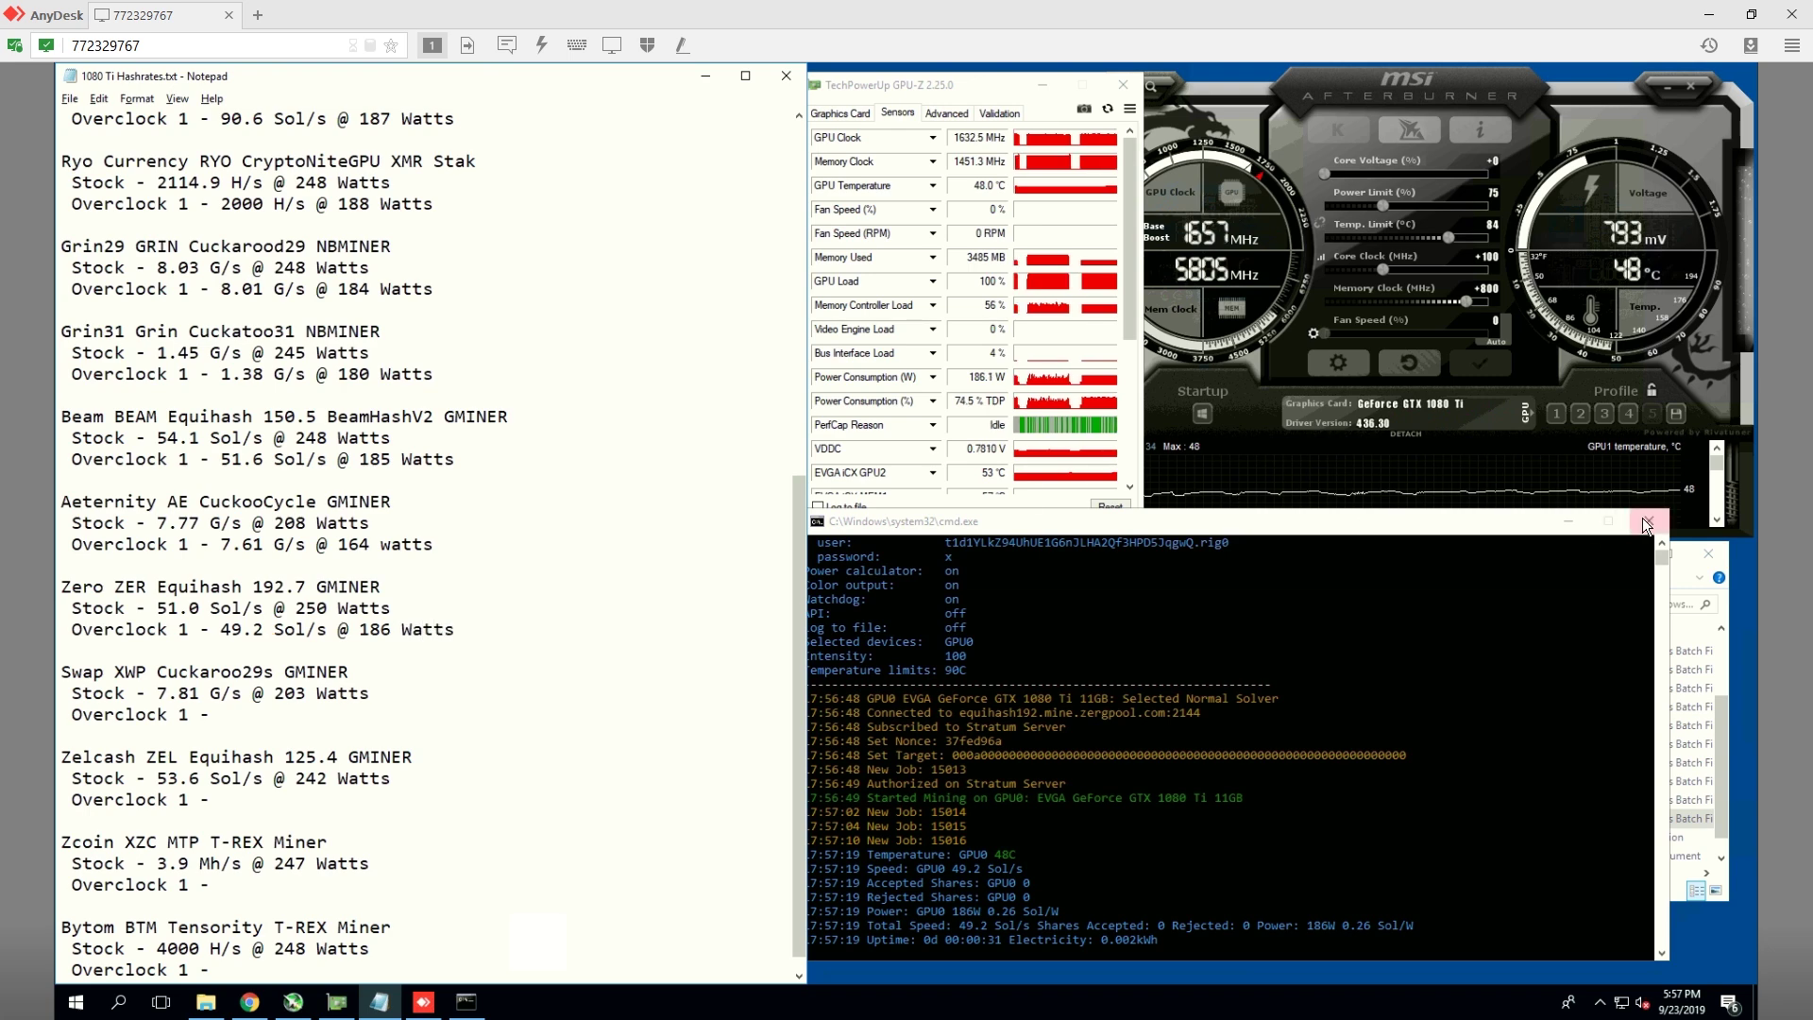
{"action": "left_click", "coordinate": [1647, 521]}
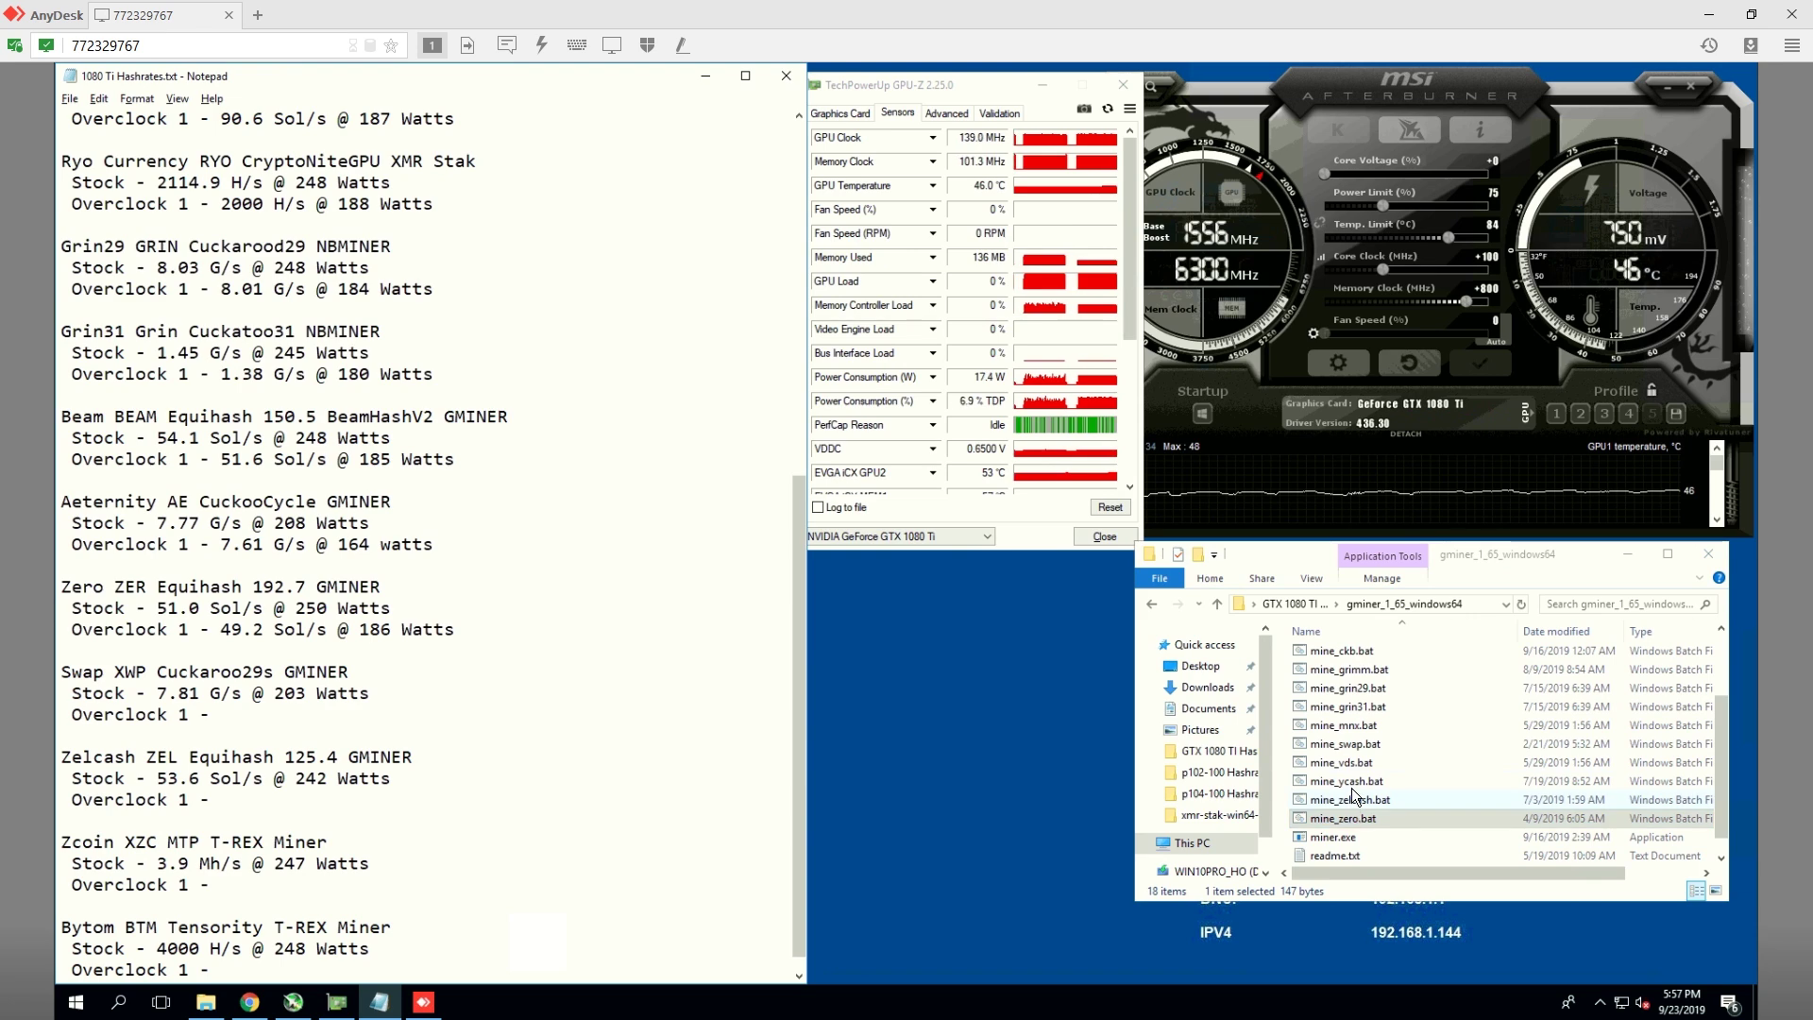
Step: Benchmark Swap with mine_swap.bat, recording 7.67 G/s 165 Watts on its overclock line, and close the console
{"action": "double_click", "coordinate": [1345, 744]}
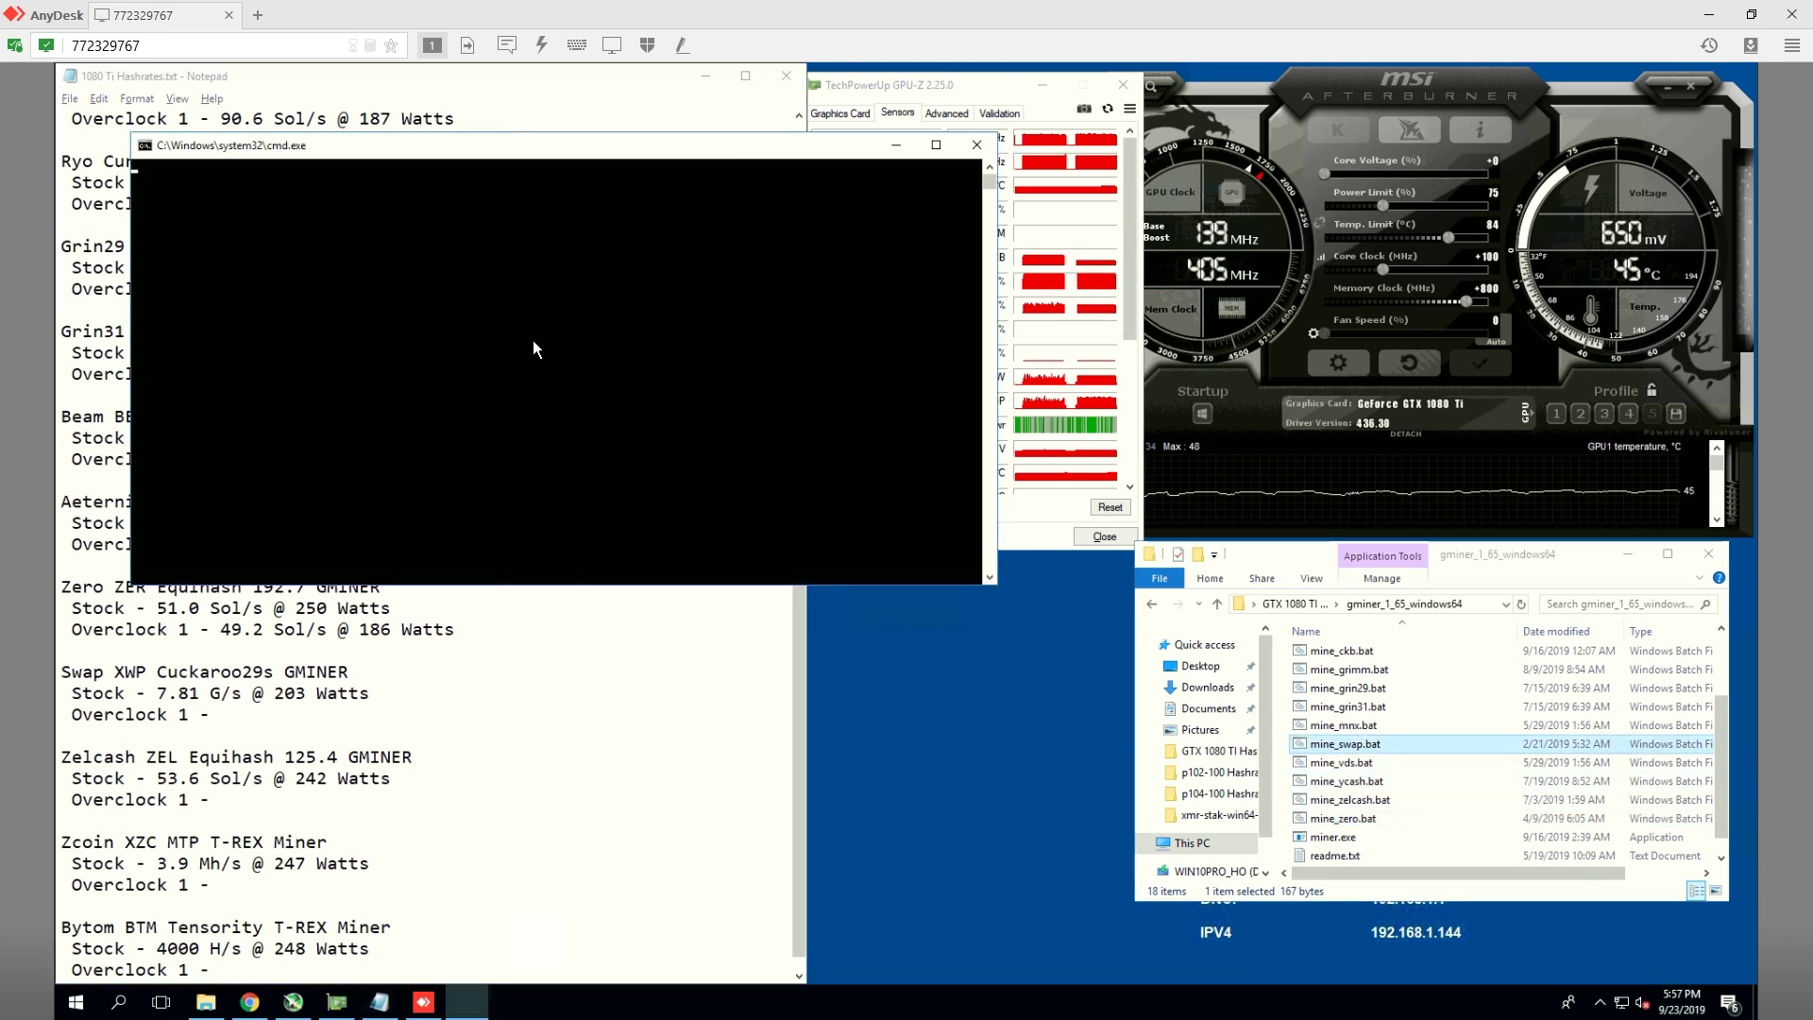
{"action": "left_click_drag", "start_coordinate": [453, 158], "coordinate": [1125, 528]}
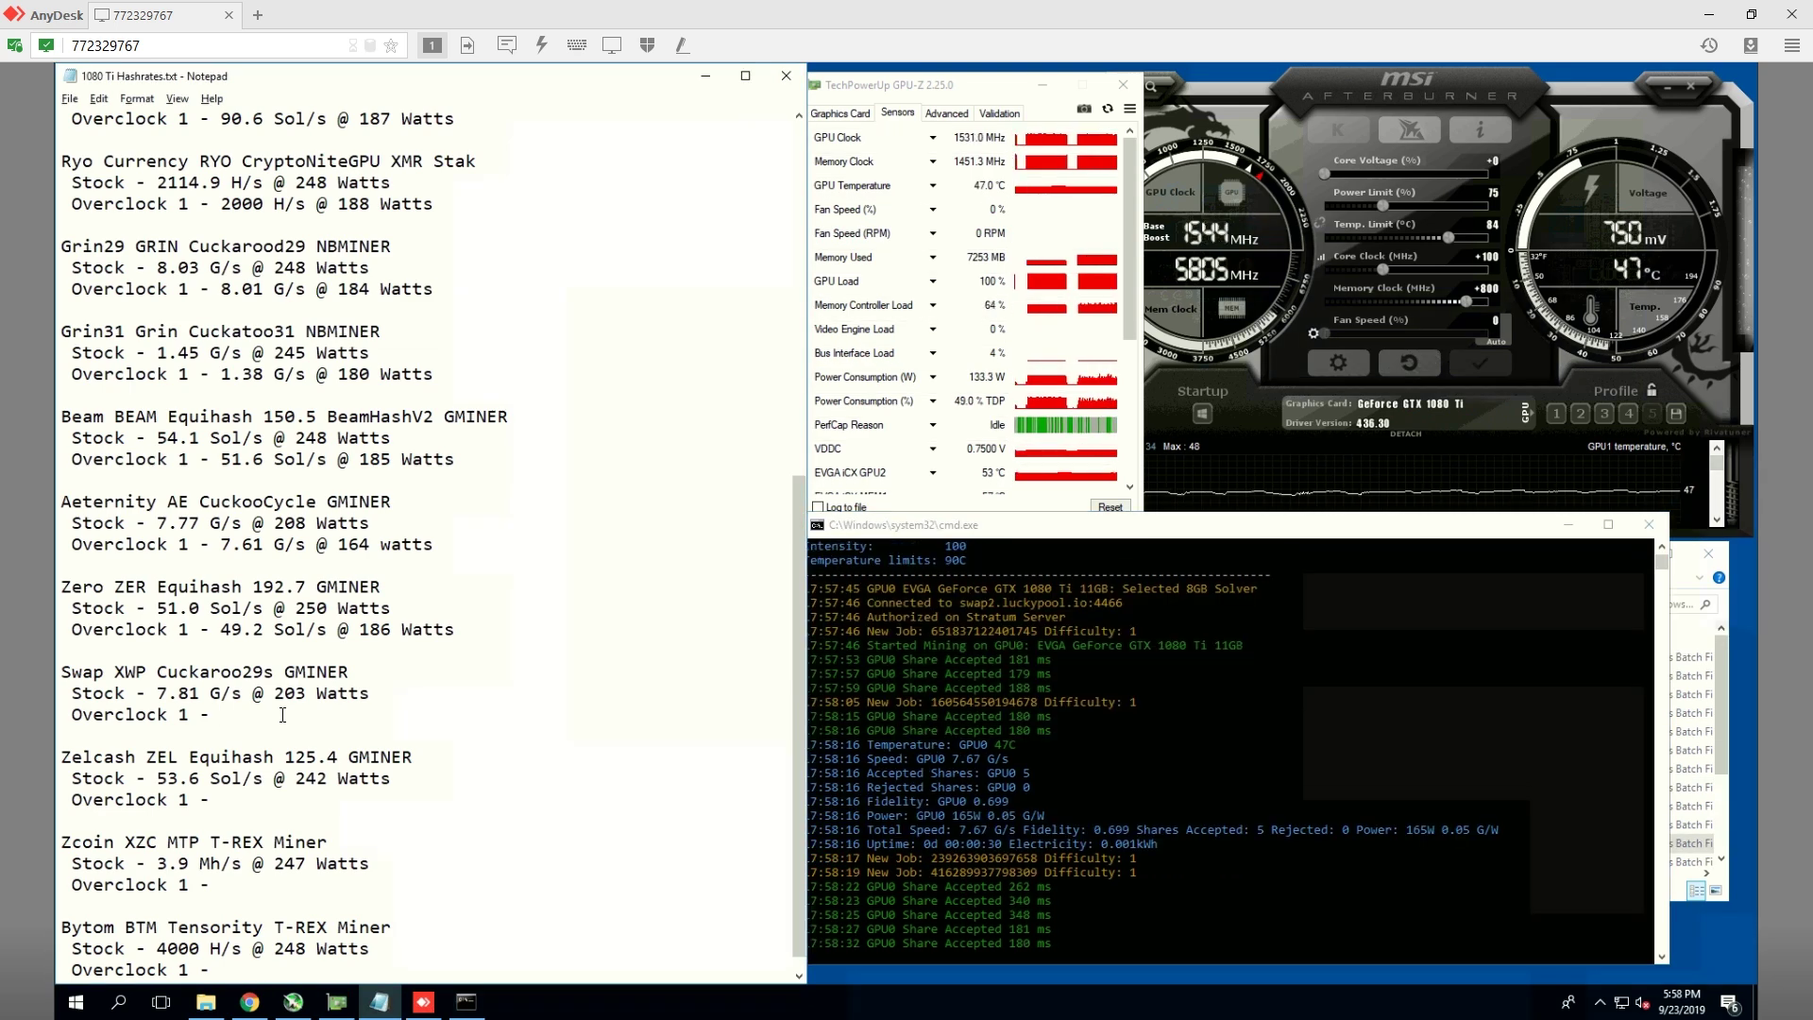
{"action": "type", "text": "7.6"}
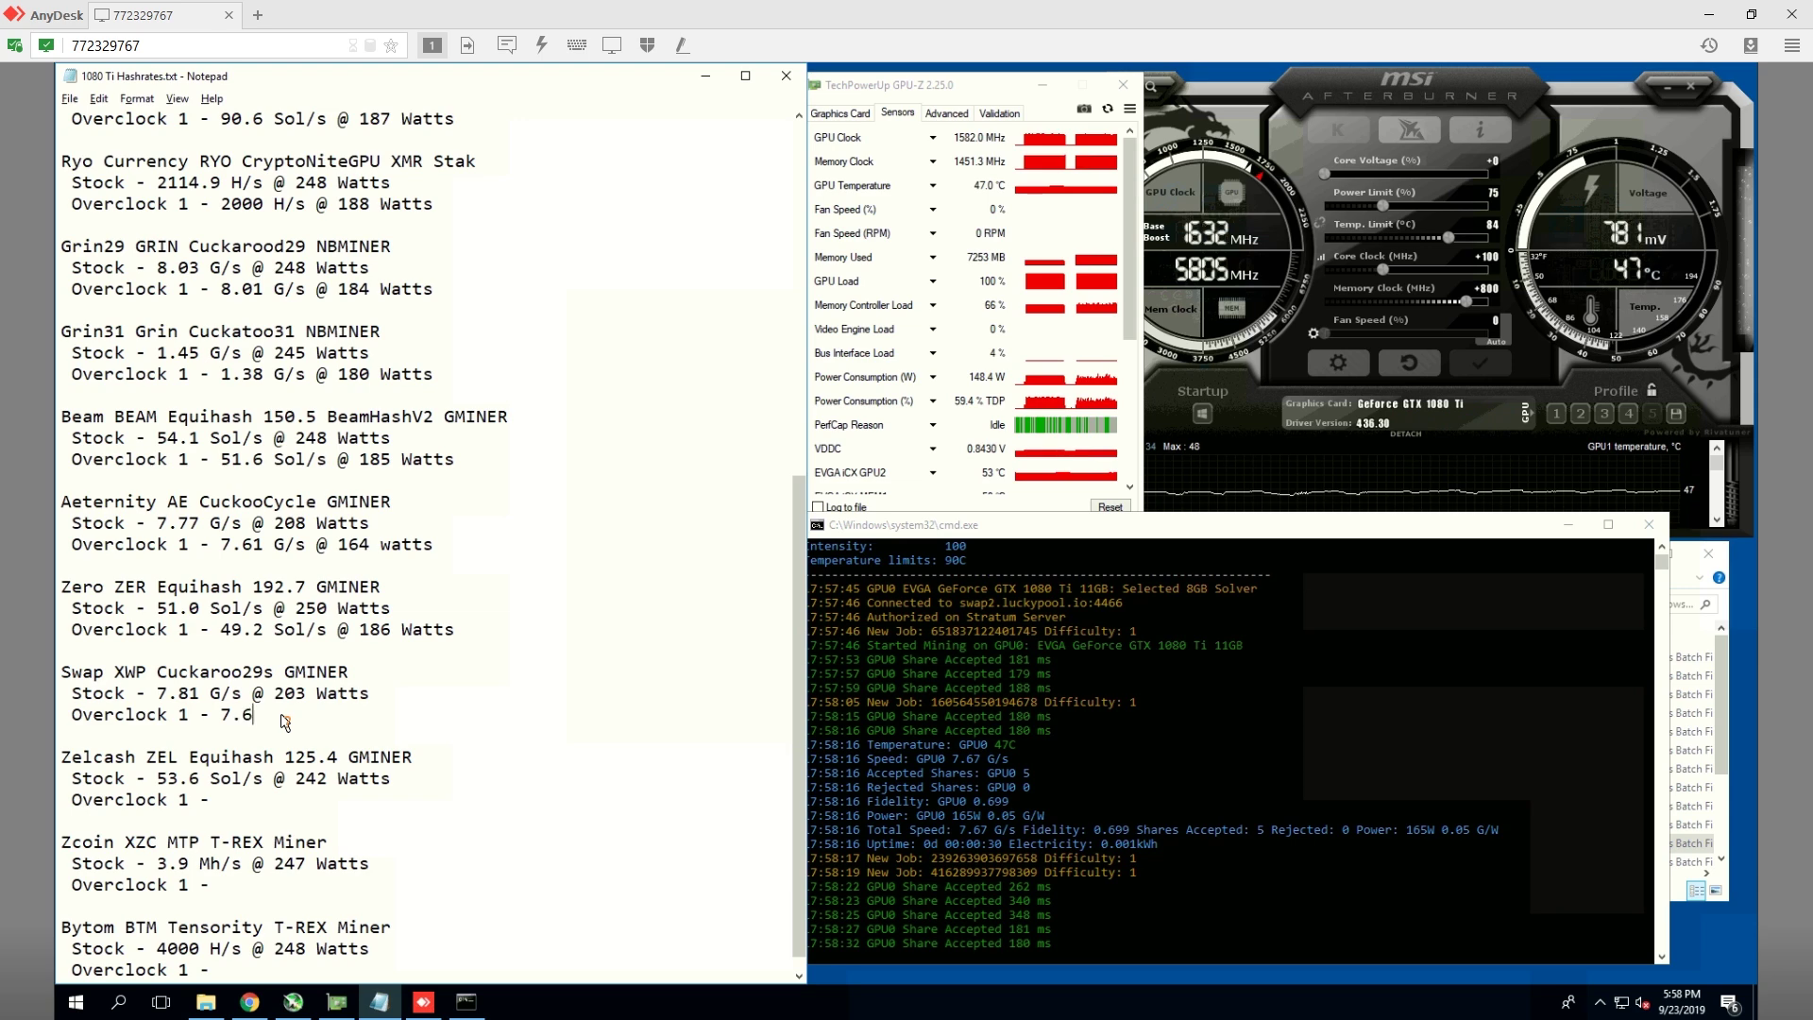
{"action": "type", "text": "7 G/s"}
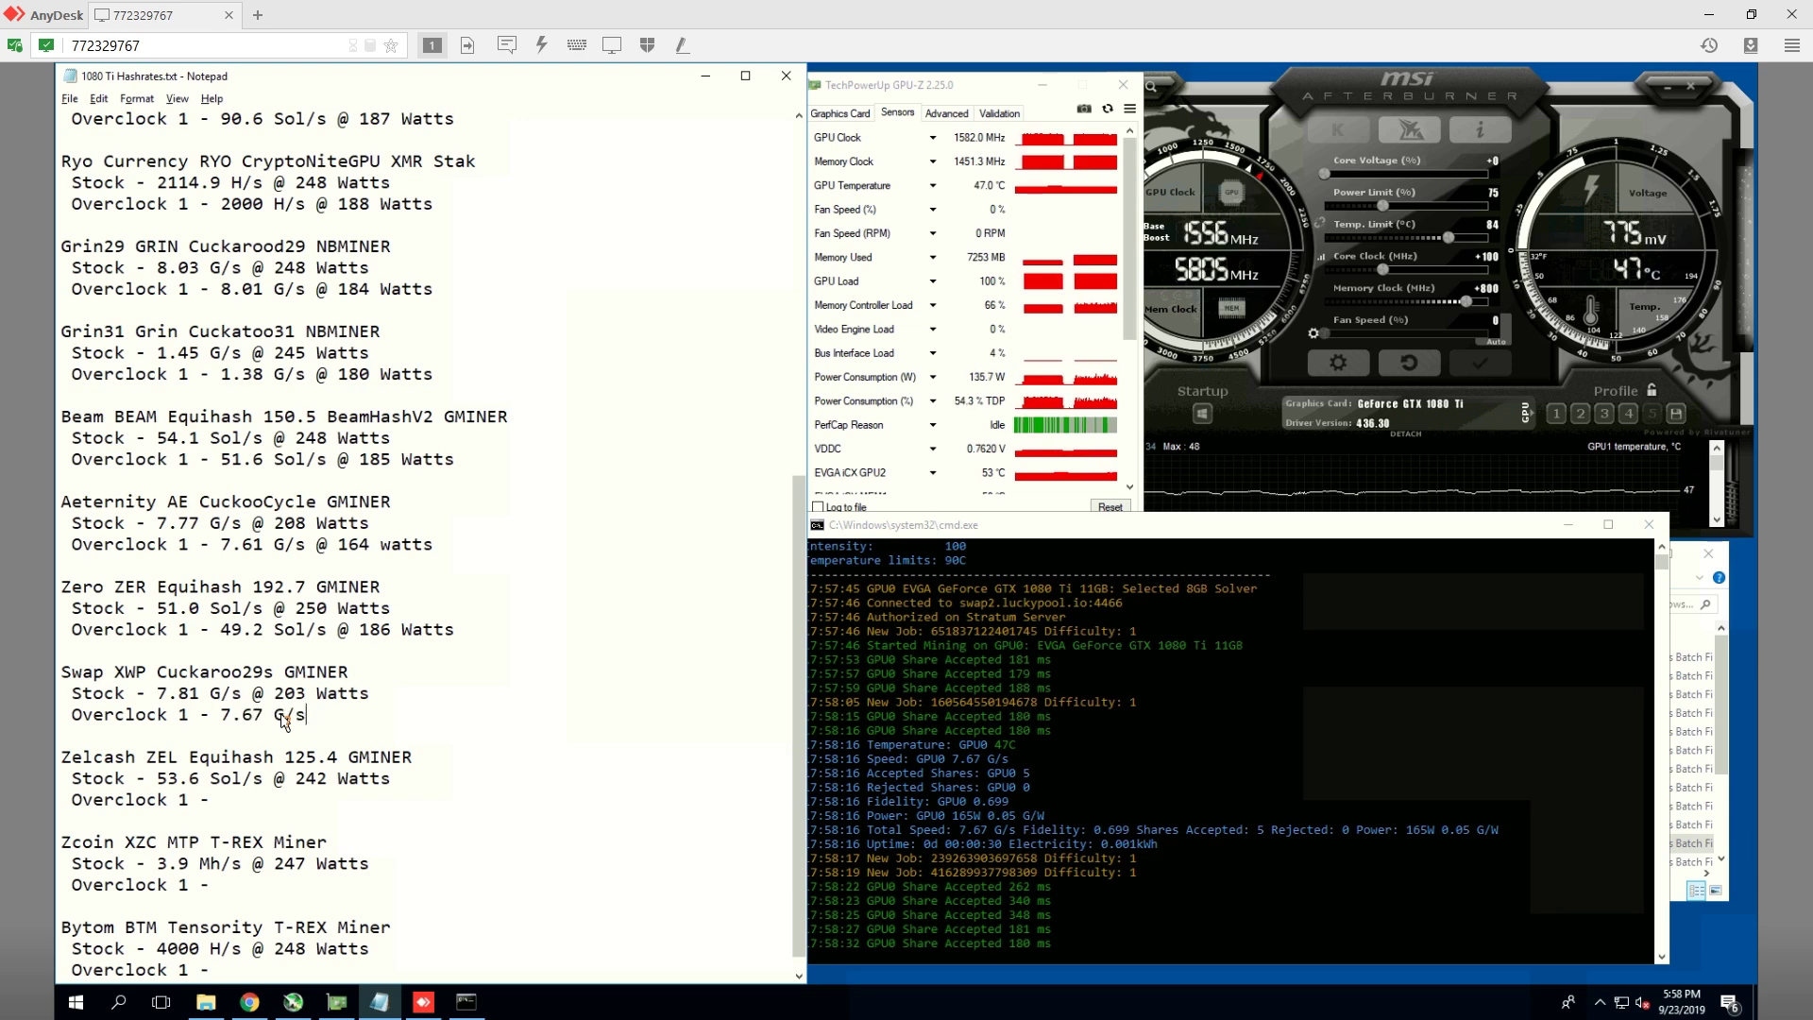
{"action": "type", "text": " 1"}
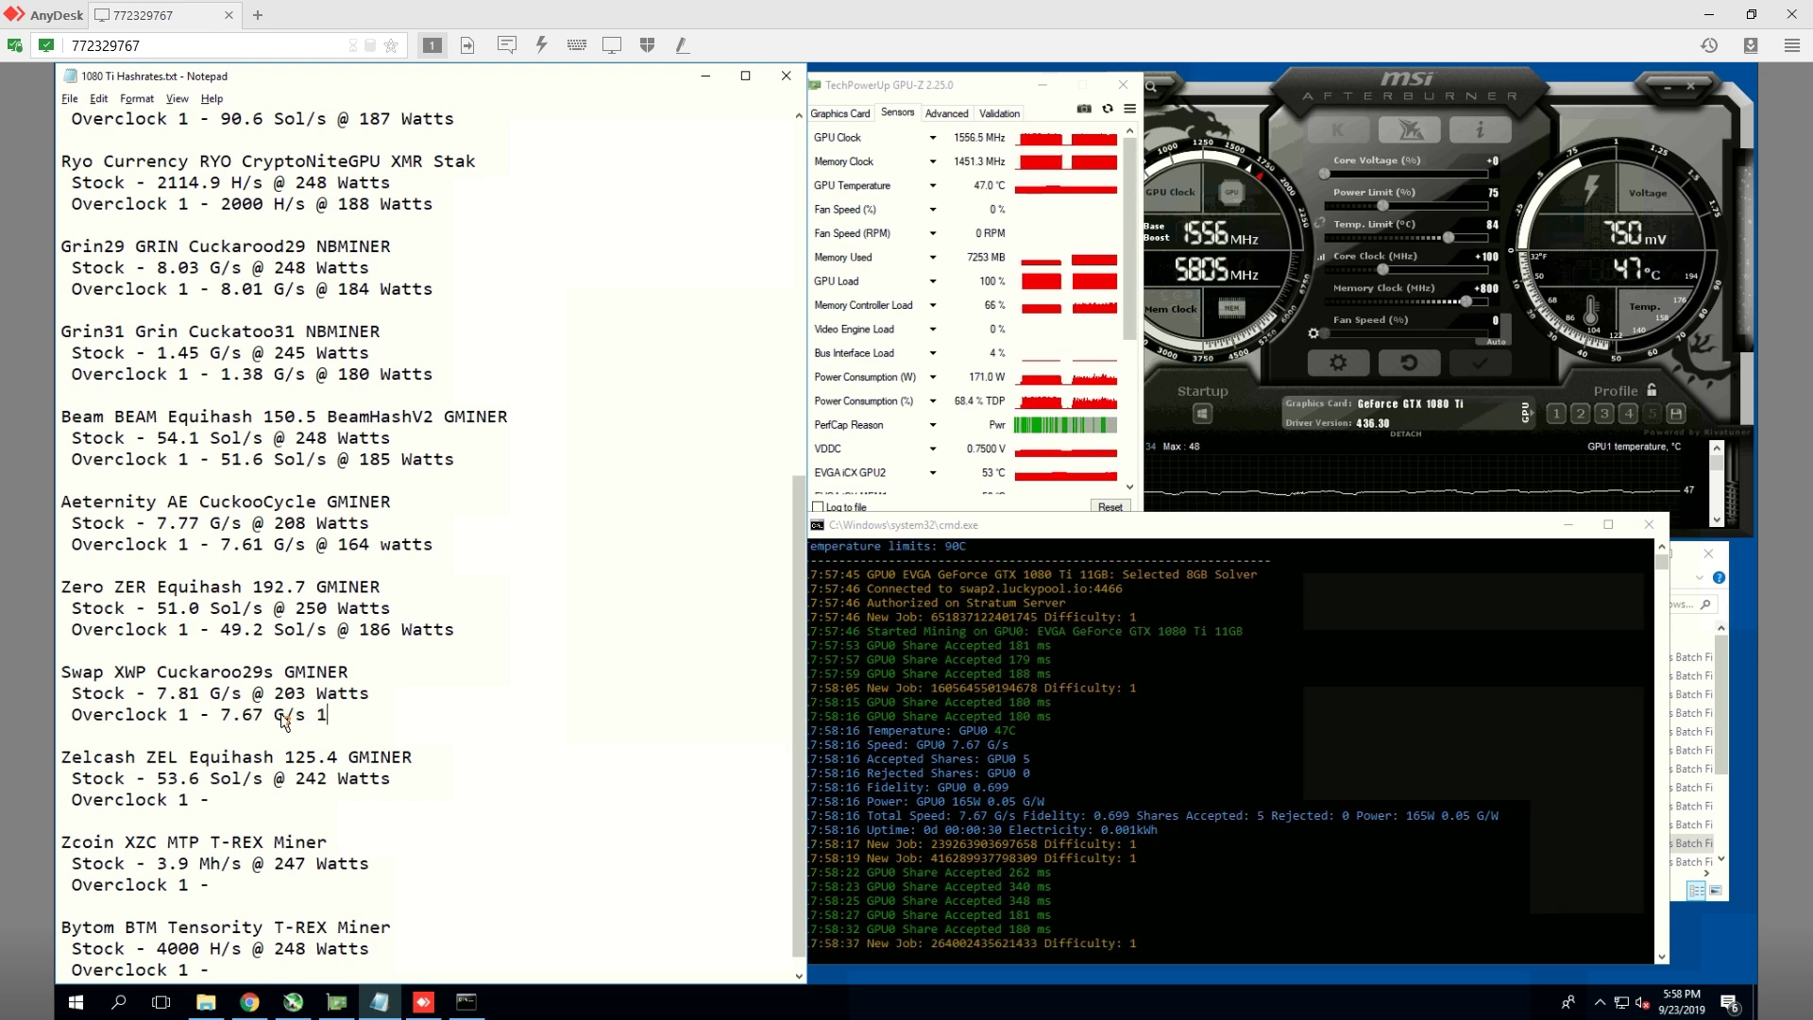
{"action": "type", "text": "65 Watts"}
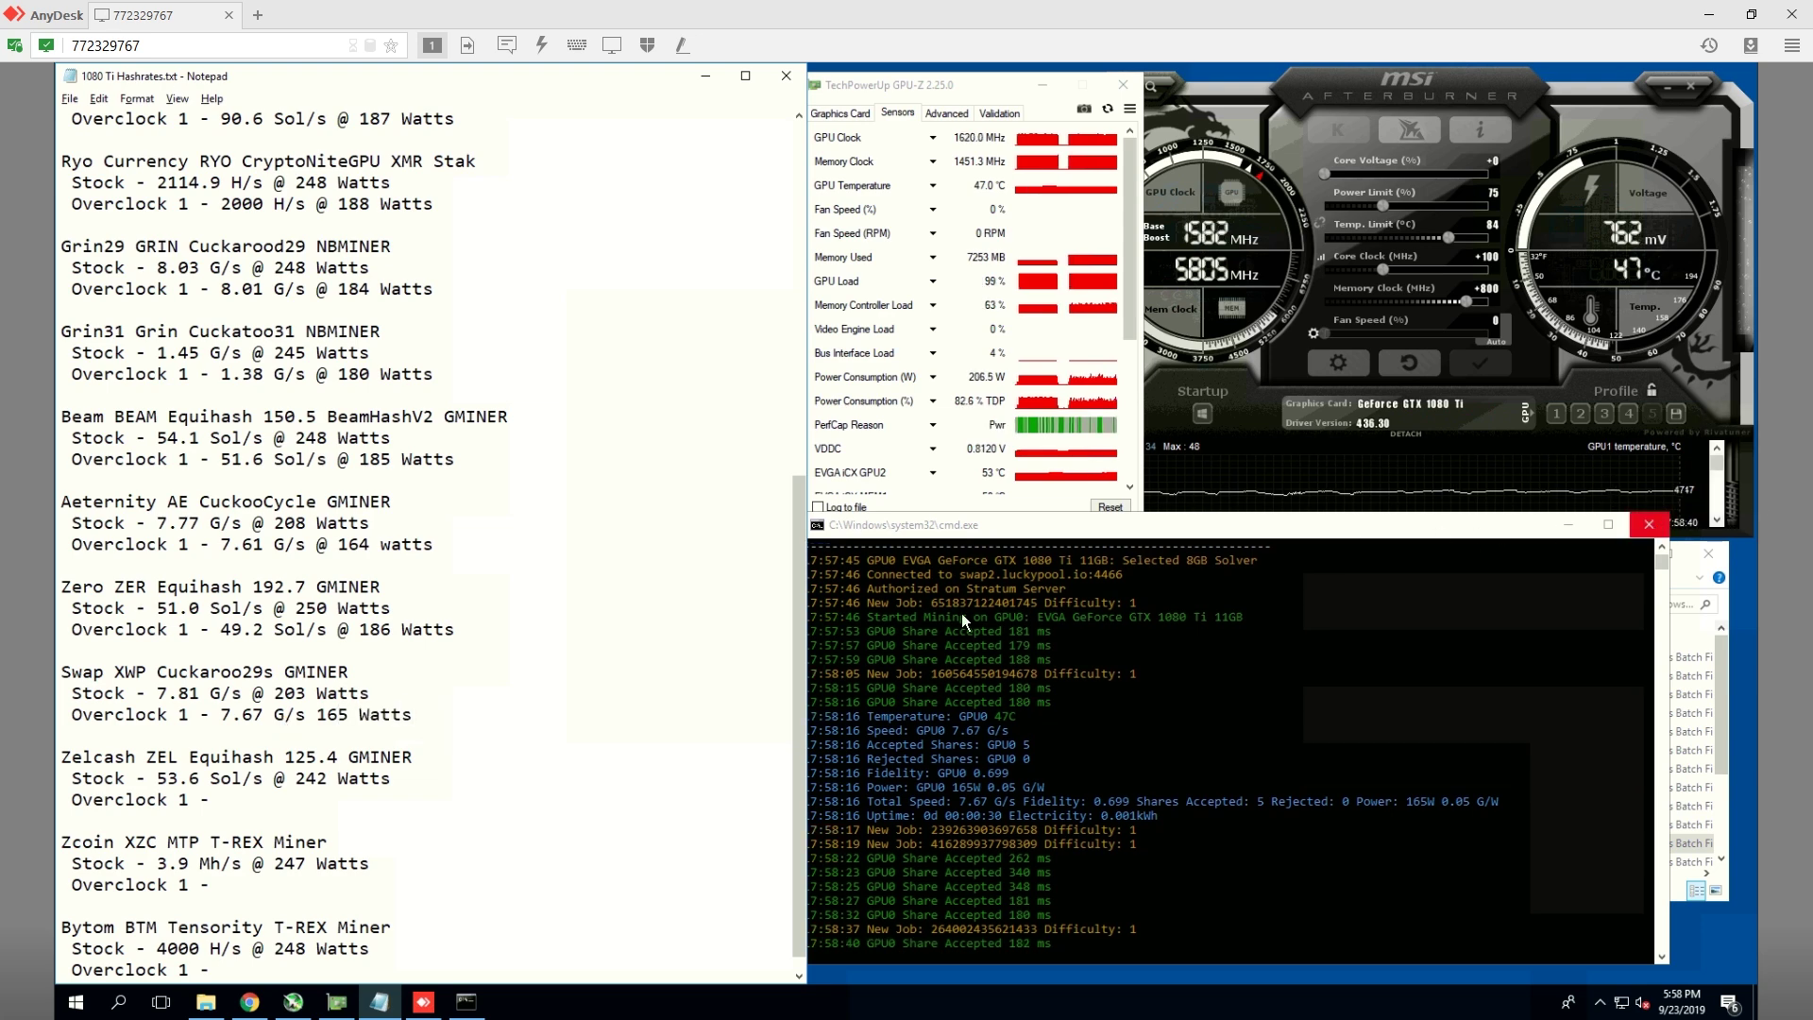
{"action": "left_click", "coordinate": [1649, 524]}
Step: Run mine_zelcash.bat from the GMiner 1.65 folder and move its console away from the notes
{"action": "scroll", "coordinate": [1363, 839], "scroll_direction": "down", "scroll_amount": 1}
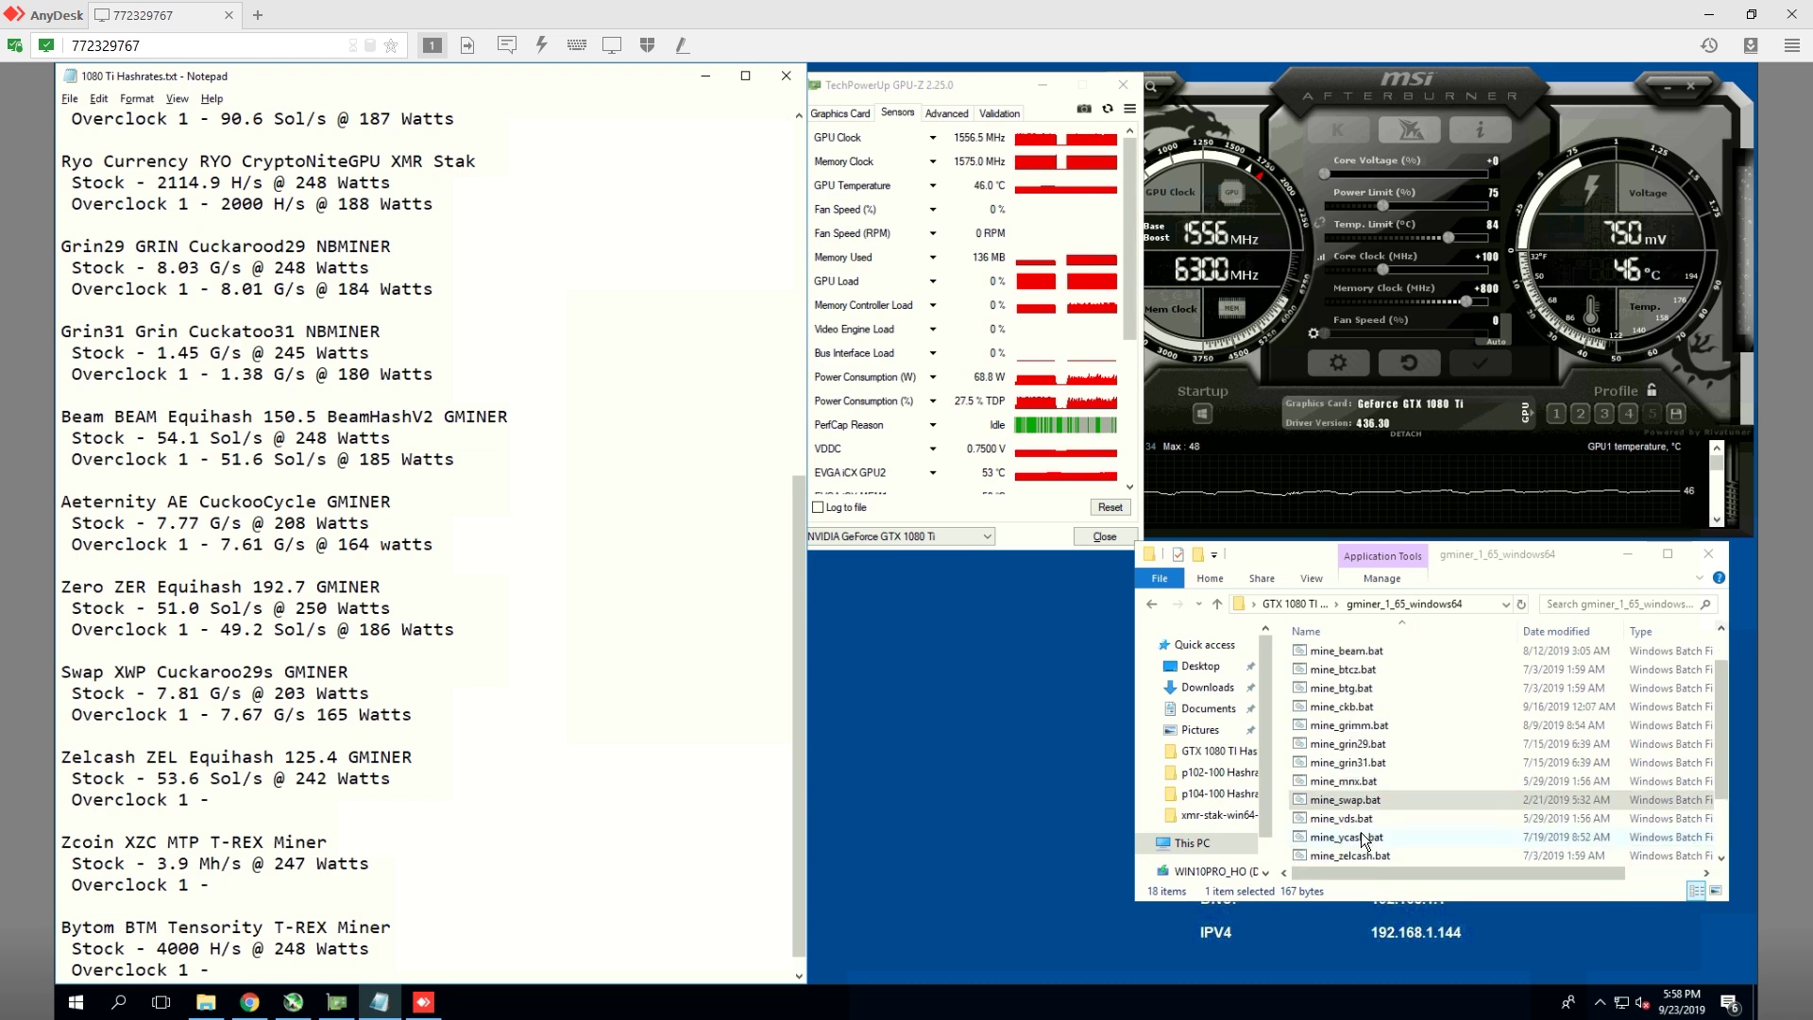
{"action": "scroll", "coordinate": [1362, 838], "scroll_direction": "down", "scroll_amount": 1}
{"action": "double_click", "coordinate": [1365, 802]}
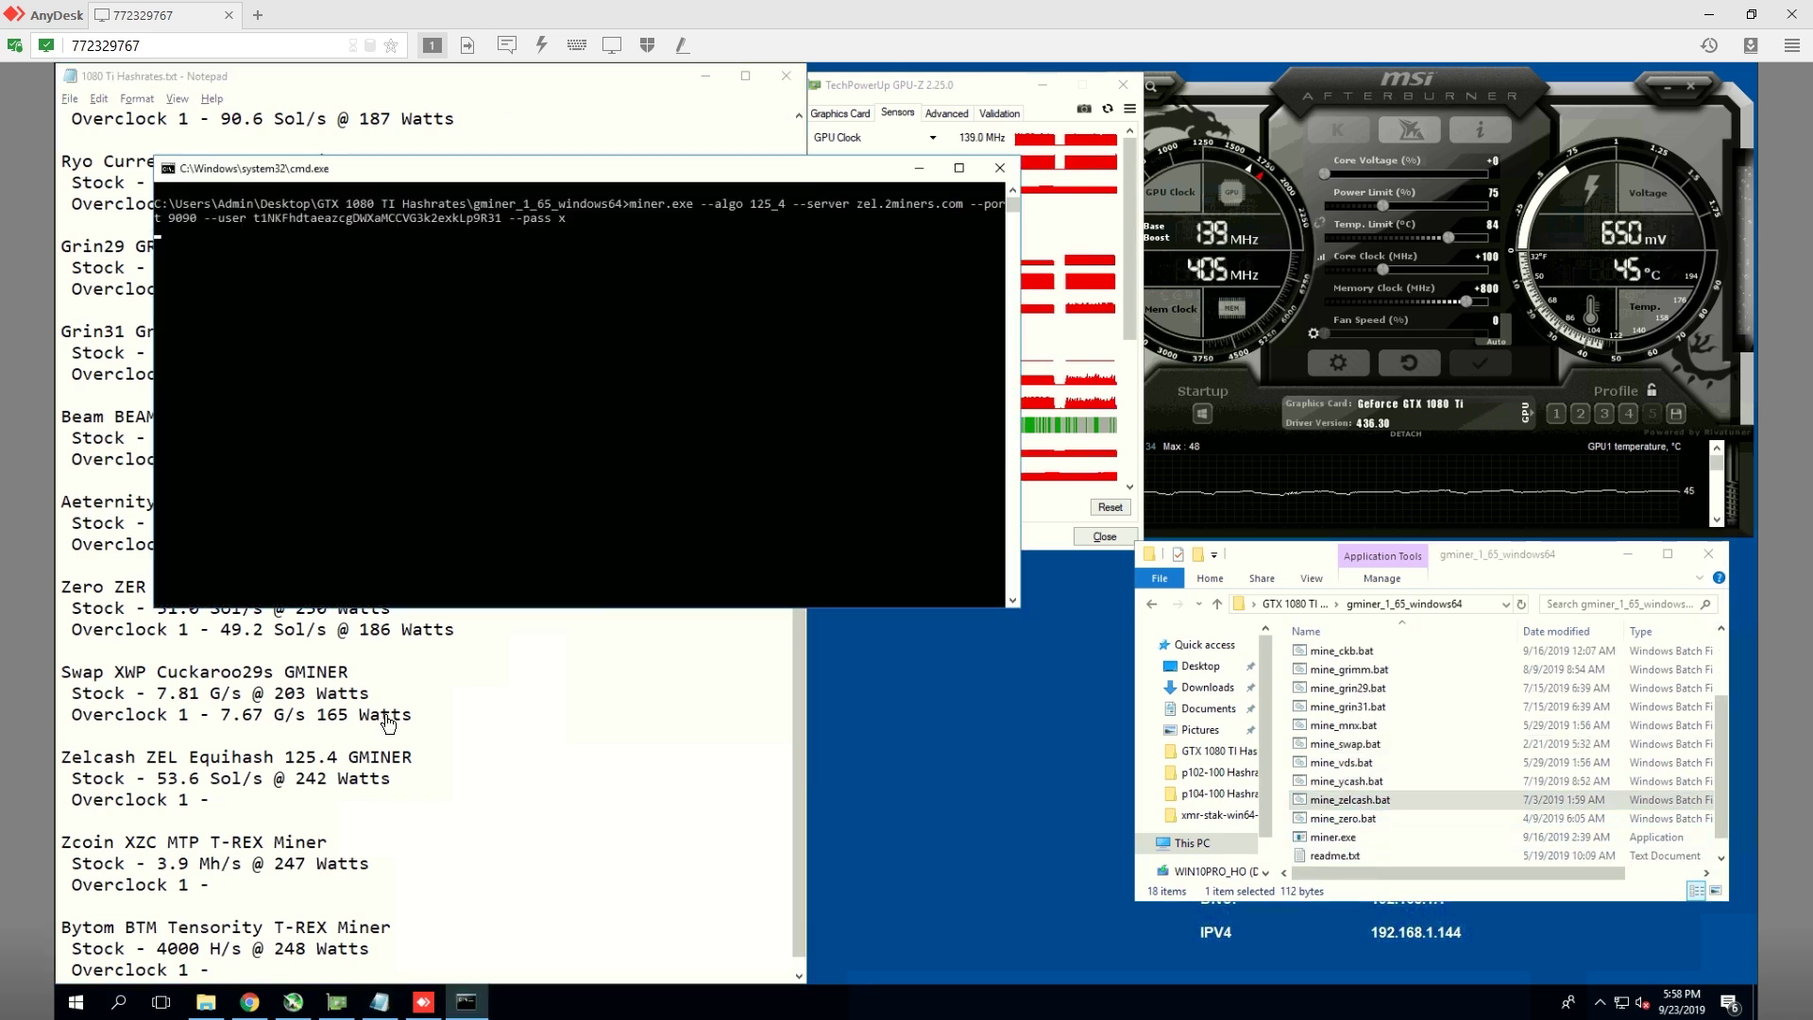
{"action": "left_click_drag", "start_coordinate": [510, 177], "coordinate": [983, 495]}
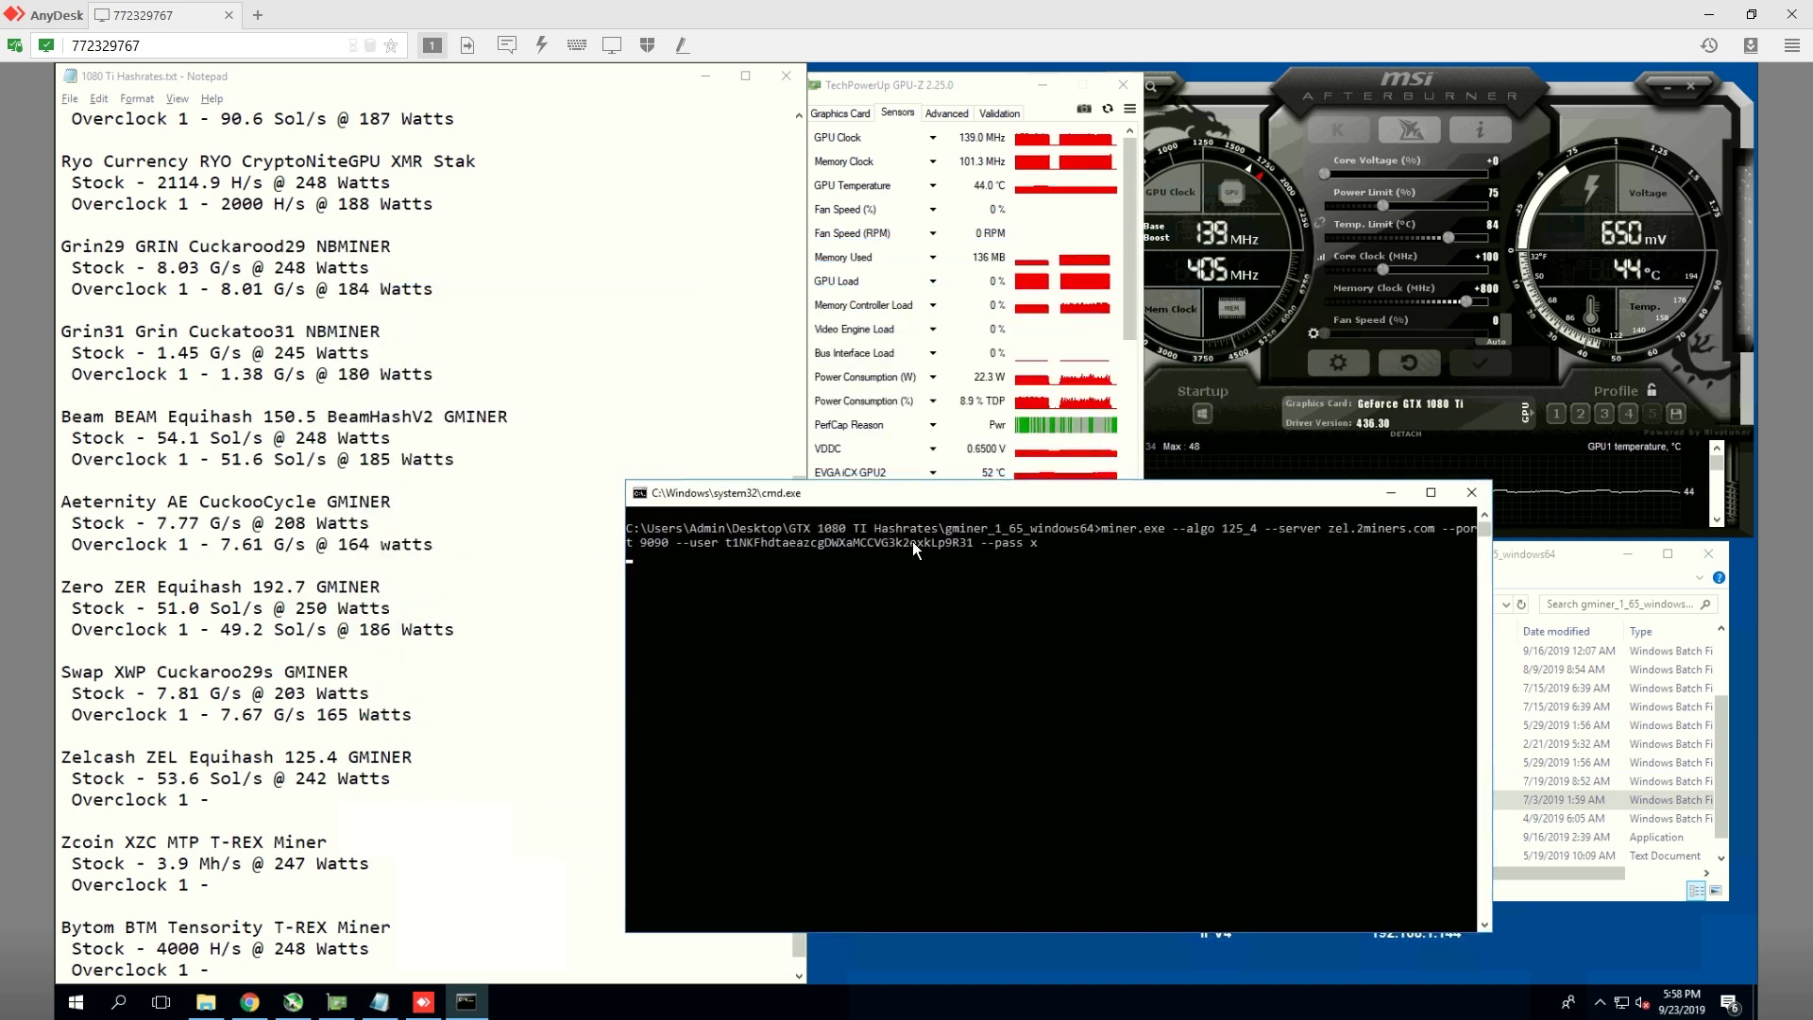
Step: Record 48.9 Sol/s @ 179 Watts on the Zelcash overclock line in the notes and close the miner console
{"action": "left_click", "coordinate": [260, 803]}
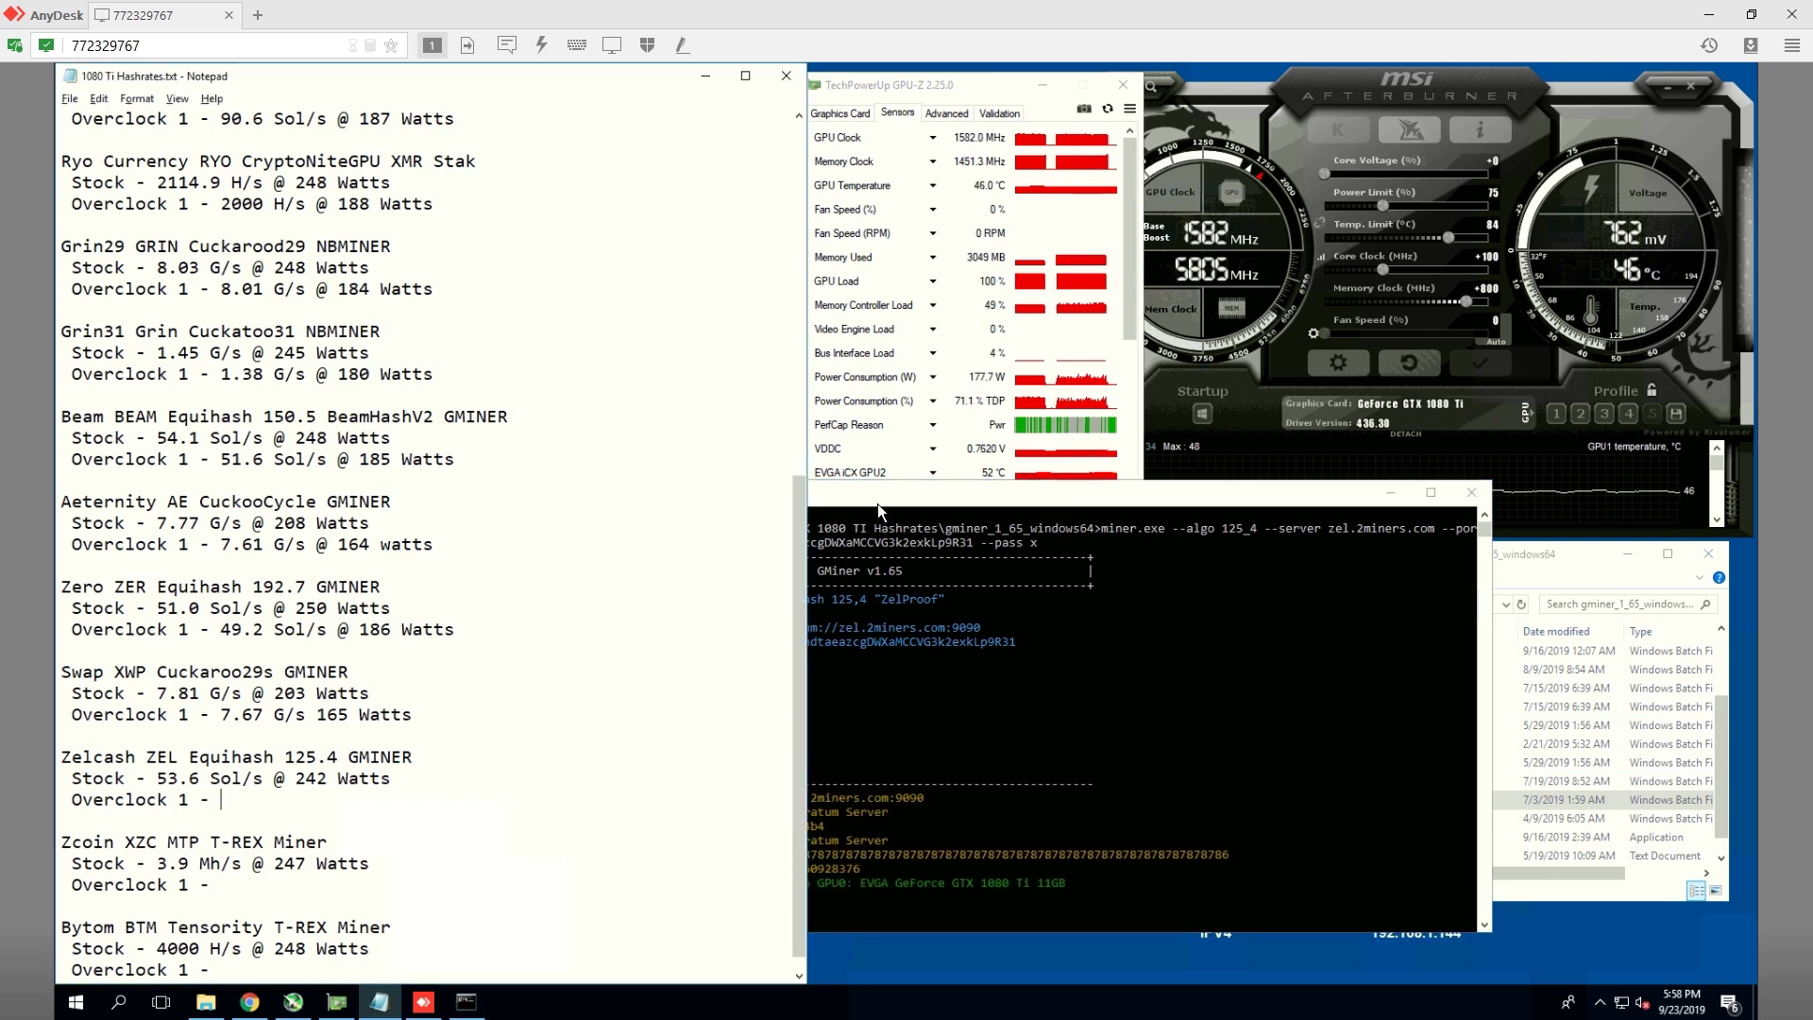
{"action": "left_click", "coordinate": [955, 503]}
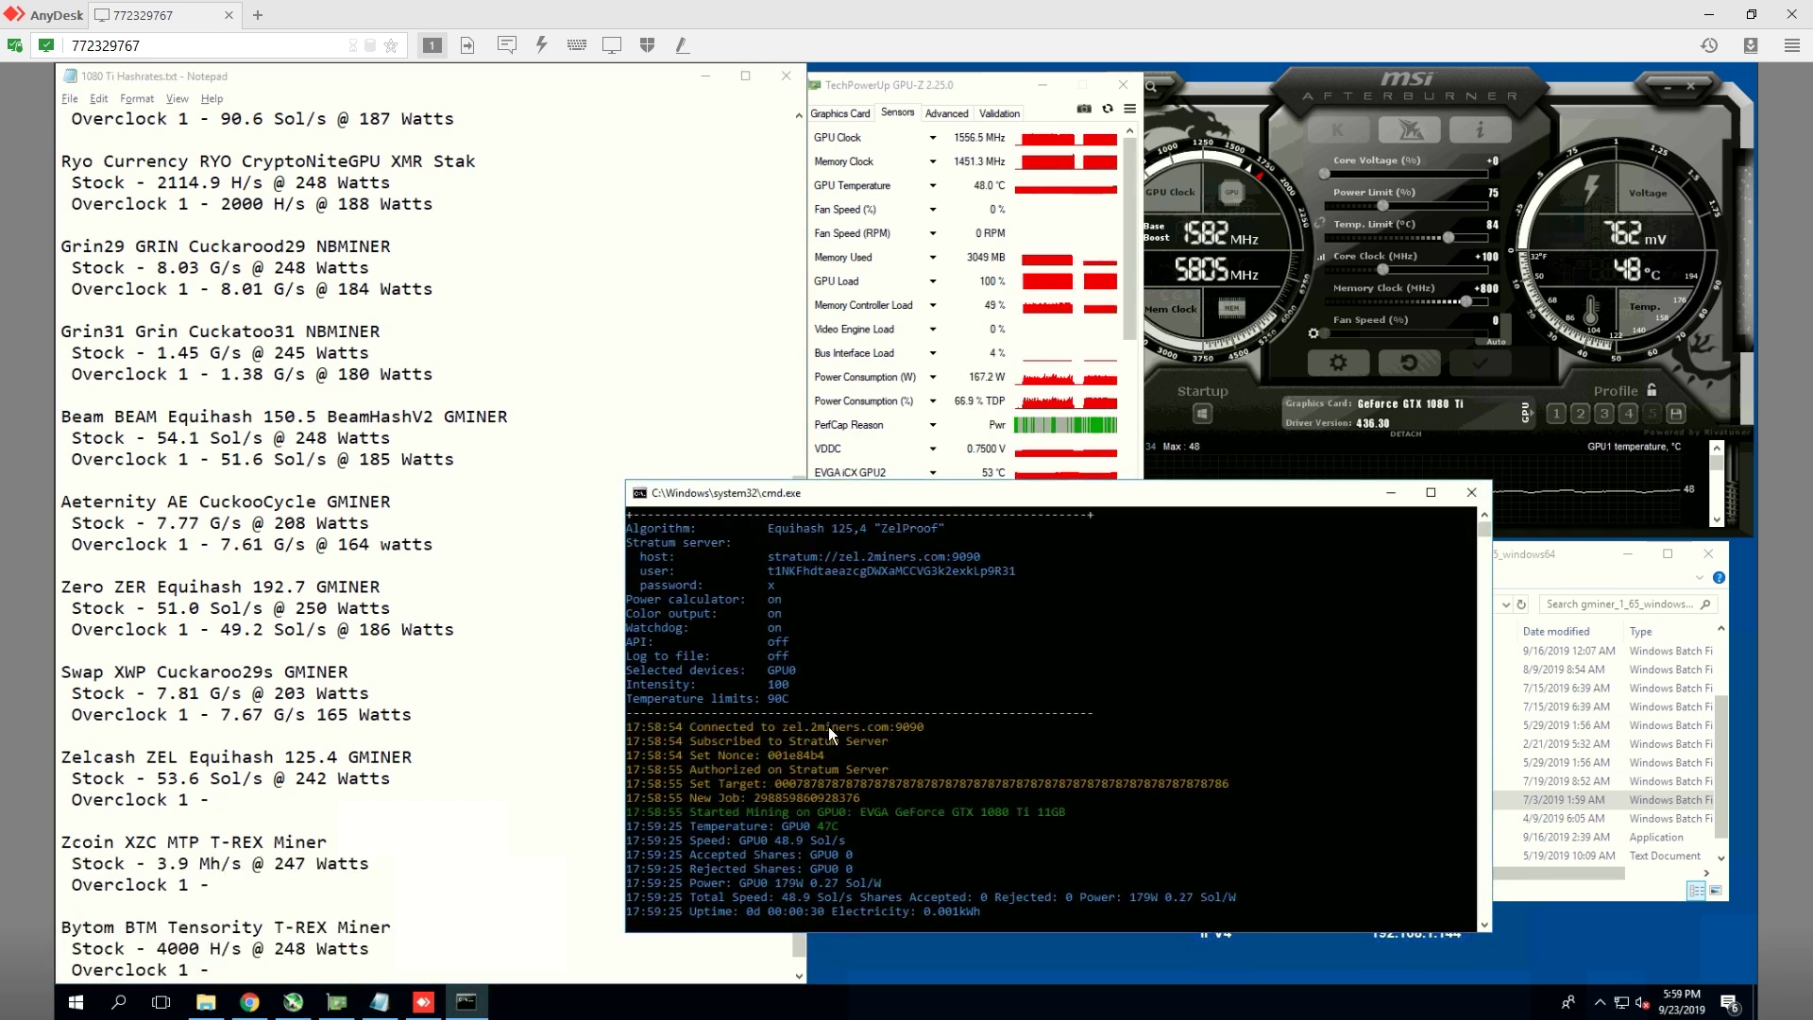
{"action": "left_click", "coordinate": [241, 799]}
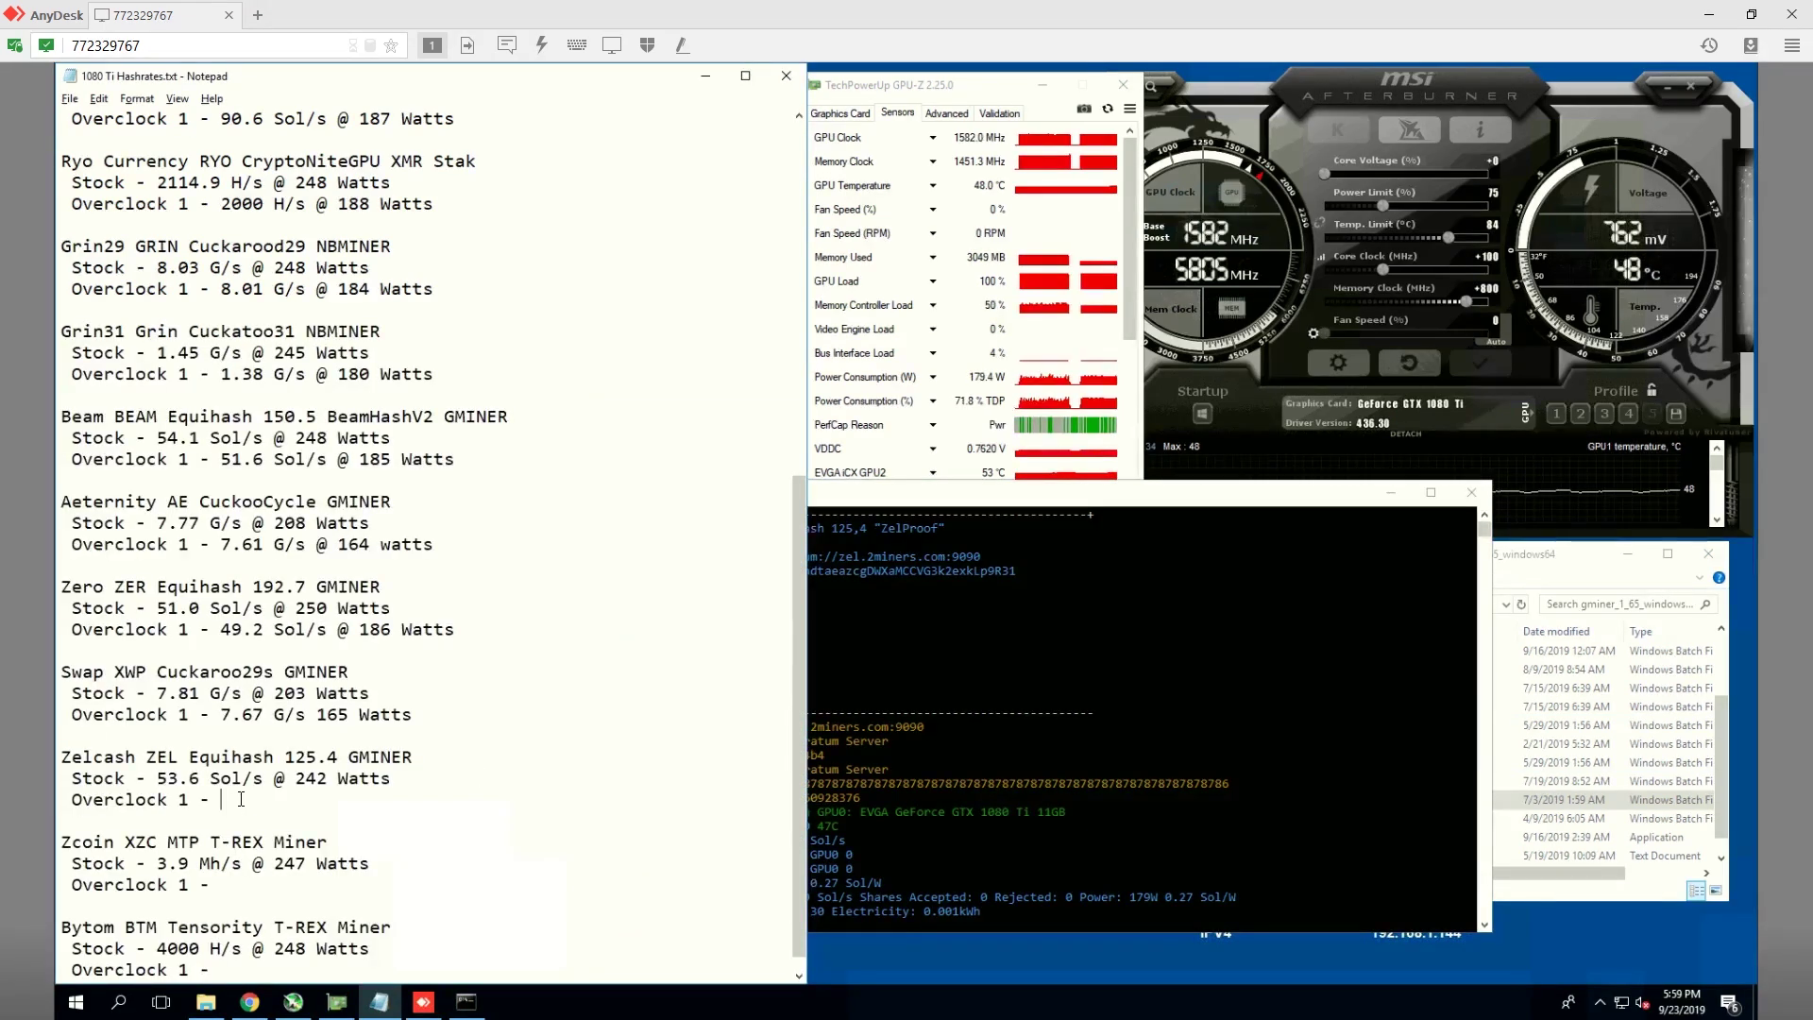
{"action": "type", "text": "48.9 Sol/s "}
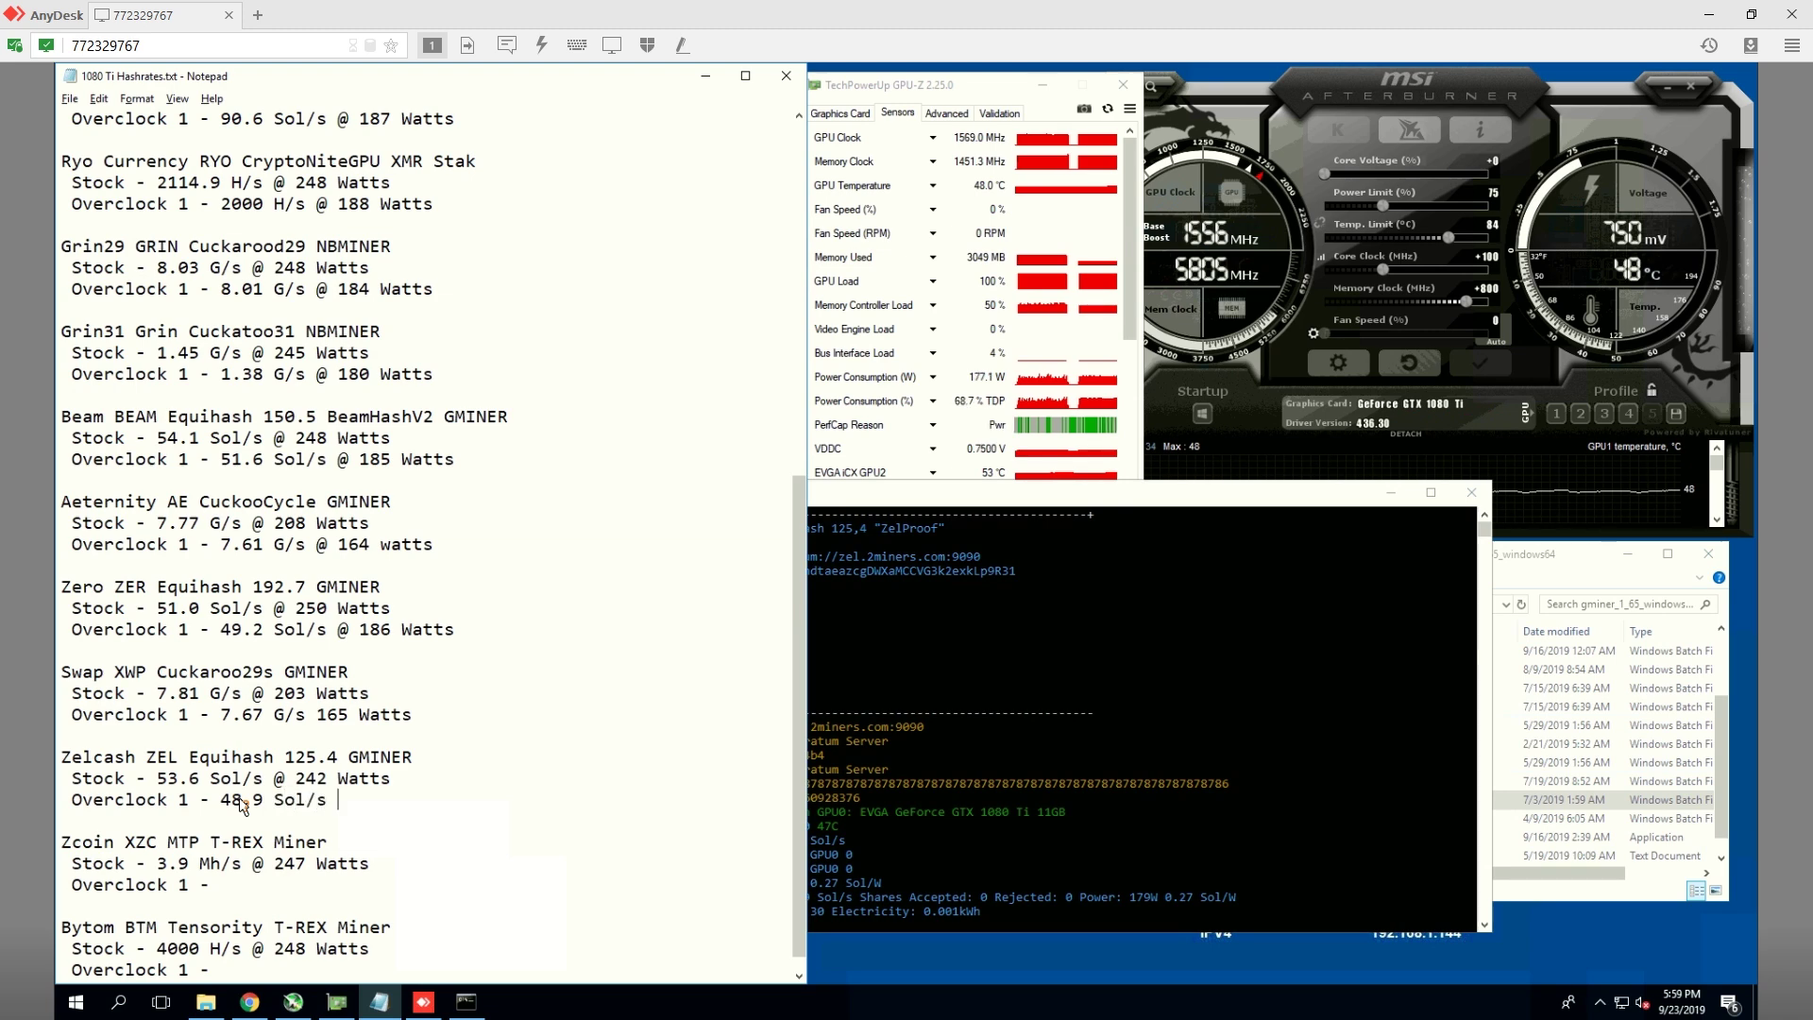
{"action": "type", "text": "@ 179 Watts"}
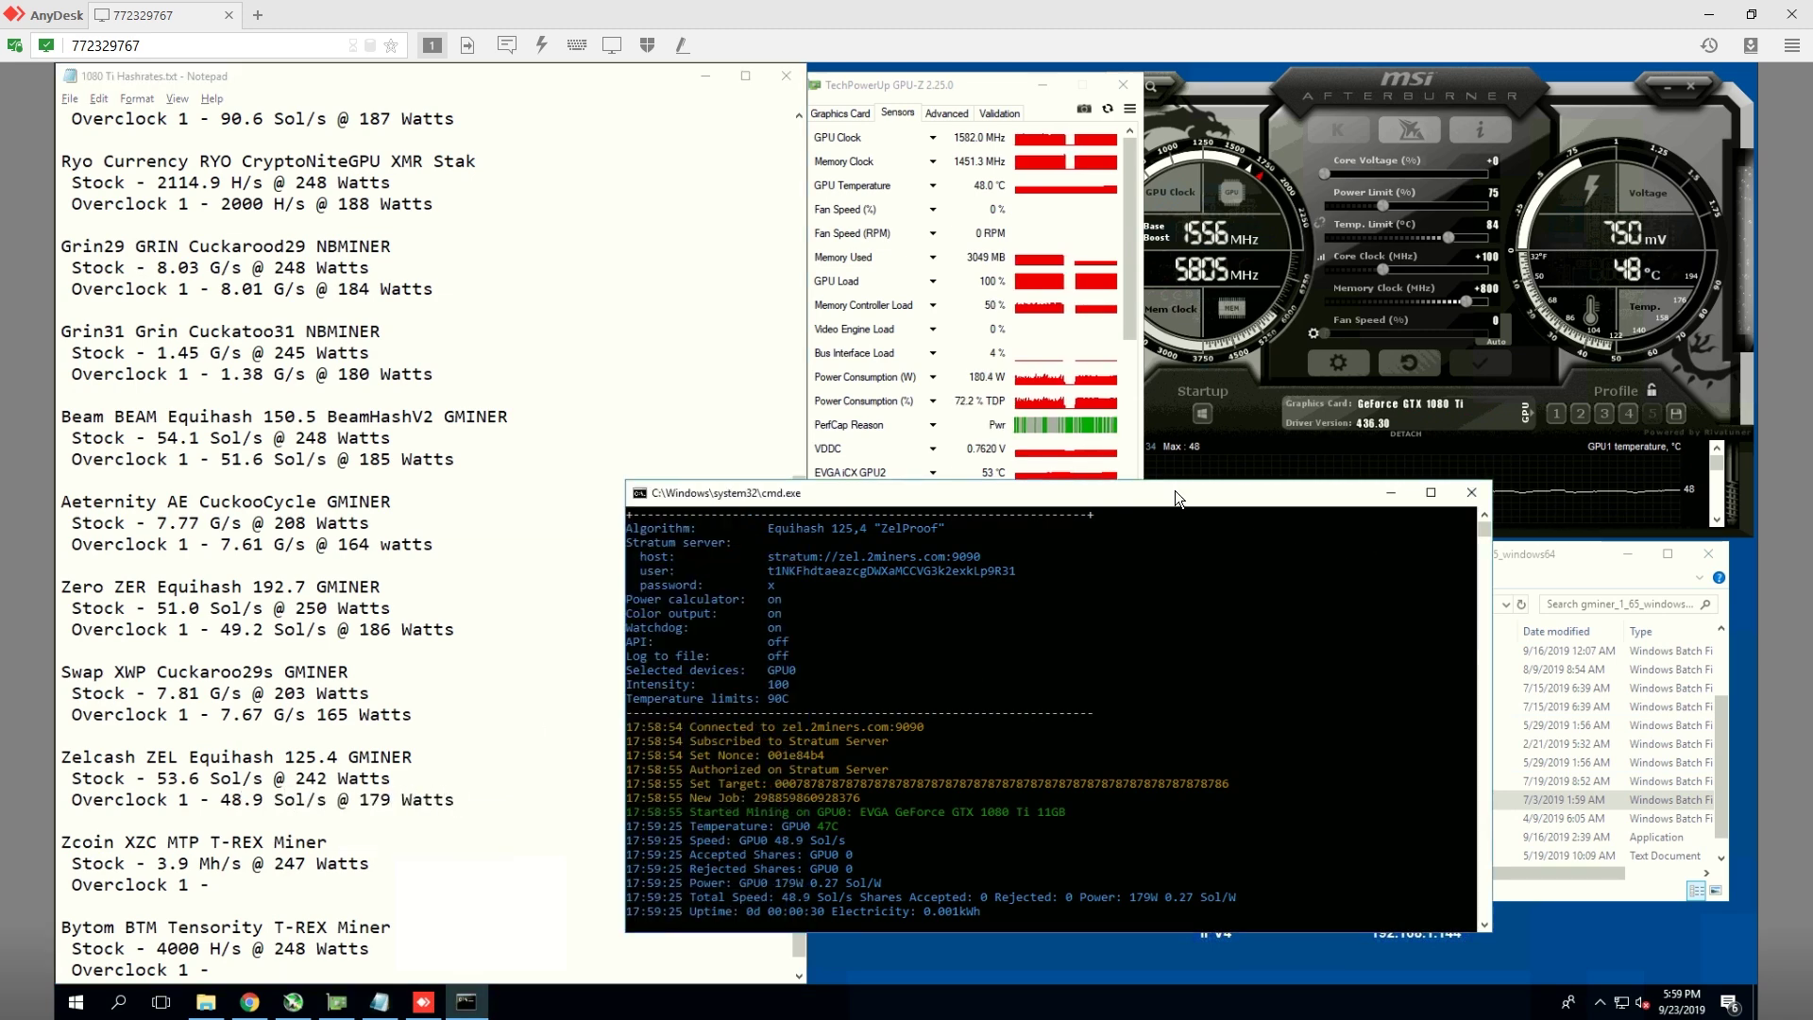
{"action": "left_click", "coordinate": [1471, 493]}
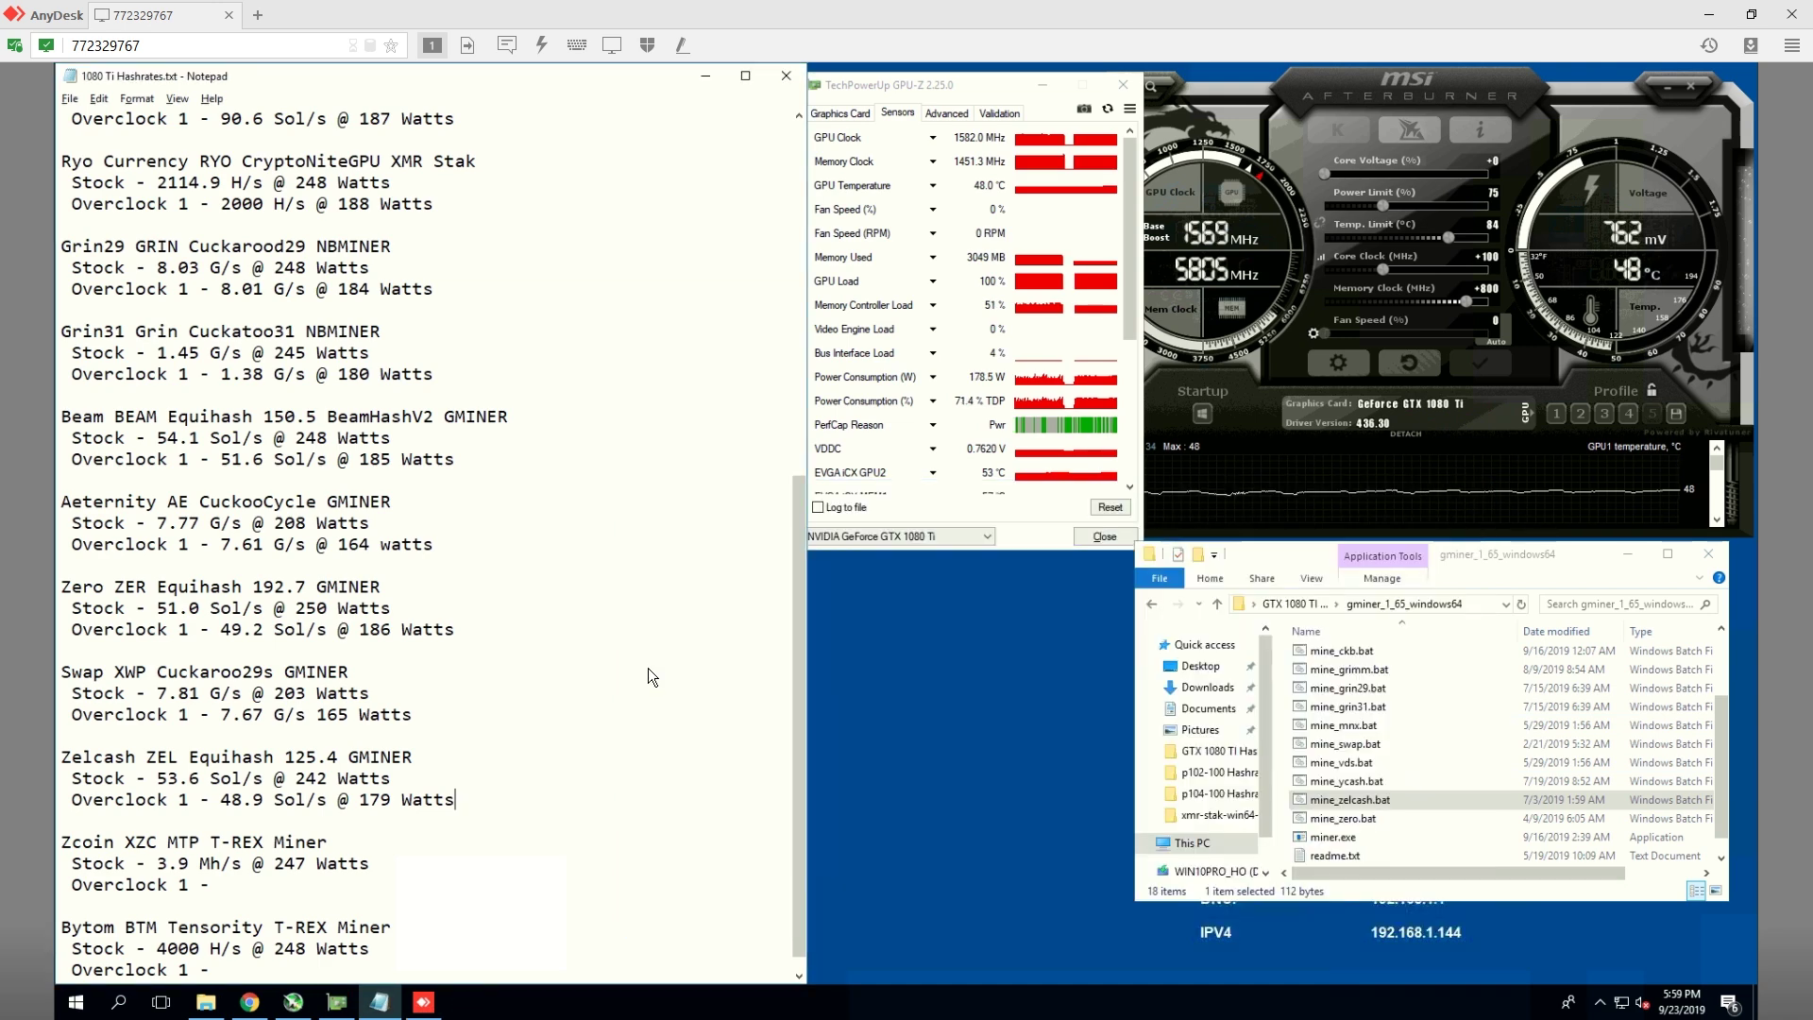
{"action": "left_click", "coordinate": [551, 753]}
{"action": "scroll", "coordinate": [425, 567], "scroll_direction": "down", "scroll_amount": 1}
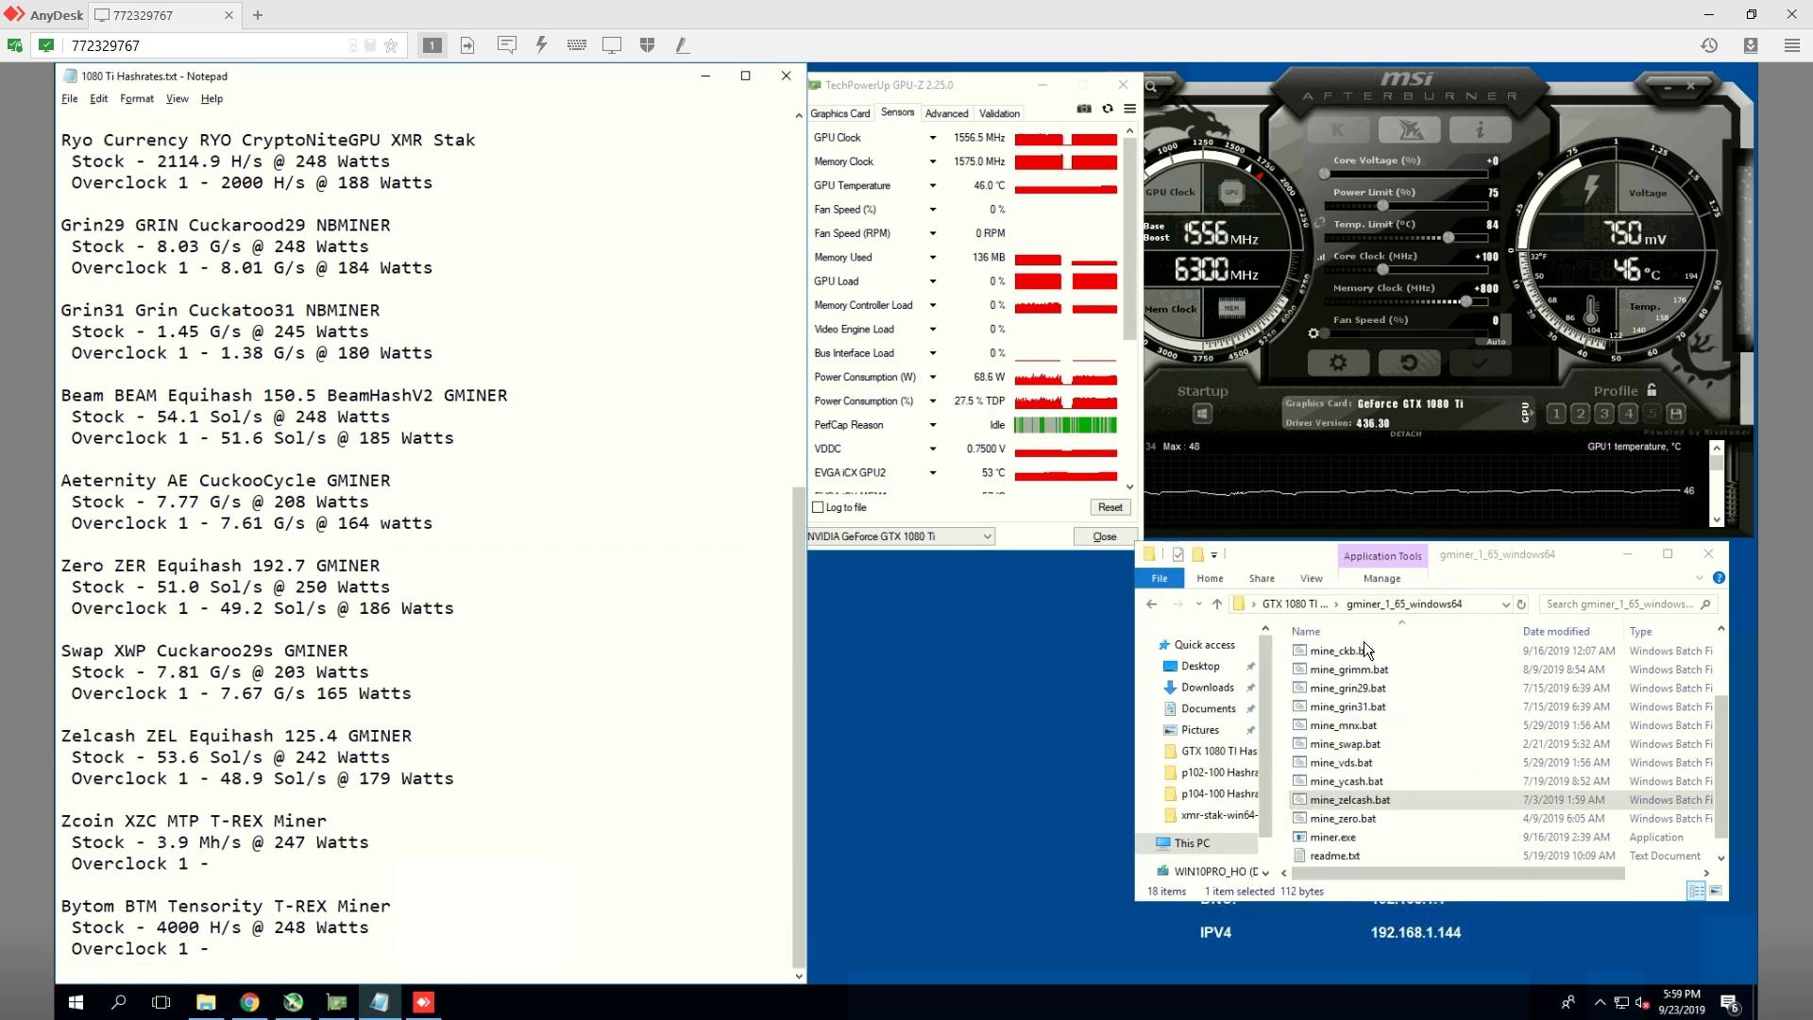
{"action": "left_click", "coordinate": [1301, 604]}
{"action": "double_click", "coordinate": [1347, 693]}
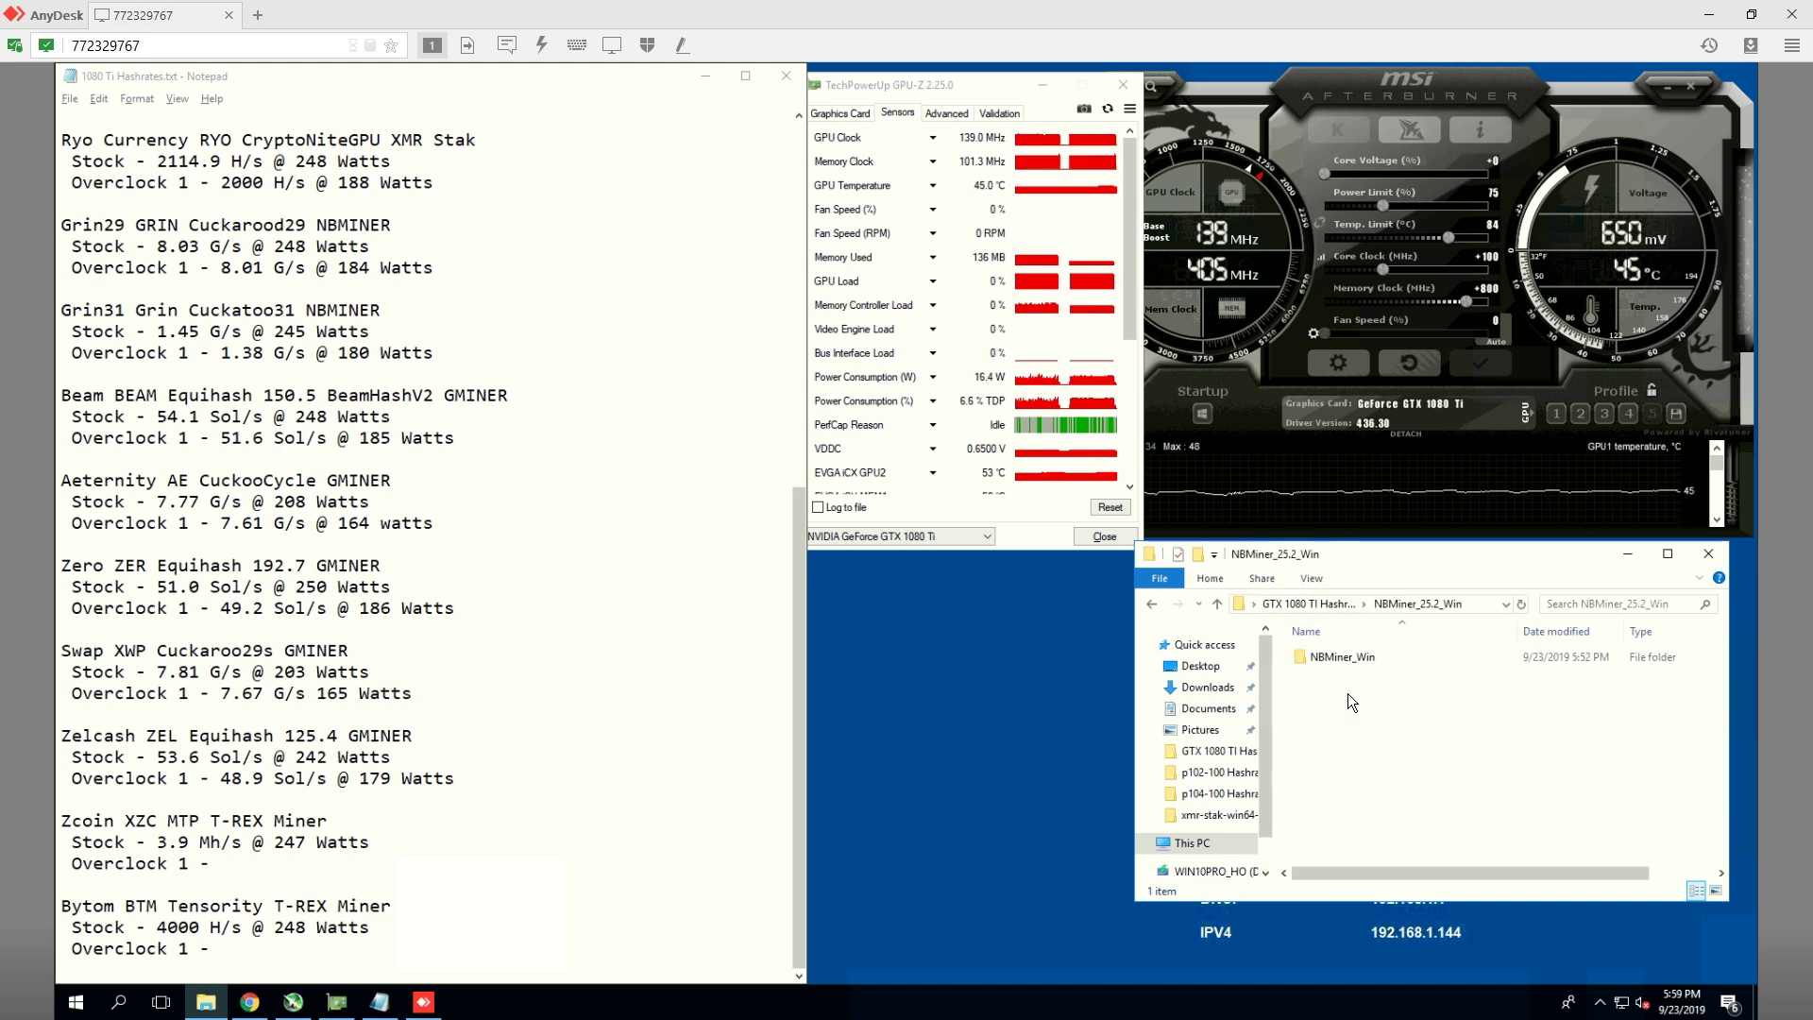
{"action": "left_click", "coordinate": [1360, 656]}
{"action": "double_click", "coordinate": [1360, 656]}
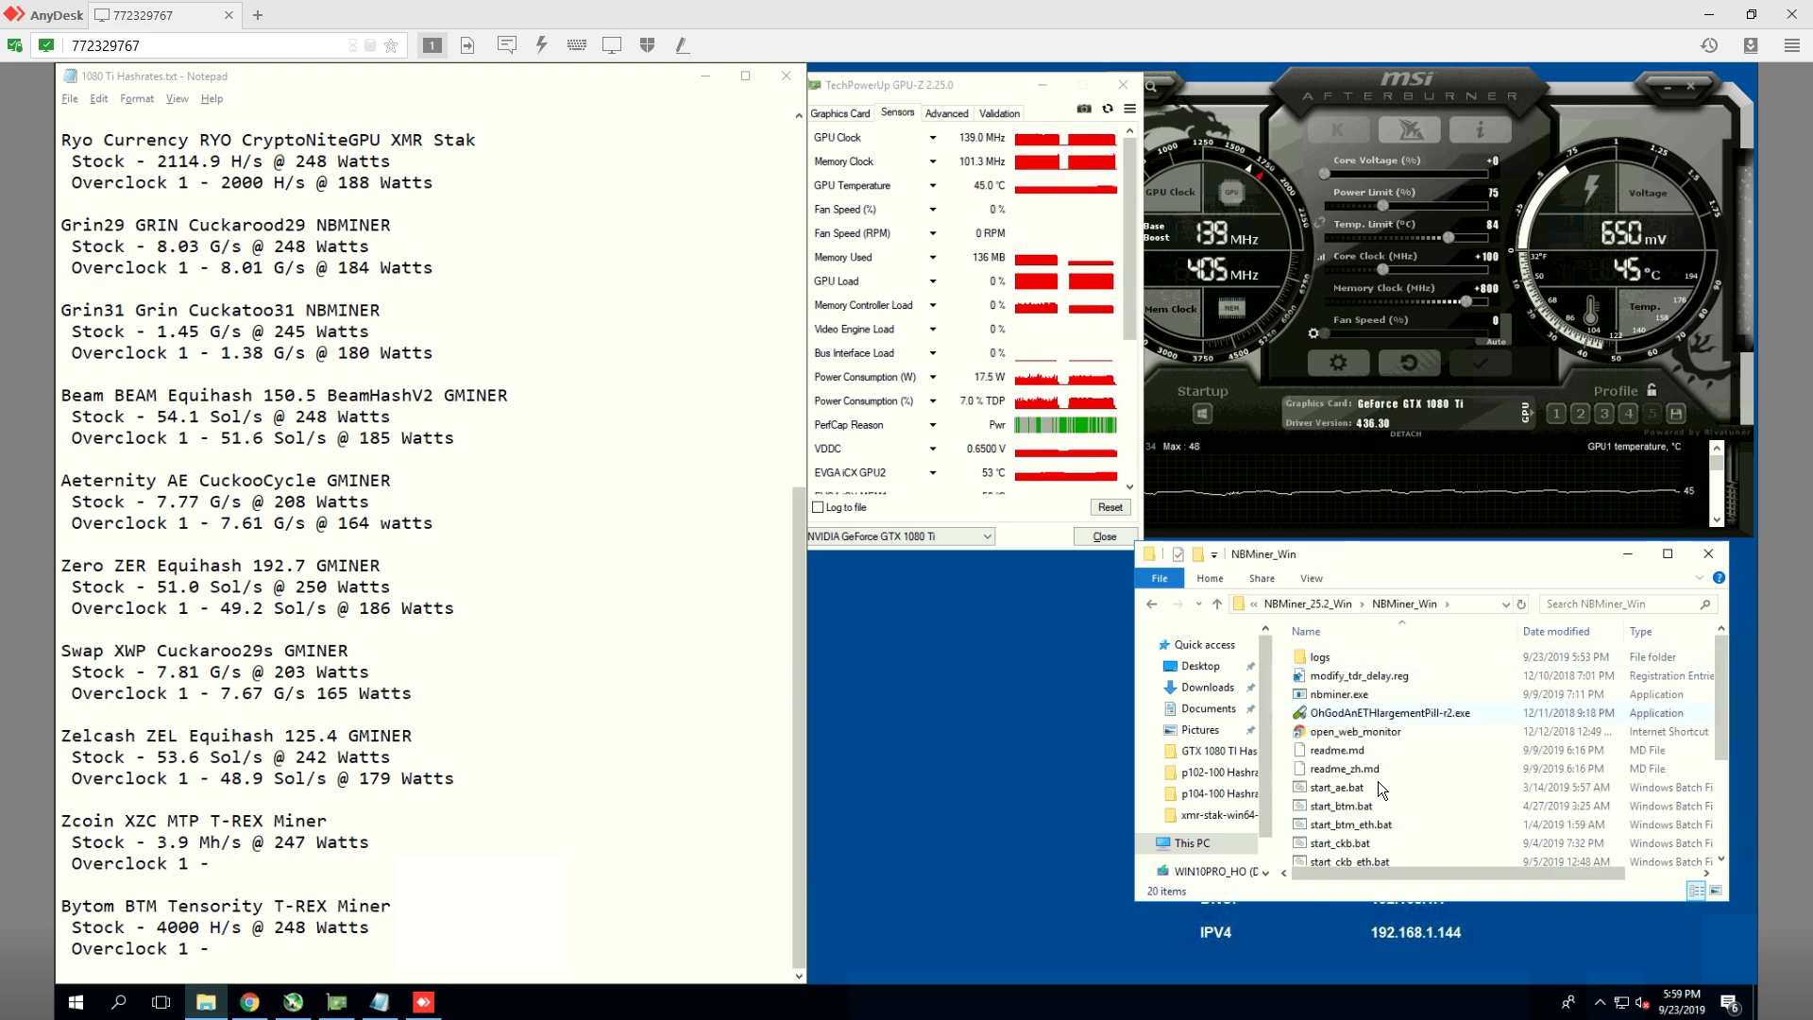
{"action": "scroll", "coordinate": [1377, 789], "scroll_direction": "down", "scroll_amount": 2}
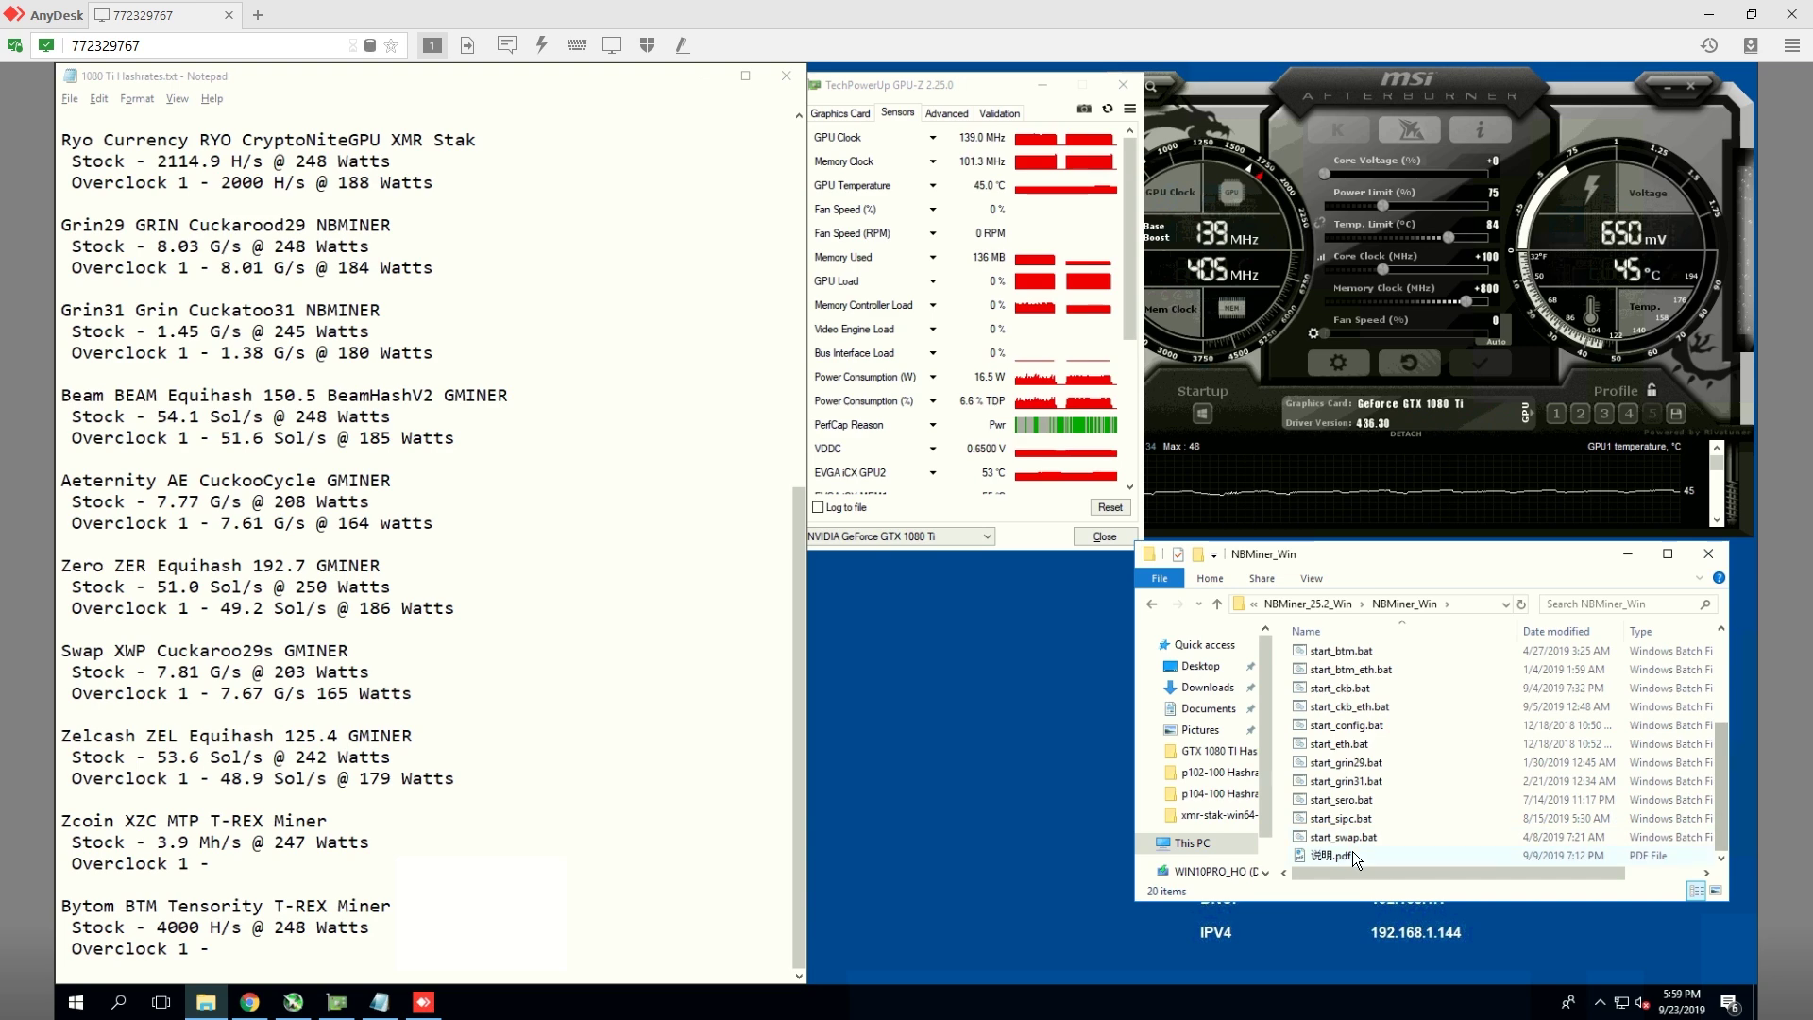
Step: Benchmark Zcoin with XZC-2miners.bat from the t-rex-0.13.2-win-cuda9.2 folder and close the miner console
{"action": "double_click", "coordinate": [1355, 824]}
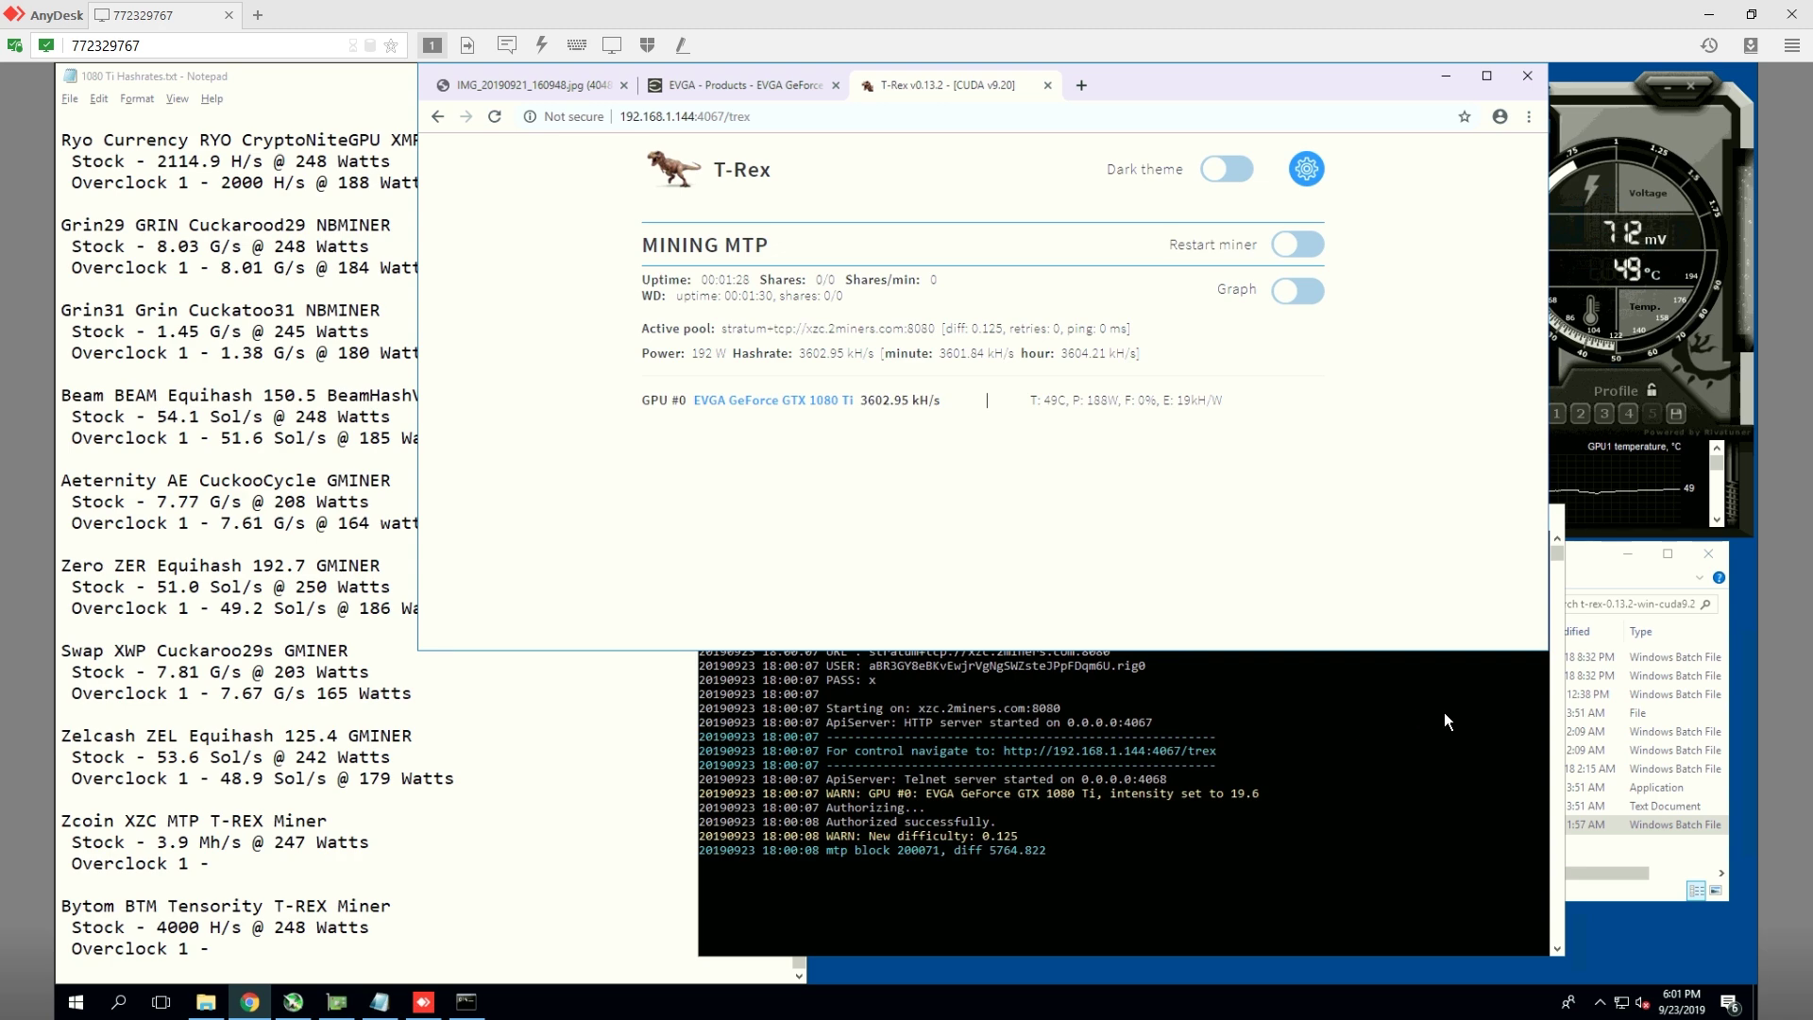
{"action": "left_click", "coordinate": [1334, 720]}
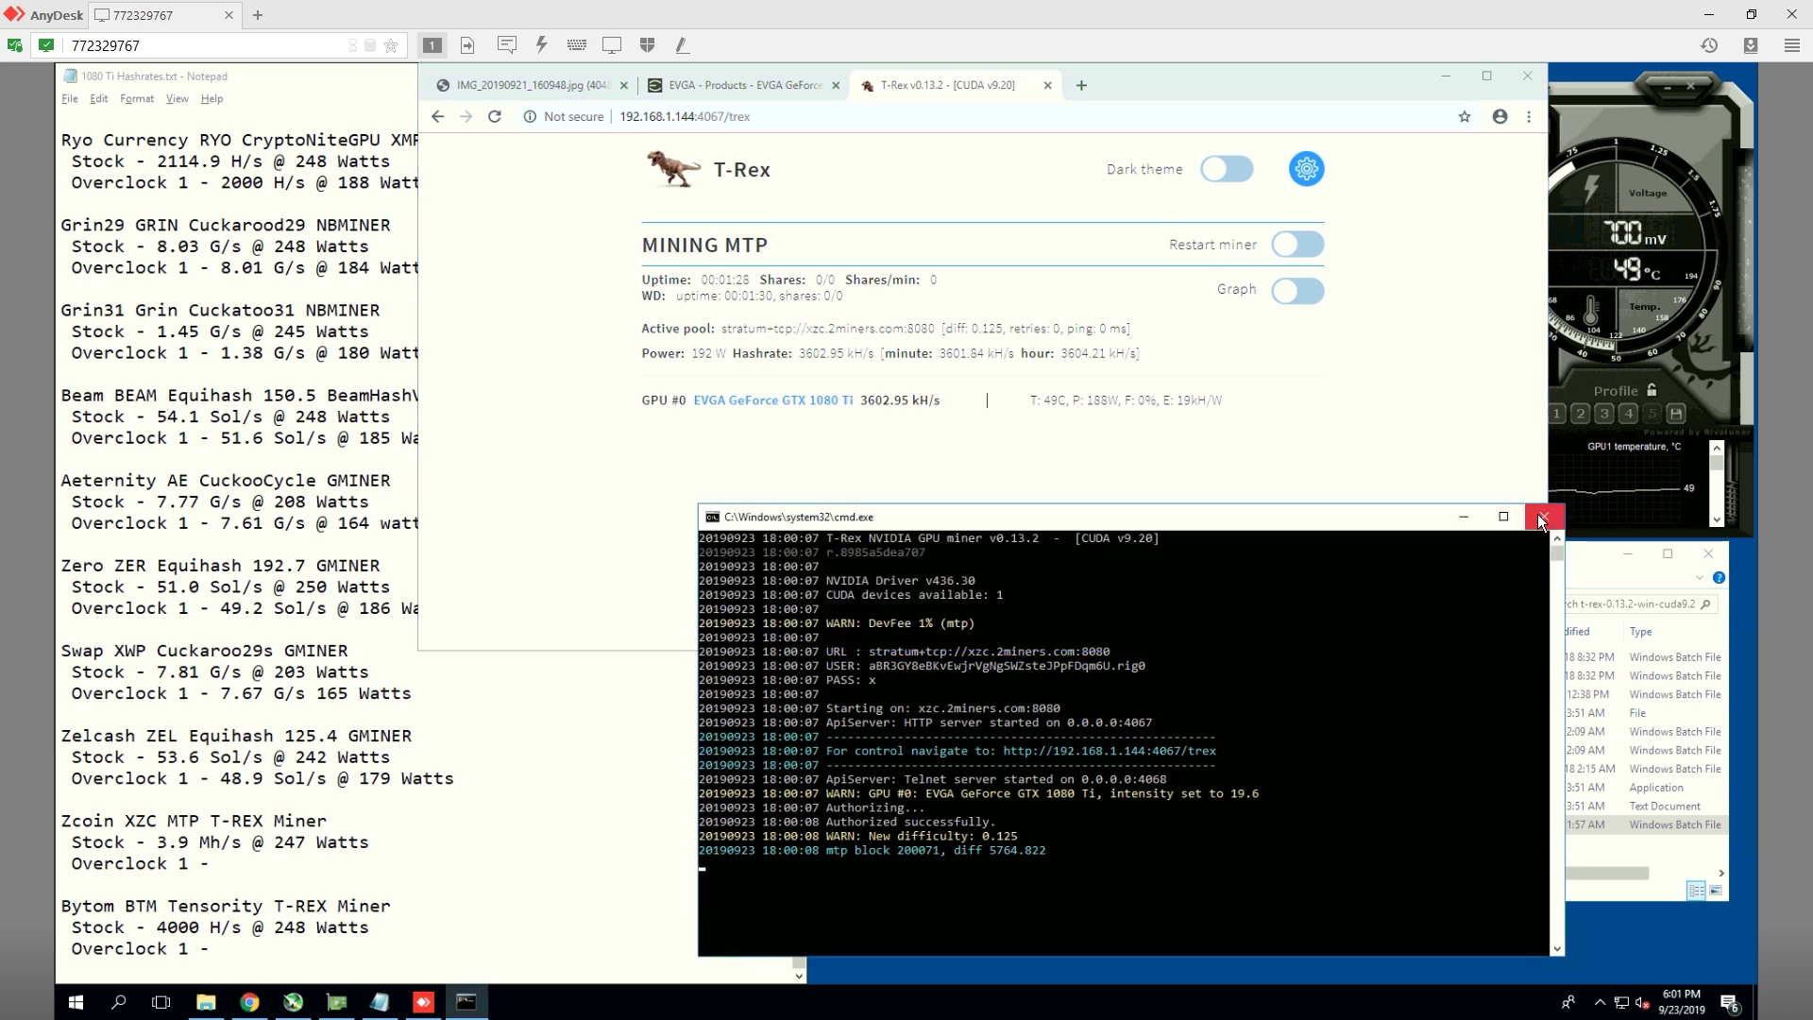
{"action": "key", "text": "ctrl+c"}
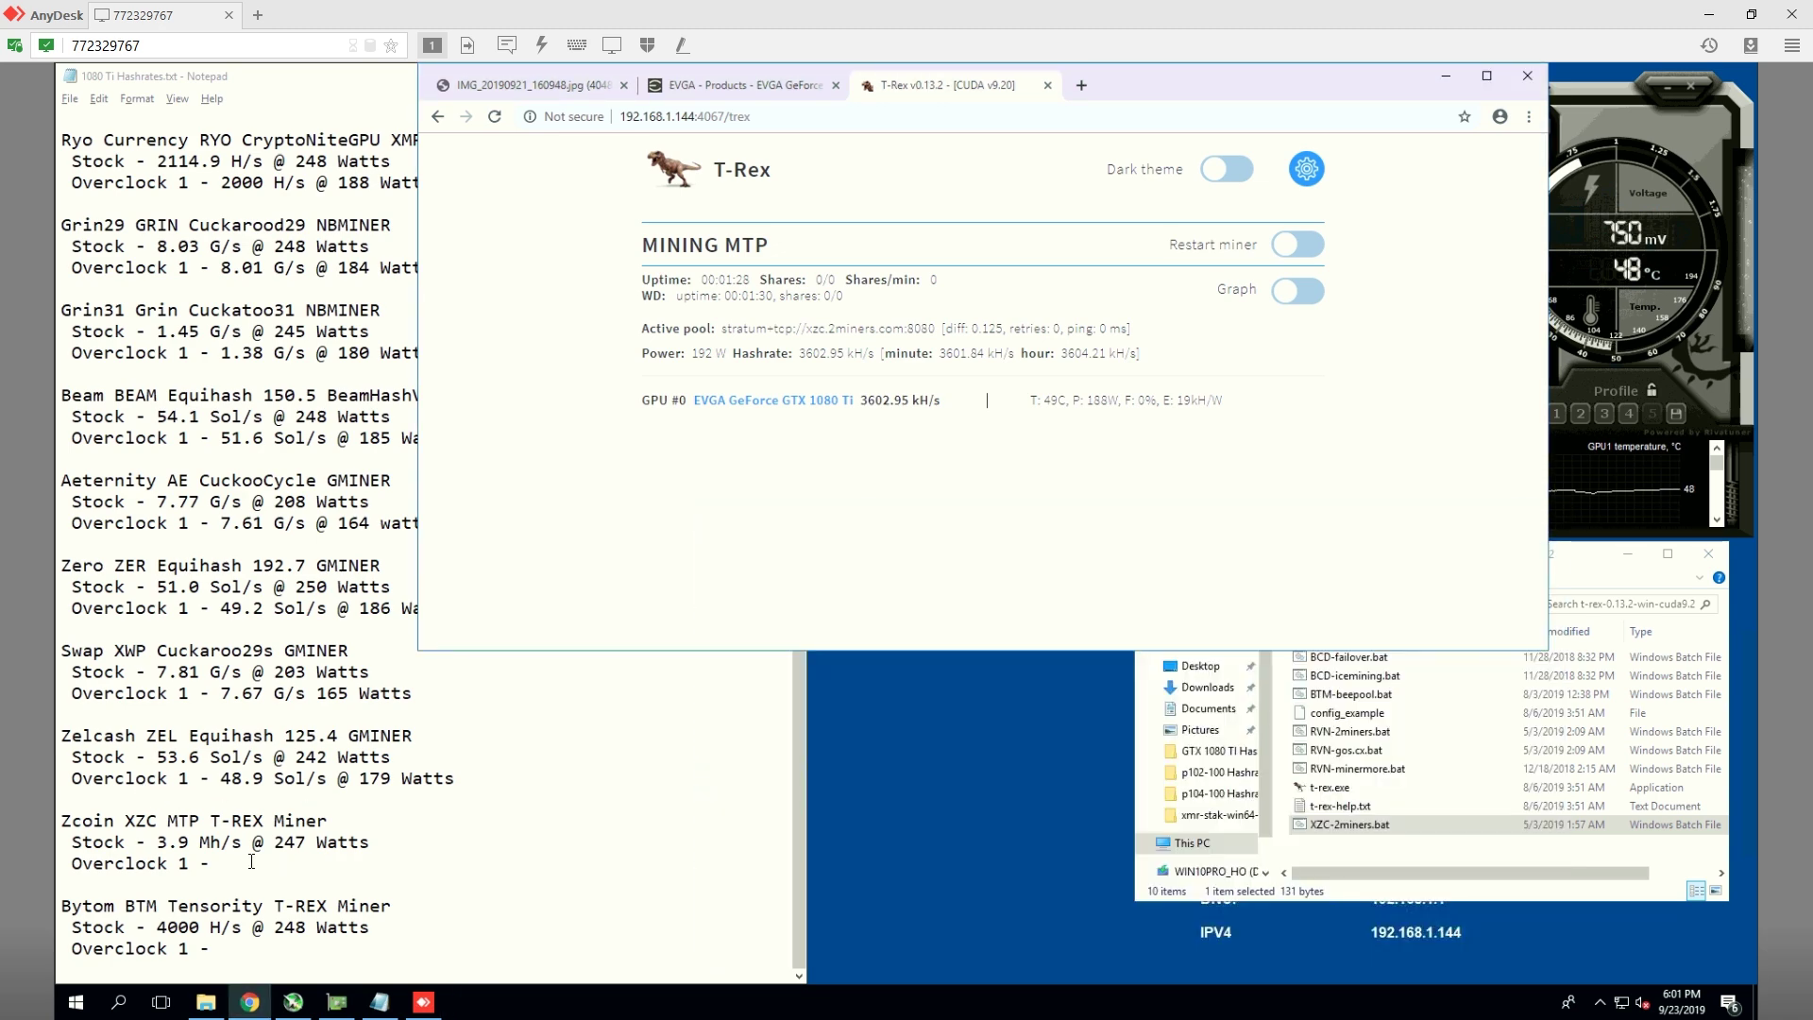
Step: Record 3.6 Mh/s @ 192 Watts on the Zcoin overclock line, consulting the T-Rex web page for the figures
{"action": "left_click", "coordinate": [251, 861]}
{"action": "type", "text": "3.6"}
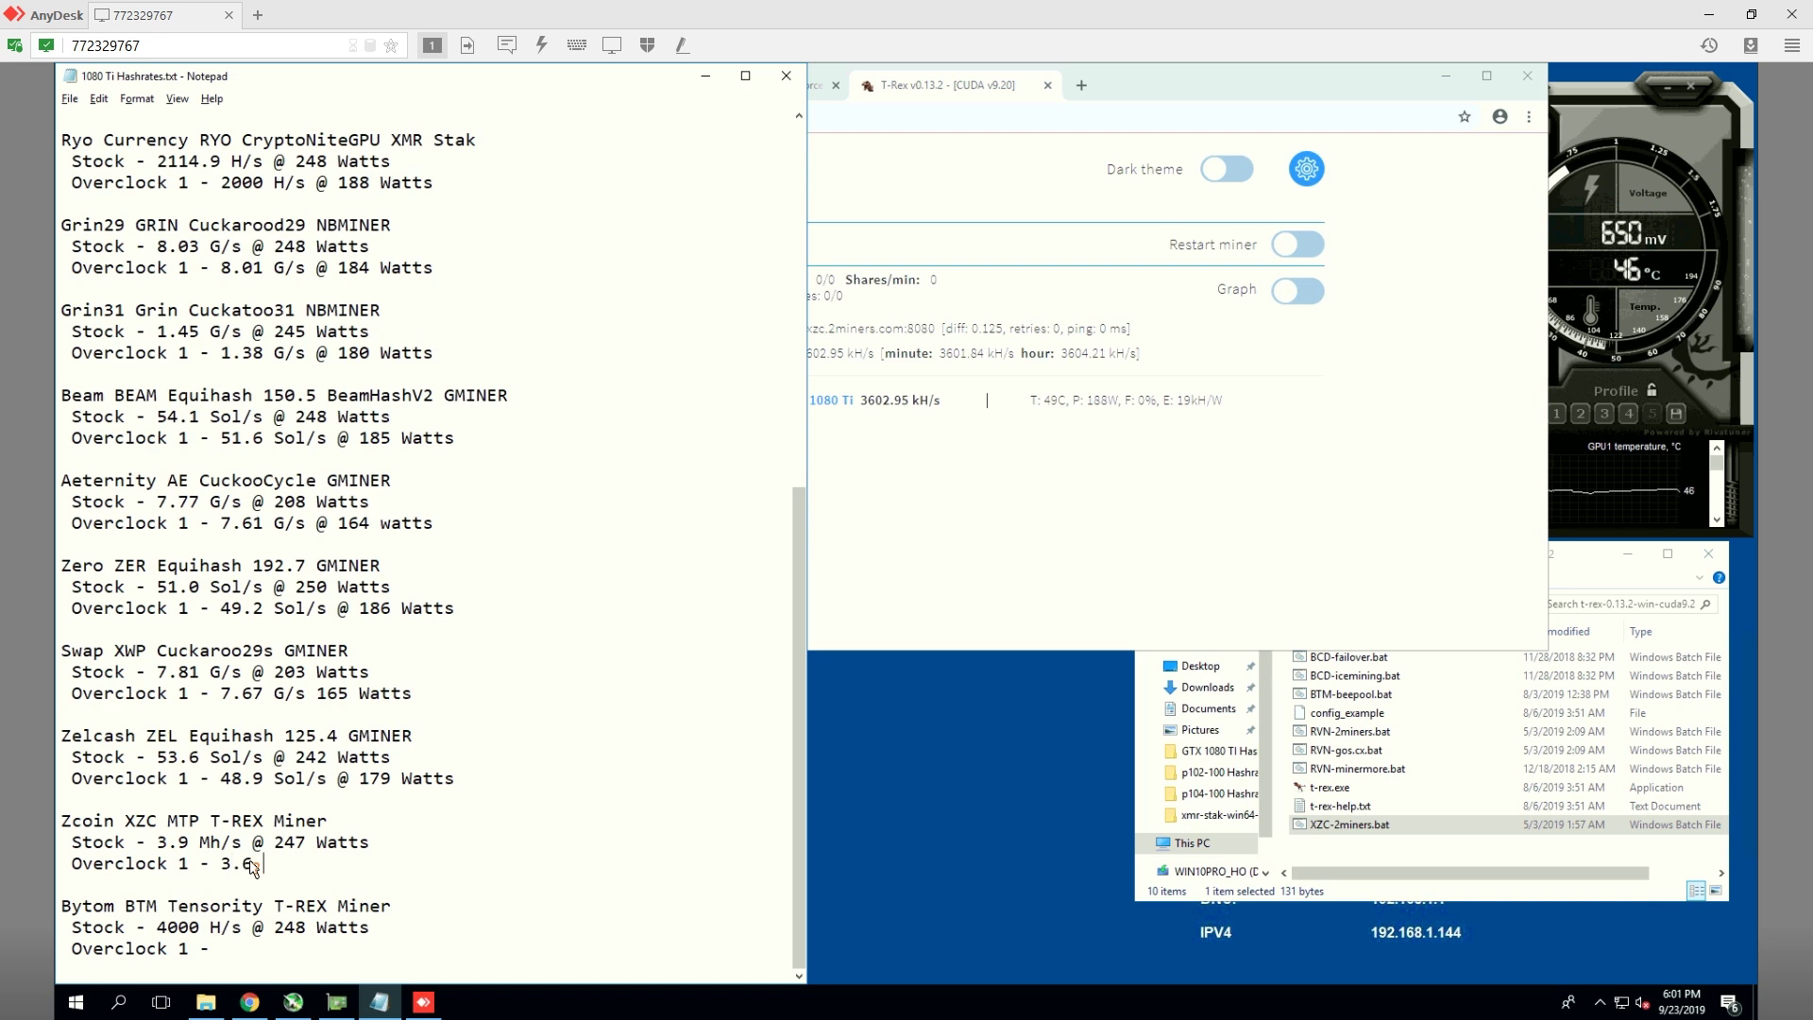
{"action": "type", "text": " Mh/s @ 1"}
{"action": "left_click", "coordinate": [991, 515]}
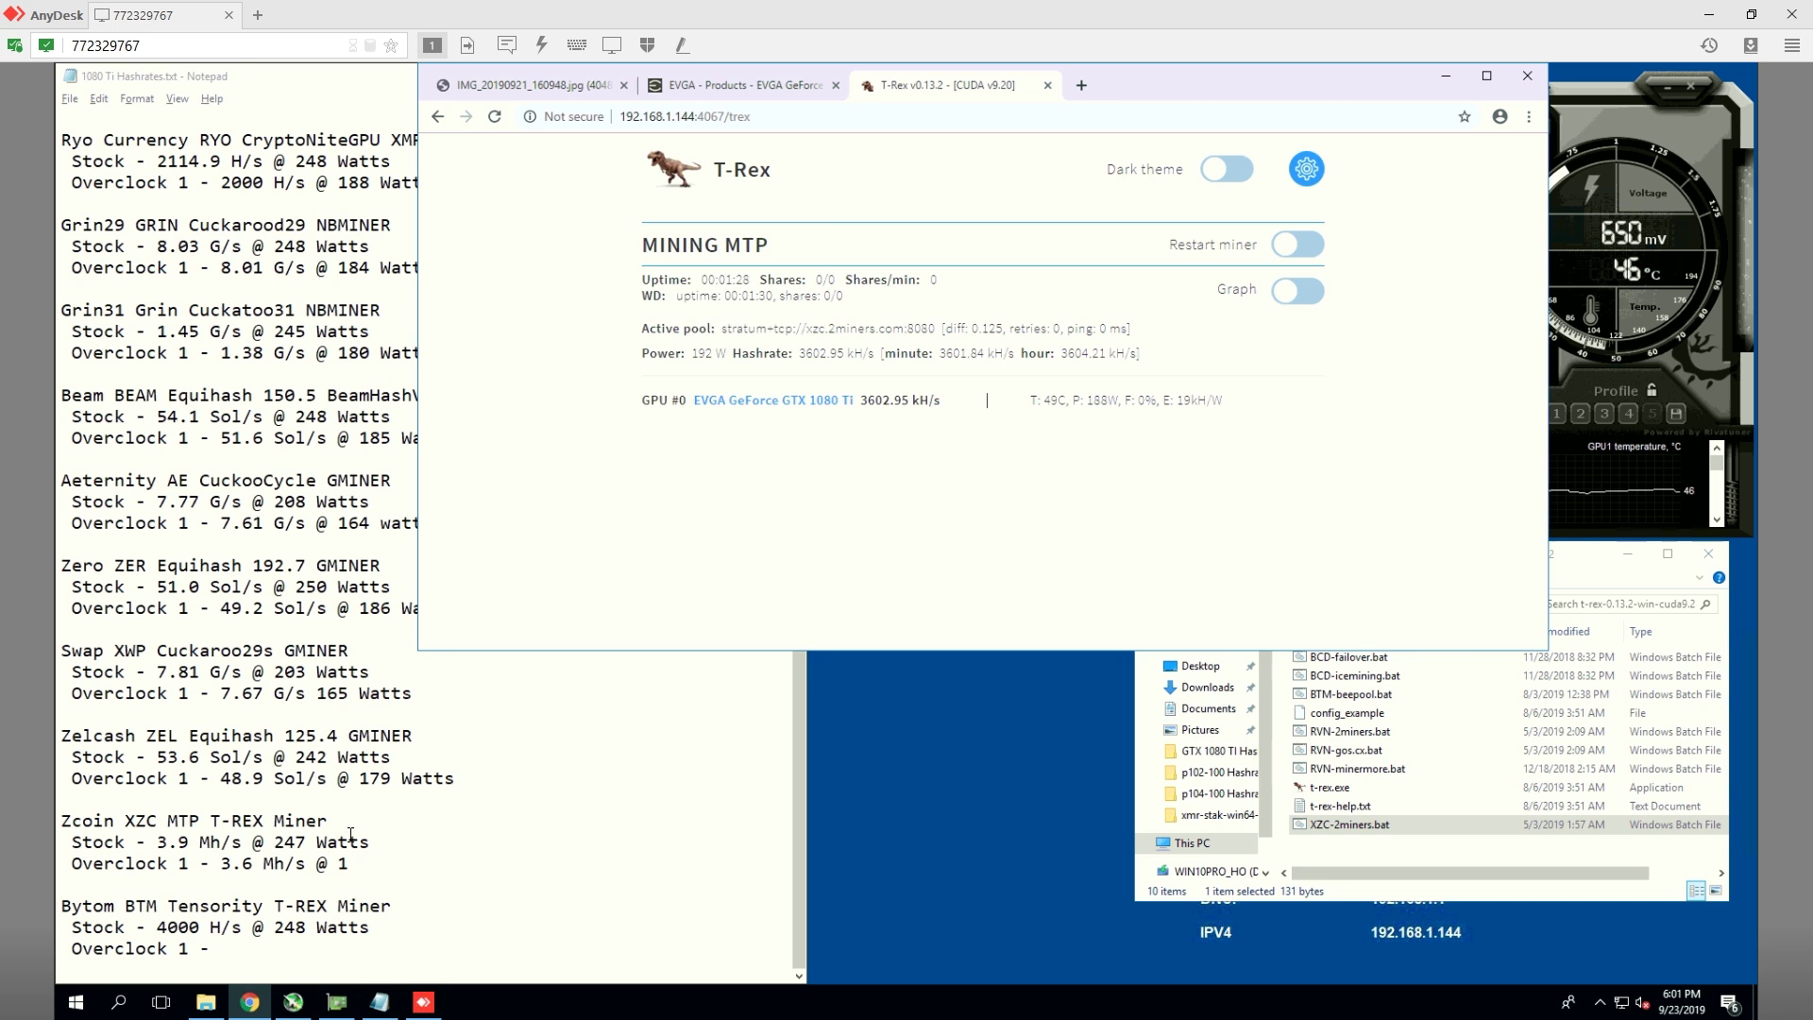
{"action": "left_click", "coordinate": [371, 870]}
{"action": "type", "text": "8"}
{"action": "key", "text": "BackSpace"}
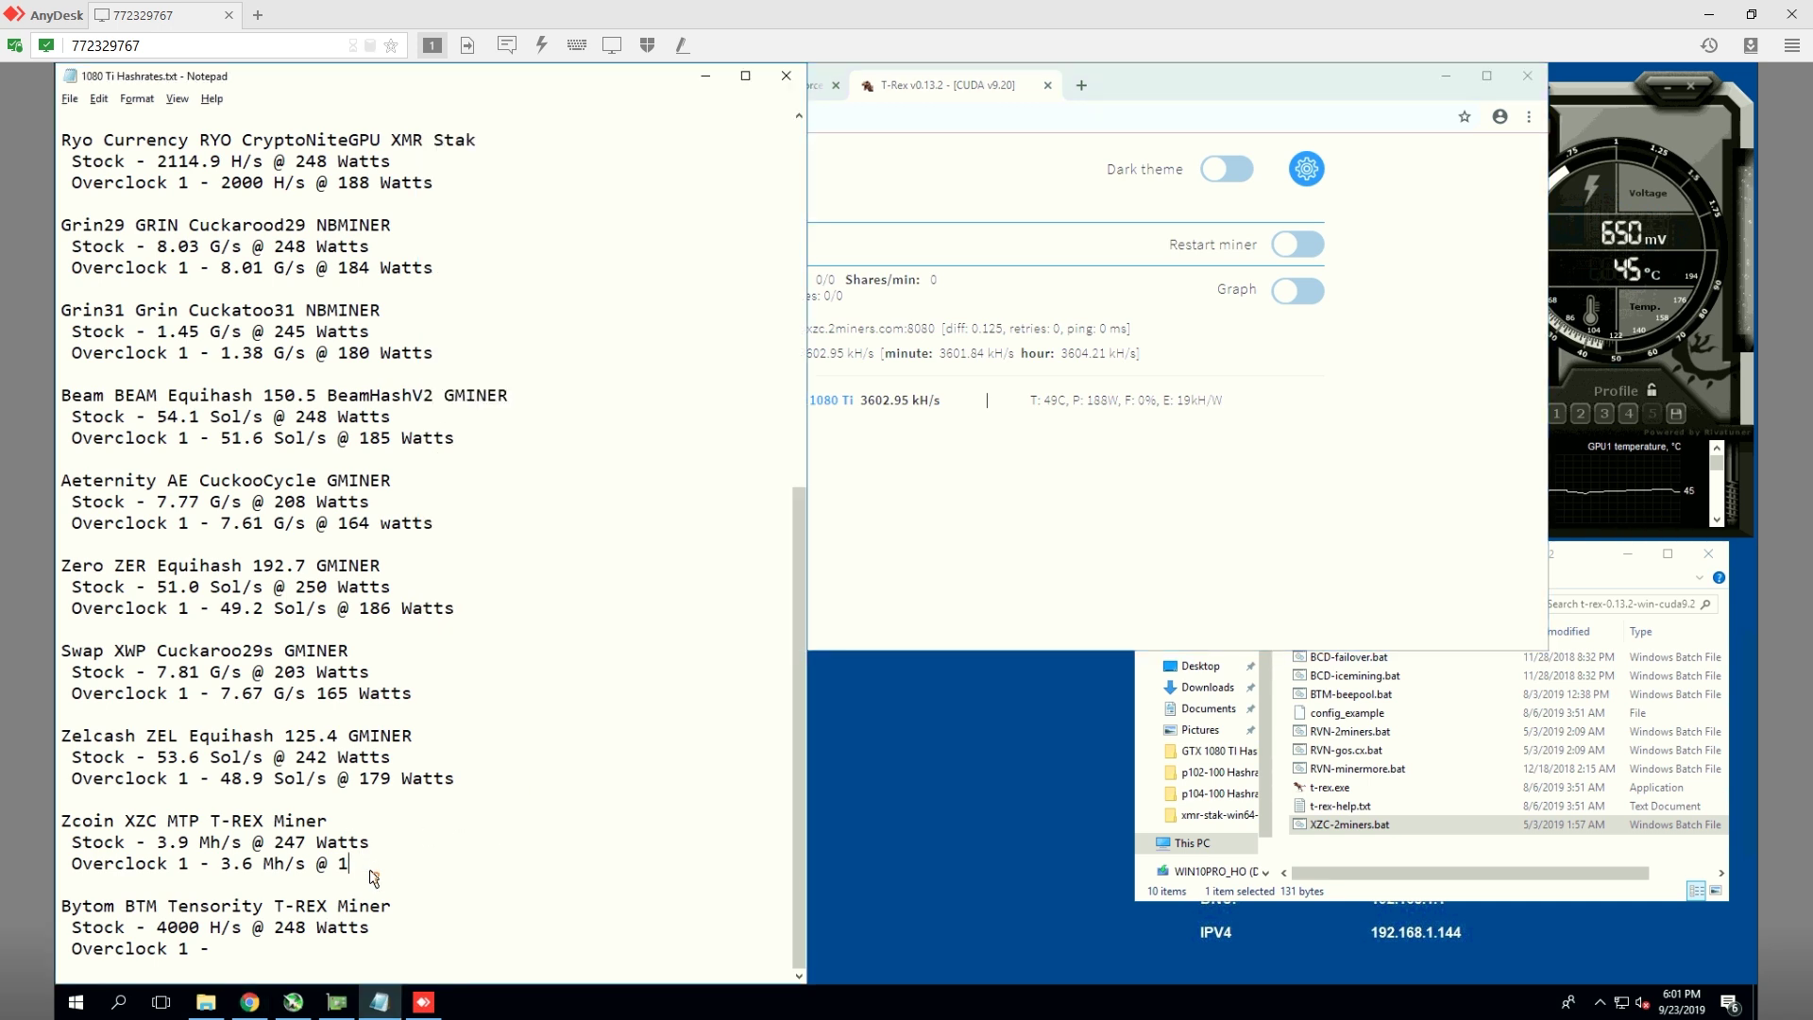
{"action": "type", "text": "92 Watts"}
Step: Run BTM-beepool.bat from the T-Rex folder, place its console clear of the notes, and reload the T-Rex web page
{"action": "left_click", "coordinate": [1407, 733]}
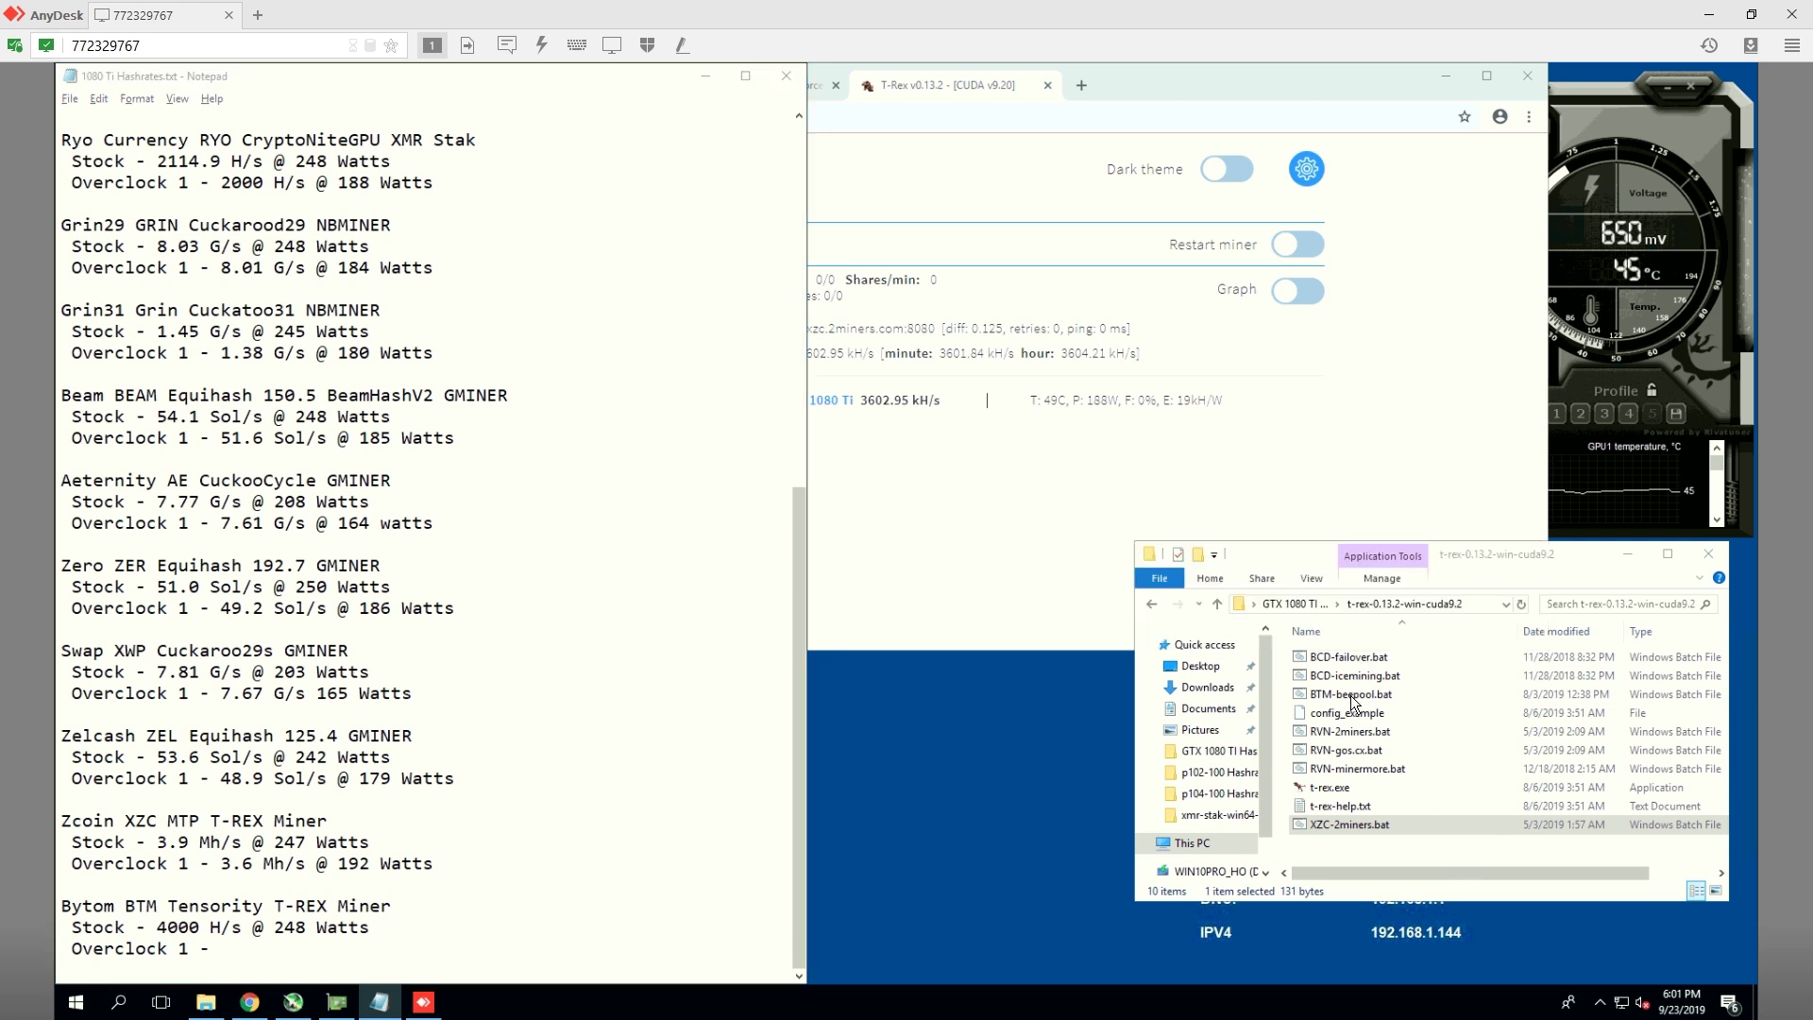
{"action": "left_click", "coordinate": [1350, 696]}
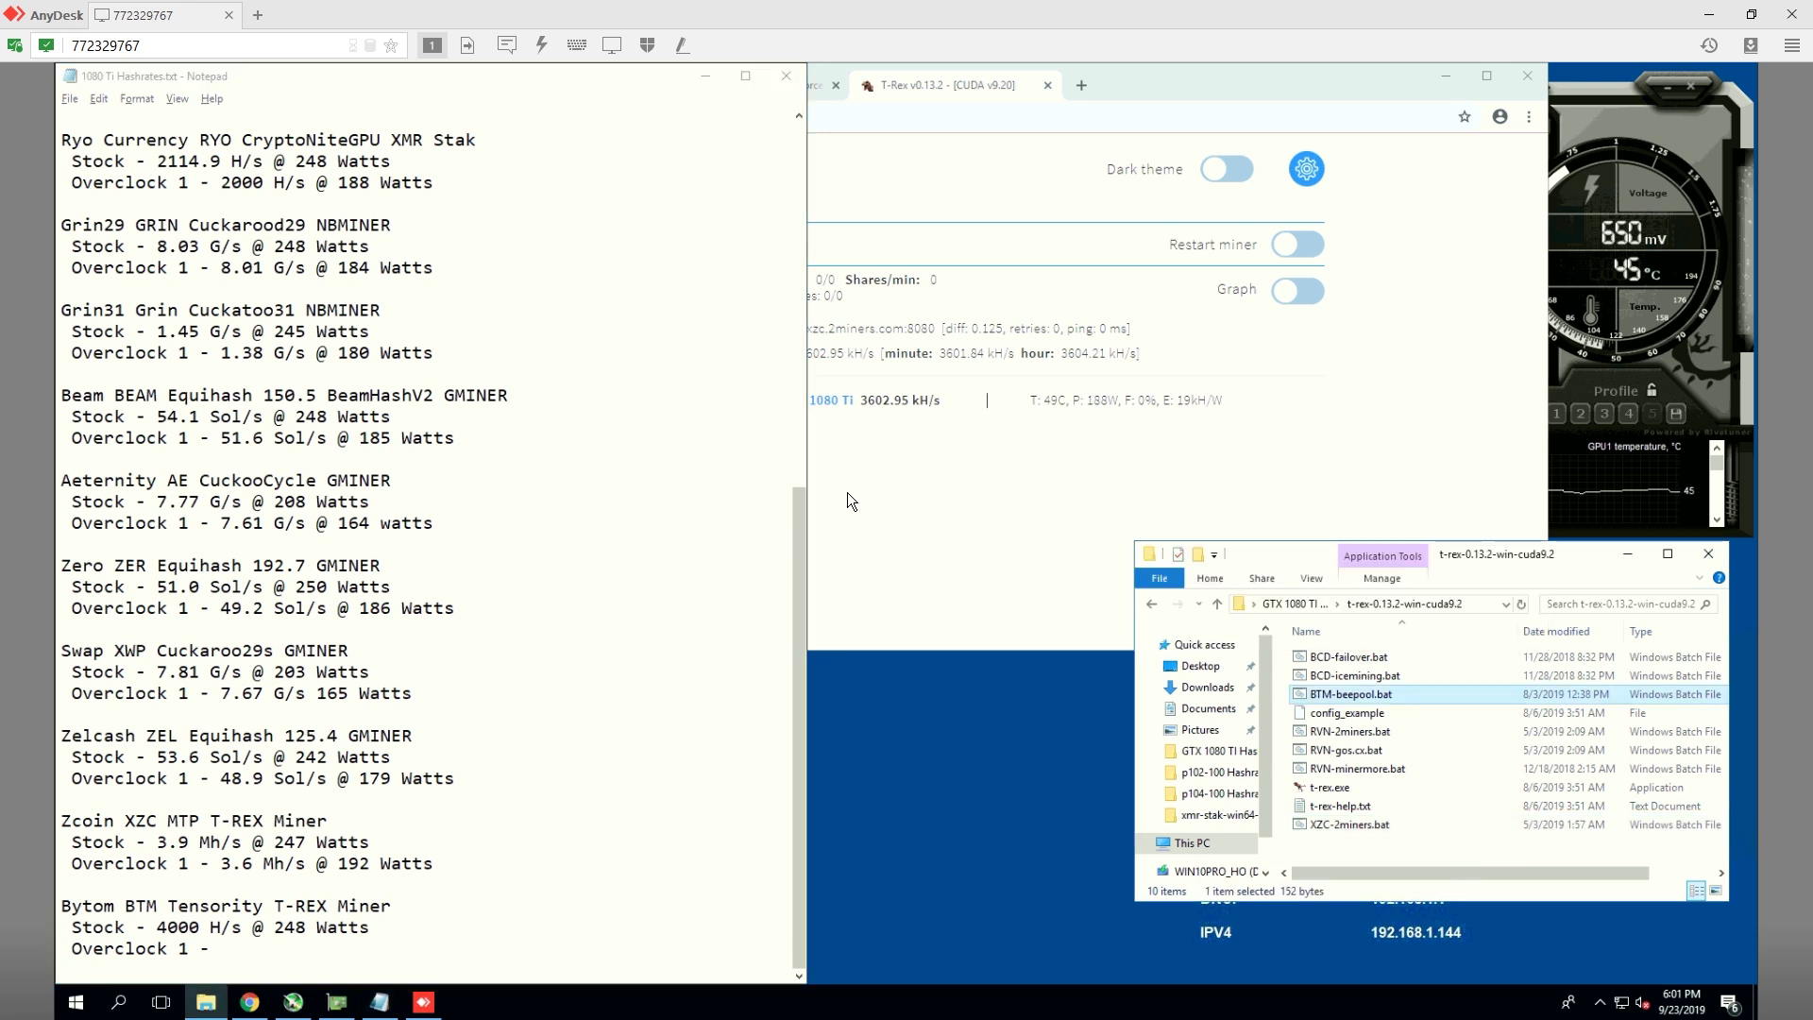
{"action": "key", "text": "Return"}
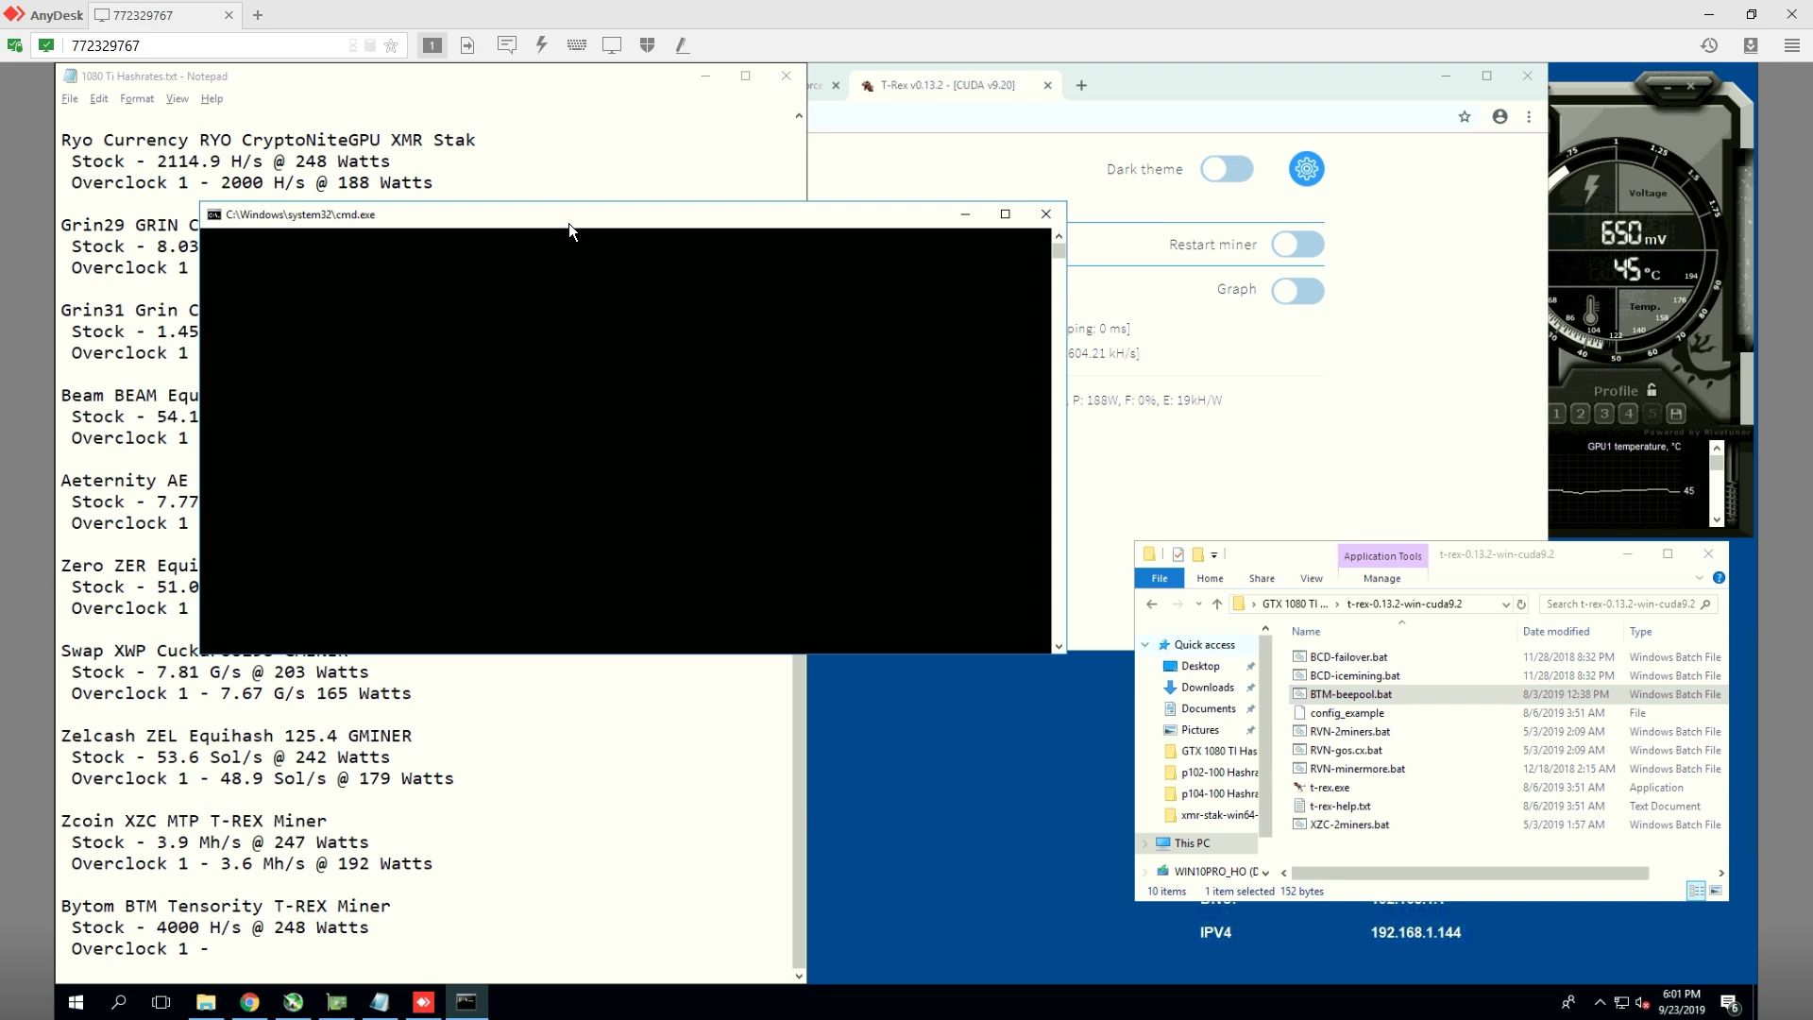
{"action": "left_click_drag", "start_coordinate": [554, 224], "coordinate": [1081, 611]}
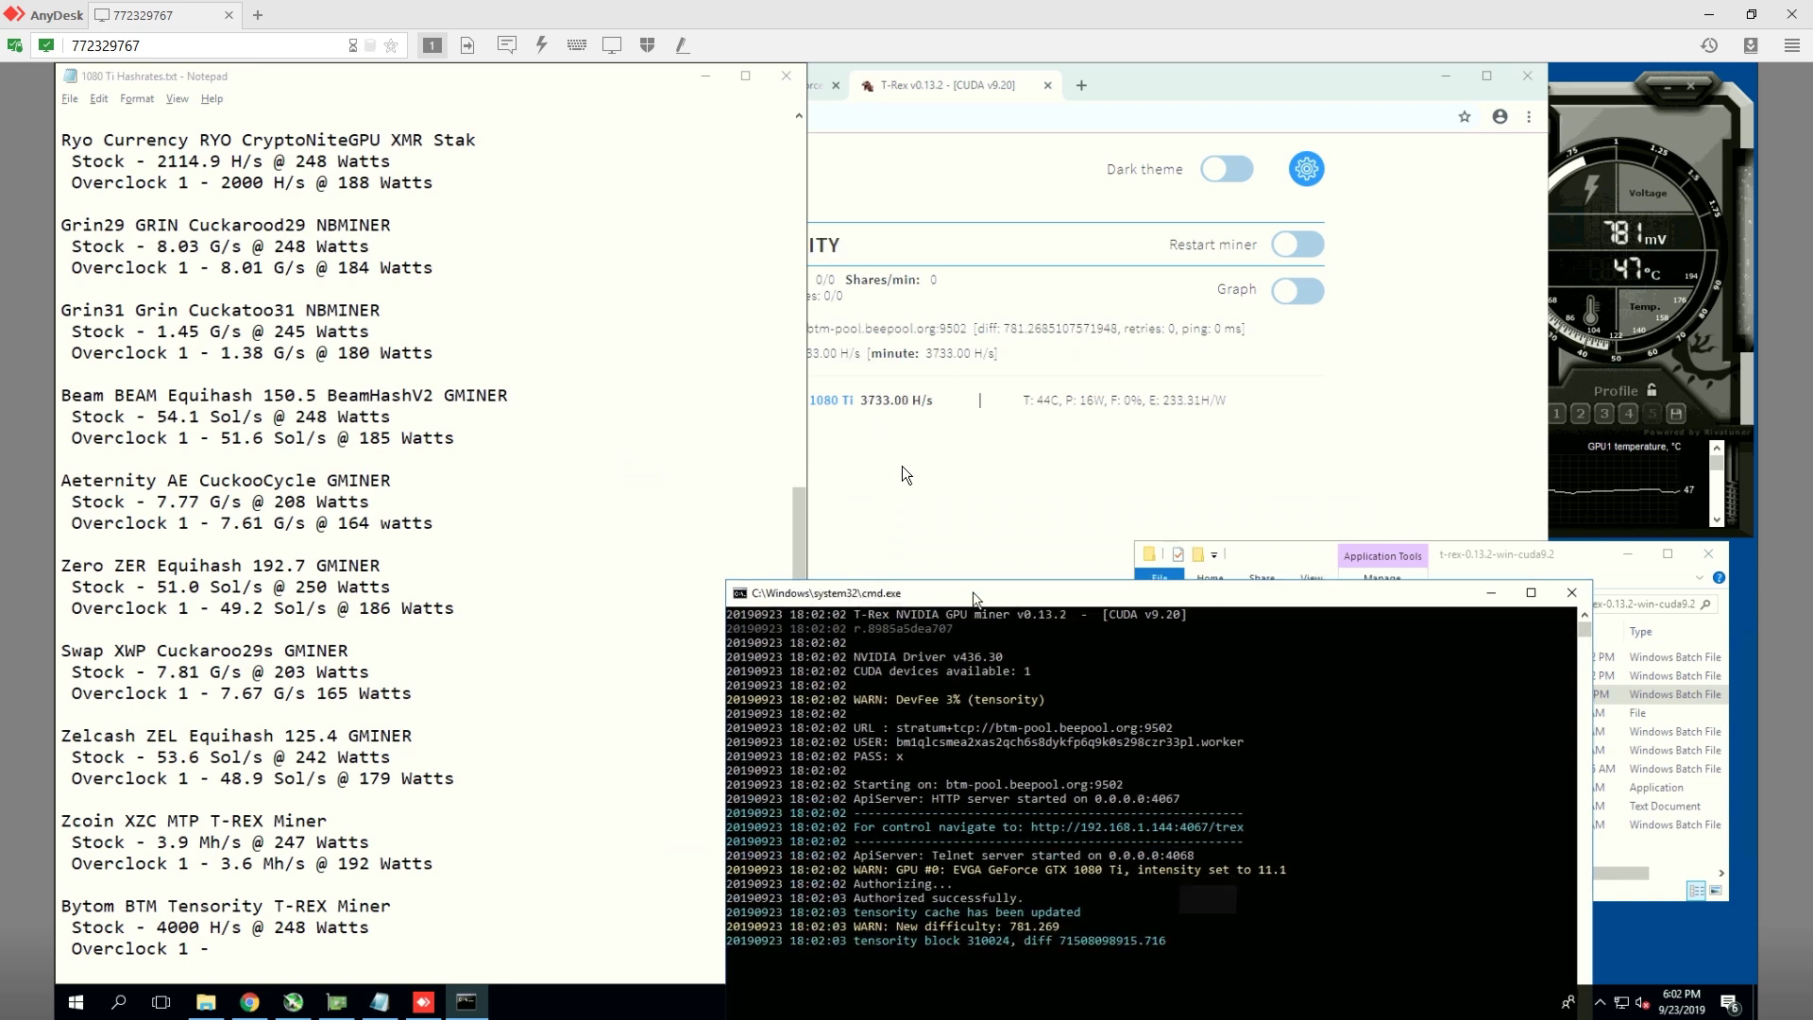
{"action": "left_click", "coordinate": [858, 115]}
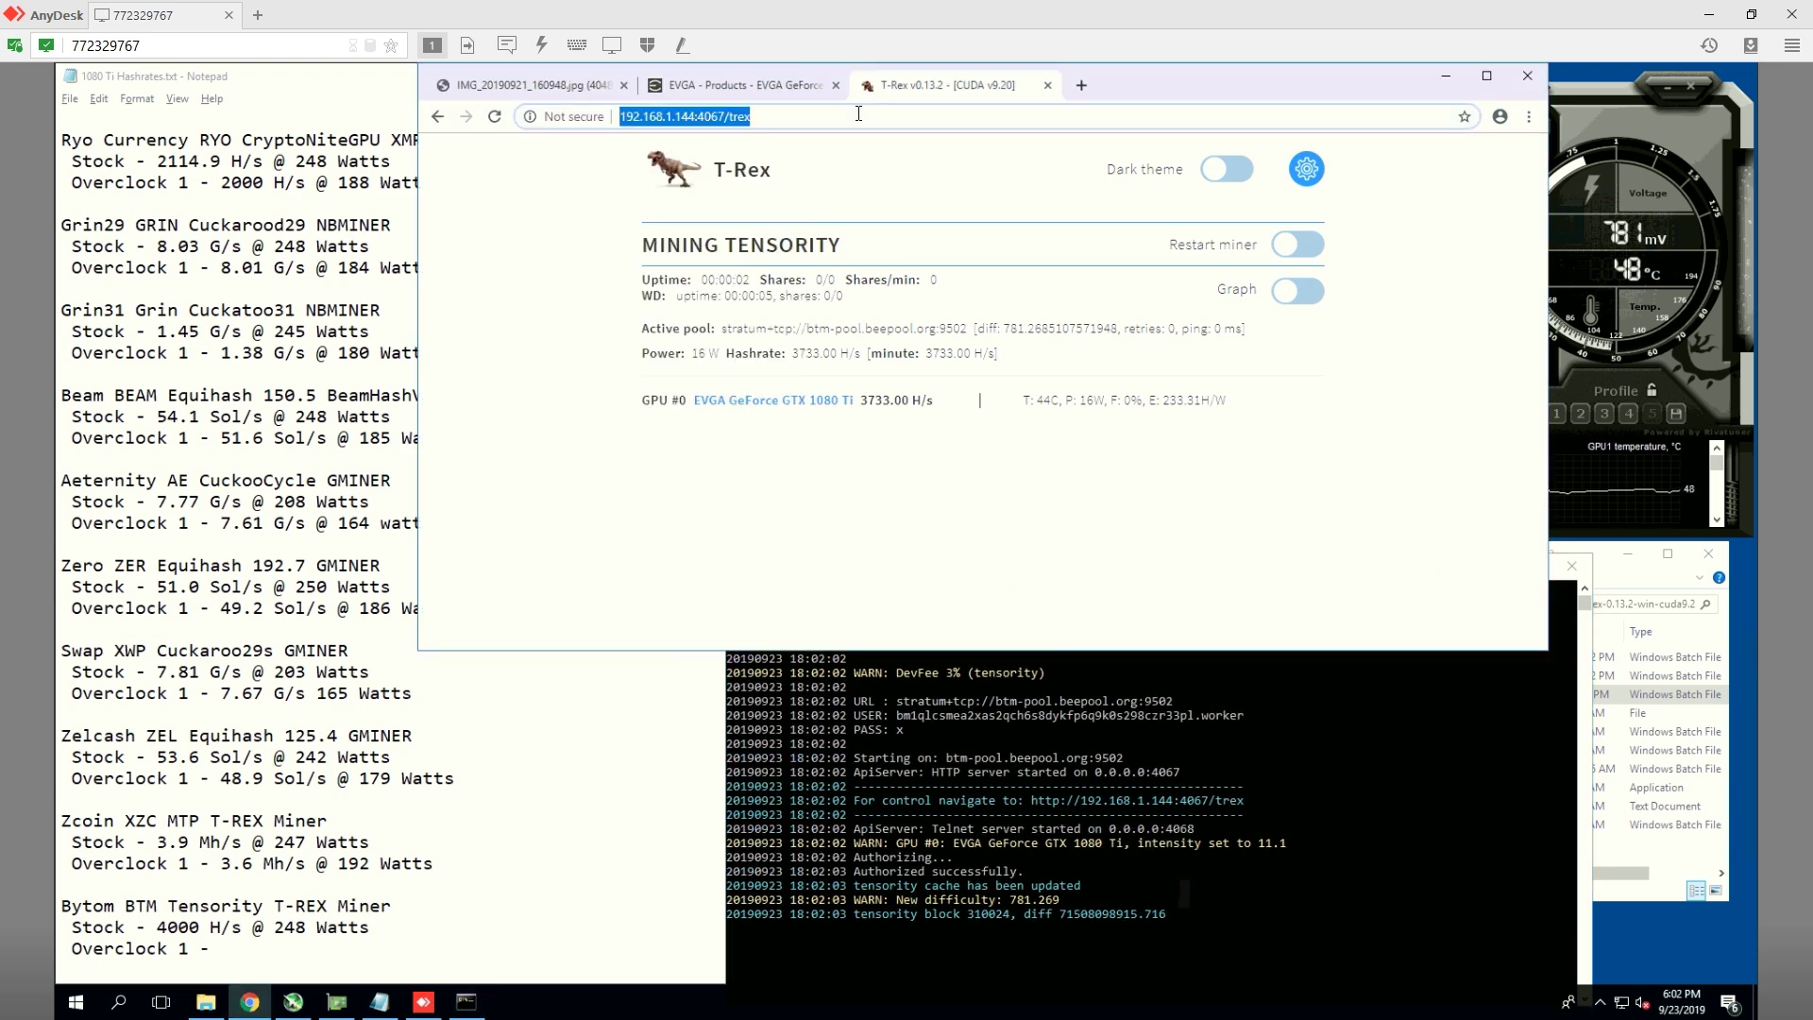
{"action": "key", "text": "Return"}
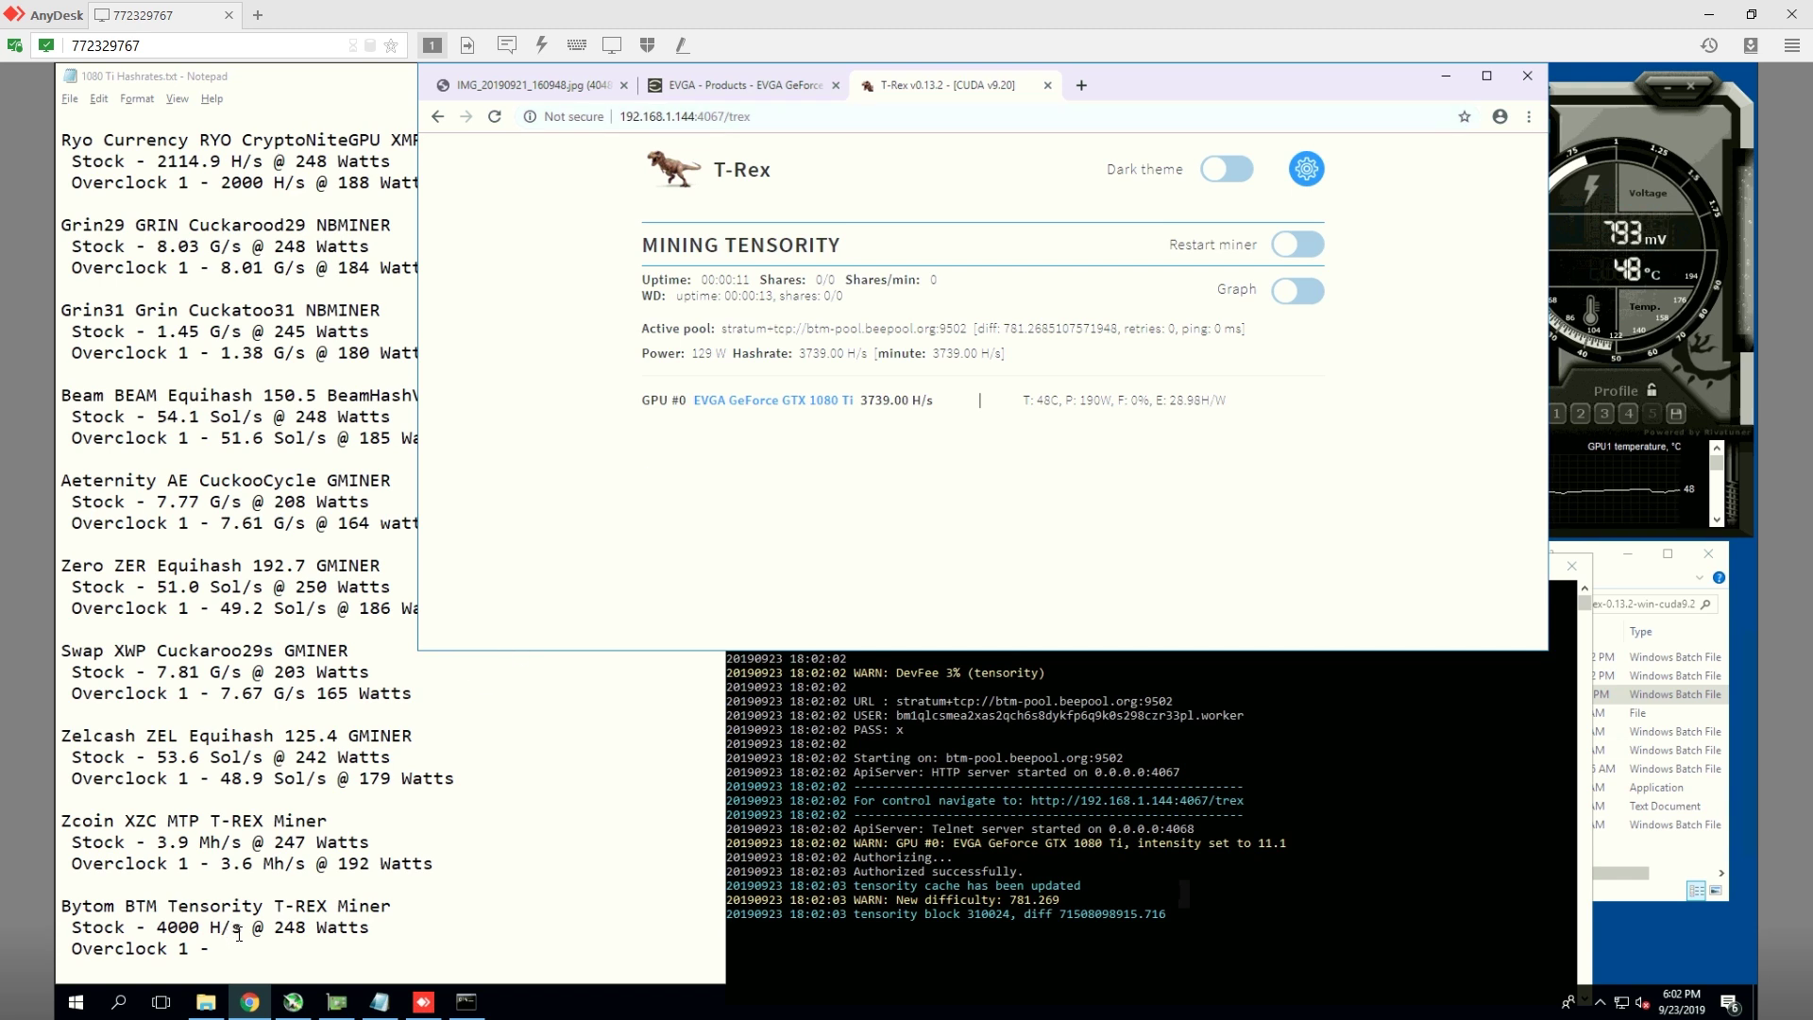
Step: Record 3739 H/s @ 160 Watts on the Bytom overclock line in the notes and close the miner console
{"action": "left_click", "coordinate": [237, 950]}
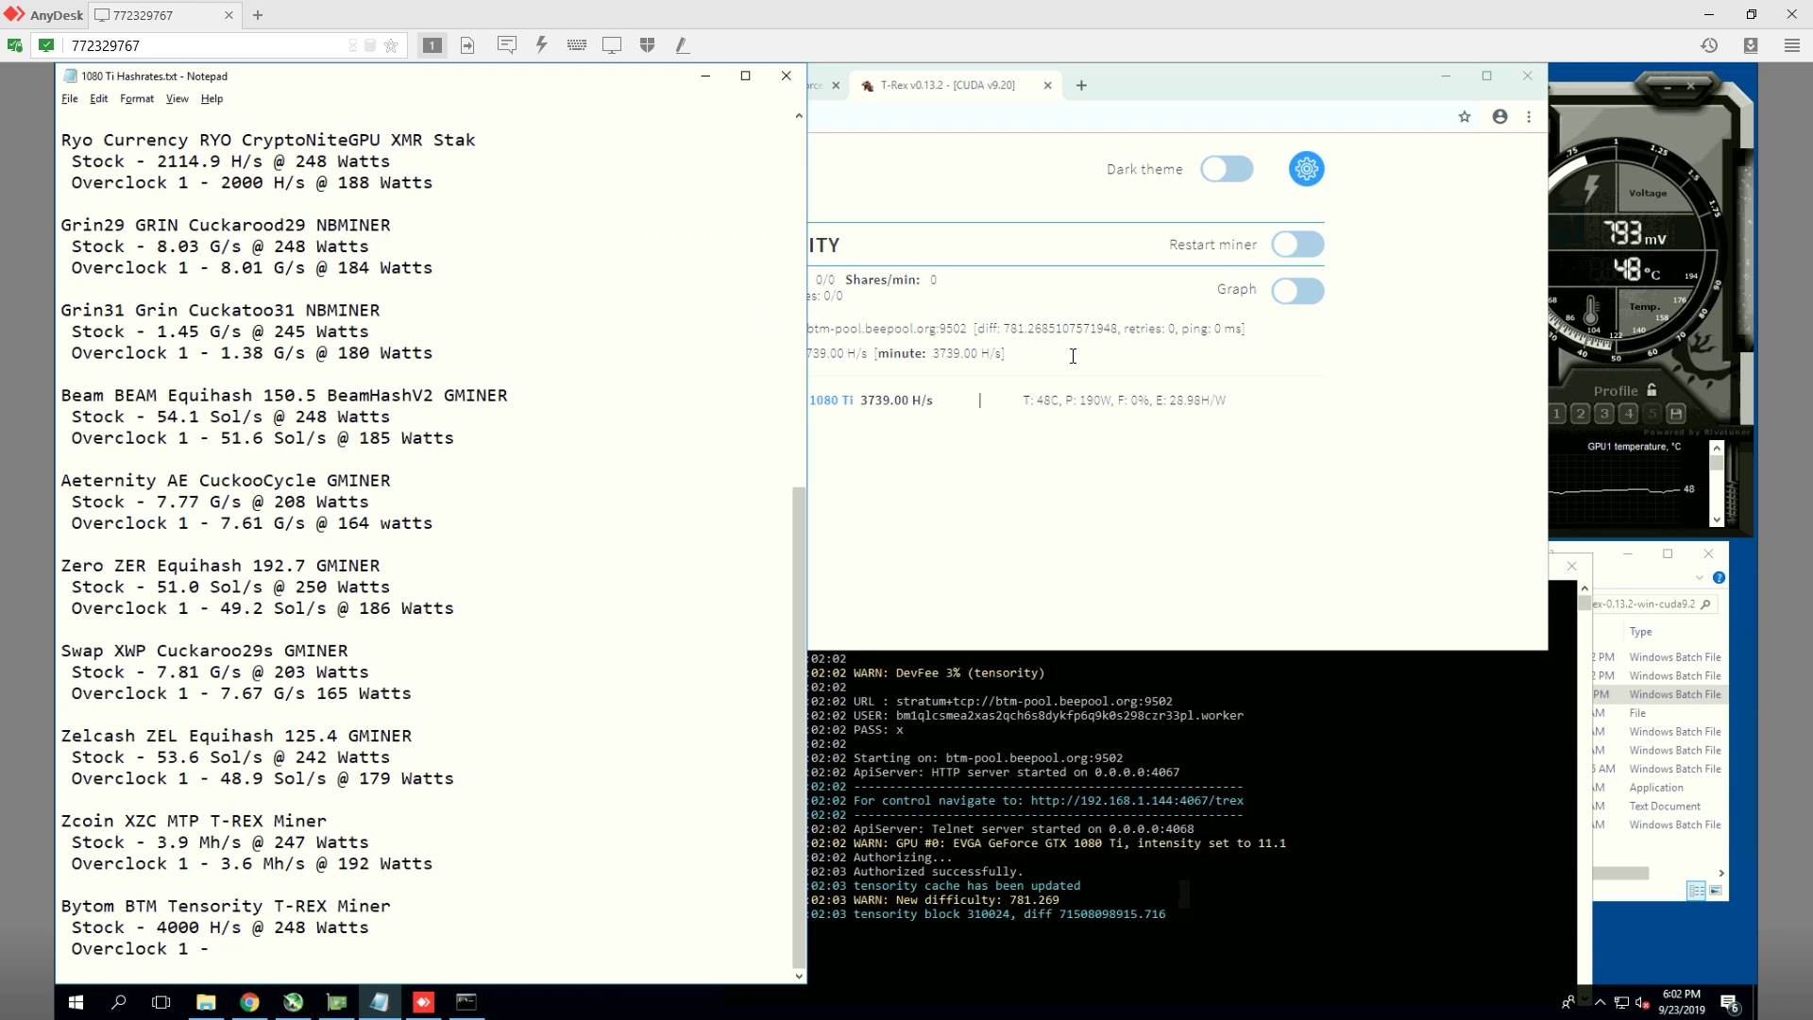
{"action": "left_click", "coordinate": [1090, 480]}
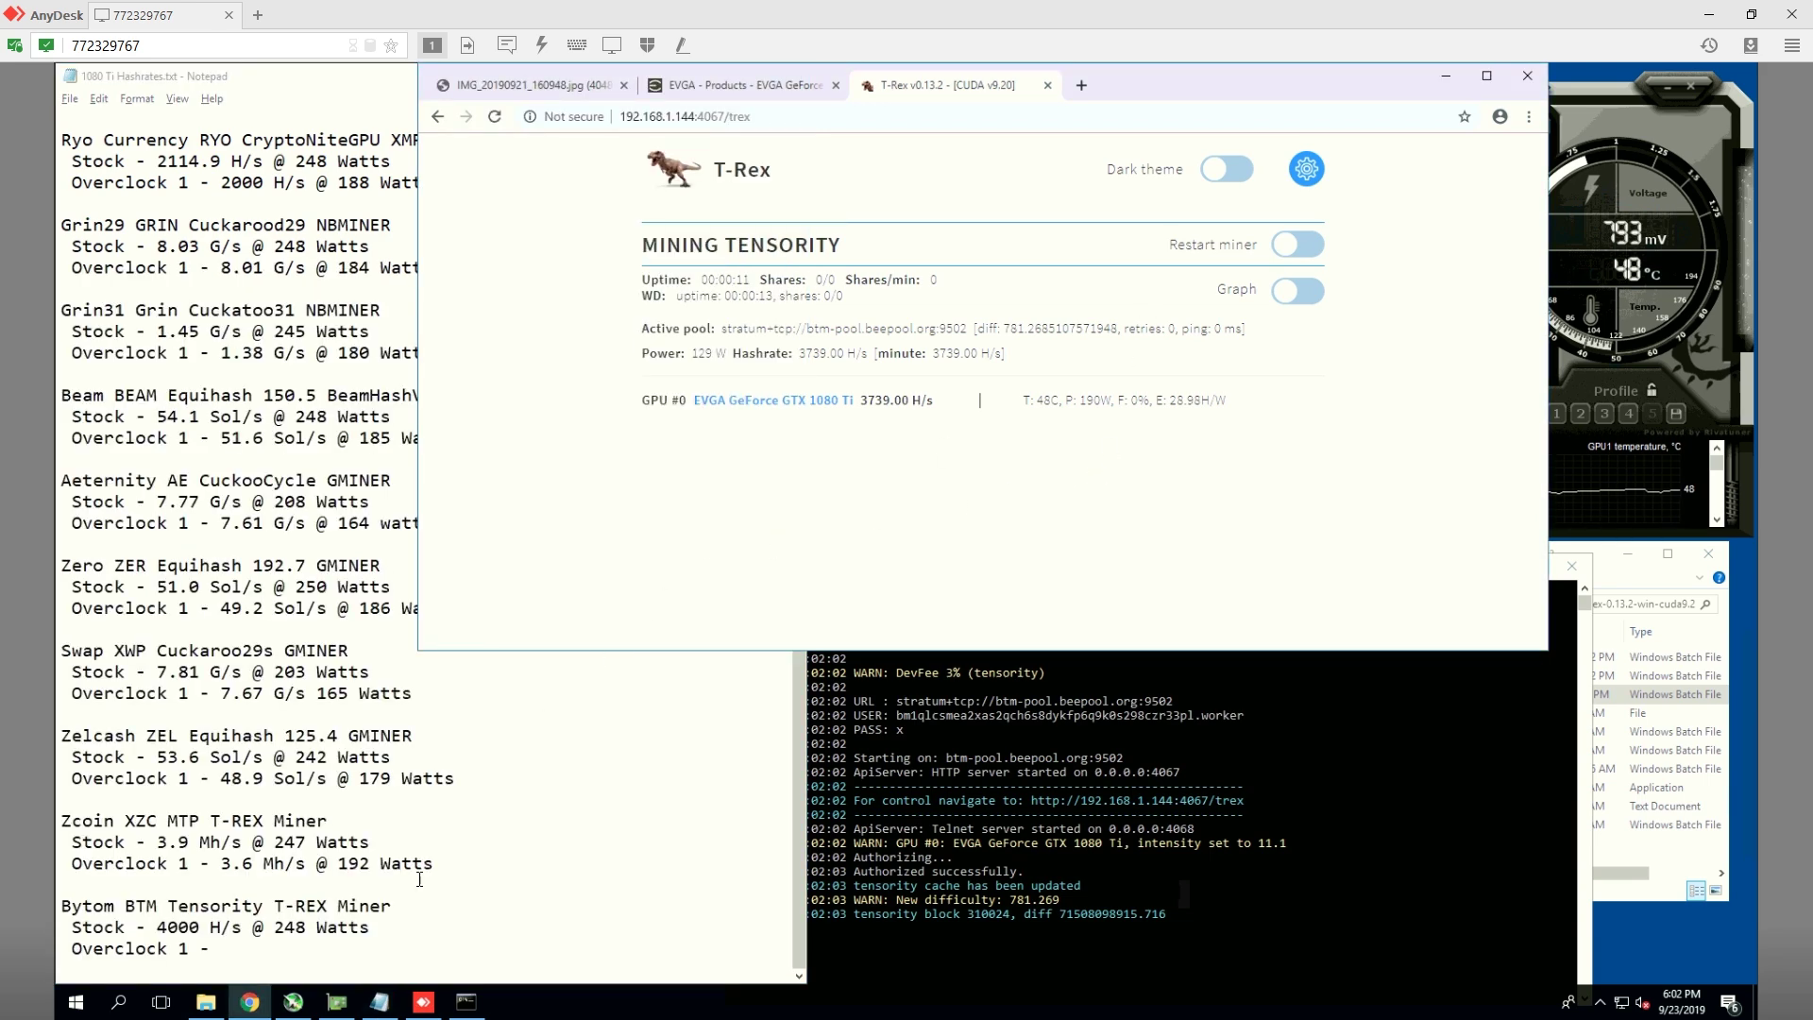
{"action": "left_click", "coordinate": [347, 952]}
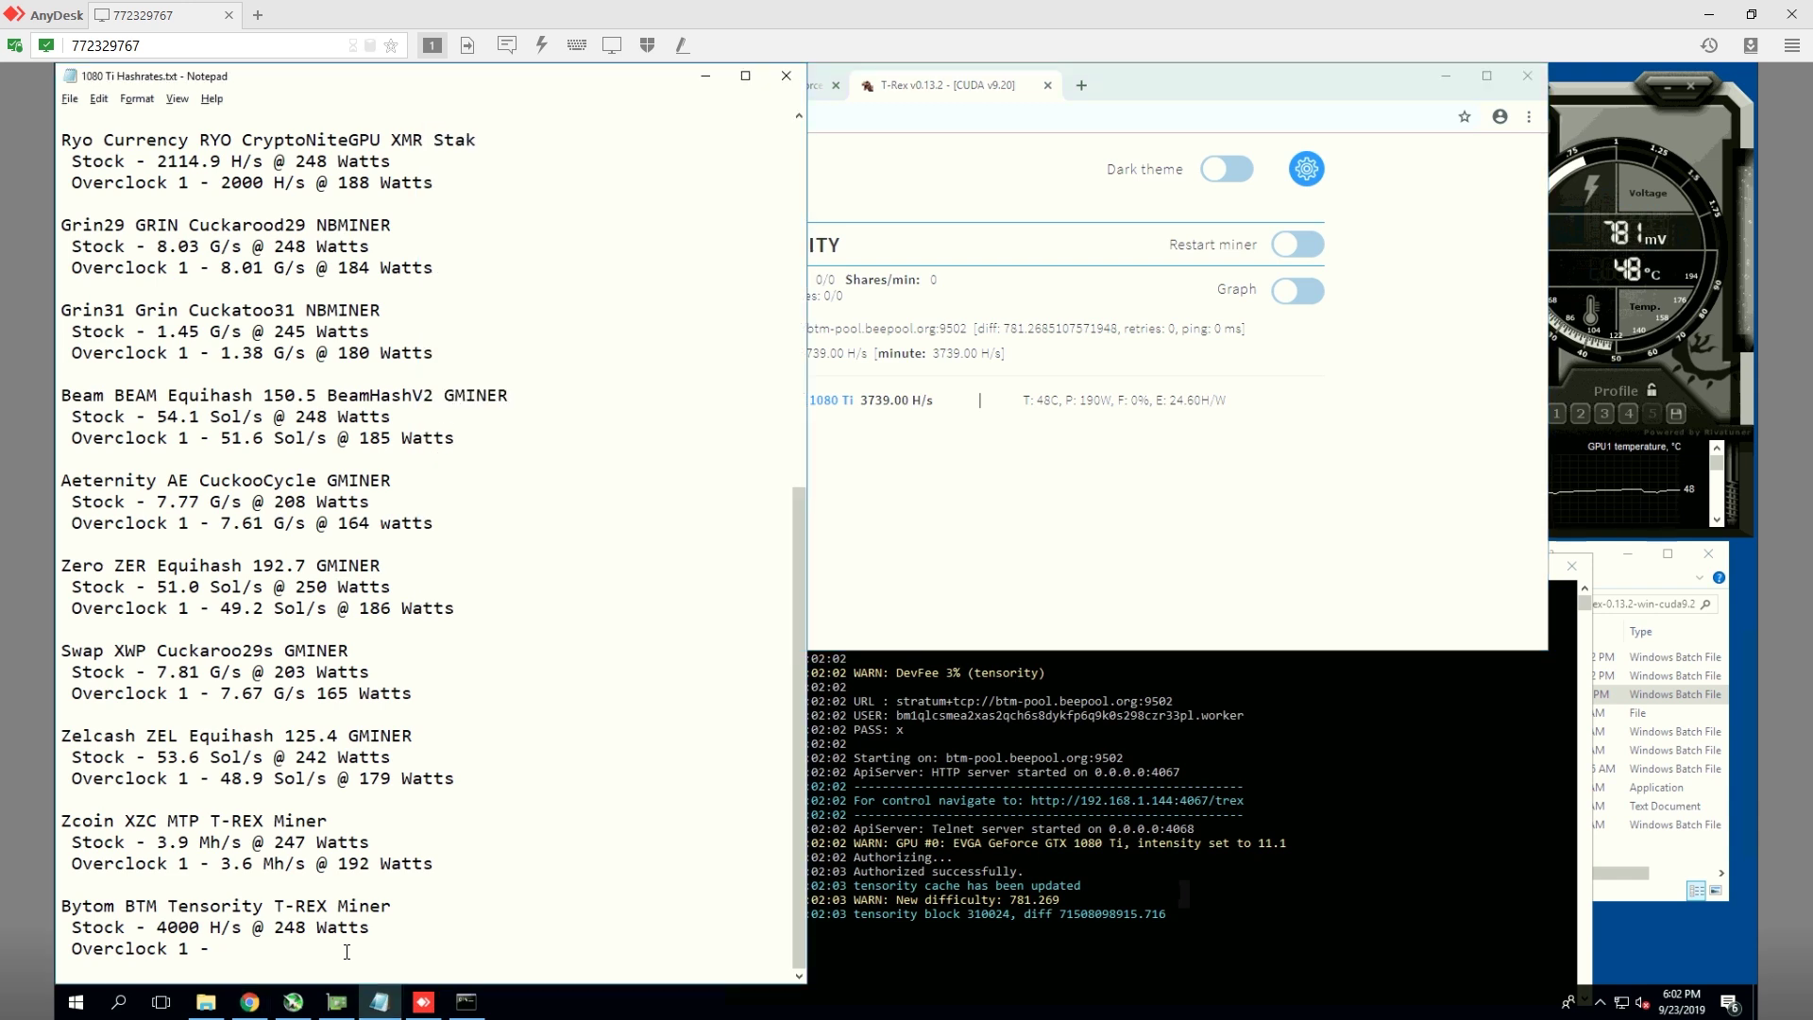
{"action": "type", "text": "3739 H/s @ 150 Watts"}
{"action": "left_click", "coordinate": [1133, 552]}
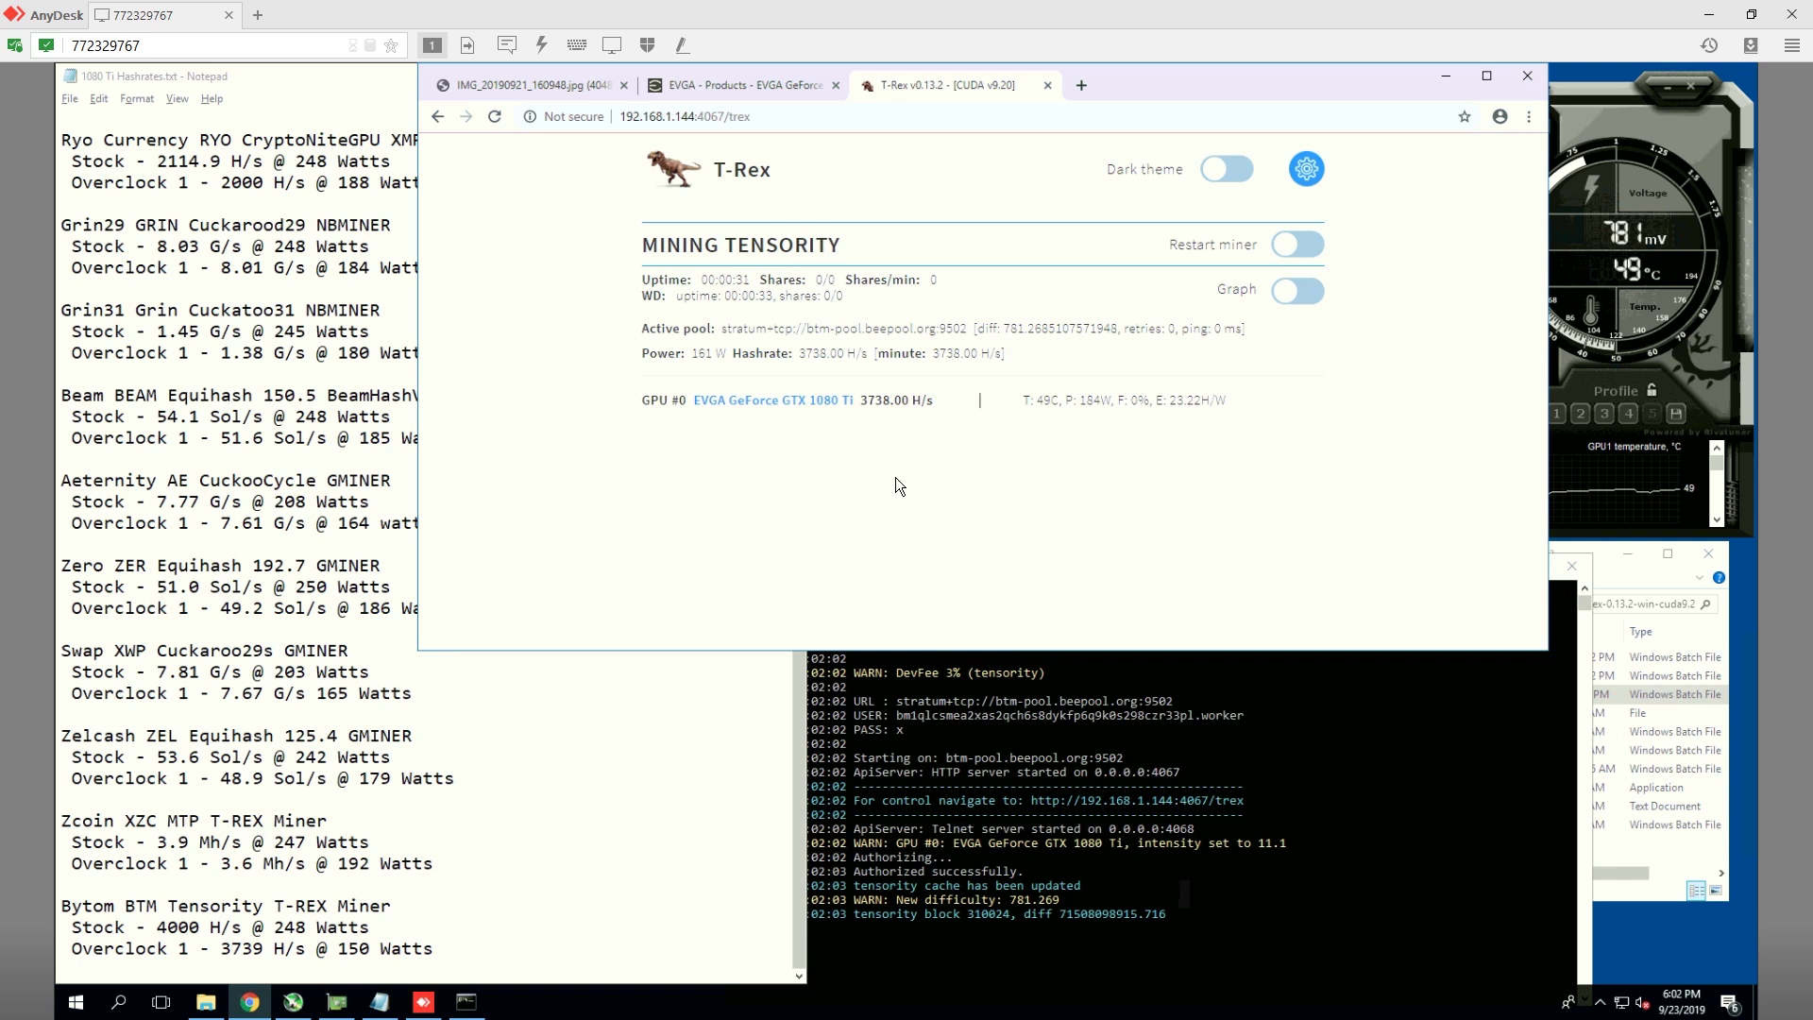
{"action": "left_click_drag", "start_coordinate": [360, 947], "coordinate": [351, 949]}
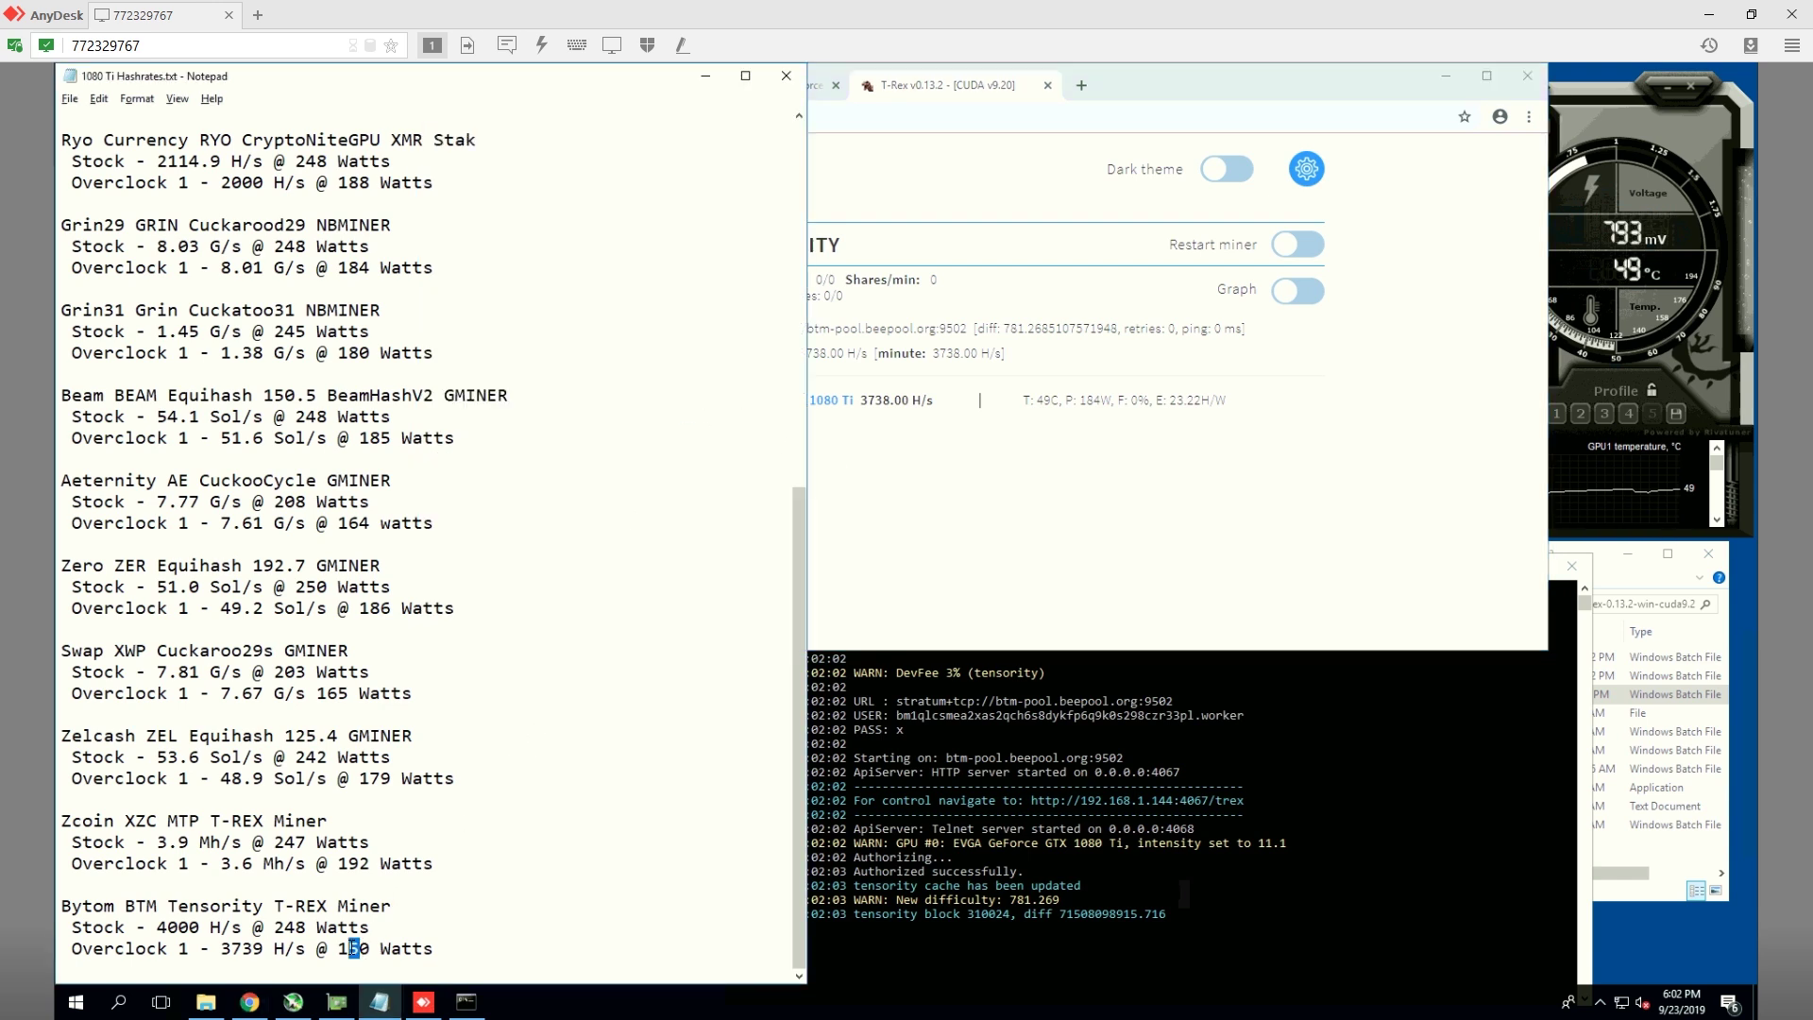
{"action": "type", "text": "6"}
{"action": "left_click", "coordinate": [1250, 533]}
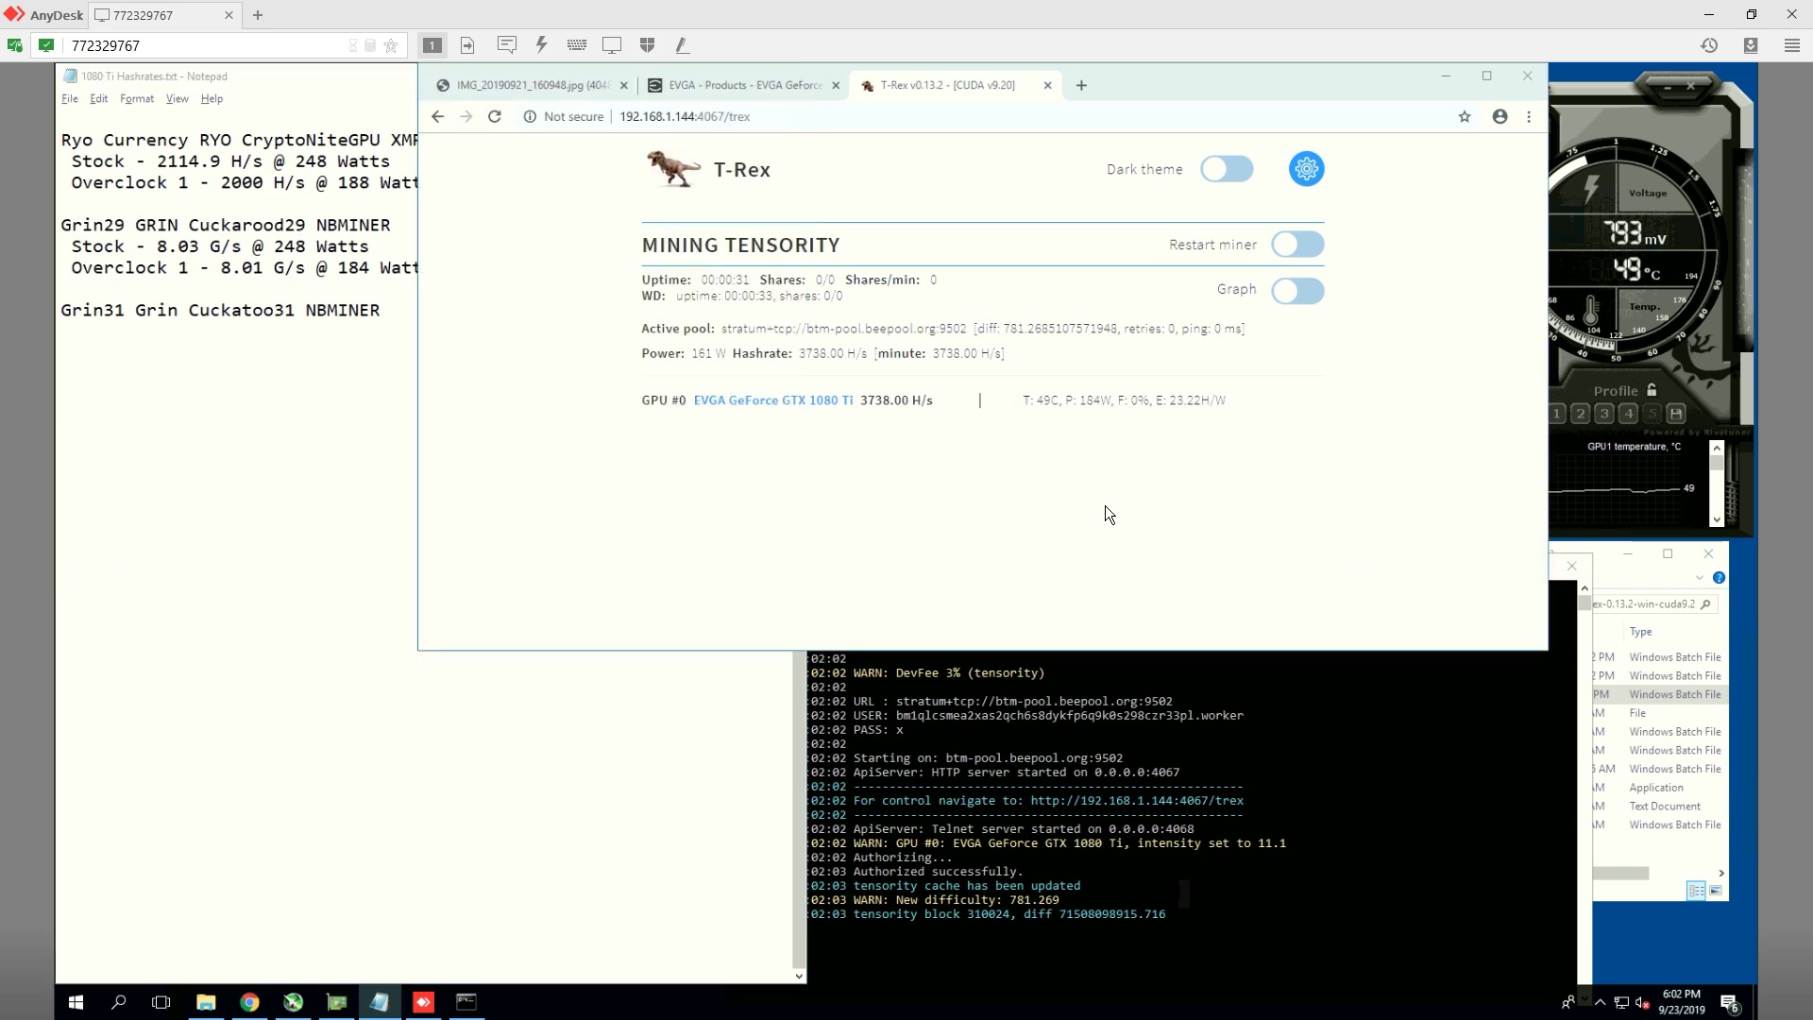
{"action": "left_click", "coordinate": [1587, 568]}
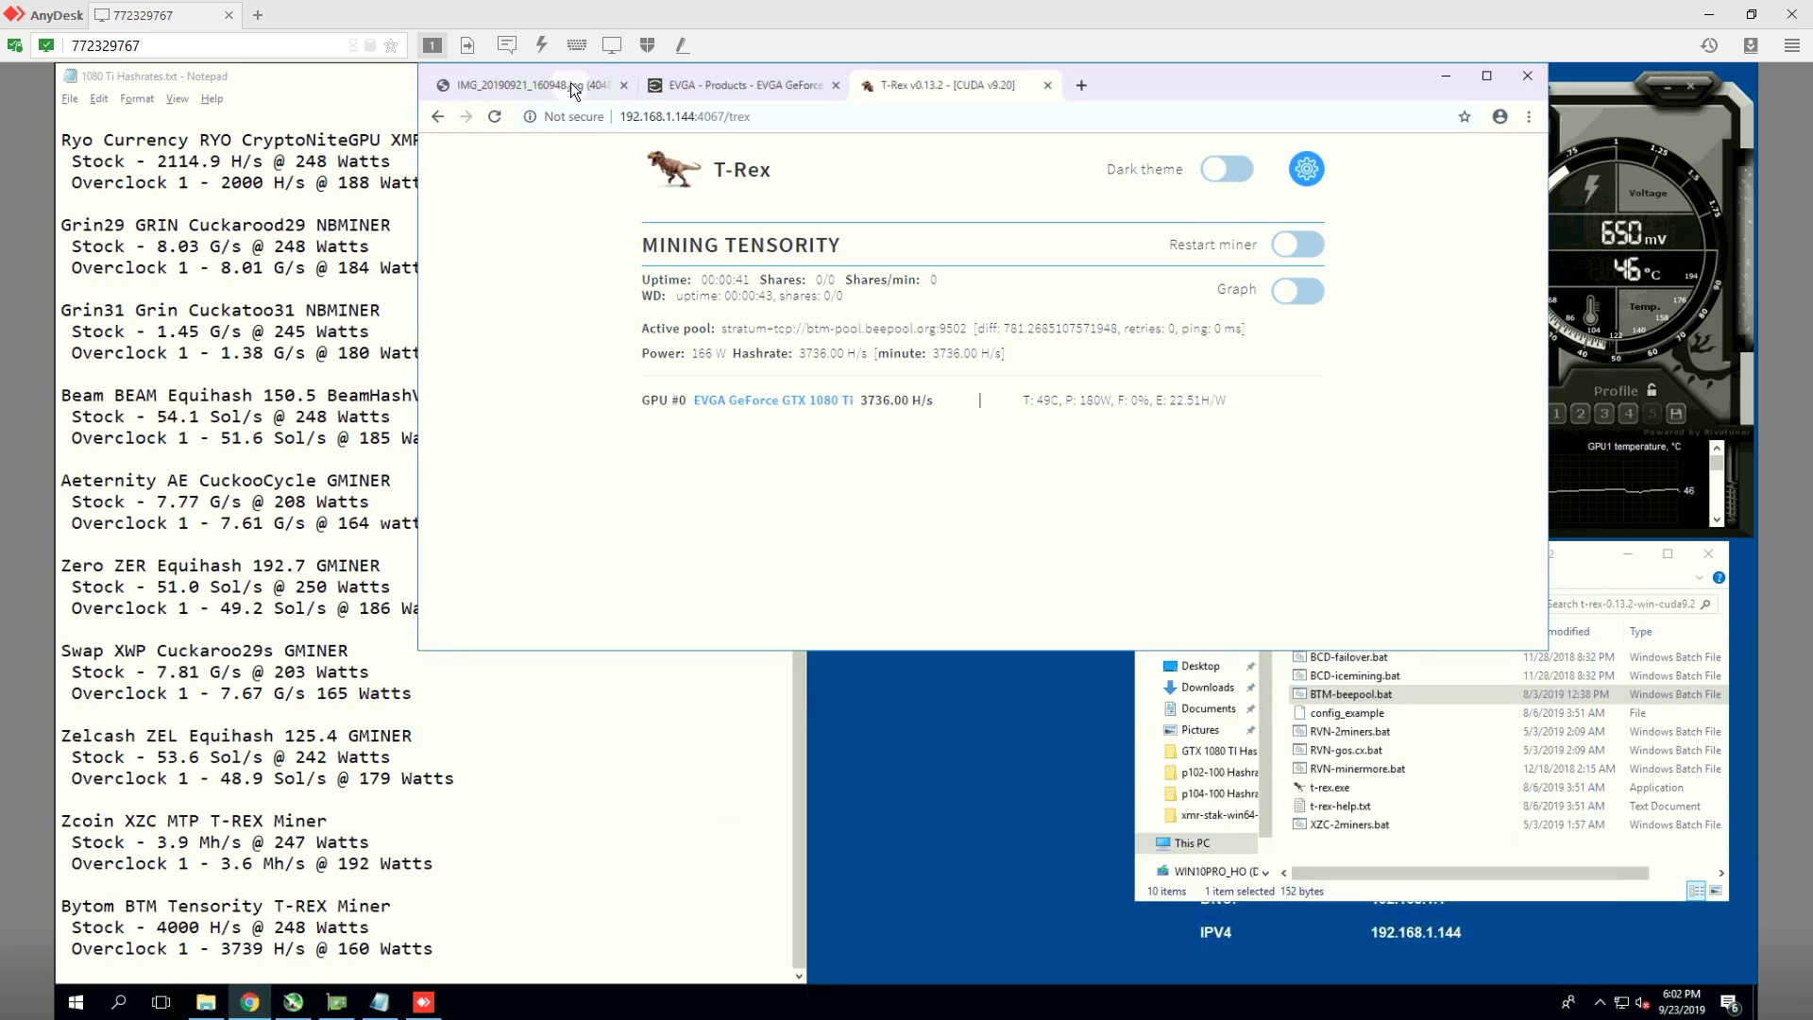
Step: View the GTX 1080 Ti photo in the browser and review the recorded hashrates in the notes, highlighting the Grin31 entry
{"action": "left_click", "coordinate": [570, 82]}
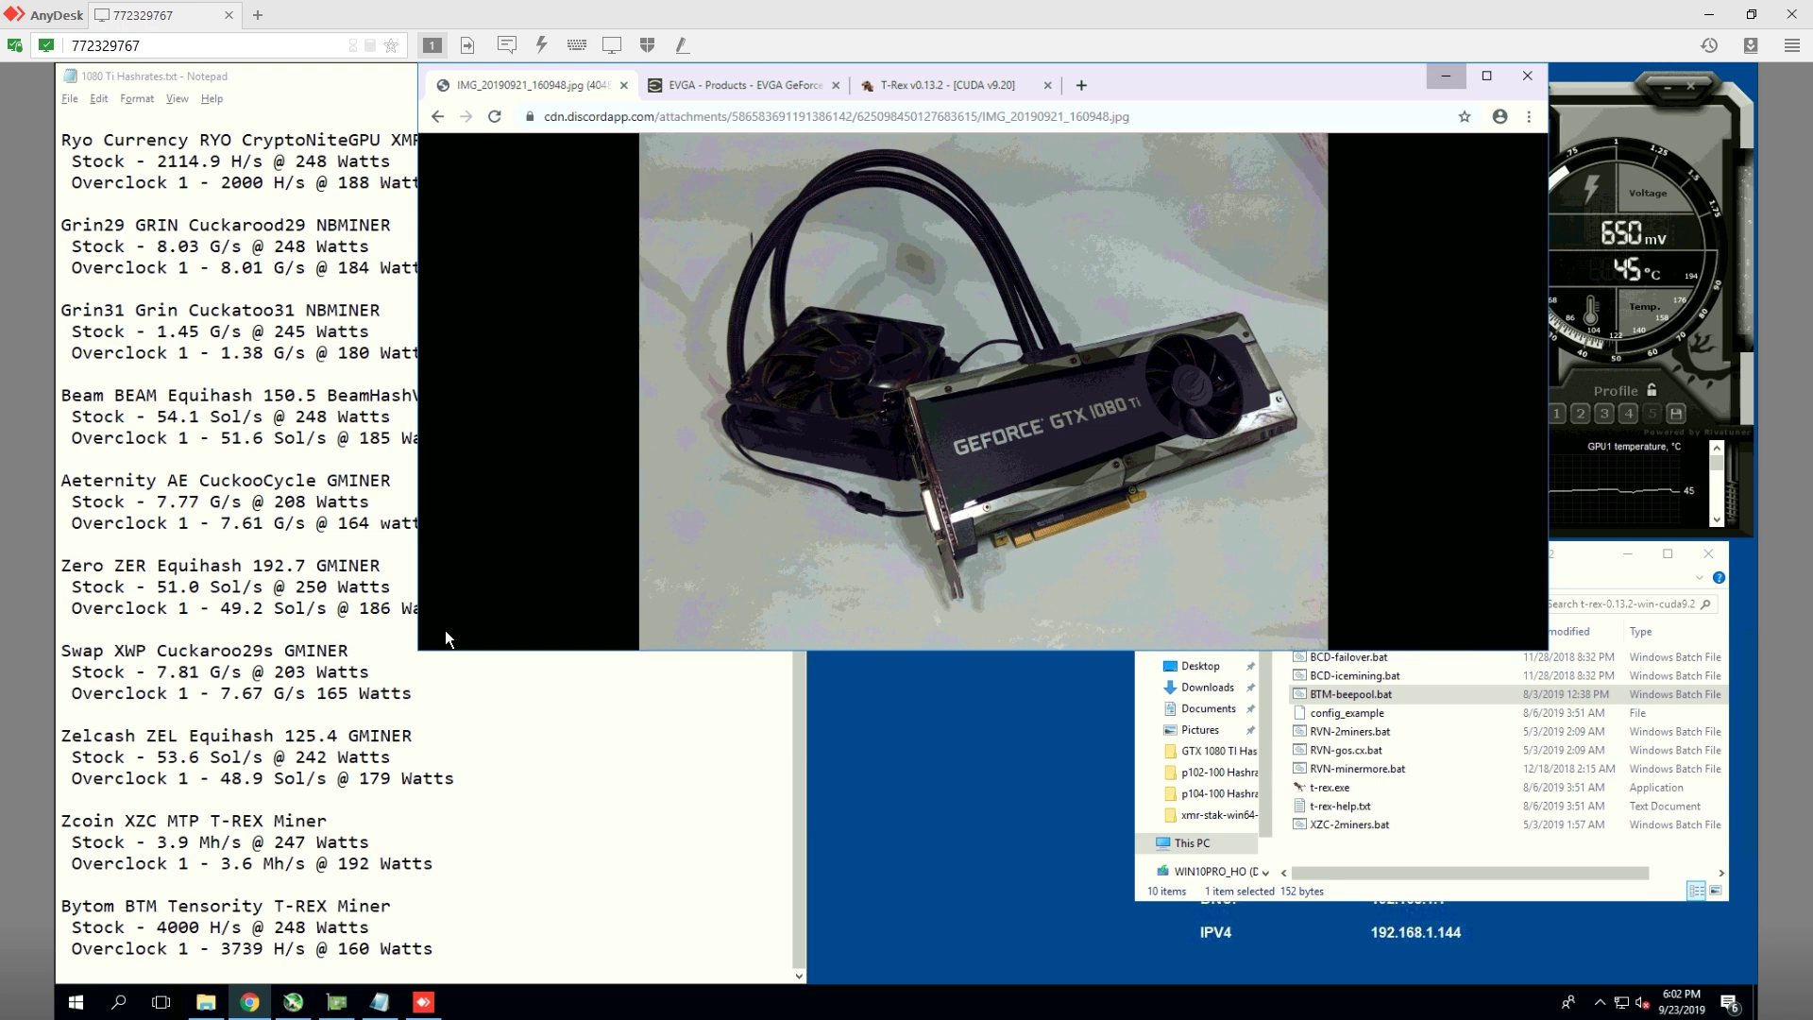
{"action": "left_click", "coordinate": [502, 735]}
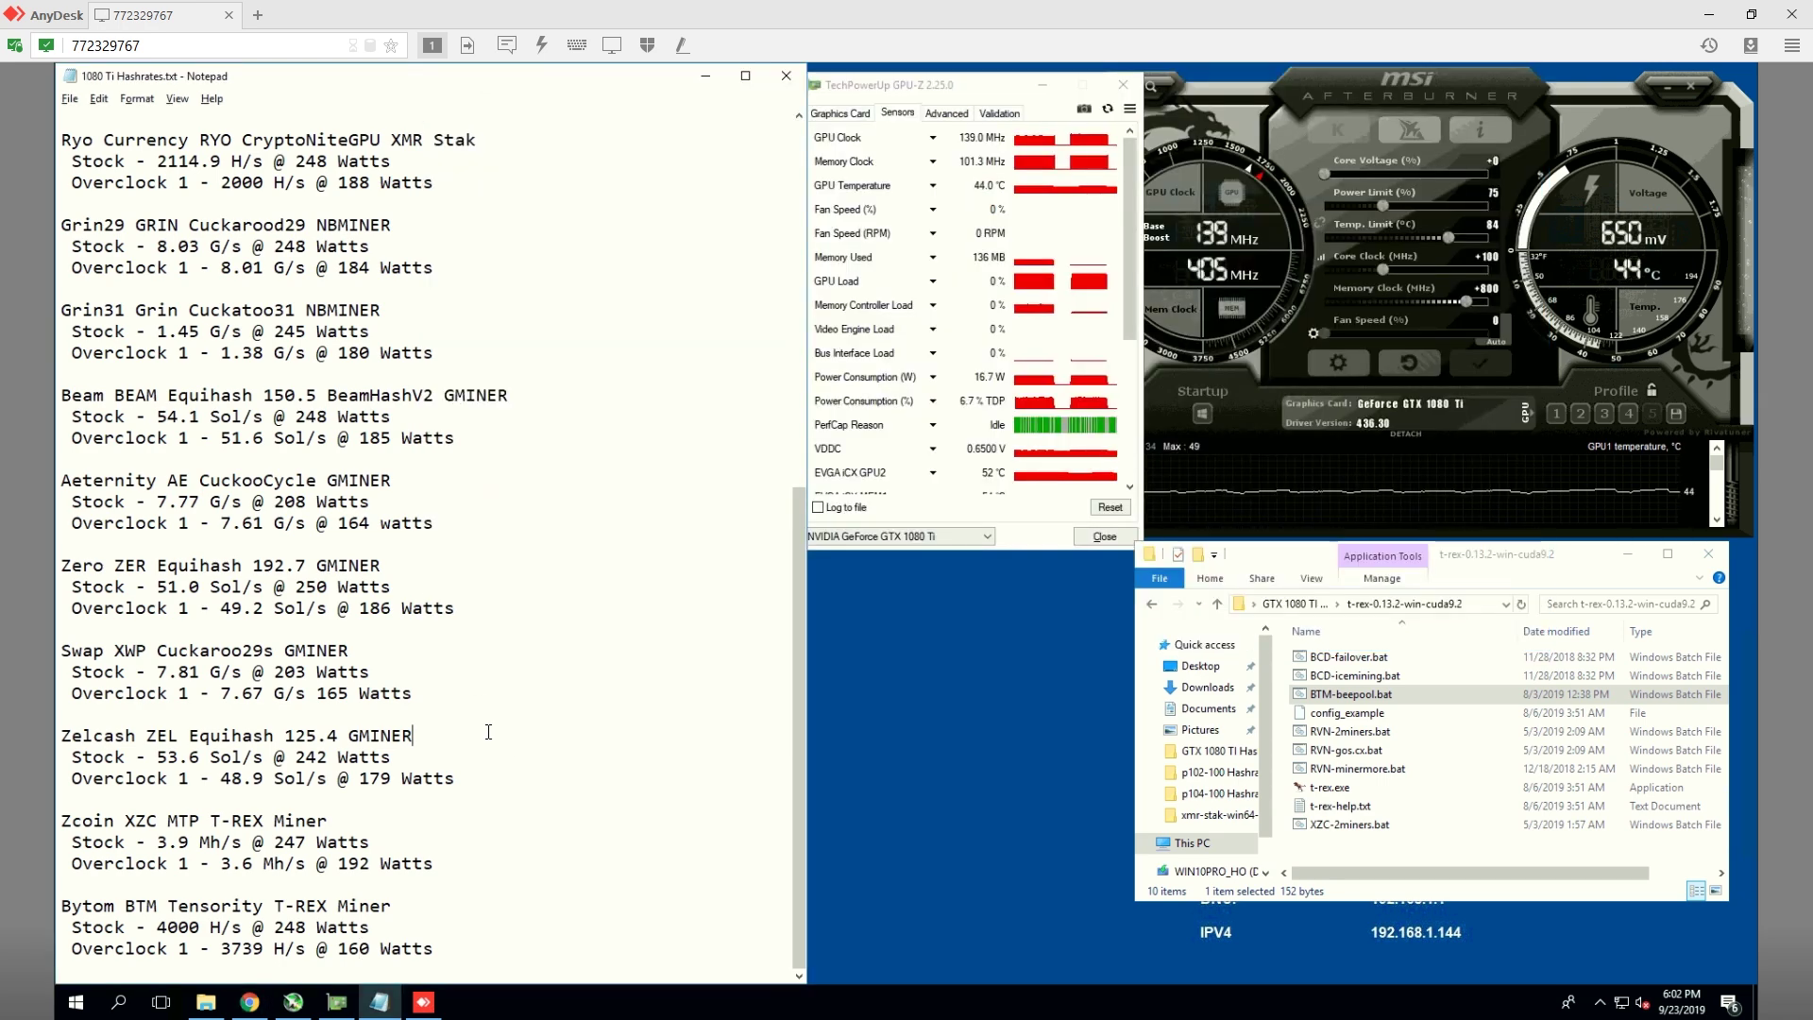
{"action": "scroll", "coordinate": [488, 732], "scroll_direction": "up", "scroll_amount": 7}
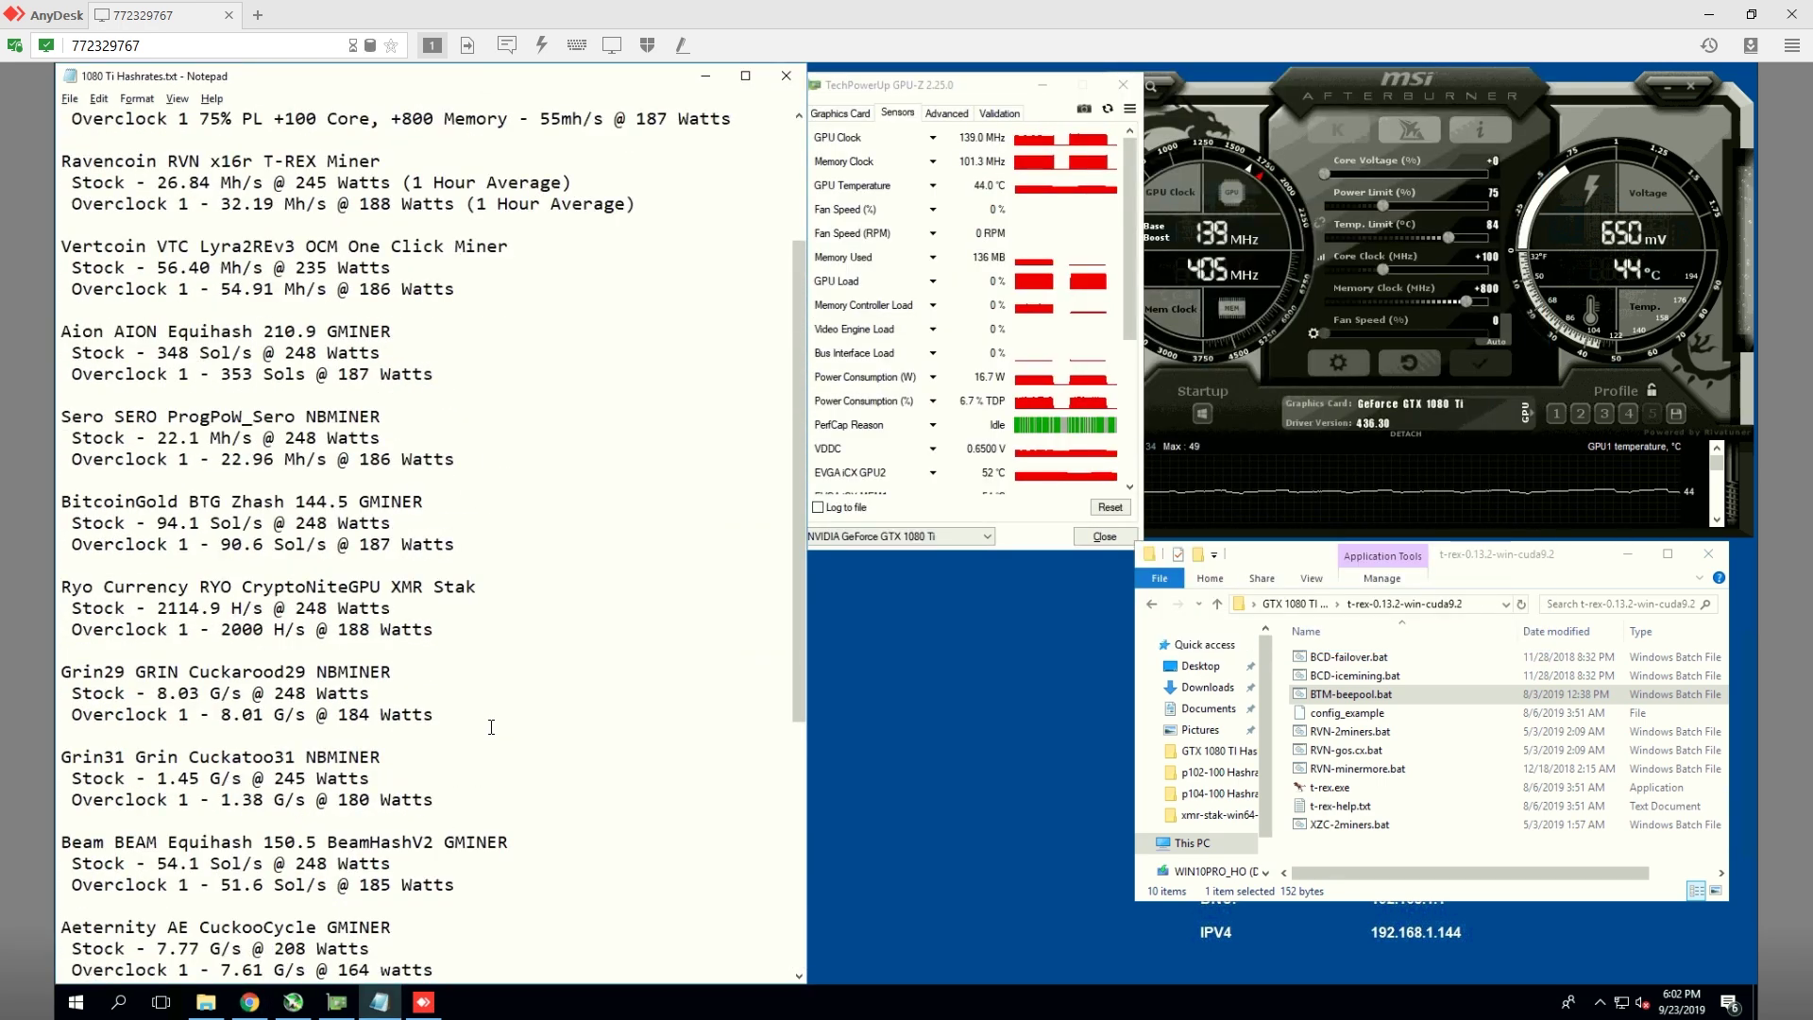
{"action": "scroll", "coordinate": [491, 726], "scroll_direction": "up", "scroll_amount": 3}
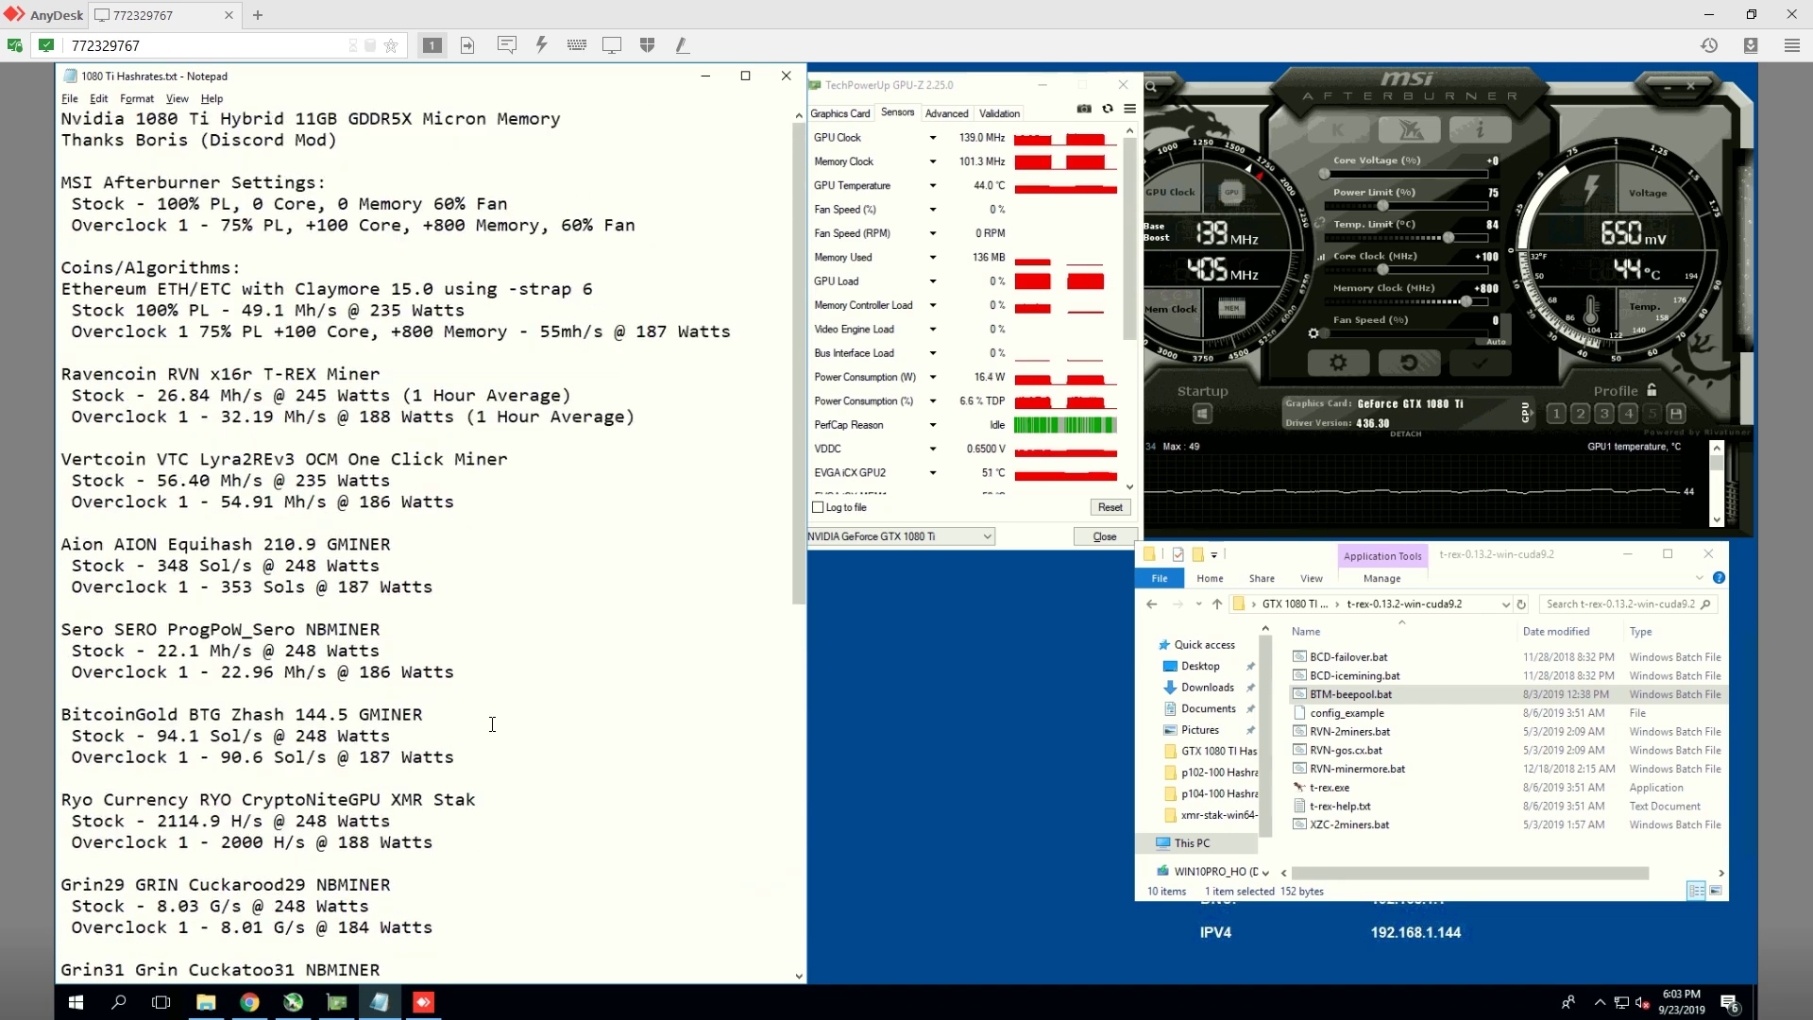
{"action": "scroll", "coordinate": [483, 707], "scroll_direction": "down", "scroll_amount": 10}
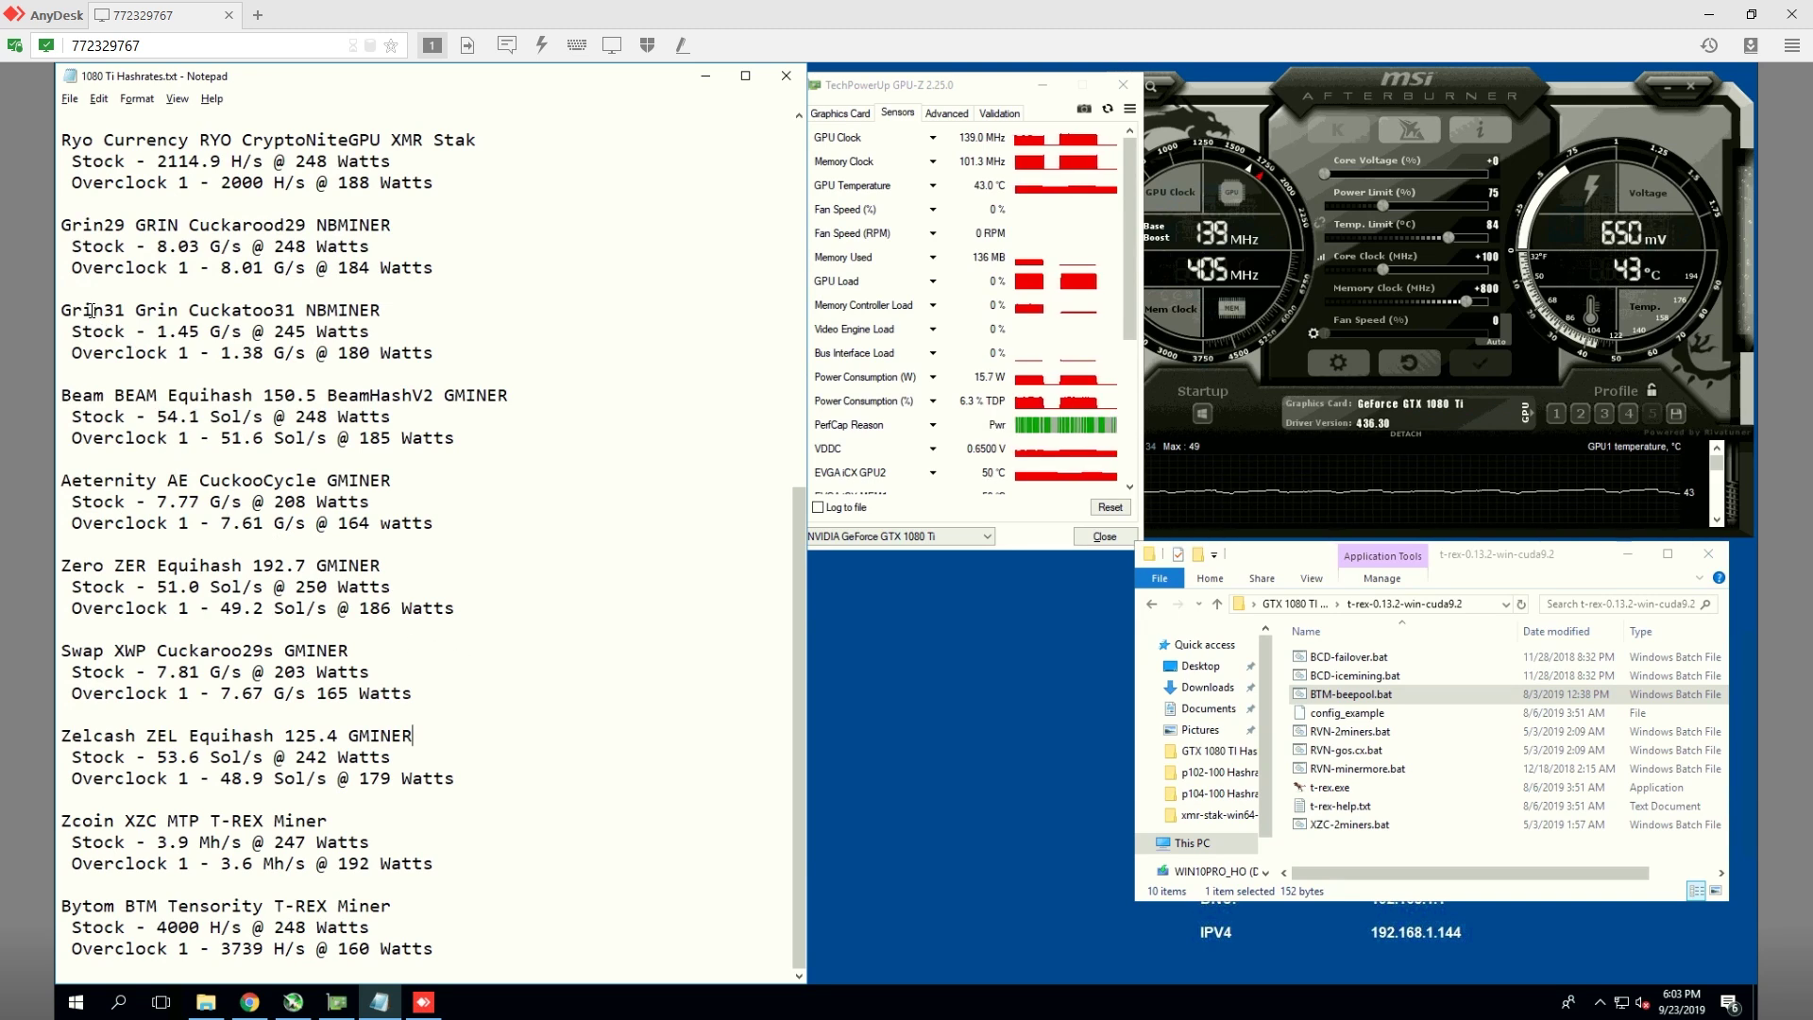
{"action": "left_click_drag", "start_coordinate": [72, 310], "coordinate": [422, 353]}
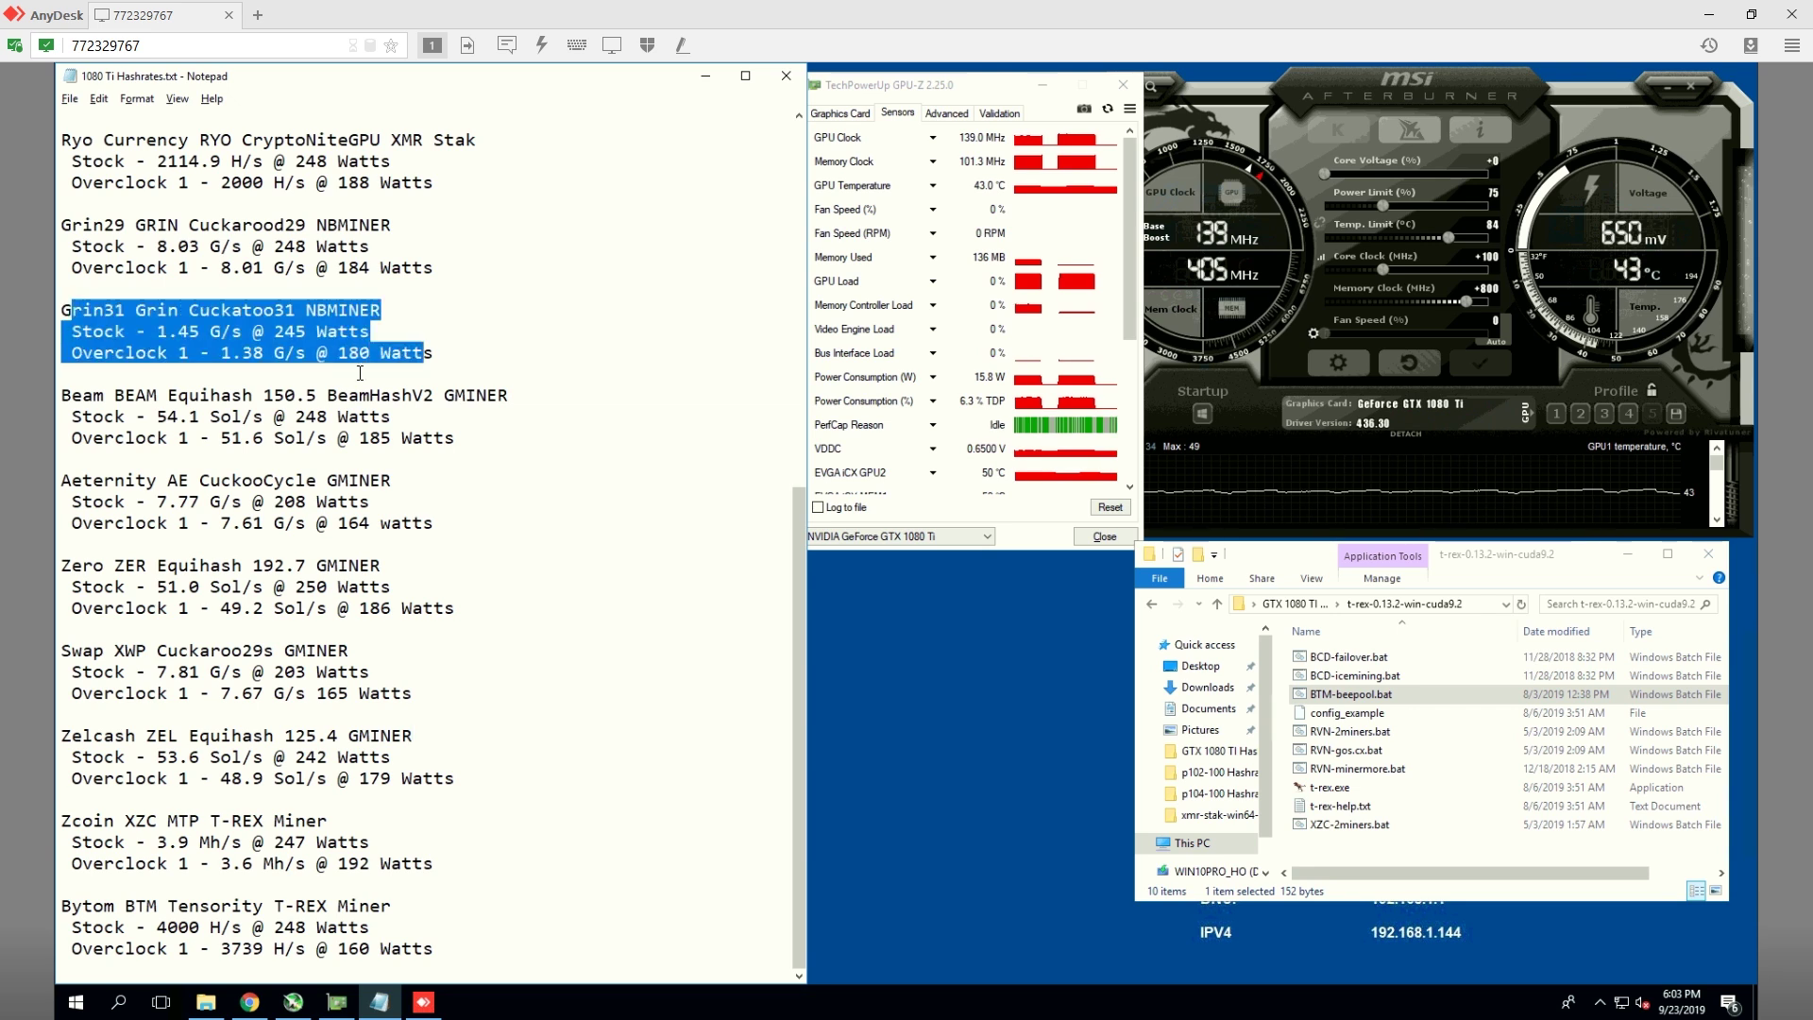
Step: Compare the Grin31 stock and overclock results with the other coins' entries in the notes, highlighting the Grin31 entry
{"action": "left_click", "coordinate": [253, 354]}
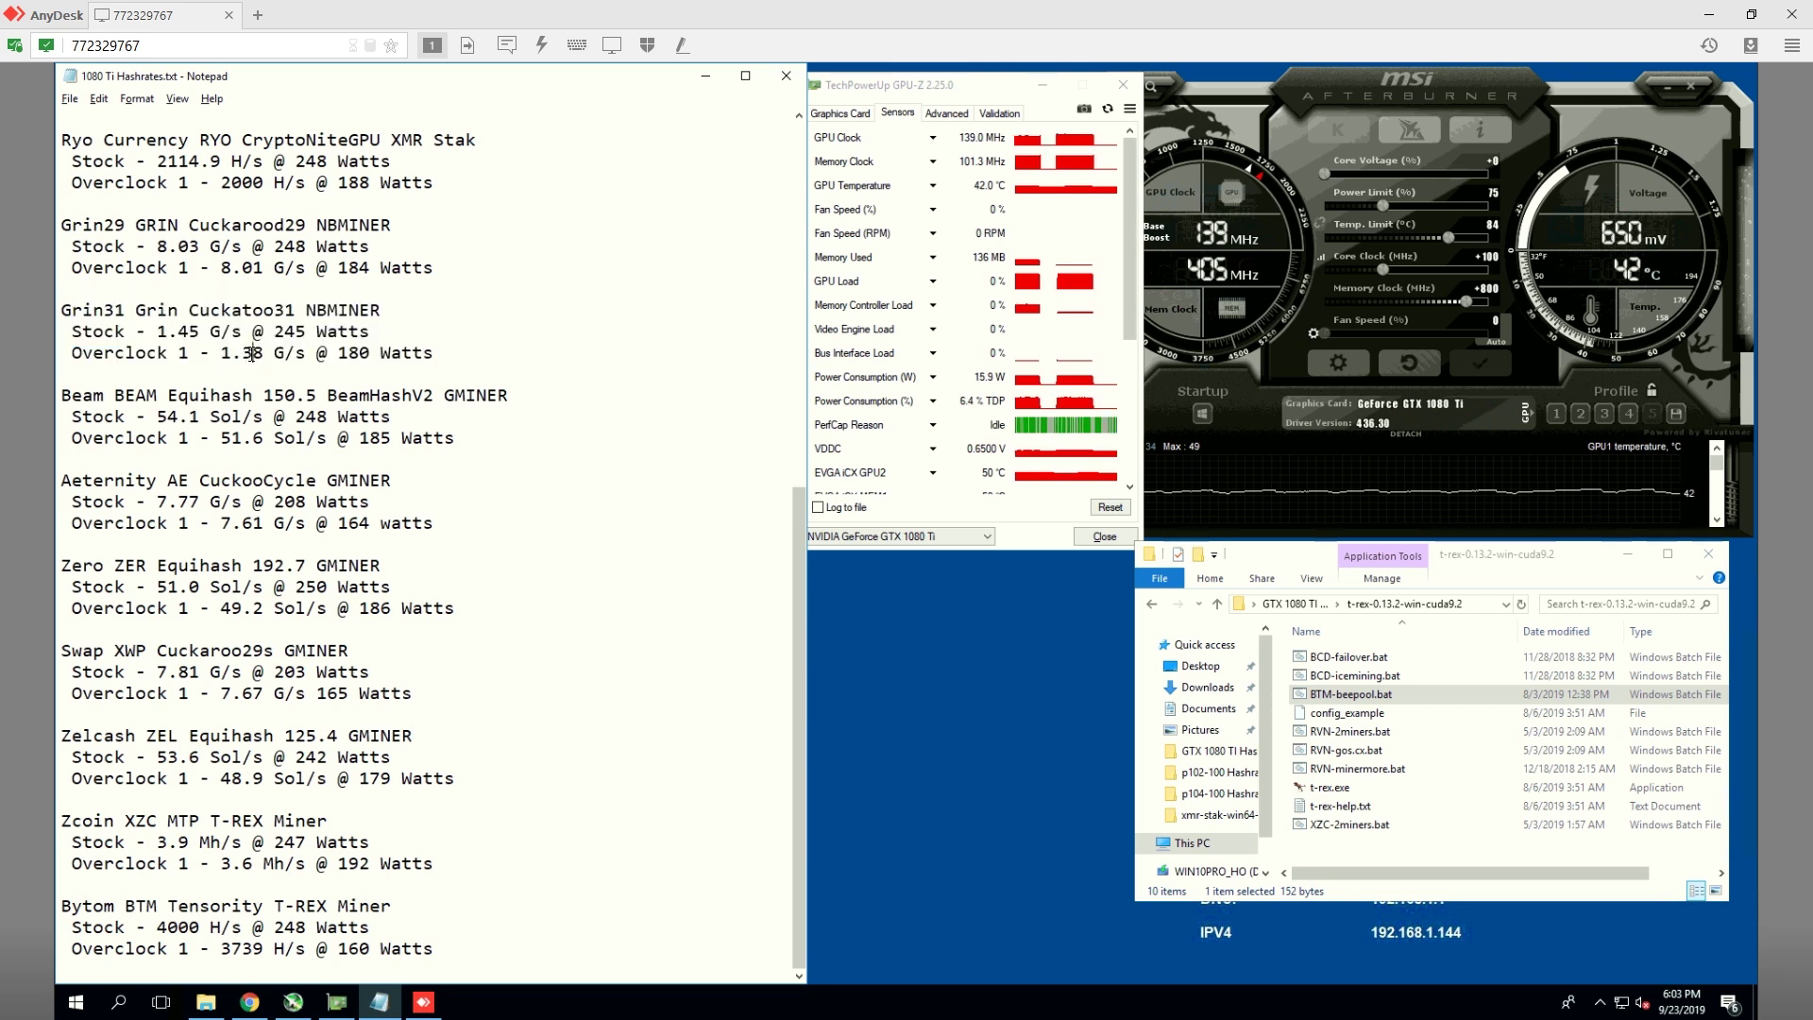
{"action": "left_click_drag", "start_coordinate": [244, 354], "coordinate": [436, 354]}
{"action": "left_click", "coordinate": [454, 359]}
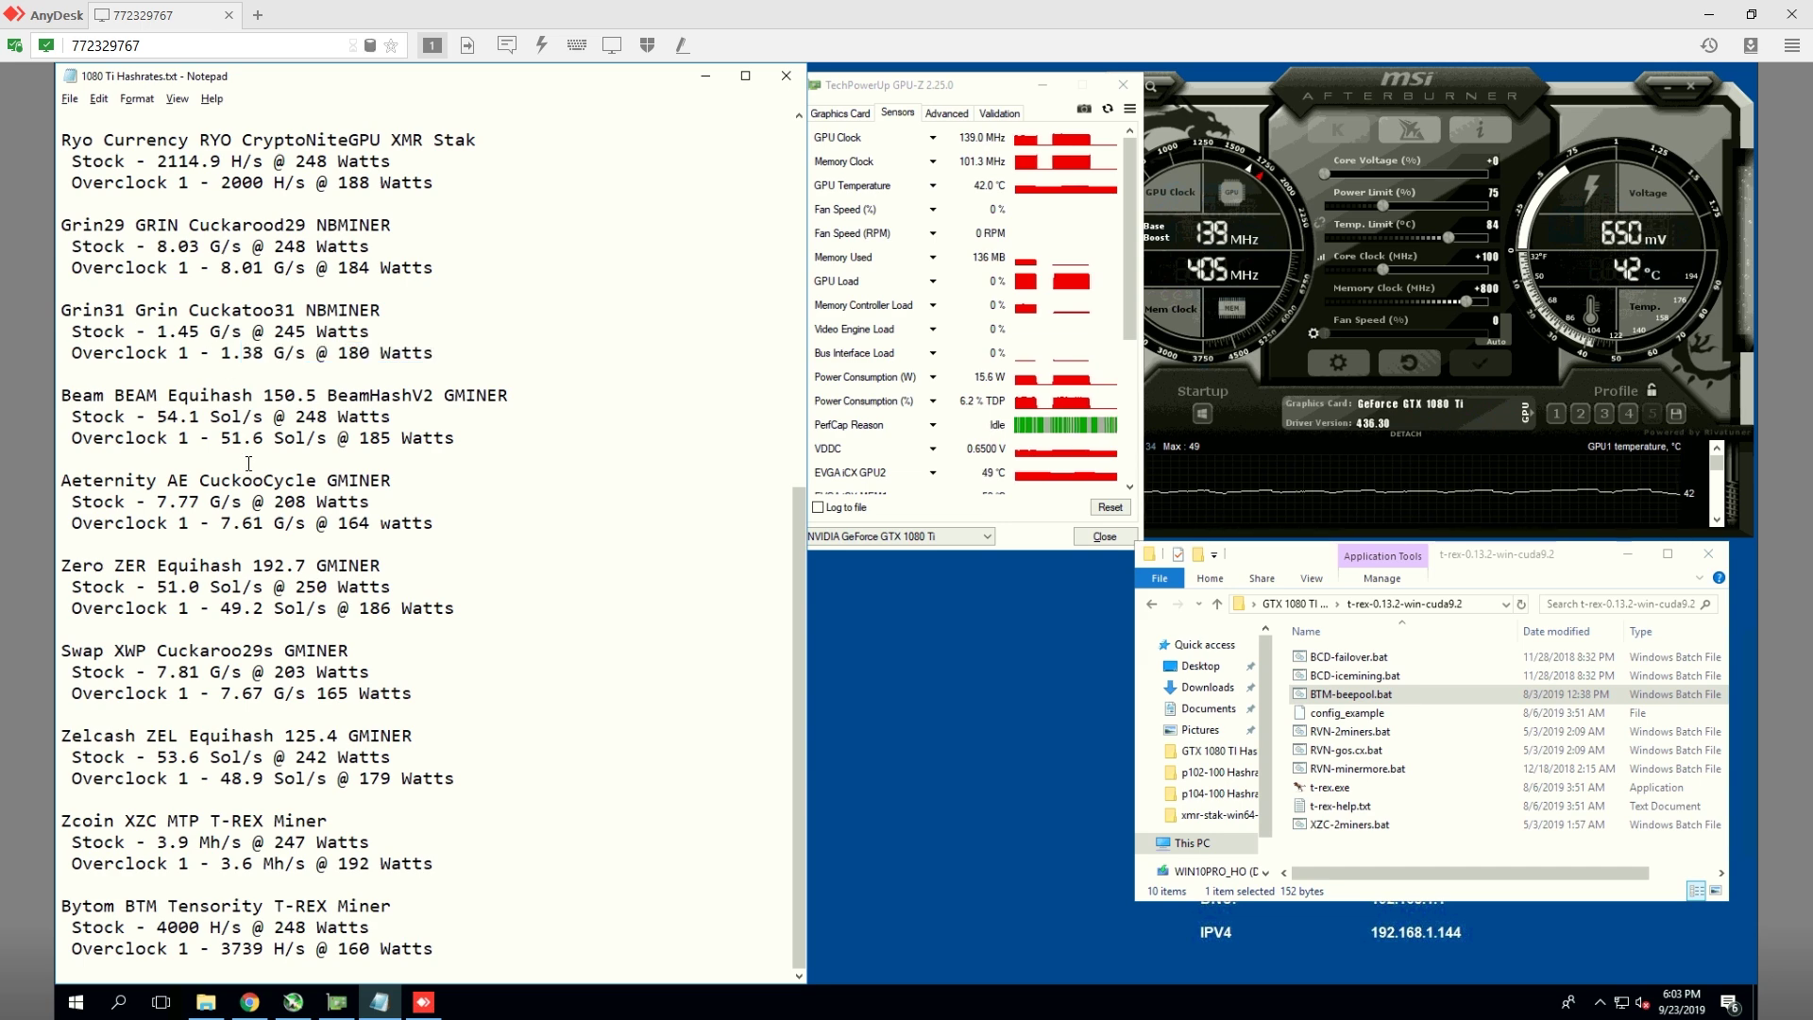
{"action": "scroll", "coordinate": [247, 465], "scroll_direction": "up", "scroll_amount": 7}
{"action": "scroll", "coordinate": [248, 465], "scroll_direction": "up", "scroll_amount": 3}
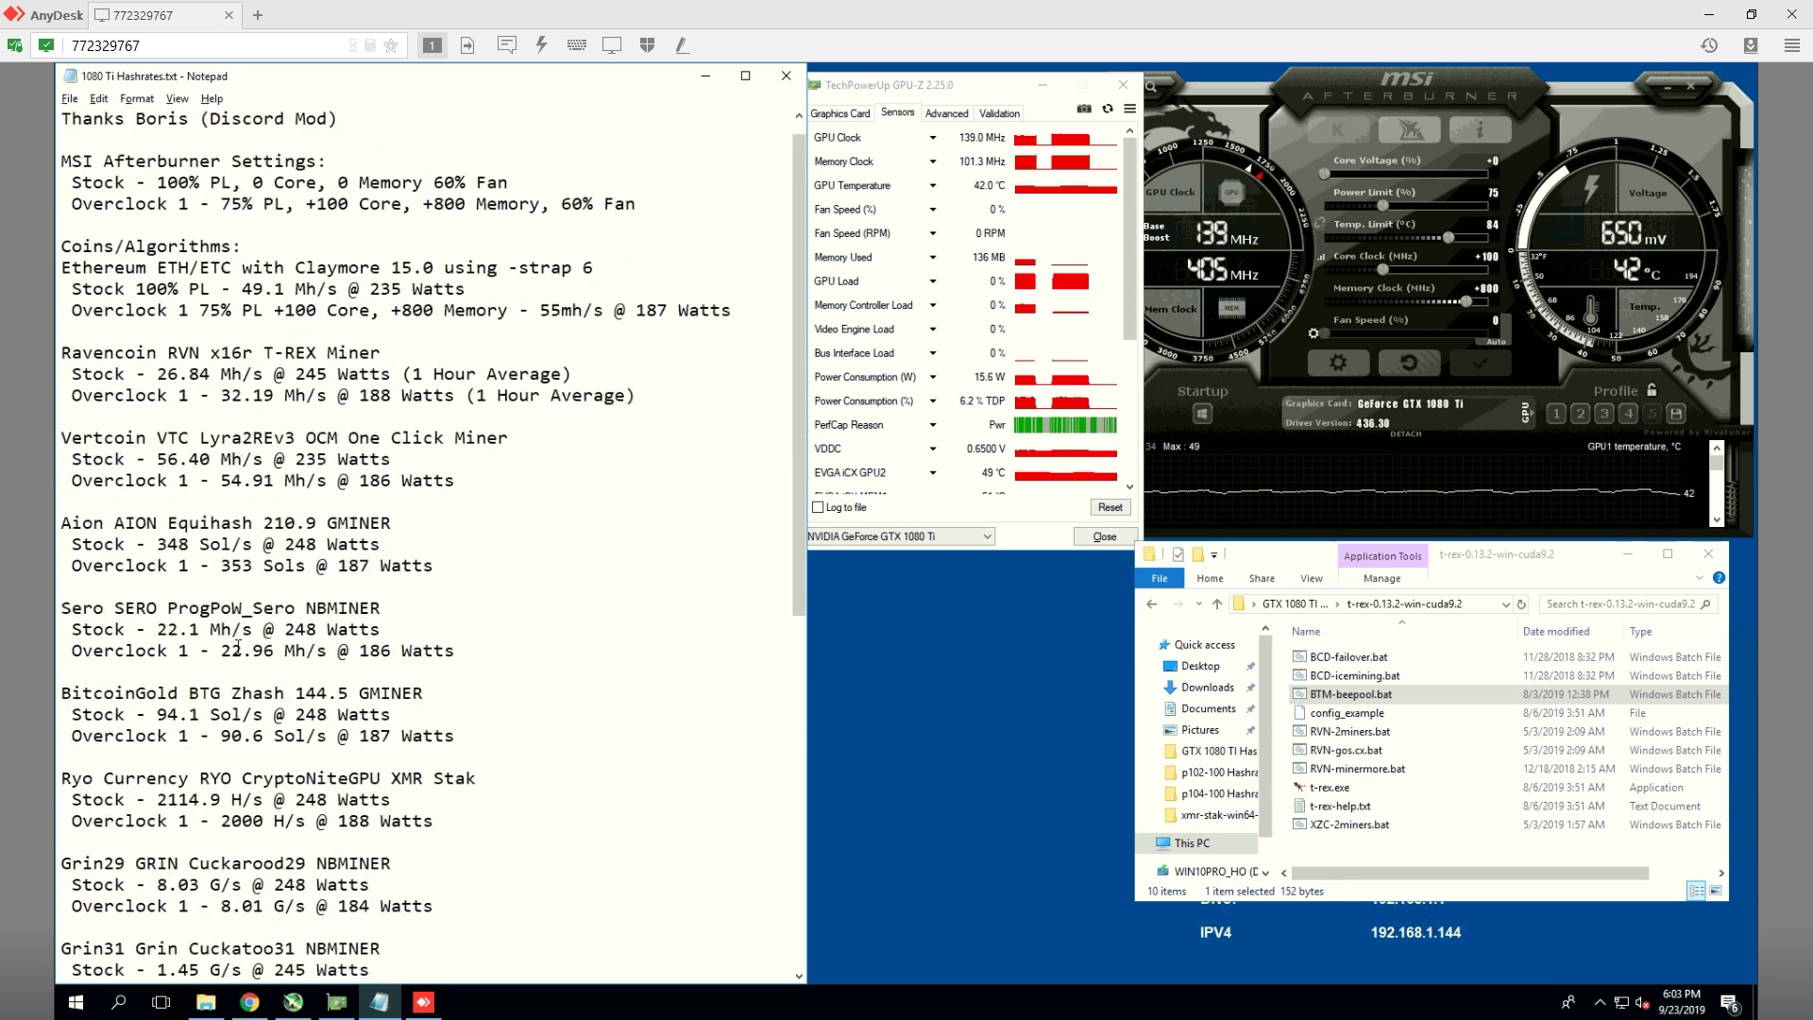
{"action": "scroll", "coordinate": [253, 722], "scroll_direction": "down", "scroll_amount": 2}
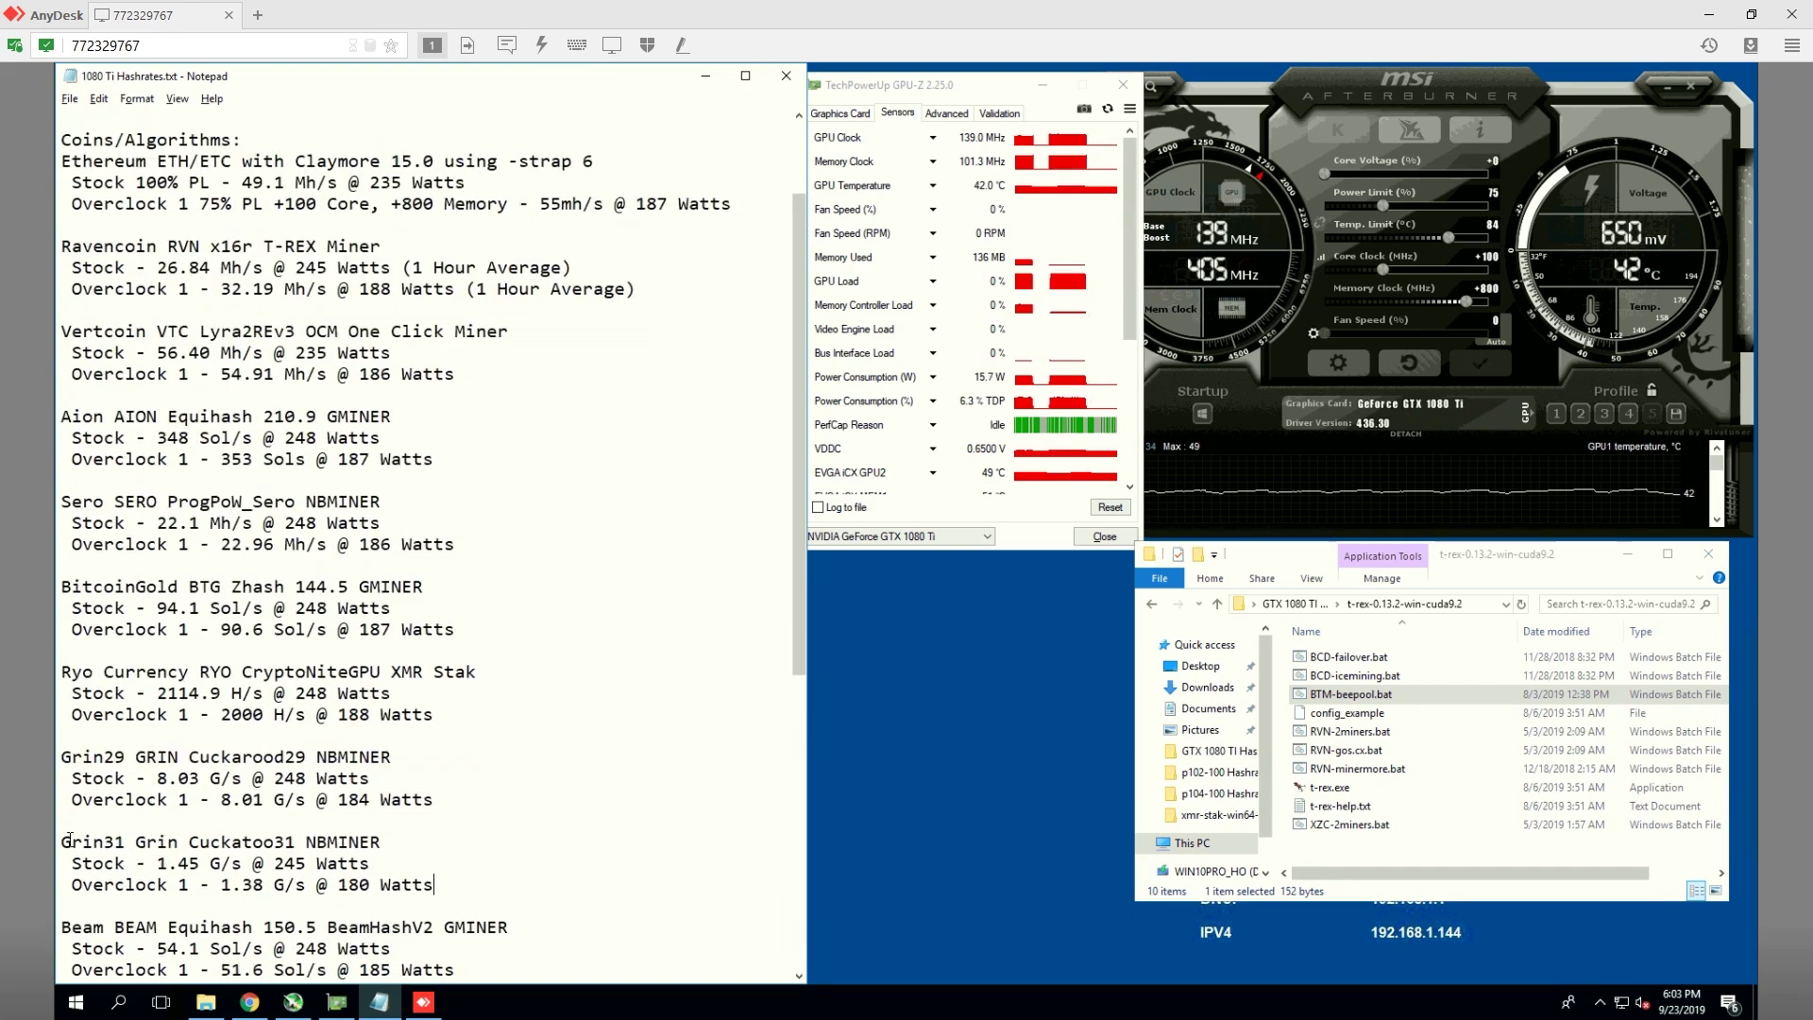
{"action": "left_click_drag", "start_coordinate": [61, 842], "coordinate": [432, 885]}
{"action": "left_click", "coordinate": [432, 885]}
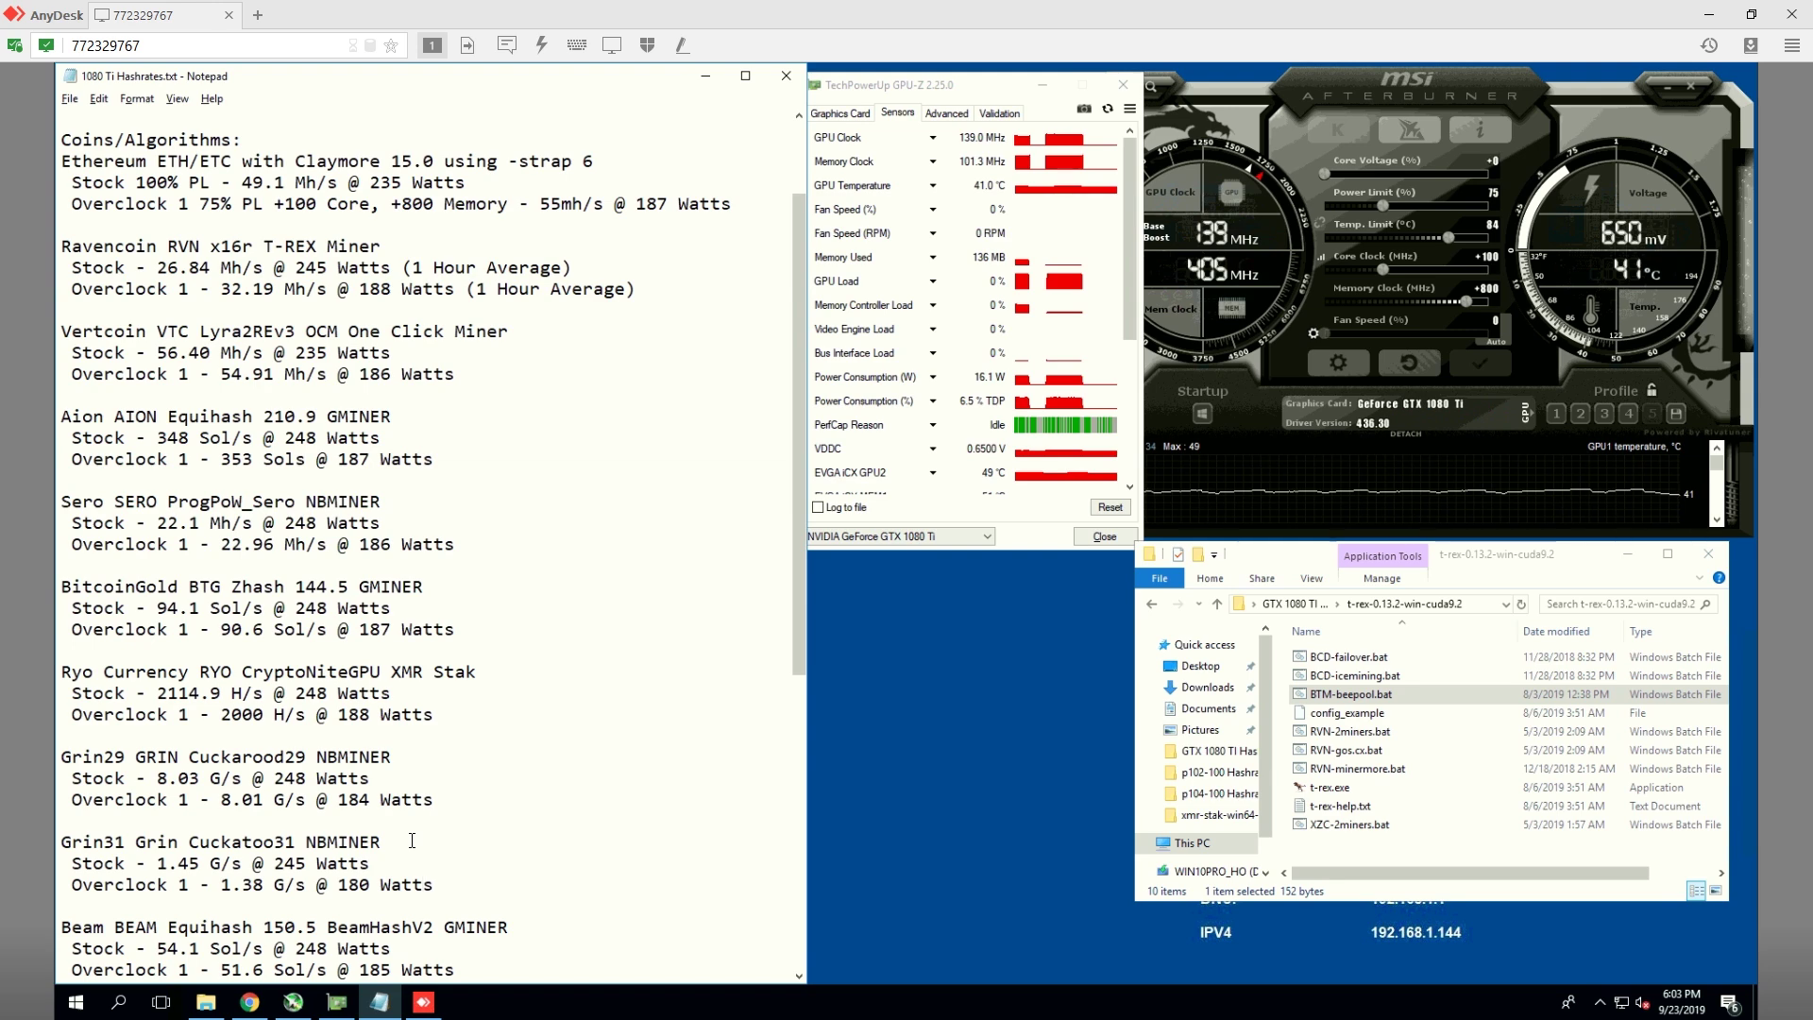
Step: Review the whole notes file from the card heading to the Bytom entry, highlighting the heading and the thanks line
{"action": "scroll", "coordinate": [328, 238], "scroll_direction": "up", "scroll_amount": 2}
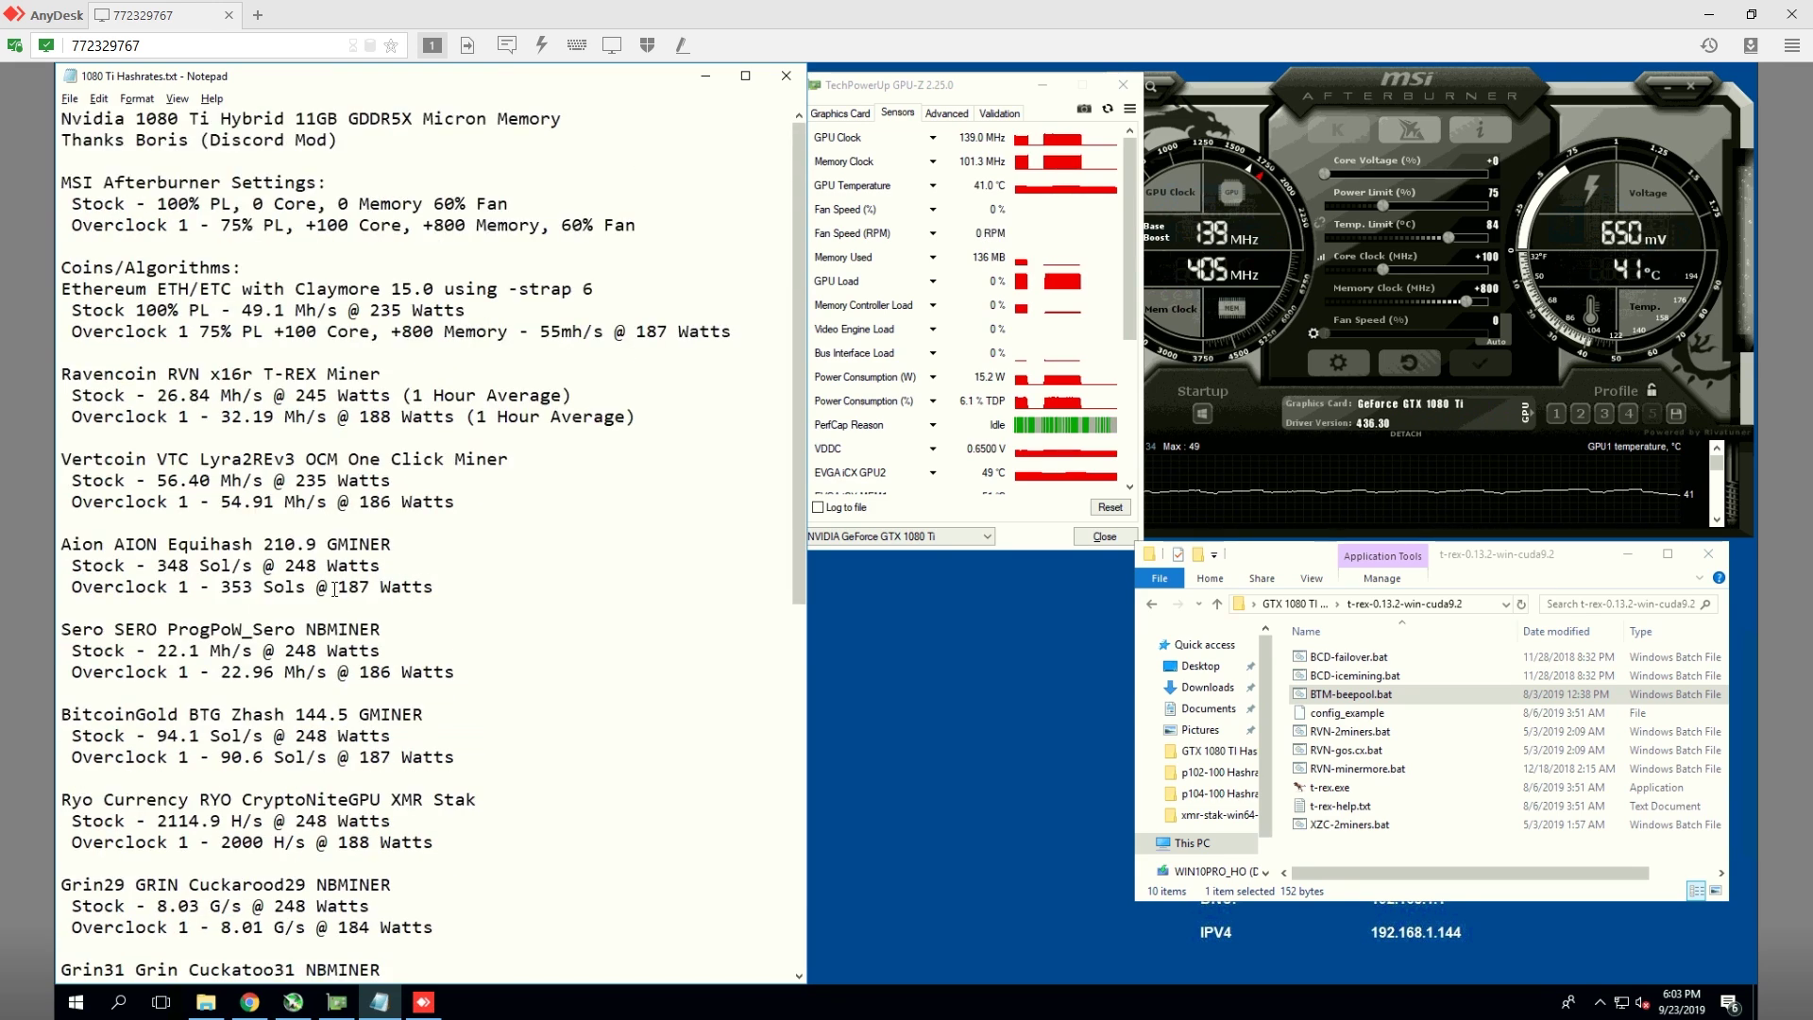
{"action": "left_click_drag", "start_coordinate": [605, 116], "coordinate": [62, 121]}
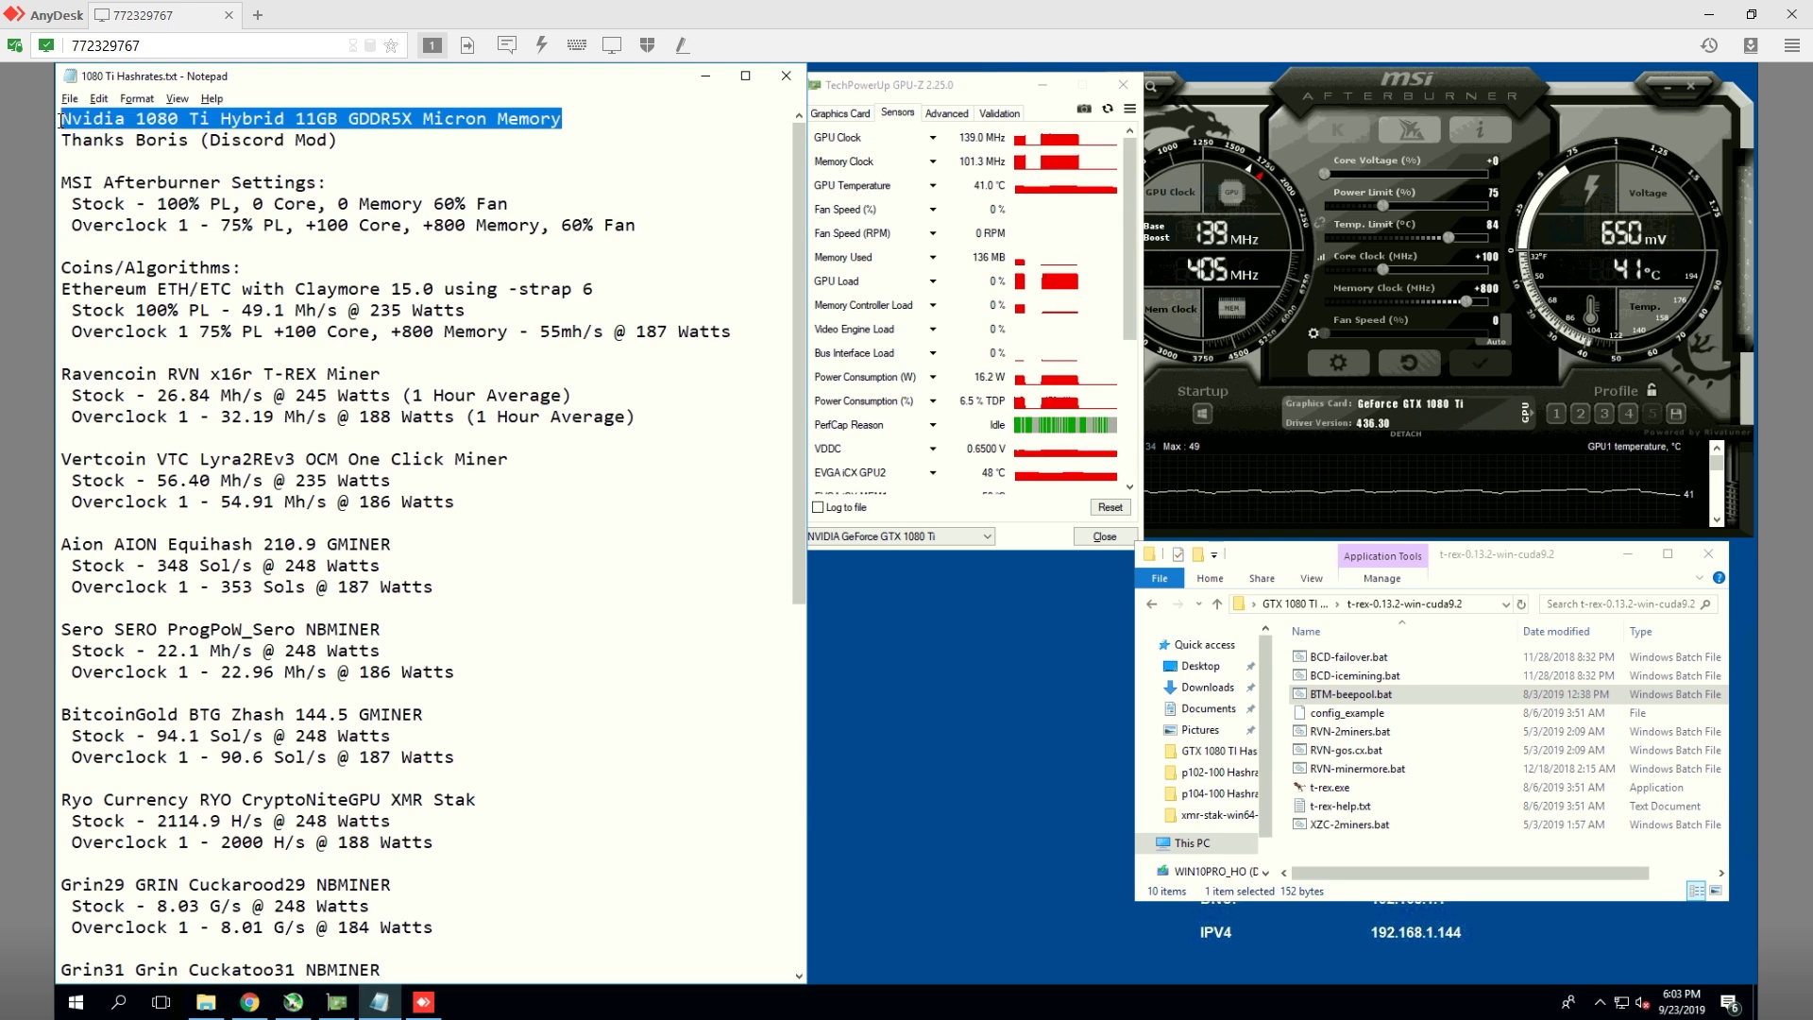
{"action": "left_click", "coordinate": [477, 648]}
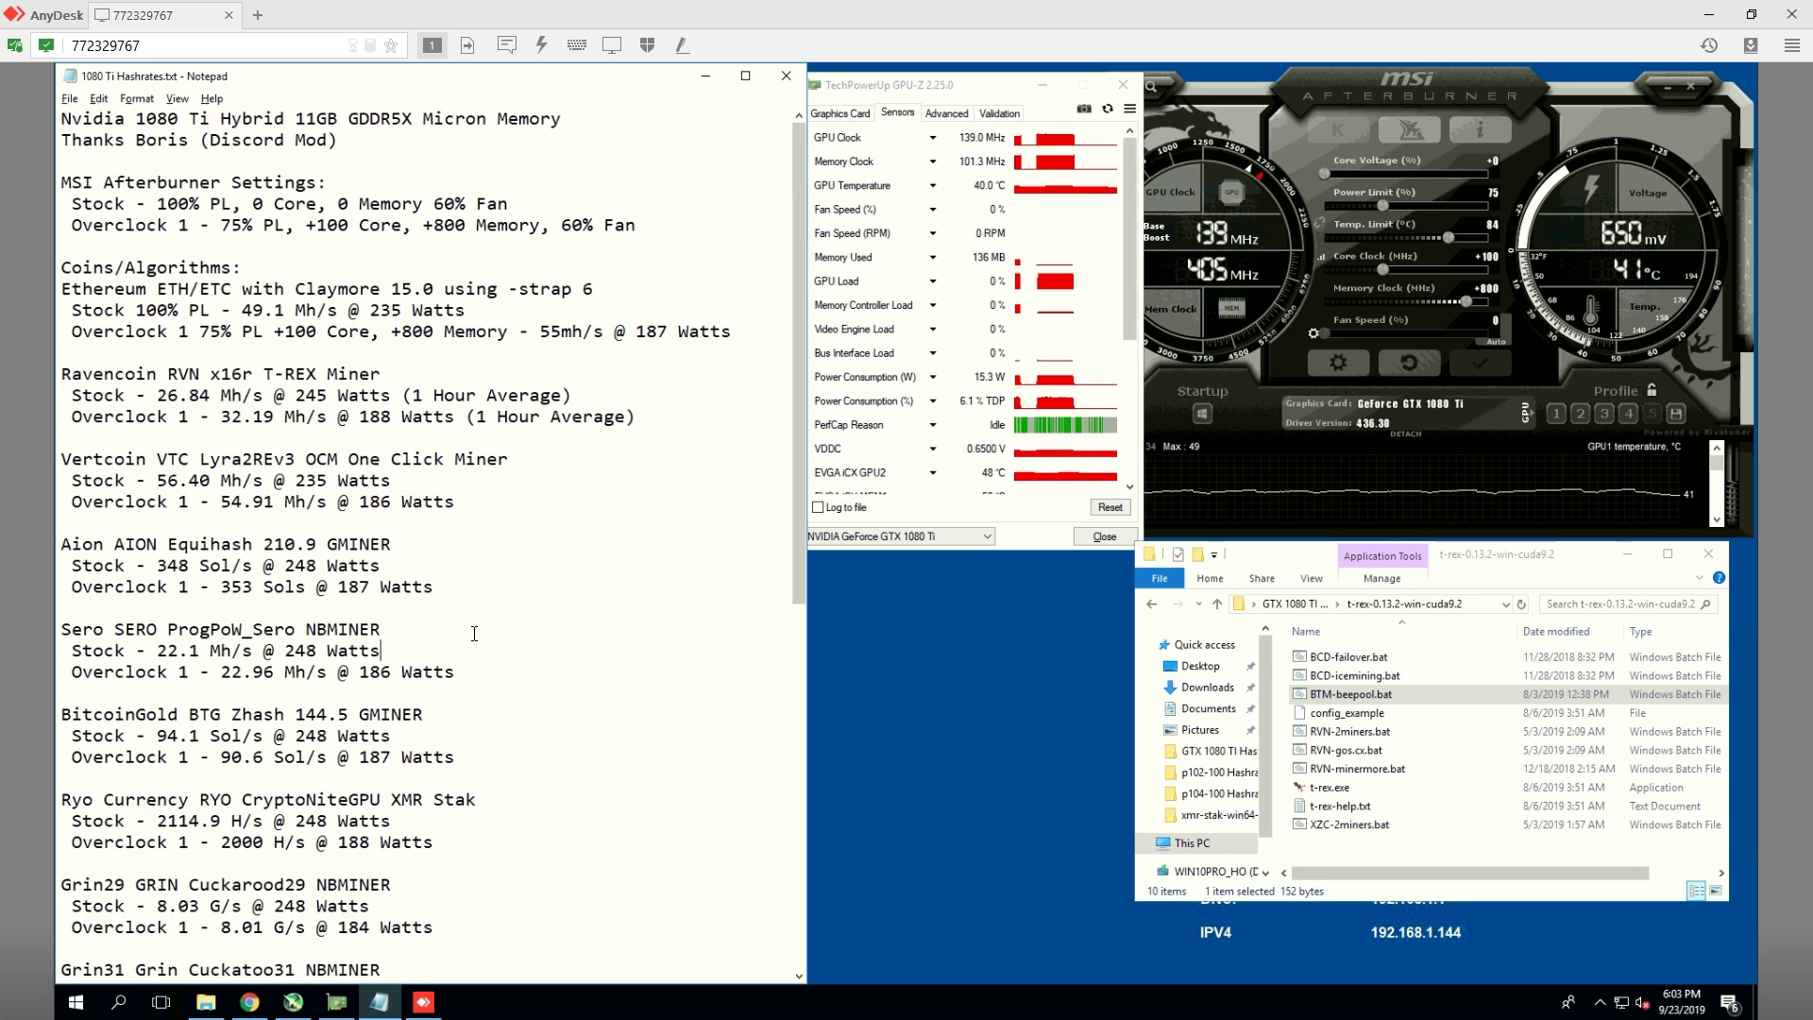
{"action": "scroll", "coordinate": [478, 631], "scroll_direction": "down", "scroll_amount": 11}
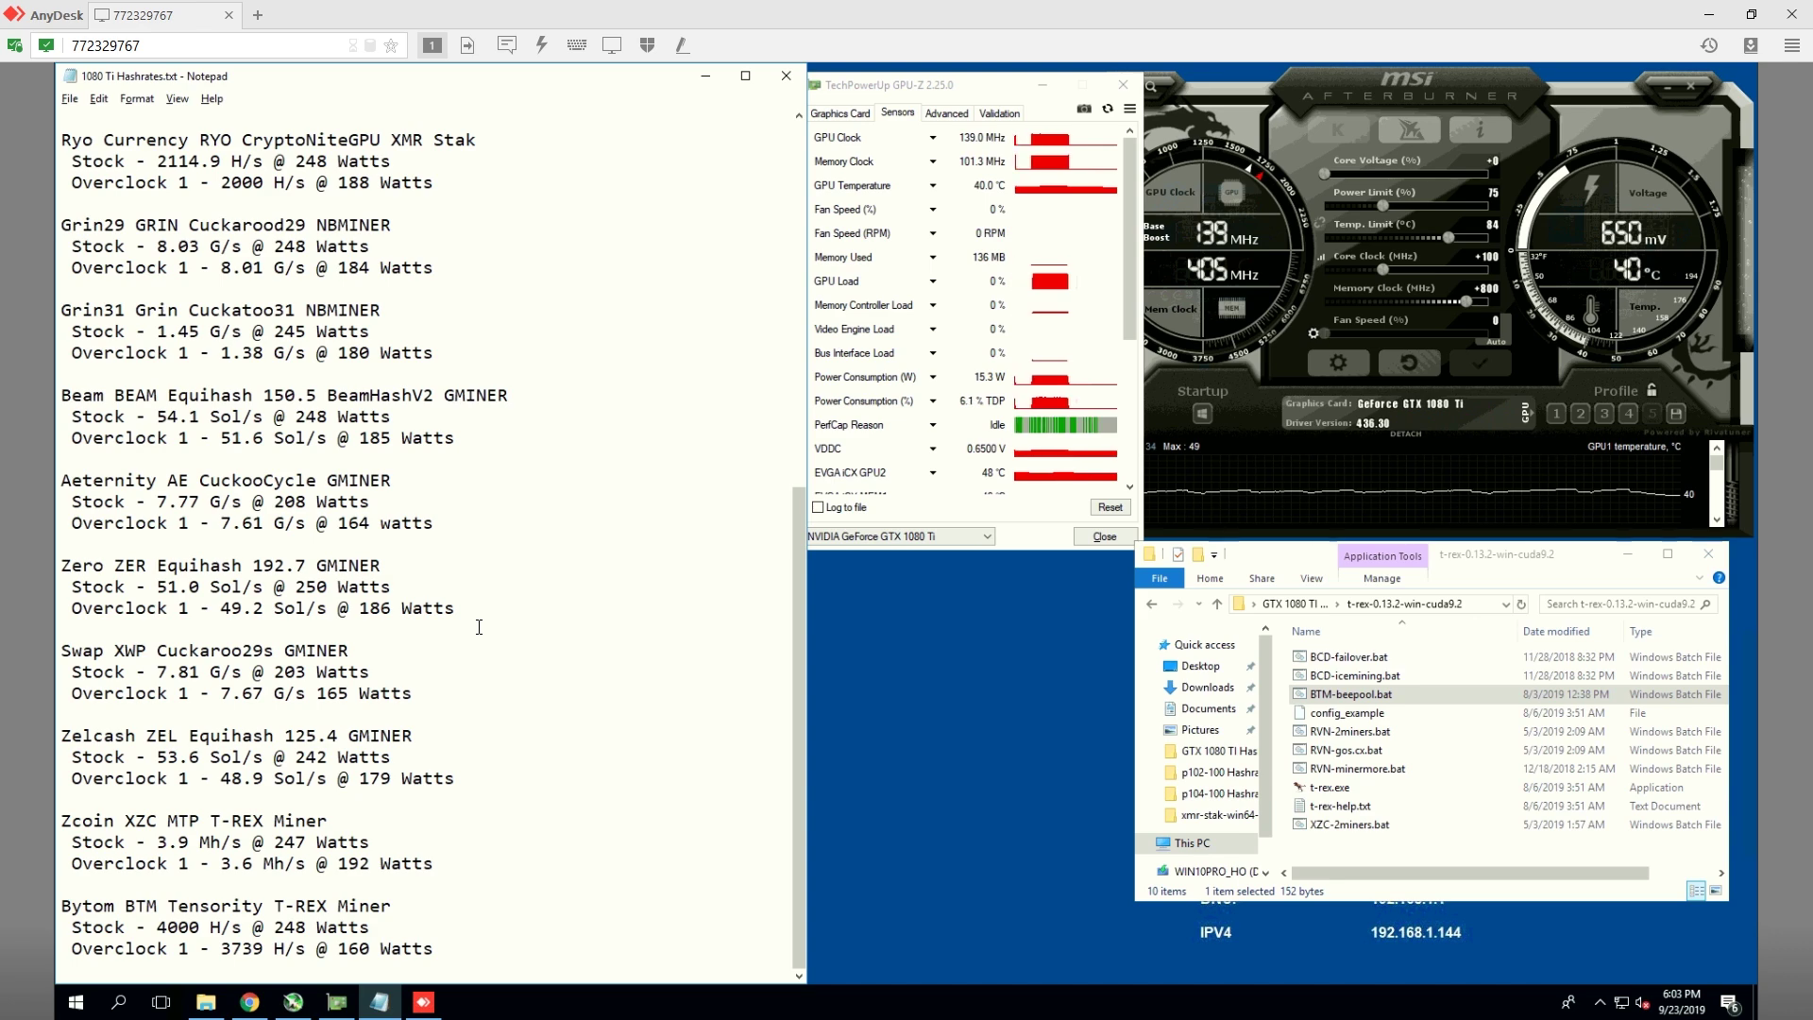
{"action": "scroll", "coordinate": [479, 627], "scroll_direction": "up", "scroll_amount": 10}
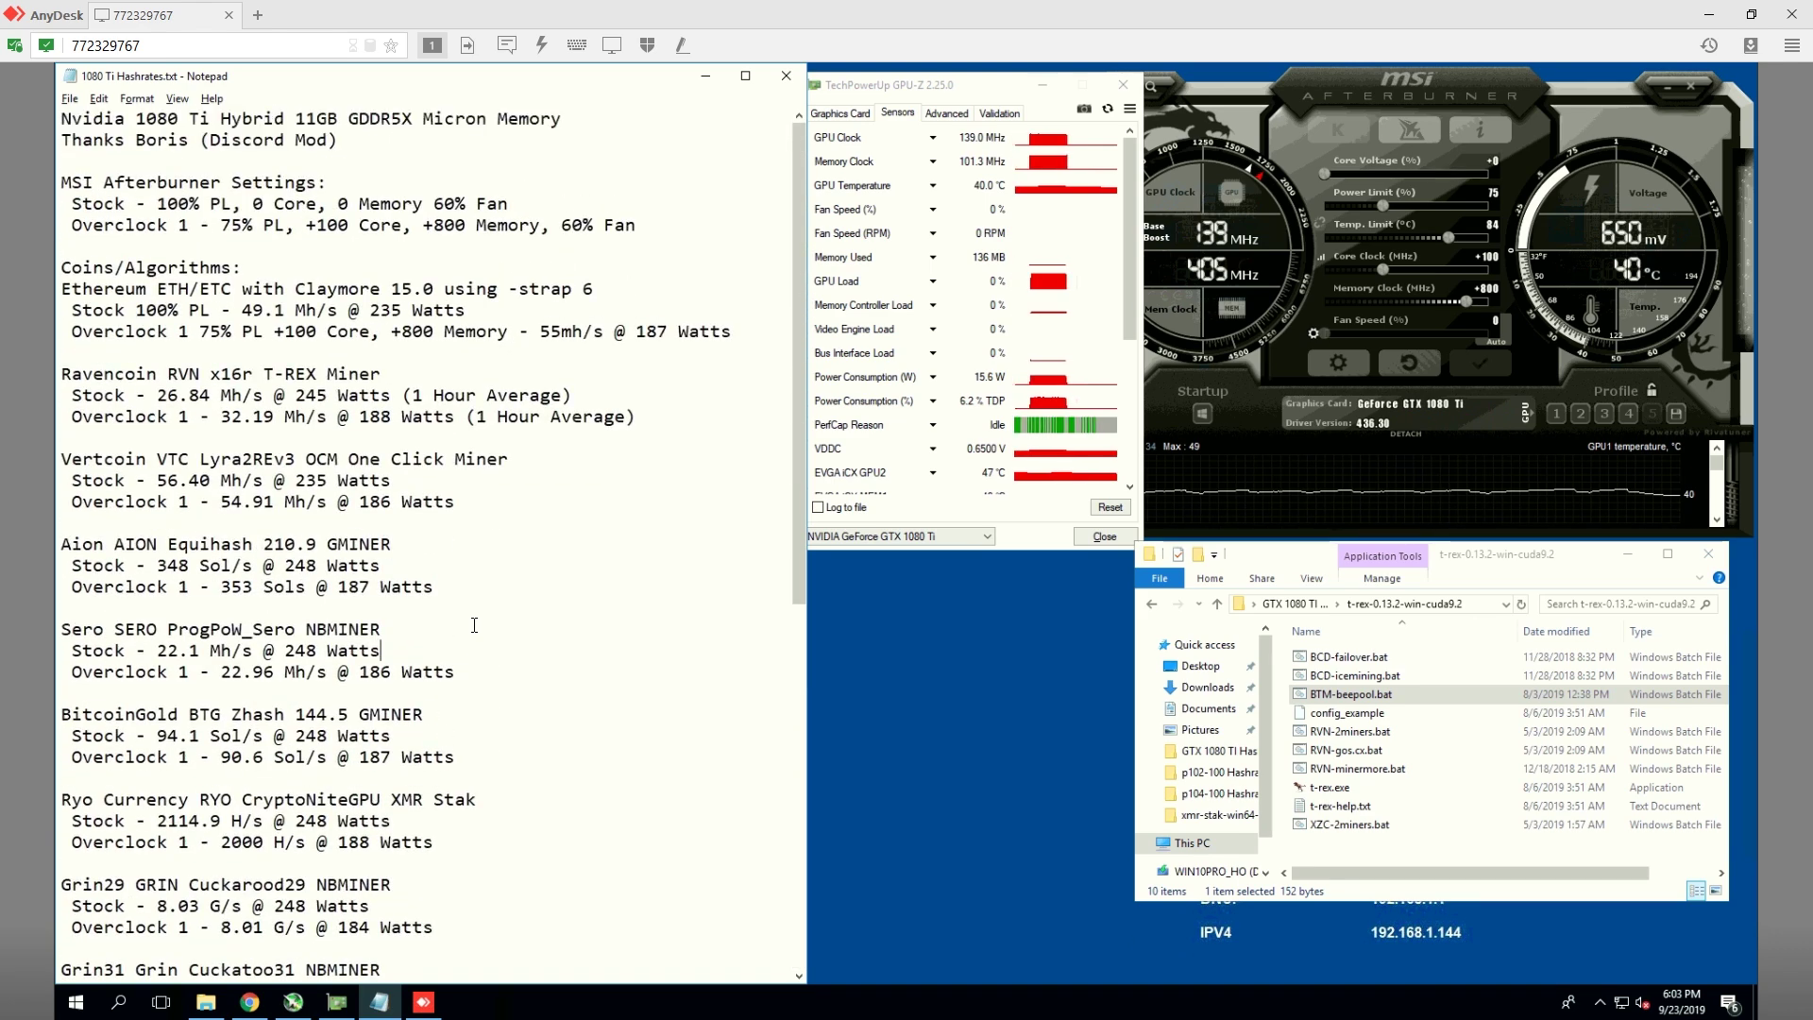
{"action": "left_click_drag", "start_coordinate": [338, 139], "coordinate": [107, 138]}
{"action": "left_click", "coordinate": [485, 547]}
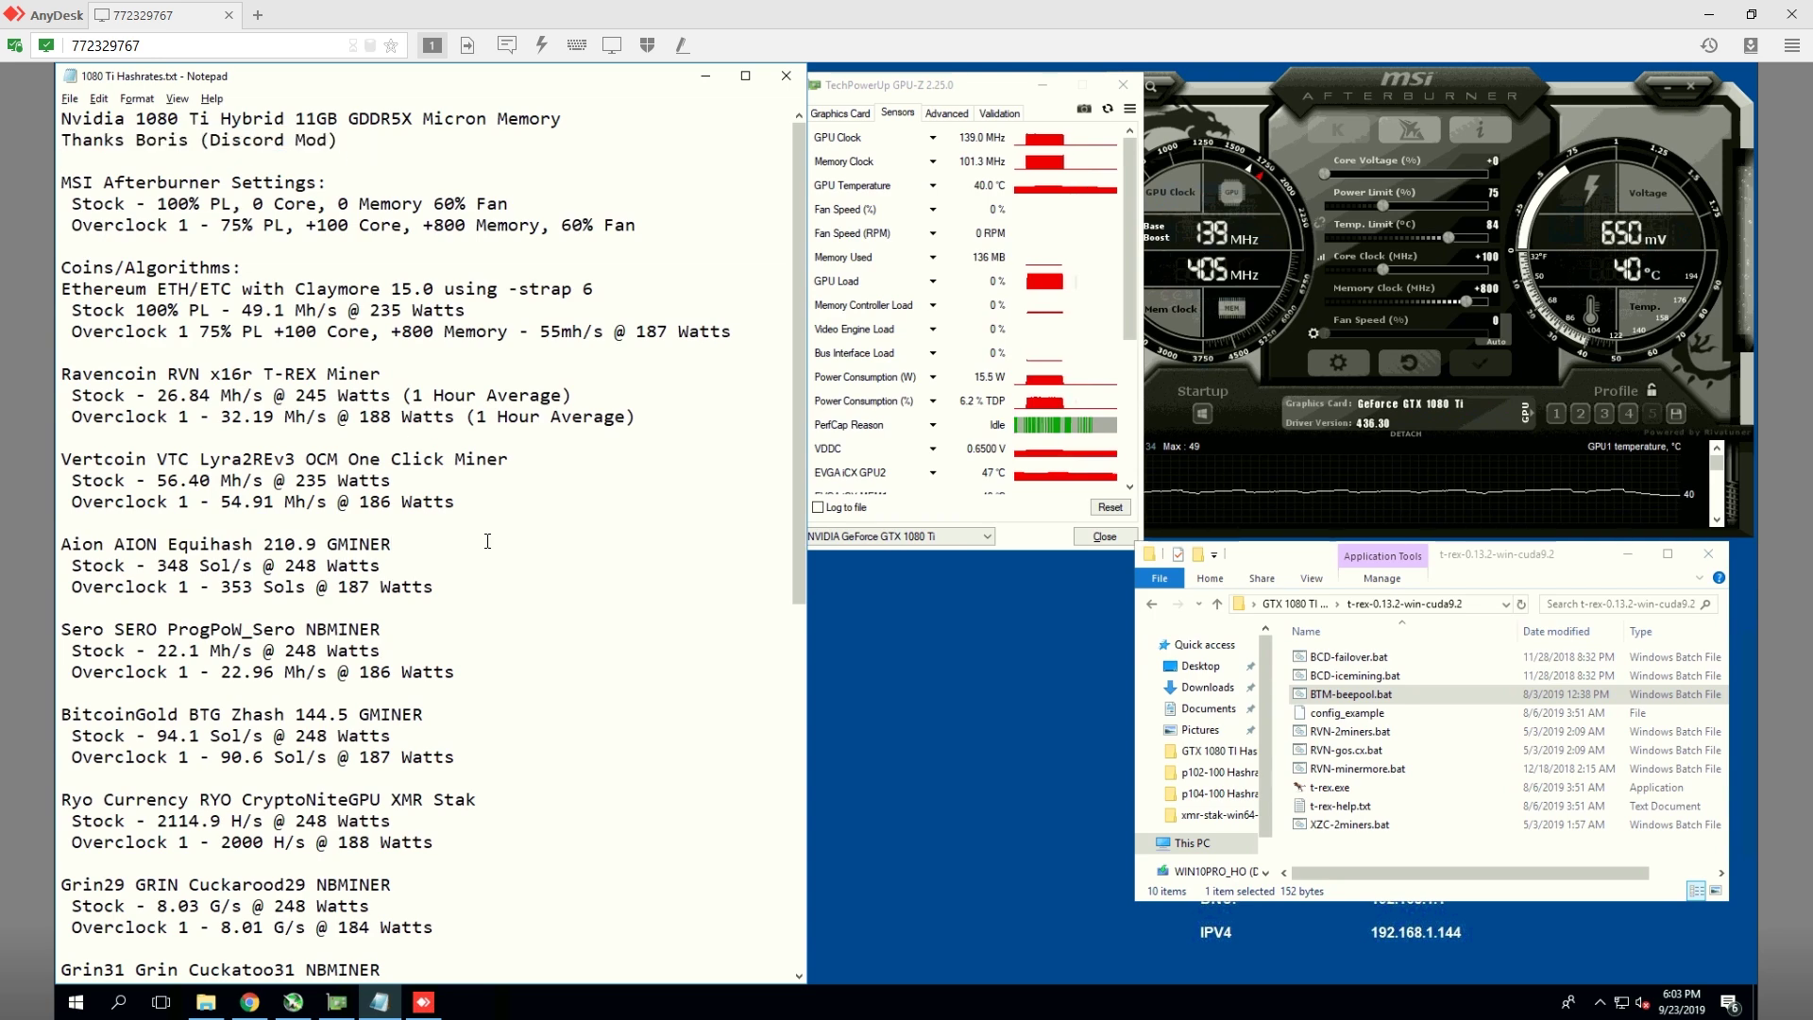